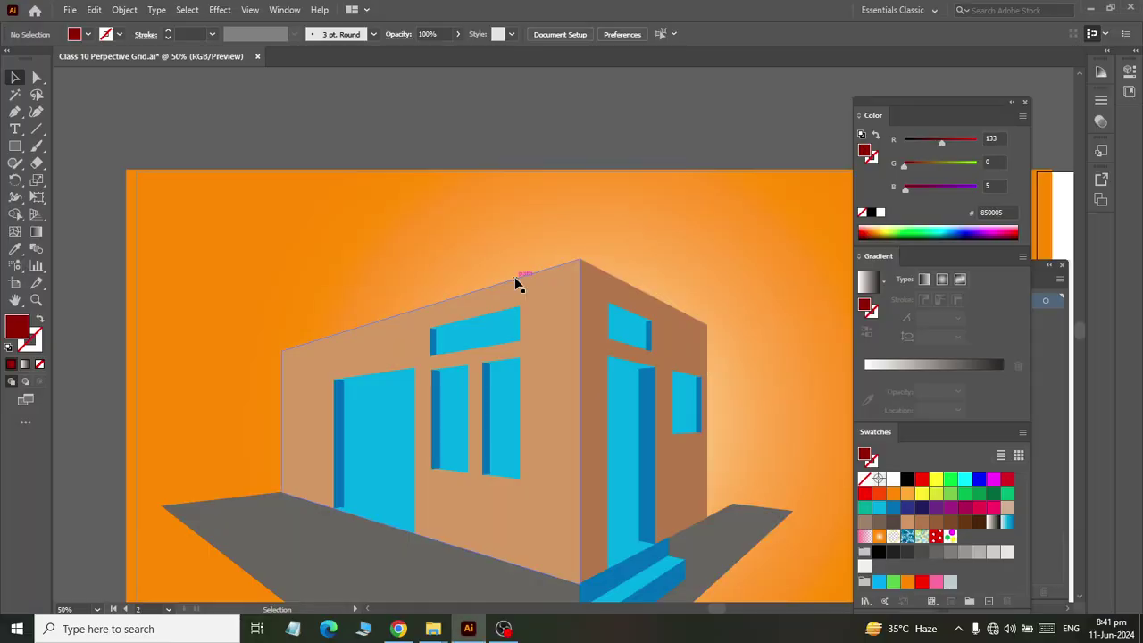
# Draw a large rectangle above the house's front wall and shift it slightly right
pyautogui.scroll(2, 525, 247)
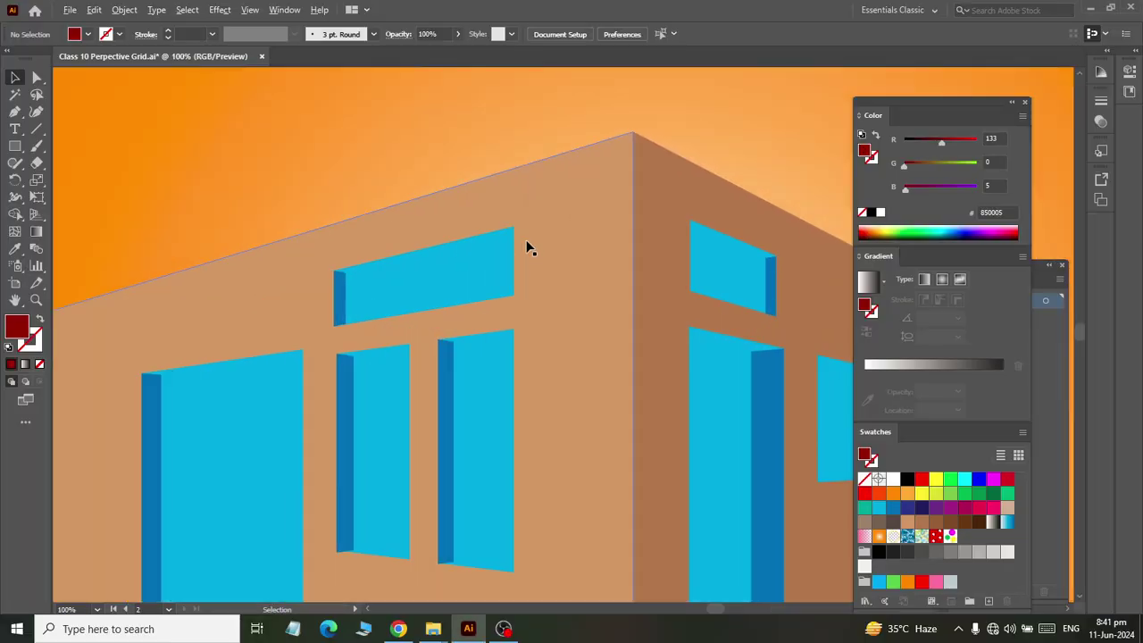
pyautogui.scroll(-2, 525, 247)
pyautogui.click(15, 146)
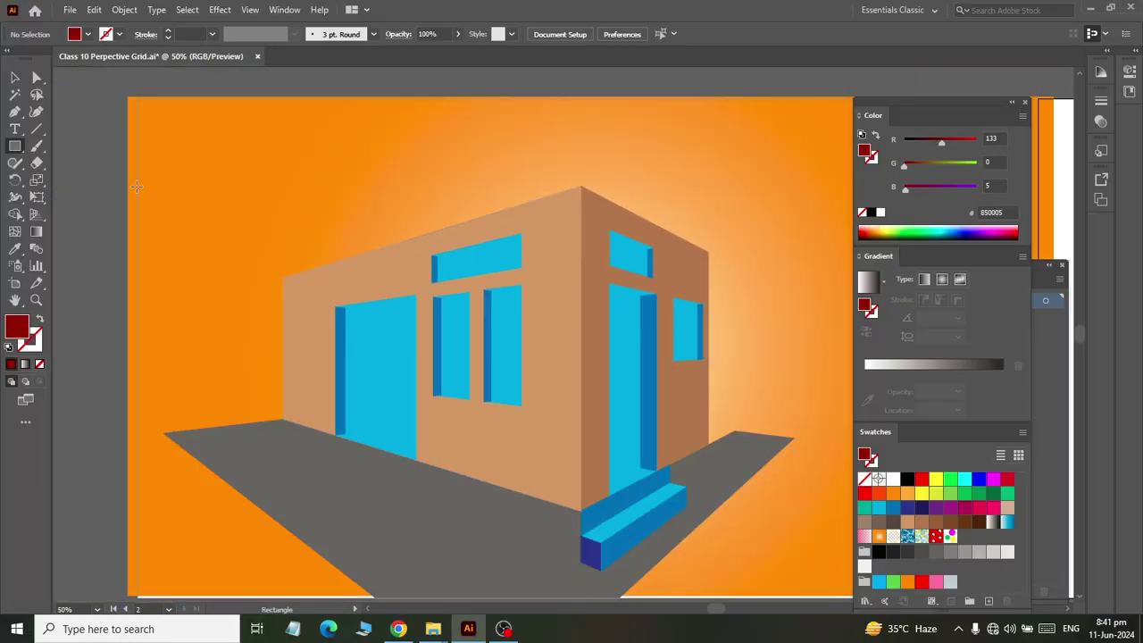
pyautogui.moveTo(190, 139)
pyautogui.mouseDown()
pyautogui.moveTo(590, 301)
pyautogui.moveTo(571, 306)
pyautogui.mouseUp()
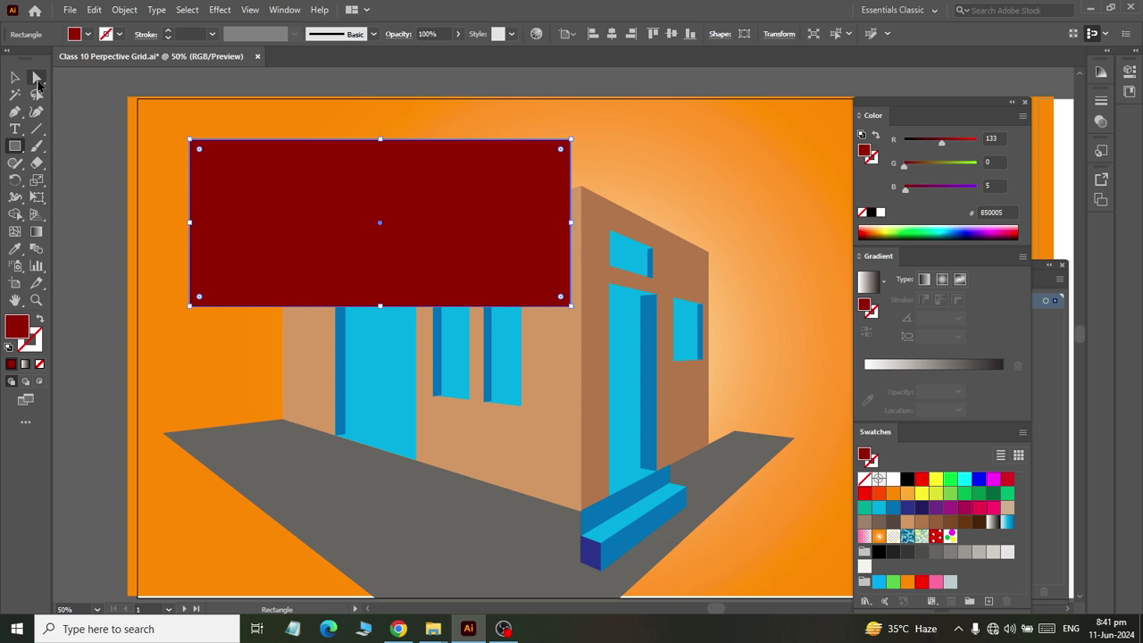
pyautogui.click(38, 79)
pyautogui.click(16, 79)
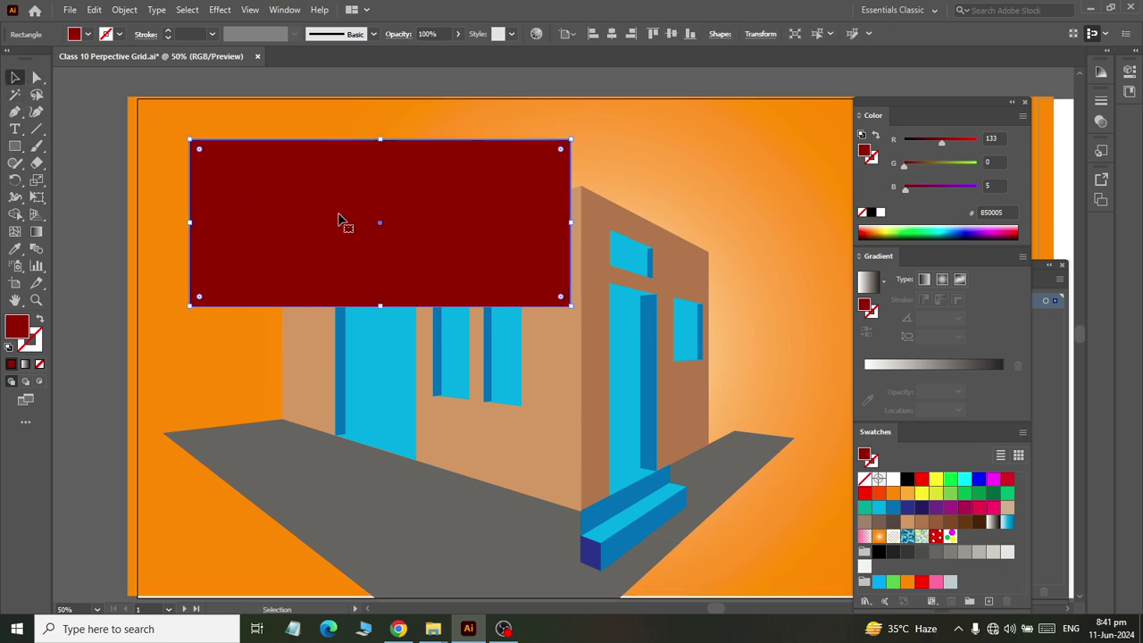
pyautogui.moveTo(339, 219); pyautogui.dragTo(418, 226)
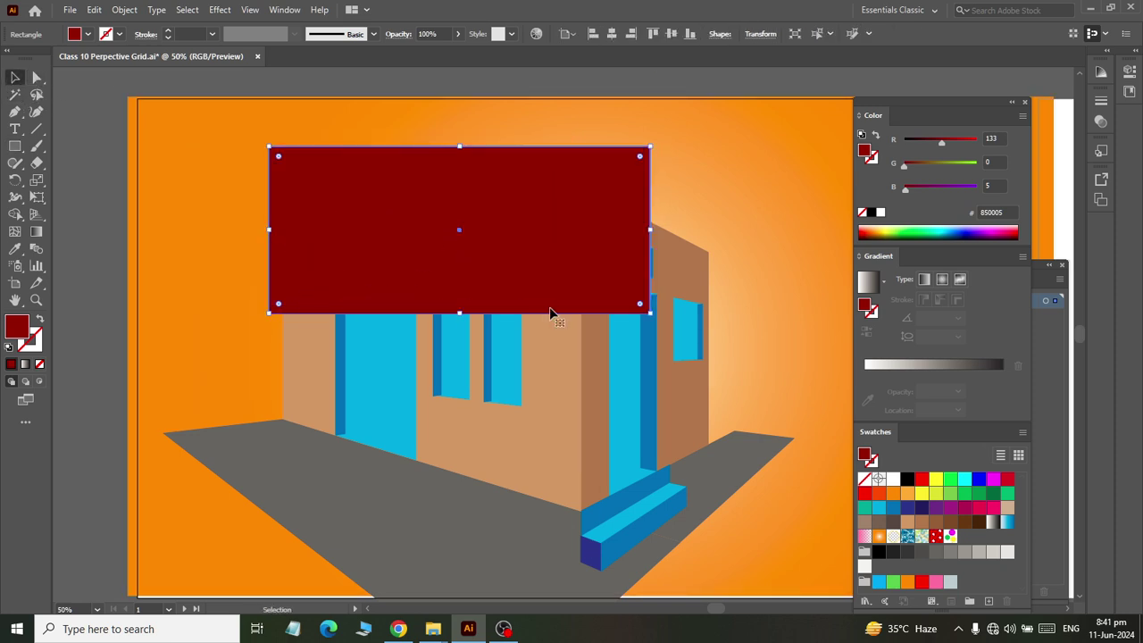
# Slide the rectangle's top edge right to slant it, then reshape its corners to fit the walls
pyautogui.click(37, 79)
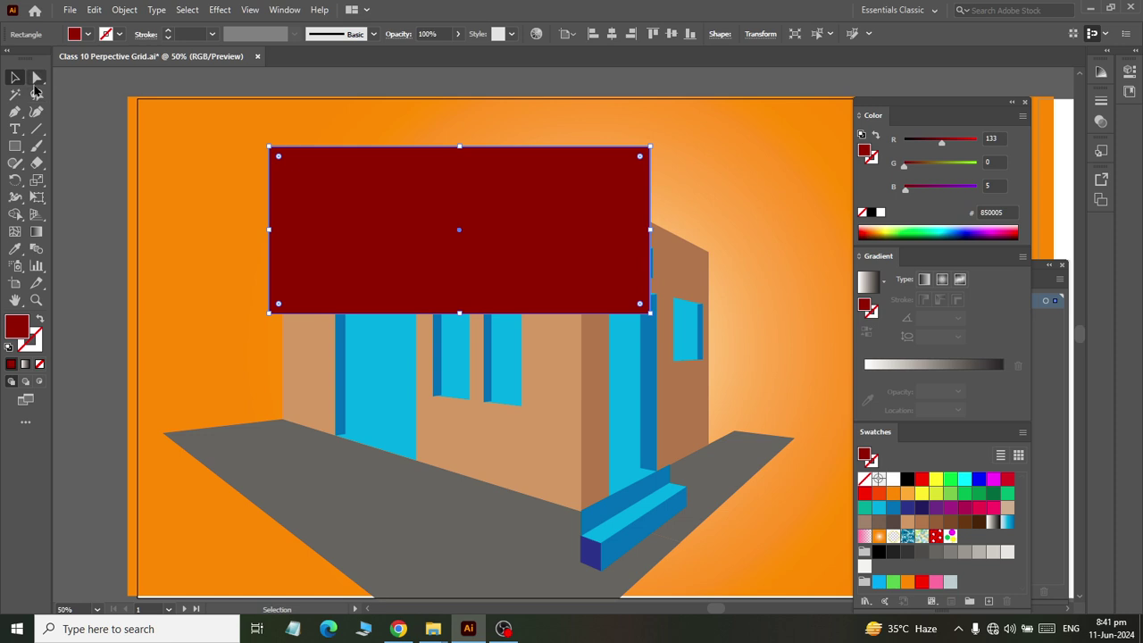
pyautogui.click(268, 148)
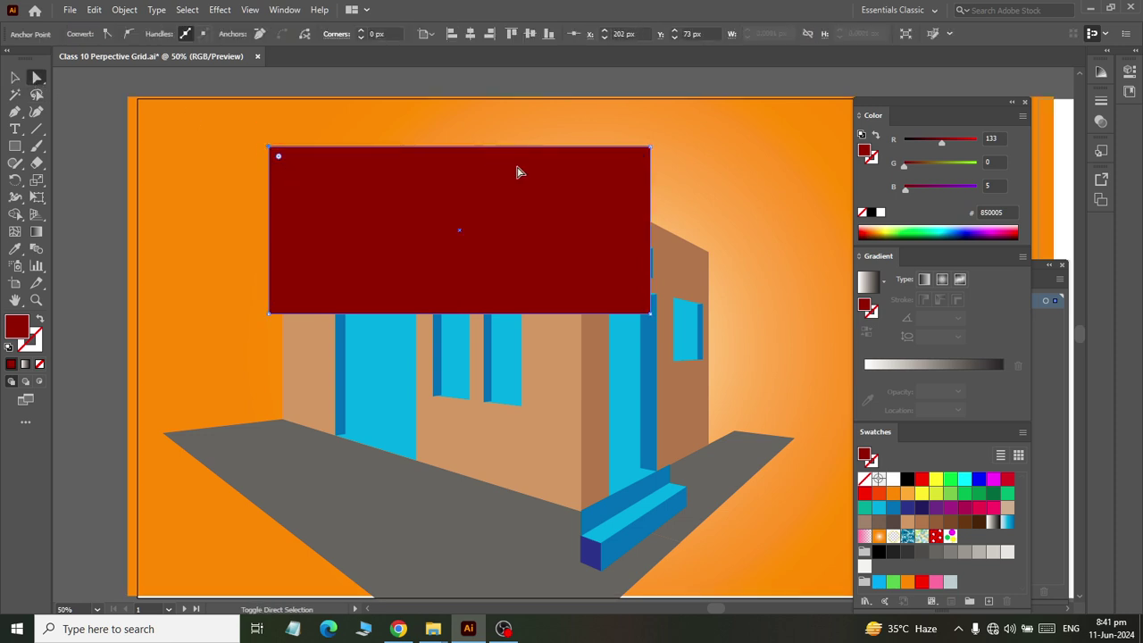
pyautogui.keyDown('shift'); pyautogui.click(651, 148); pyautogui.keyUp('shift')
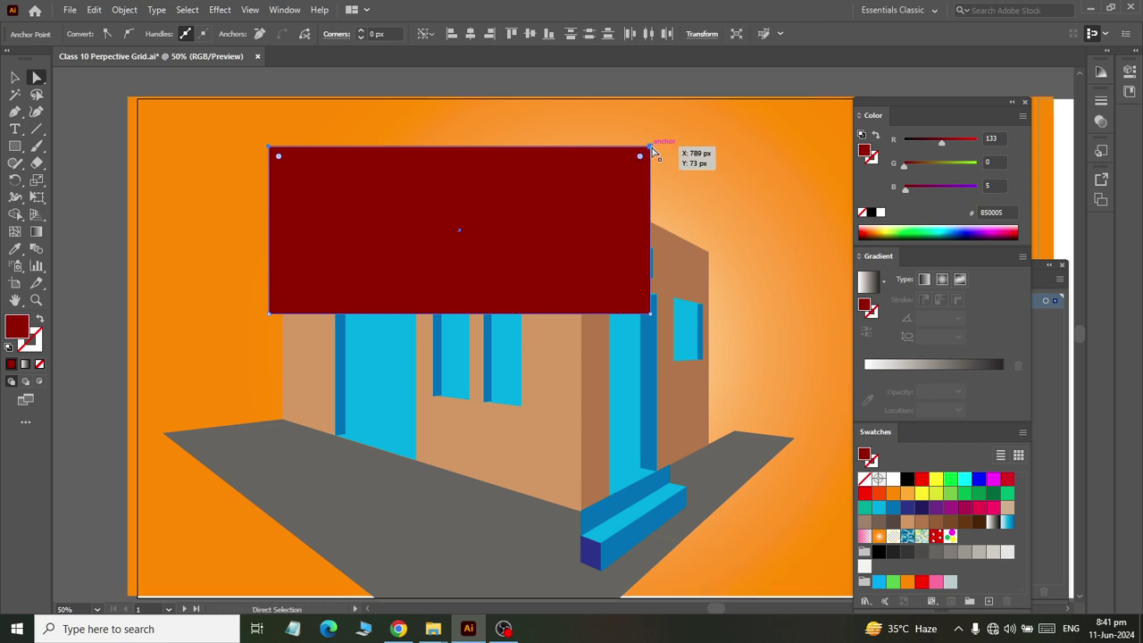
pyautogui.moveTo(651, 149); pyautogui.dragTo(734, 159)
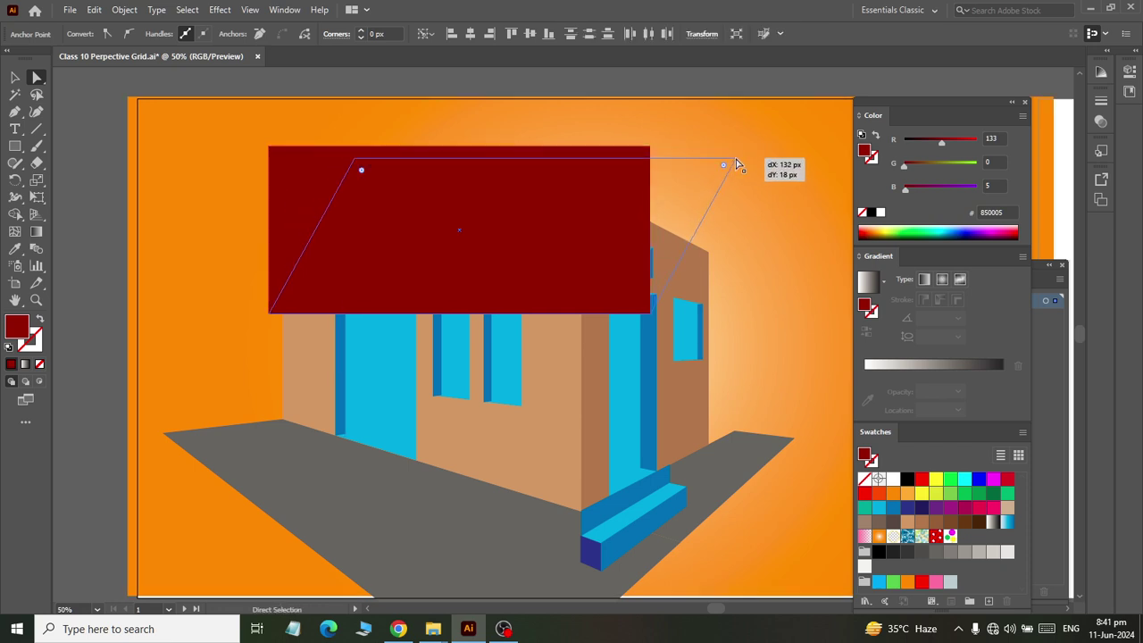
pyautogui.press('v')
pyautogui.moveTo(541, 250)
pyautogui.mouseDown()
pyautogui.moveTo(410, 242)
pyautogui.moveTo(504, 259)
pyautogui.mouseUp()
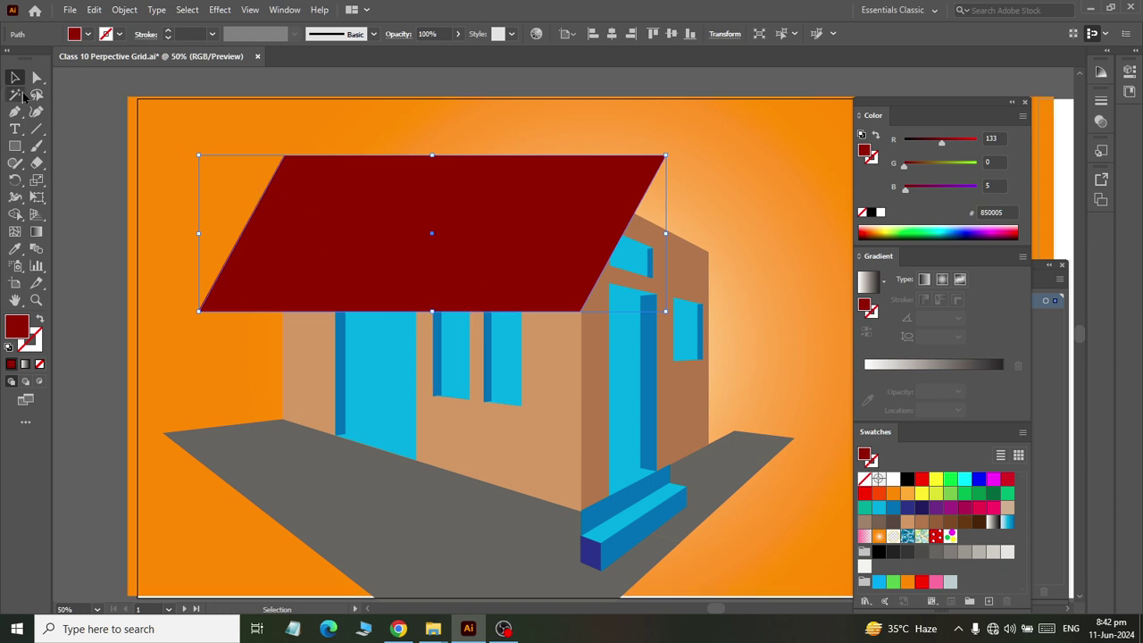
pyautogui.press('a')
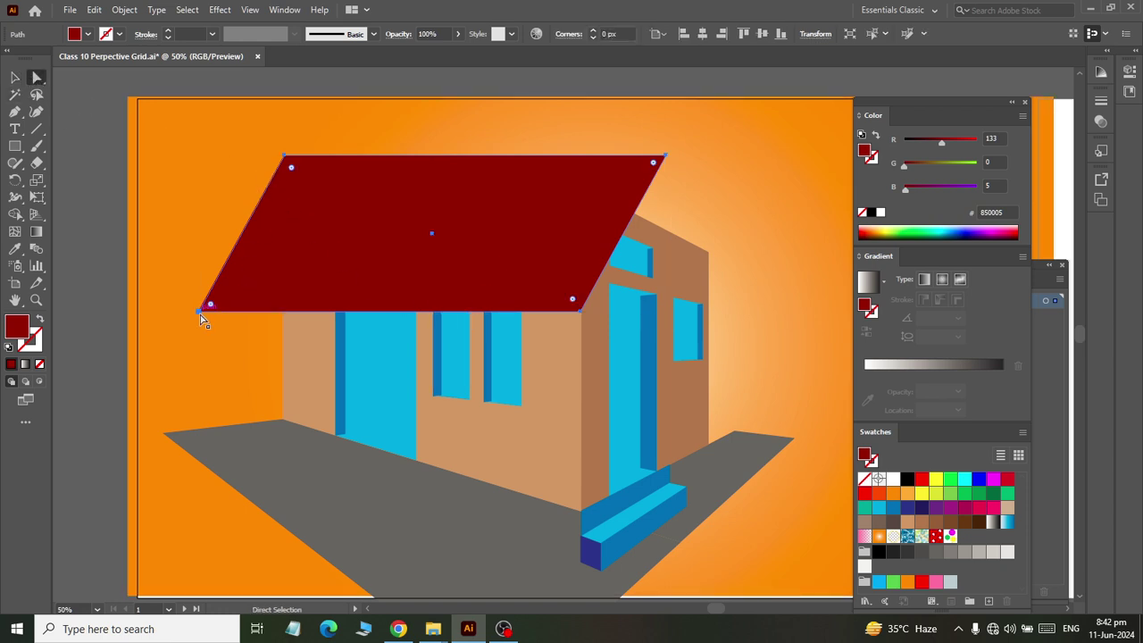
pyautogui.moveTo(200, 310); pyautogui.dragTo(214, 283)
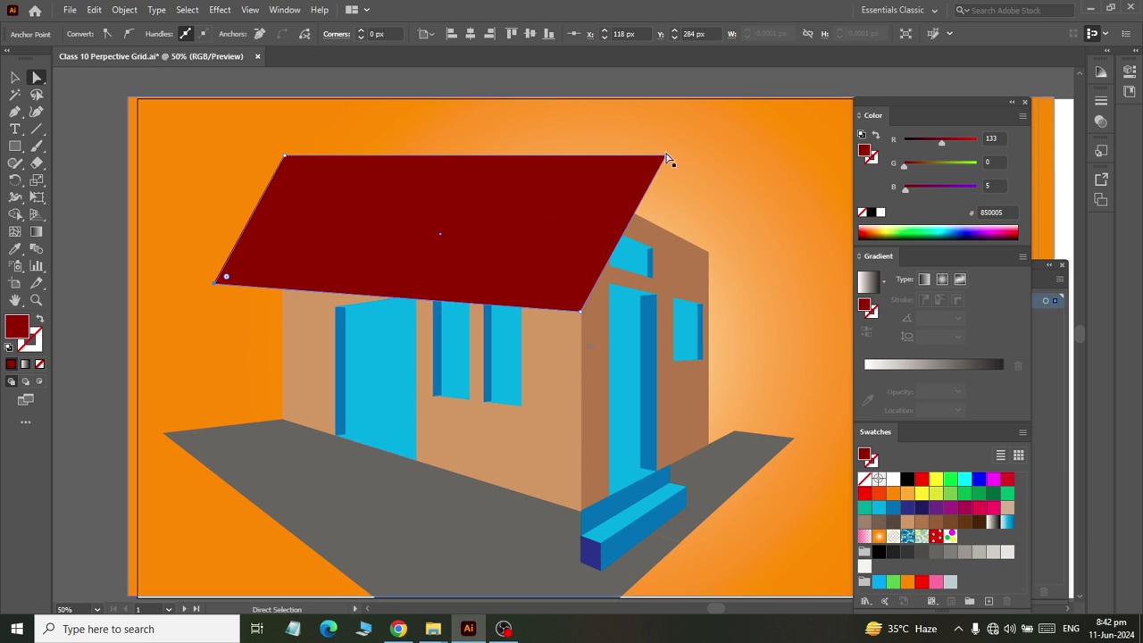
pyautogui.moveTo(665, 157); pyautogui.dragTo(647, 170)
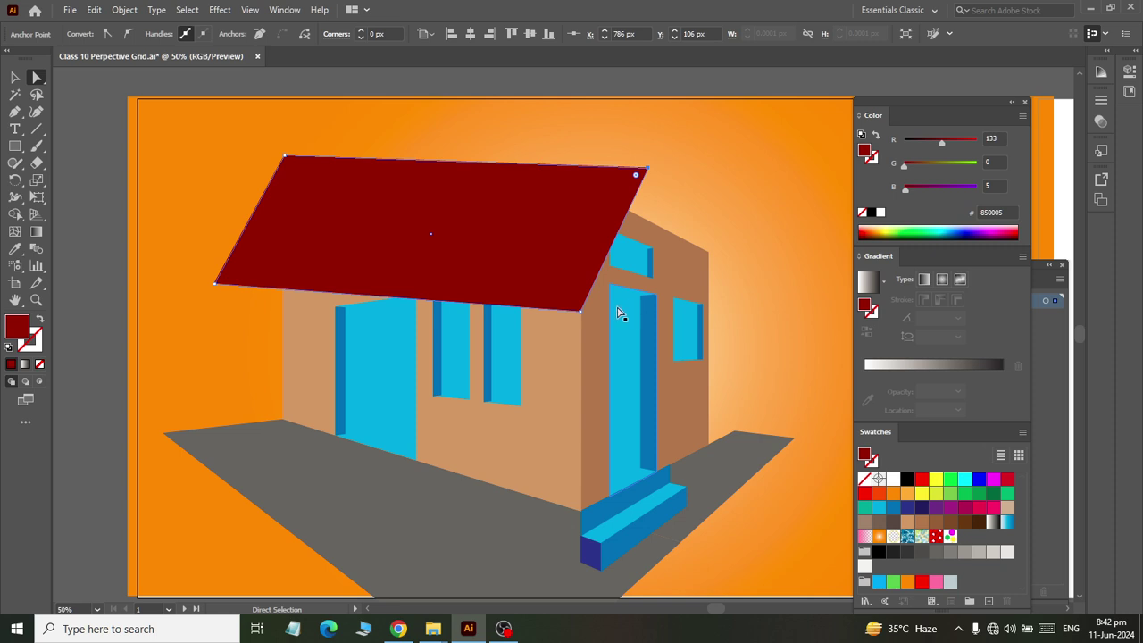
# Draw a tall narrow rectangle beside the side wall and fill it and the roof with crimson
pyautogui.press('v')
pyautogui.click(702, 162)
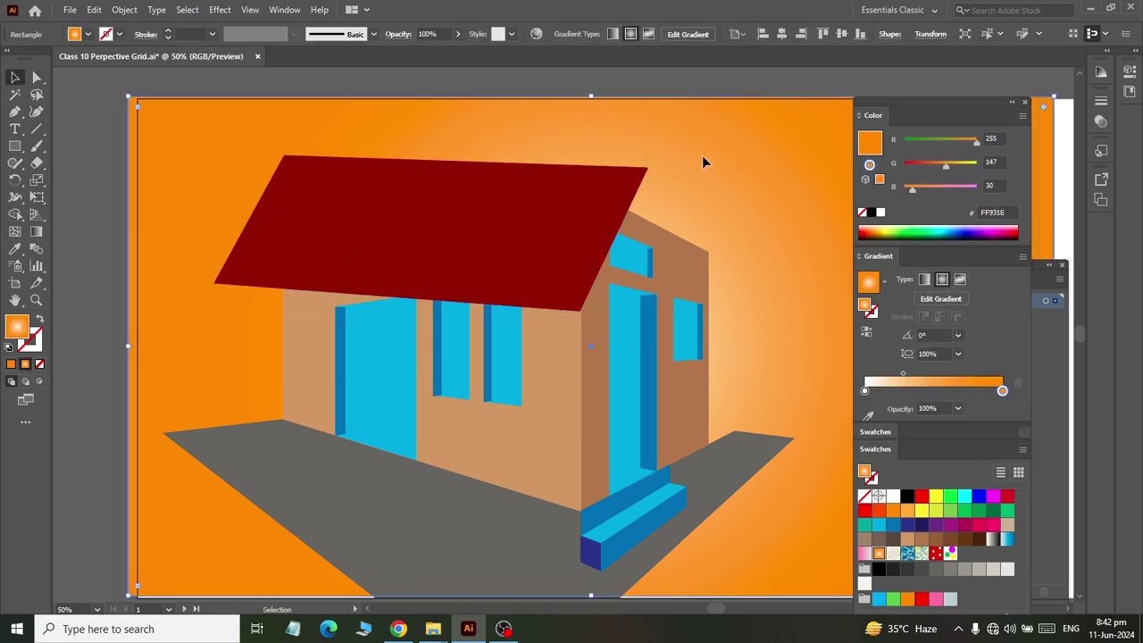
pyautogui.press('m')
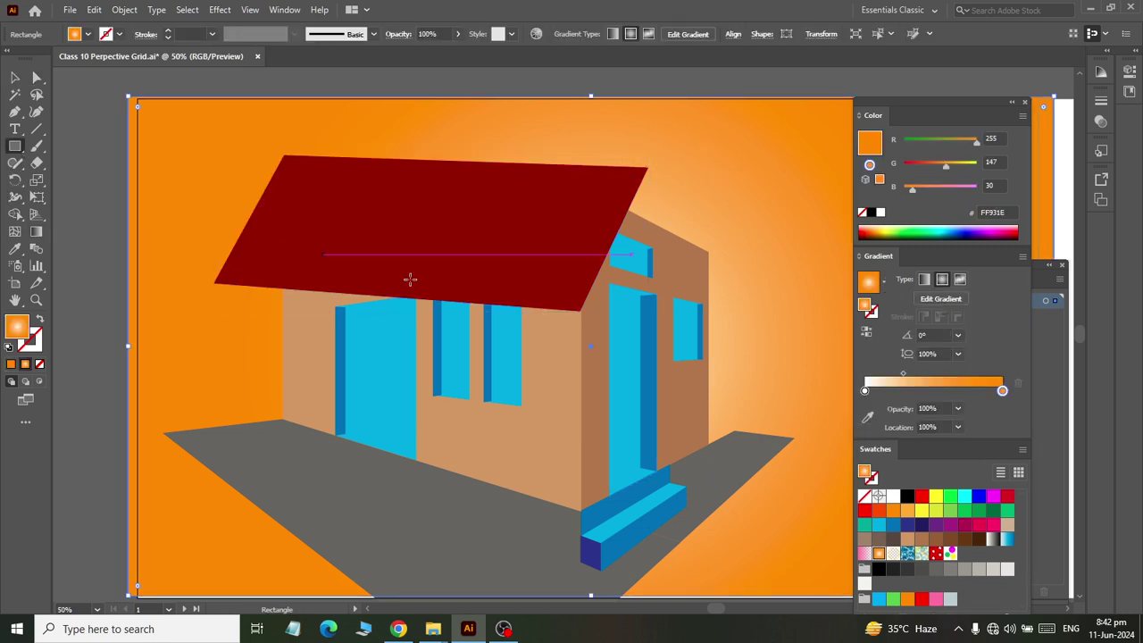
pyautogui.moveTo(656, 230); pyautogui.dragTo(699, 430)
pyautogui.press('v')
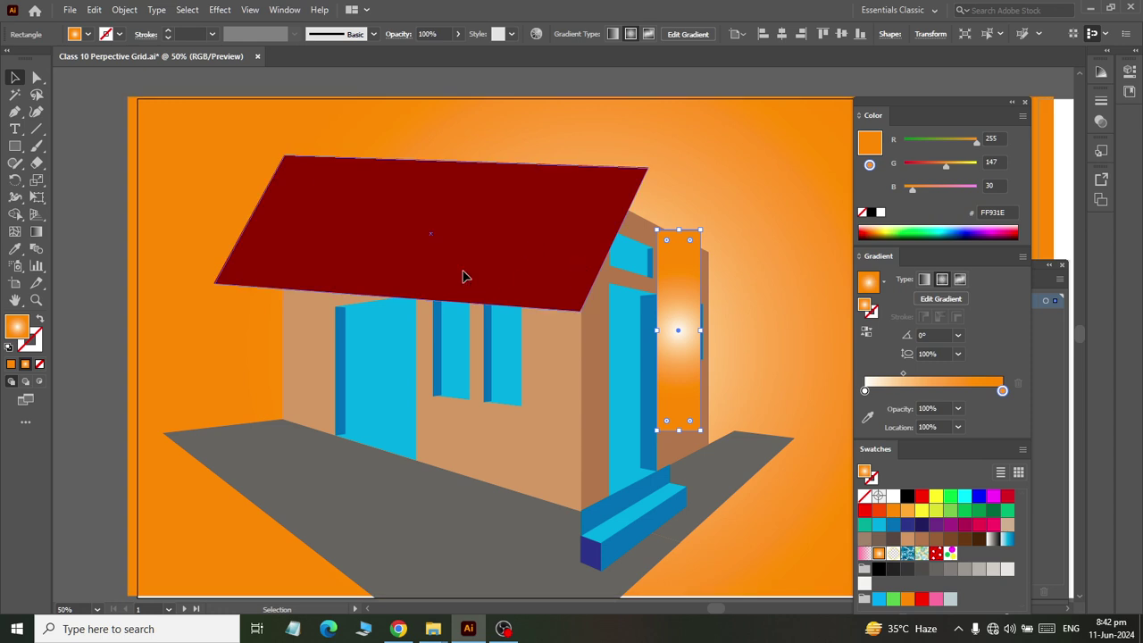
pyautogui.click(464, 276)
pyautogui.click(1007, 479)
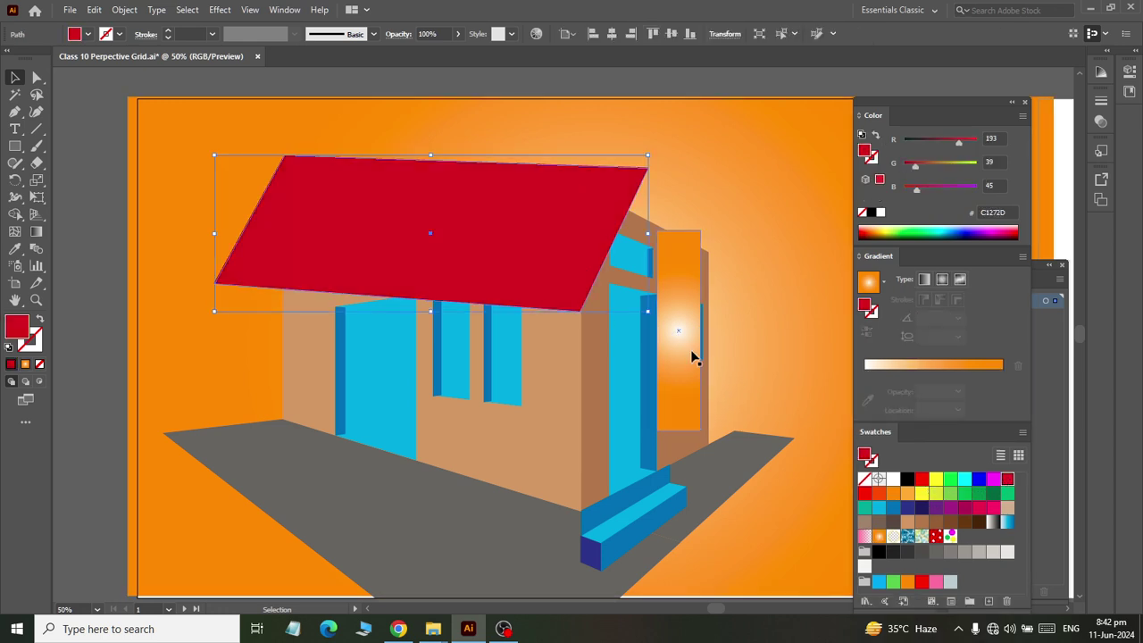
pyautogui.click(688, 357)
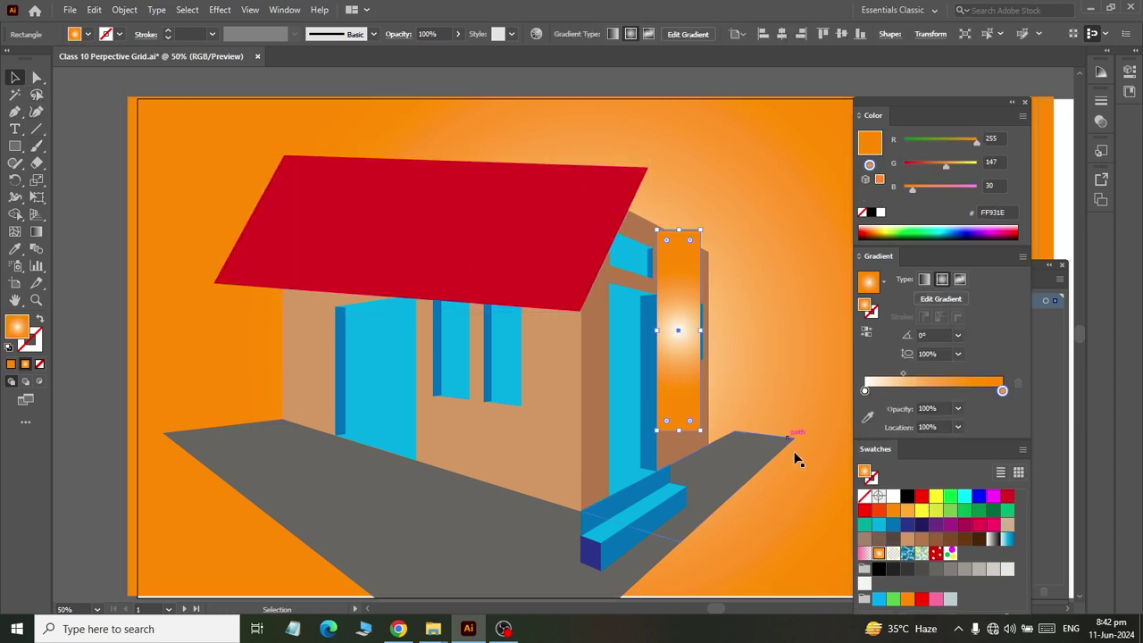
pyautogui.click(1007, 495)
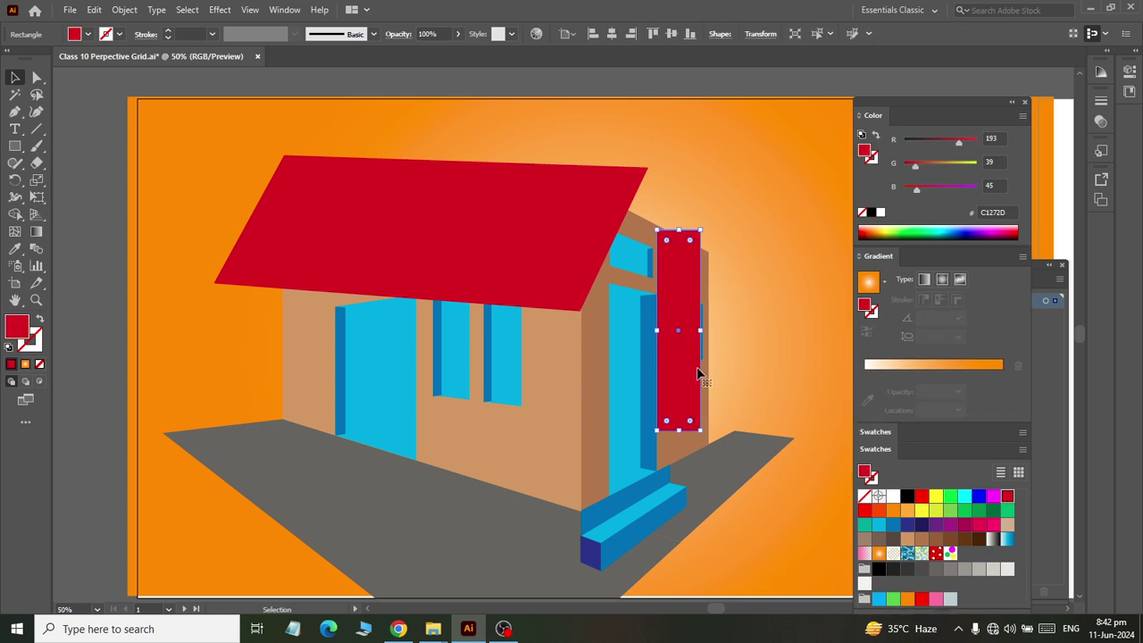
# Position the crimson strip at the roof's right end, nudging it into place with arrow keys
pyautogui.moveTo(672, 386); pyautogui.dragTo(637, 330)
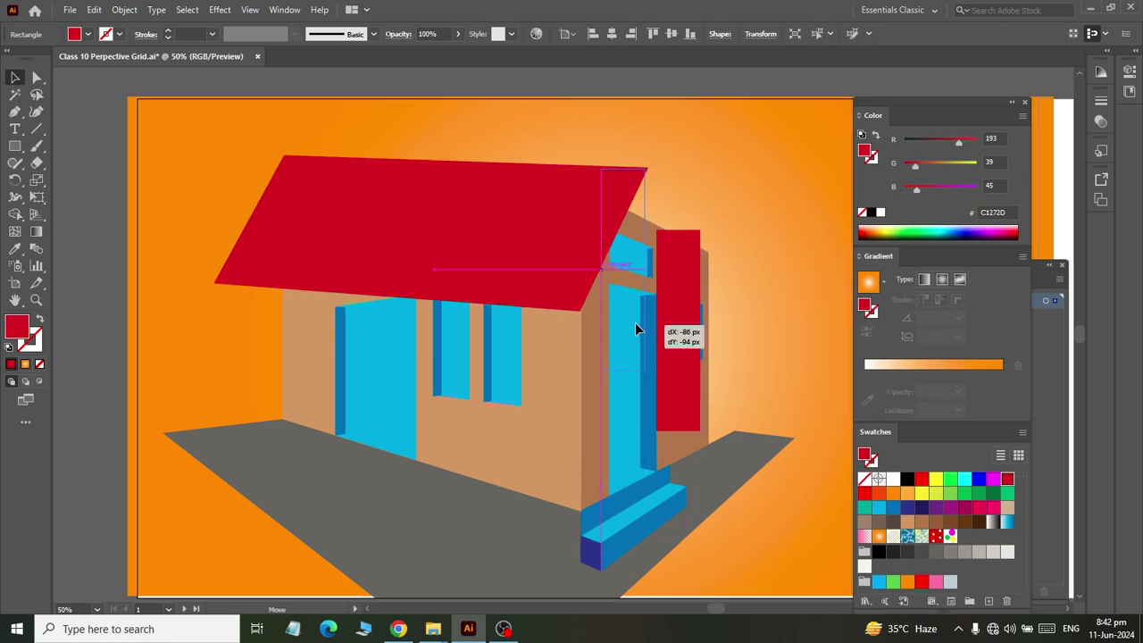
pyautogui.moveTo(636, 330); pyautogui.dragTo(636, 320)
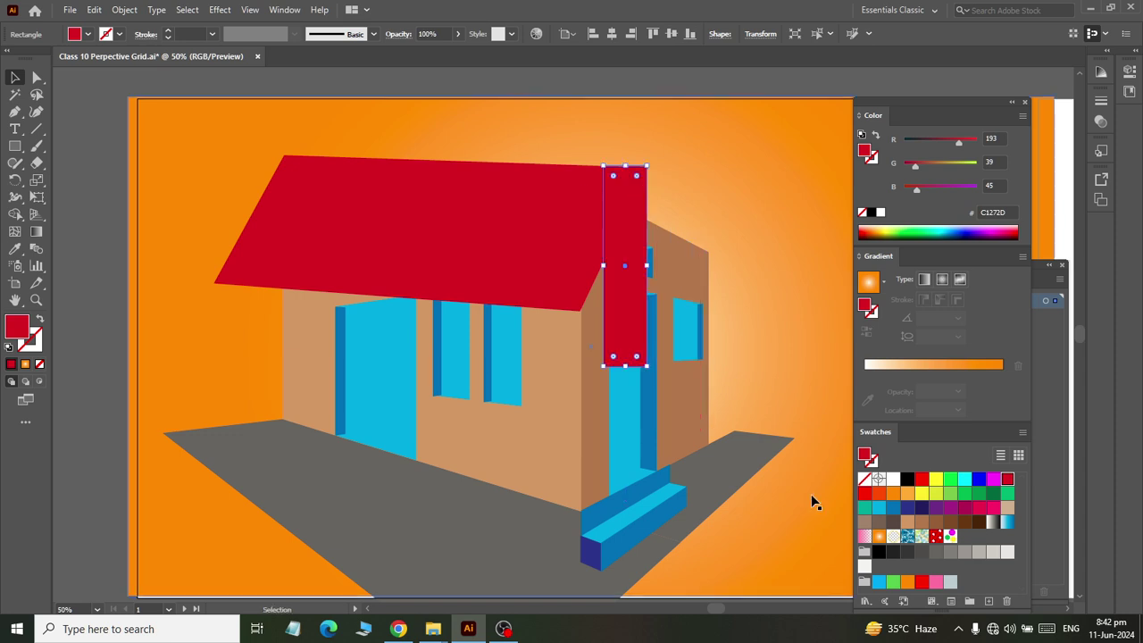
pyautogui.press('Down')
pyautogui.press('Left')
pyautogui.press('Left')
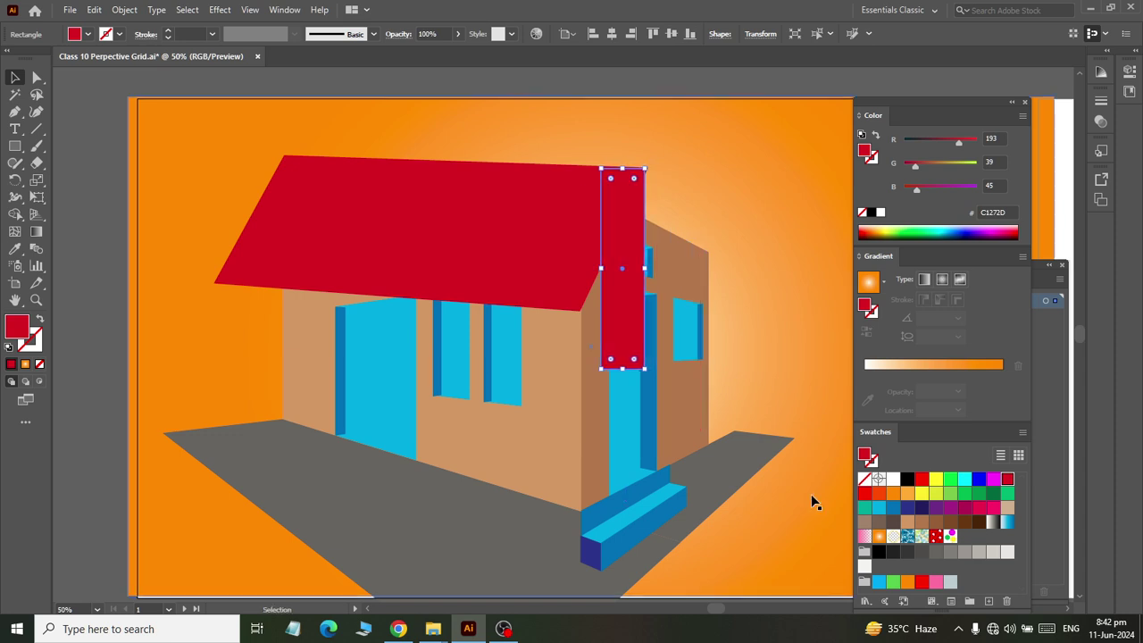
pyautogui.press('Up')
pyautogui.press('Right')
pyautogui.press('Right')
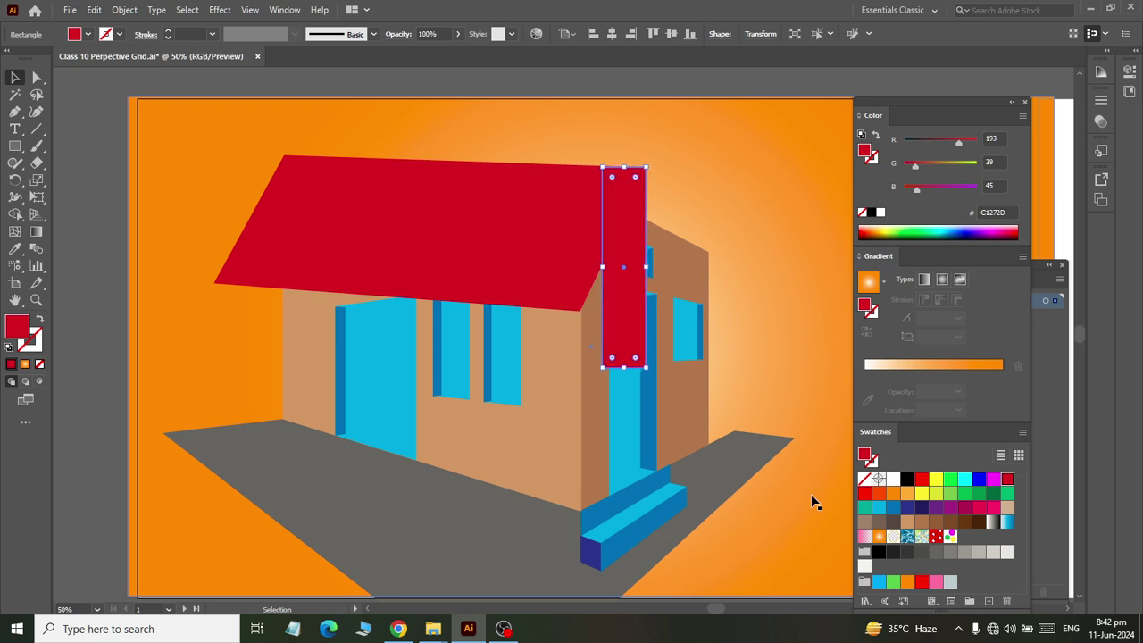
pyautogui.press('Right')
# Pull the crimson strip's bottom out into a sloping side roof and nudge its top corner right and down
pyautogui.click(36, 80)
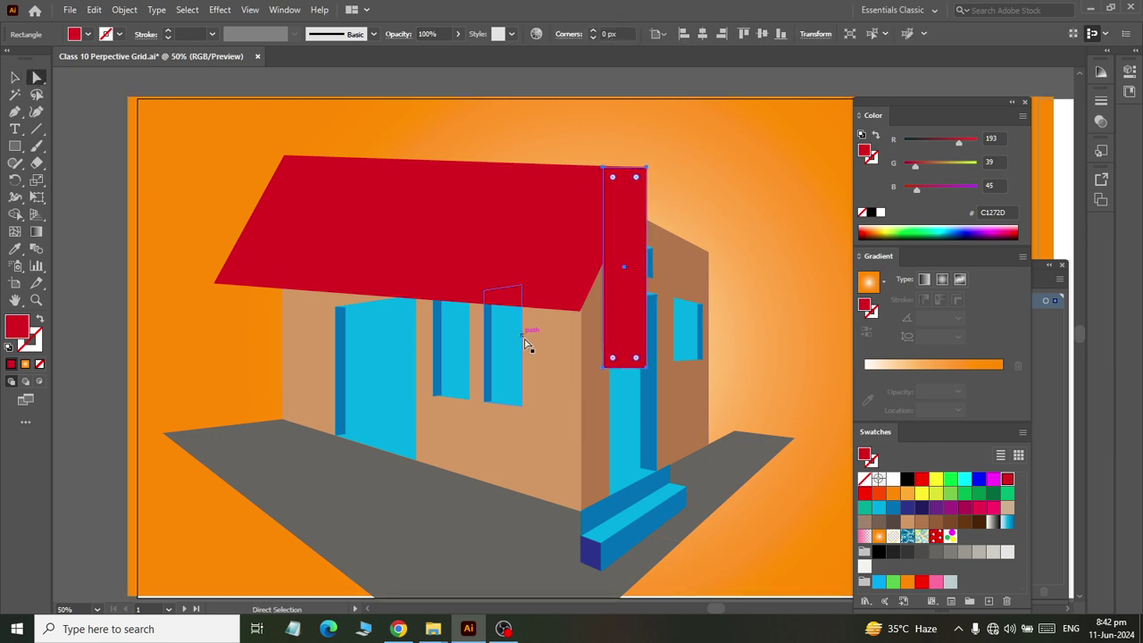
pyautogui.click(604, 368)
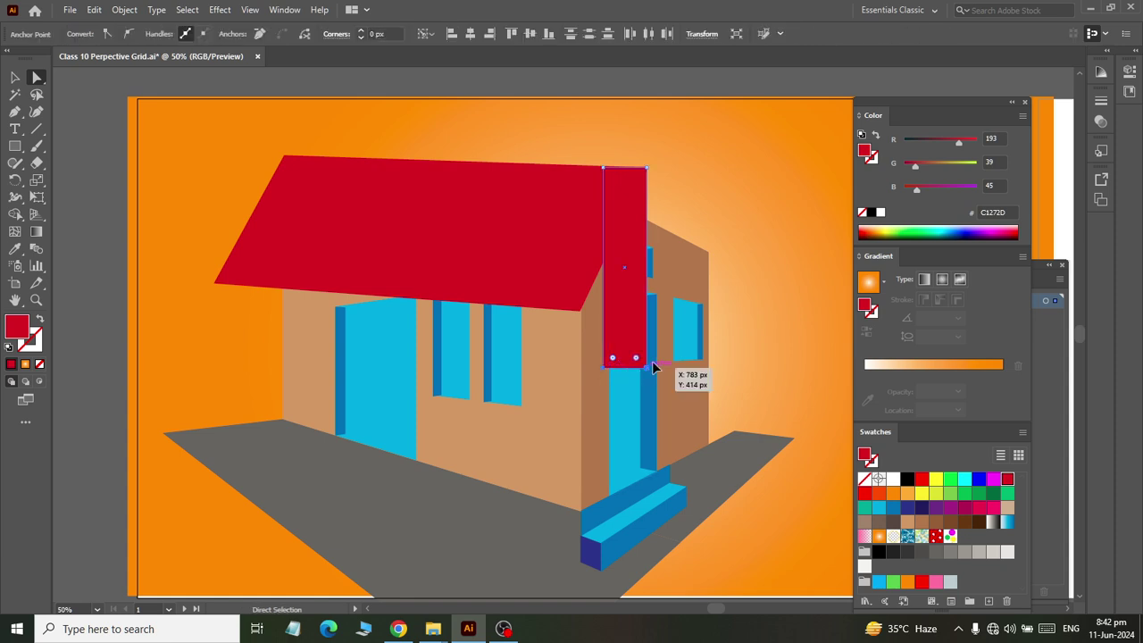
pyautogui.moveTo(647, 370); pyautogui.dragTo(736, 307)
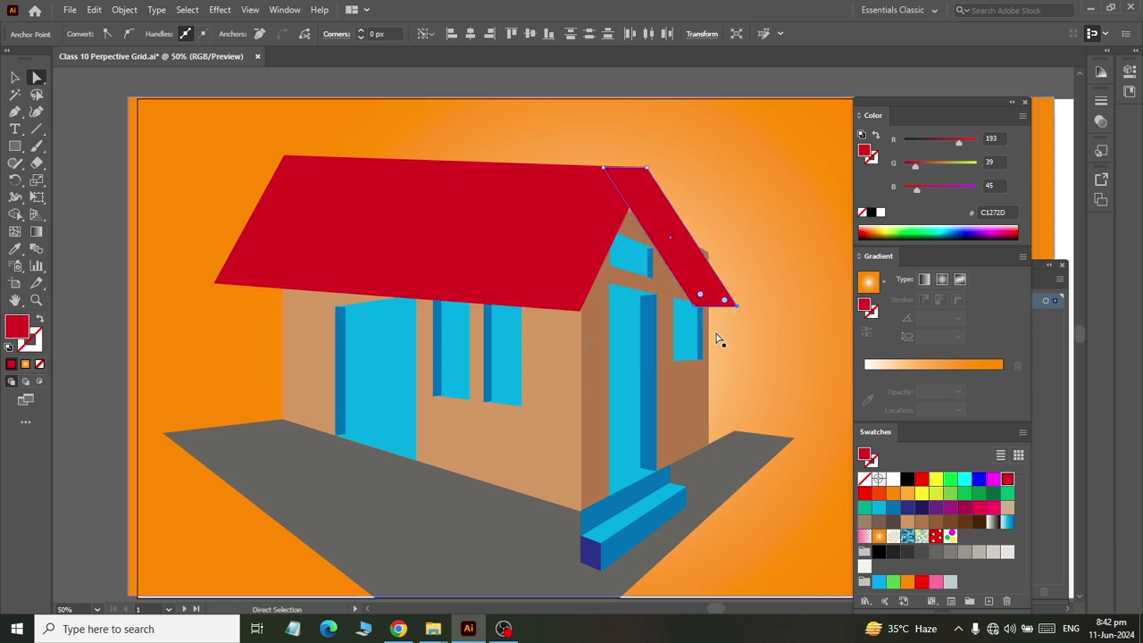
pyautogui.keyDown('alt'); pyautogui.scroll(1, 589, 165); pyautogui.keyUp('alt')
pyautogui.keyDown('alt'); pyautogui.scroll(1, 589, 165); pyautogui.keyUp('alt')
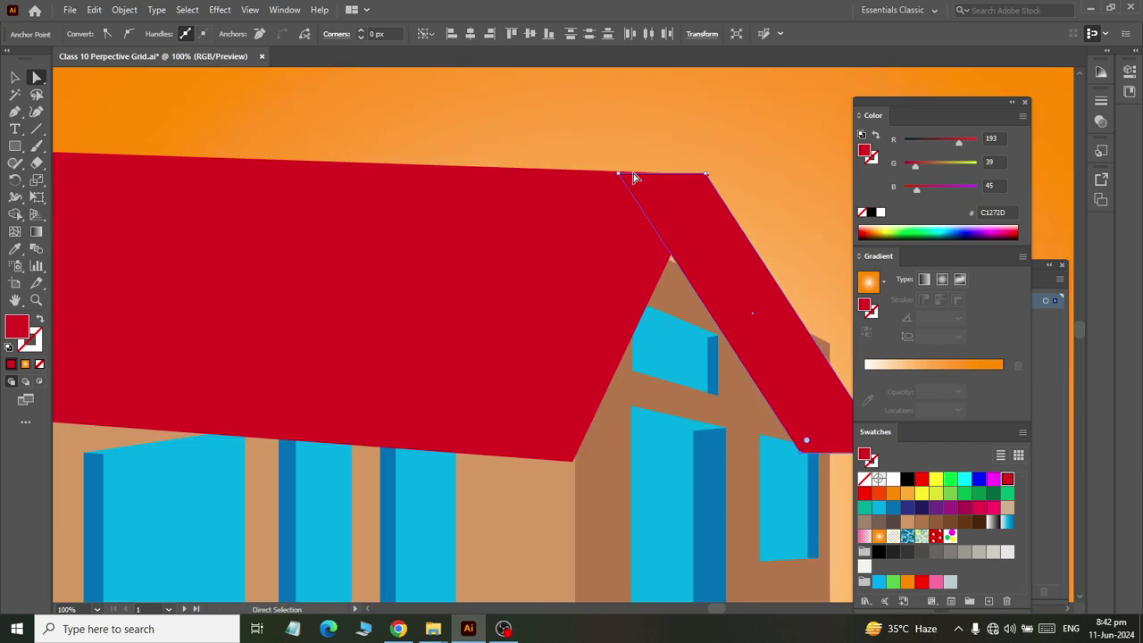
pyautogui.click(620, 175)
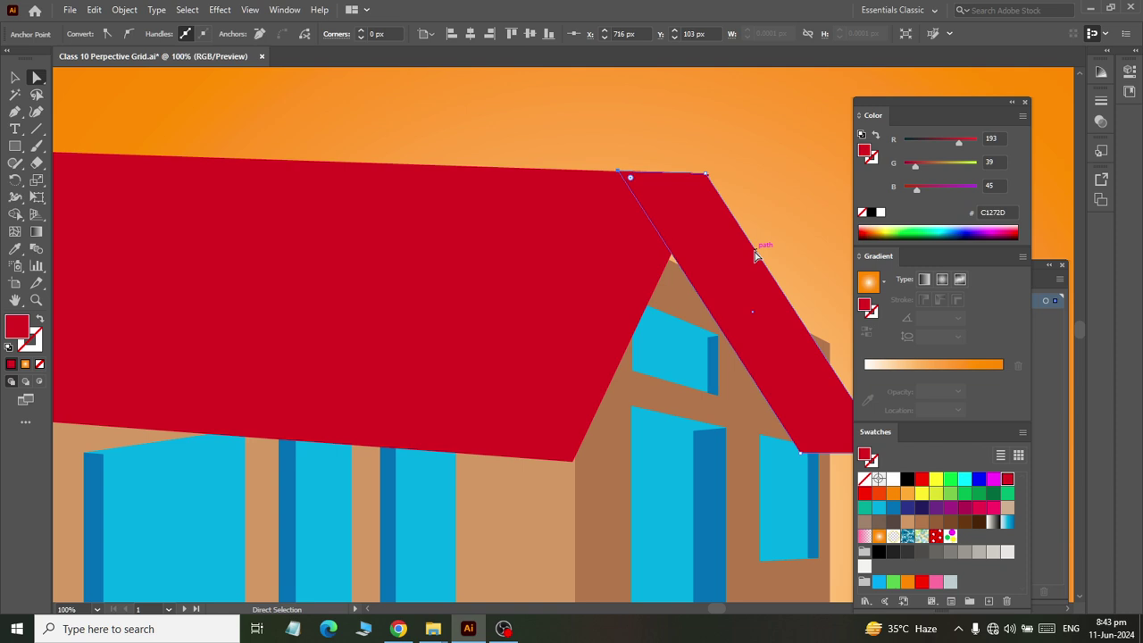
pyautogui.click(705, 173)
pyautogui.press('Right')
pyautogui.press('Right')
pyautogui.press('Down')
# Zoom out to check the side roof panel and the brown gable wall beneath it
pyautogui.hotkey('ctrl', '-')
pyautogui.press('v')
pyautogui.click(349, 184)
pyautogui.hotkey('ctrl', '-')
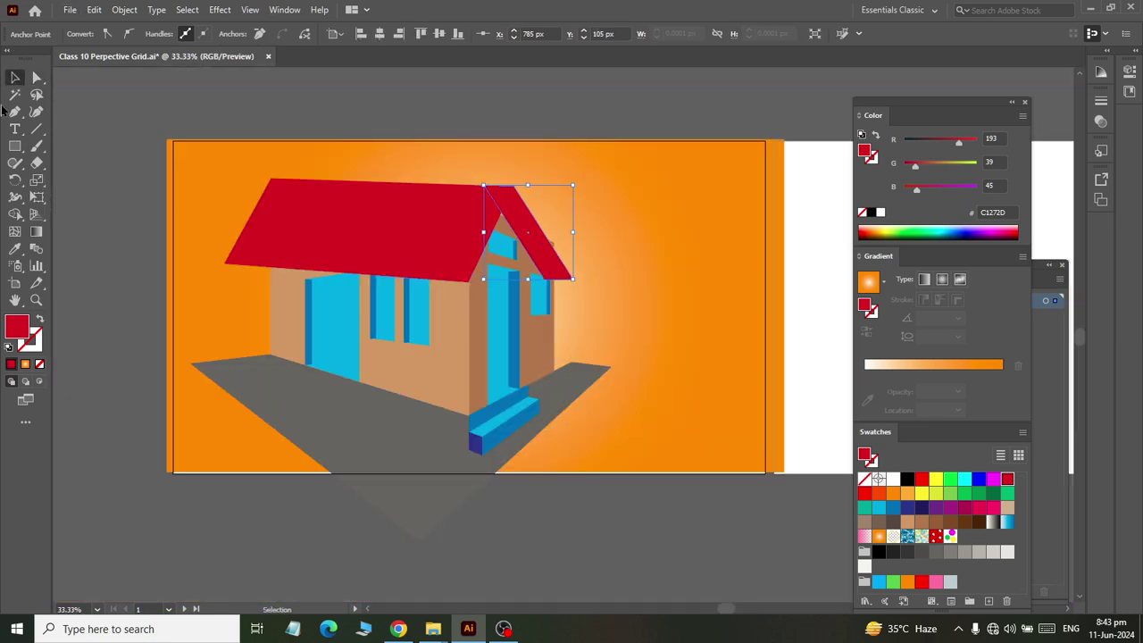
pyautogui.click(525, 308)
pyautogui.scroll(2, 562, 232)
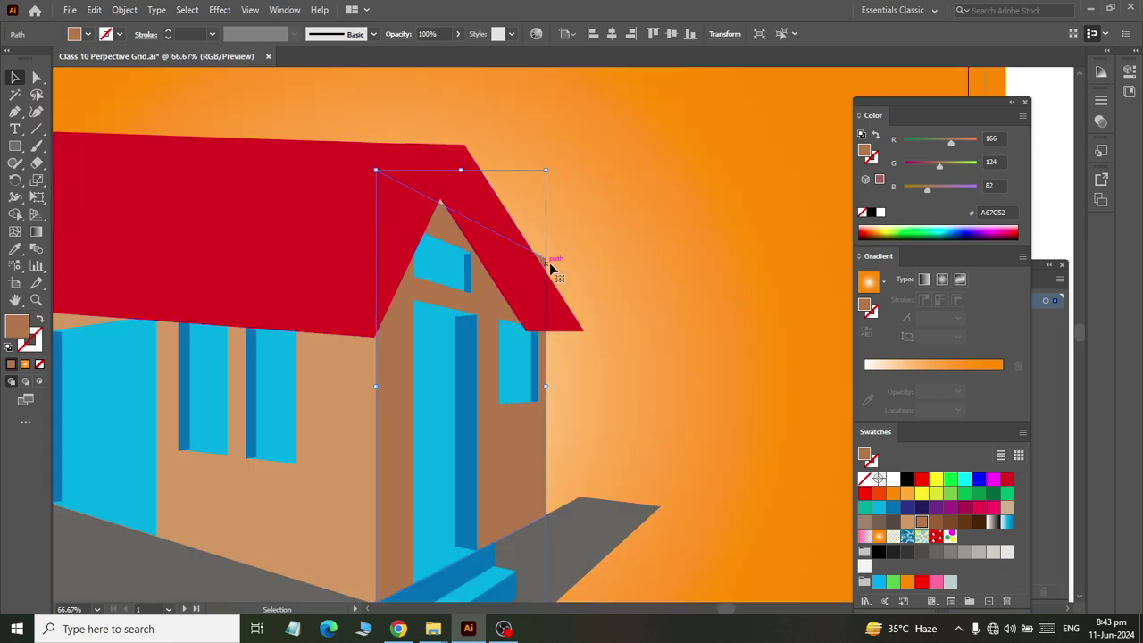
# Drag the right roof panel's bottom-right anchor outward to lengthen the overhang
pyautogui.click(37, 77)
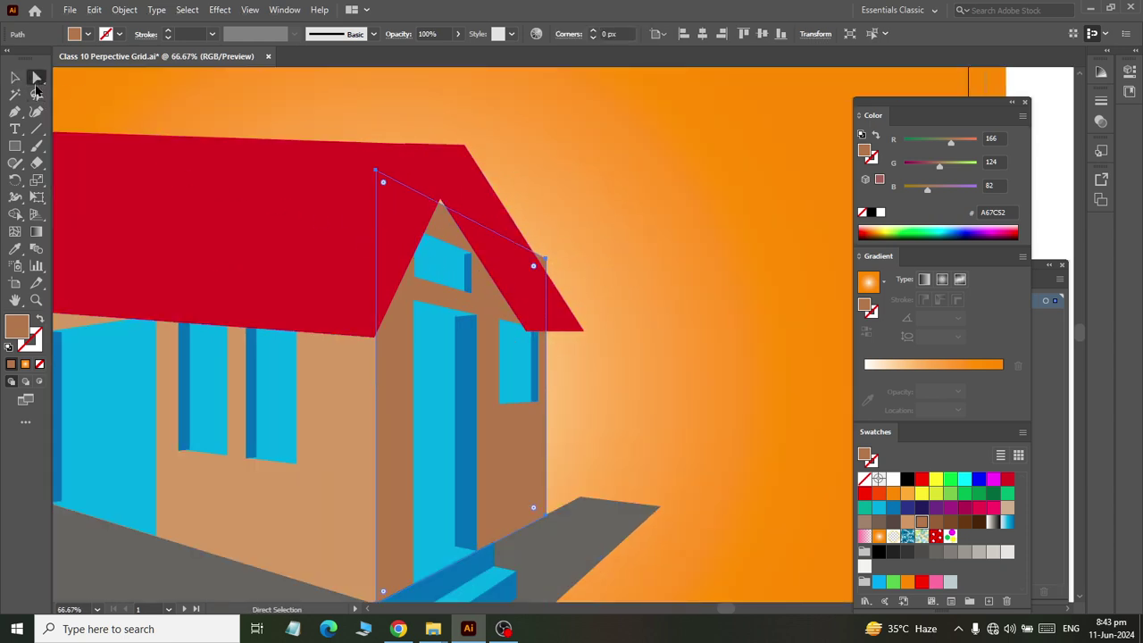
pyautogui.click(556, 326)
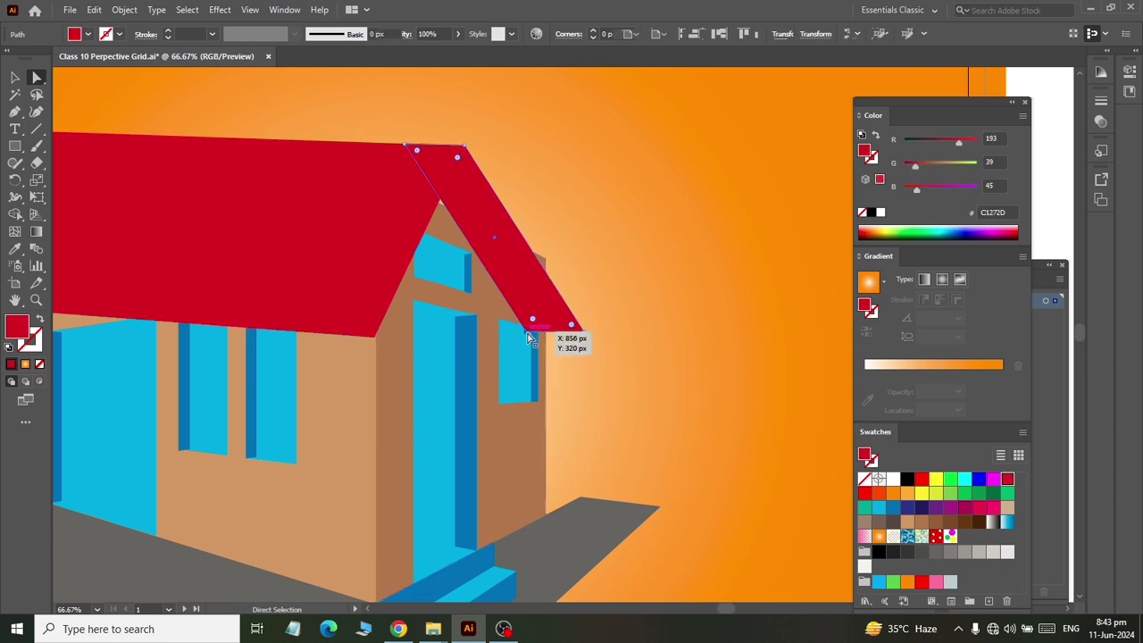
pyautogui.click(526, 330)
pyautogui.click(583, 331)
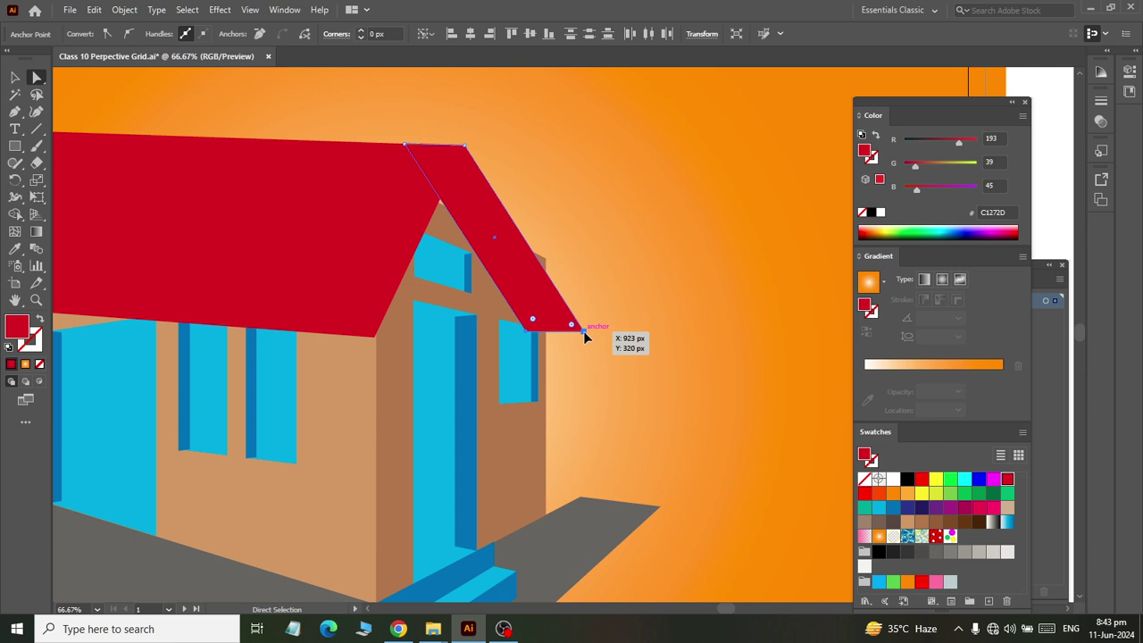
pyautogui.moveTo(584, 332)
pyautogui.mouseDown()
pyautogui.moveTo(596, 315)
pyautogui.moveTo(600, 328)
pyautogui.mouseUp()
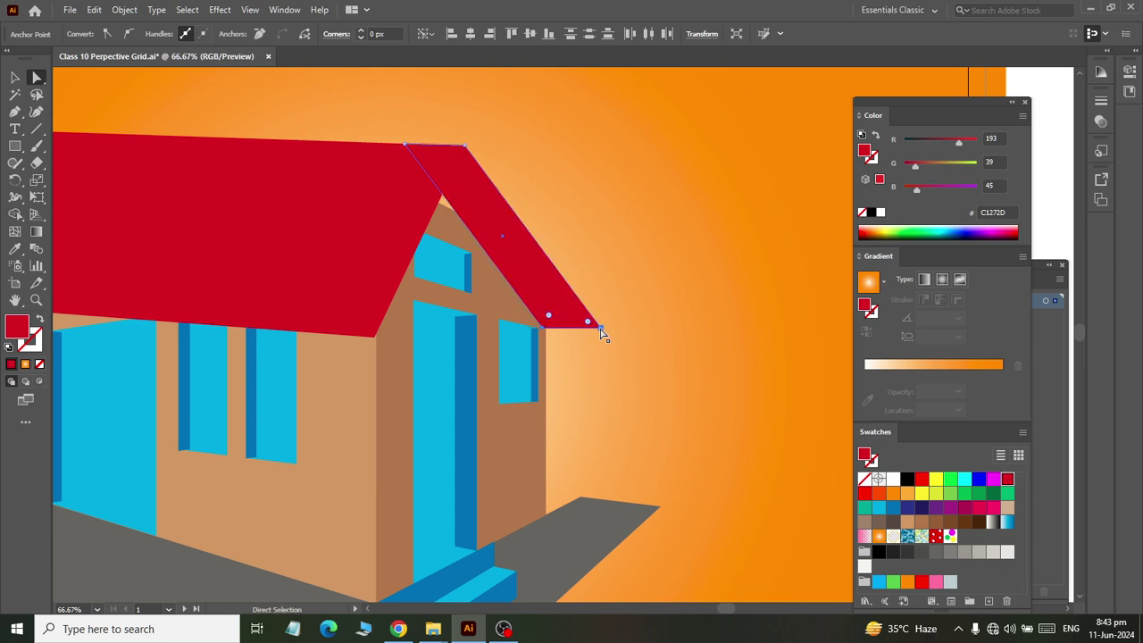
pyautogui.hotkey('ctrl', '-')
pyautogui.hotkey('ctrl', '-')
pyautogui.hotkey('ctrl', '-')
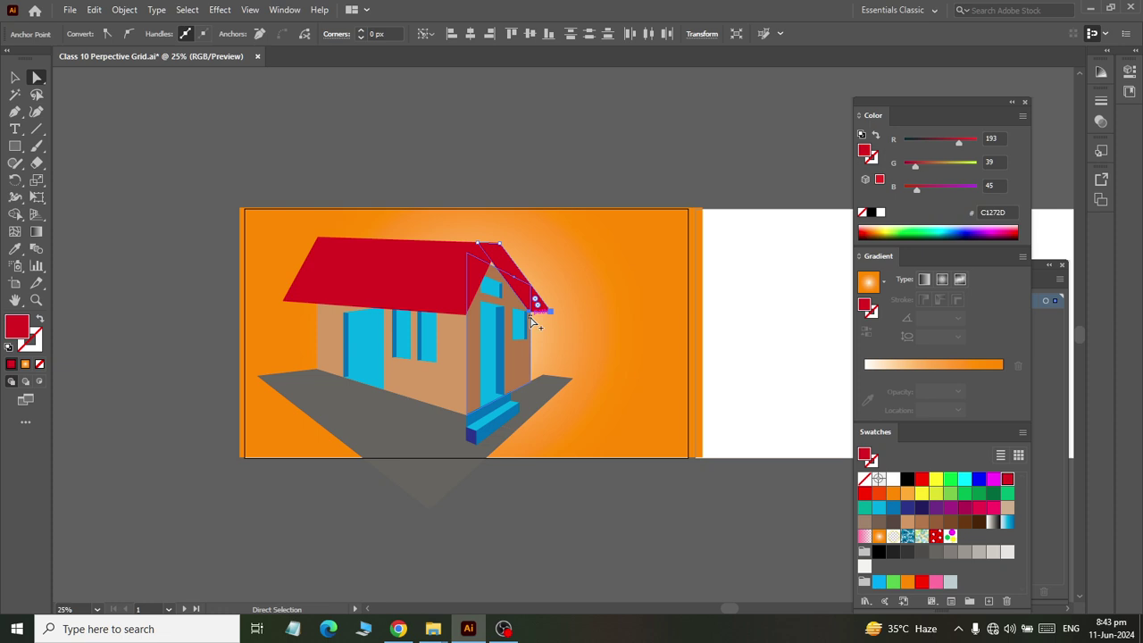
pyautogui.hotkey('ctrl', '+')
# Send the roof panel backward so it sits behind the front gable wall
pyautogui.press('v')
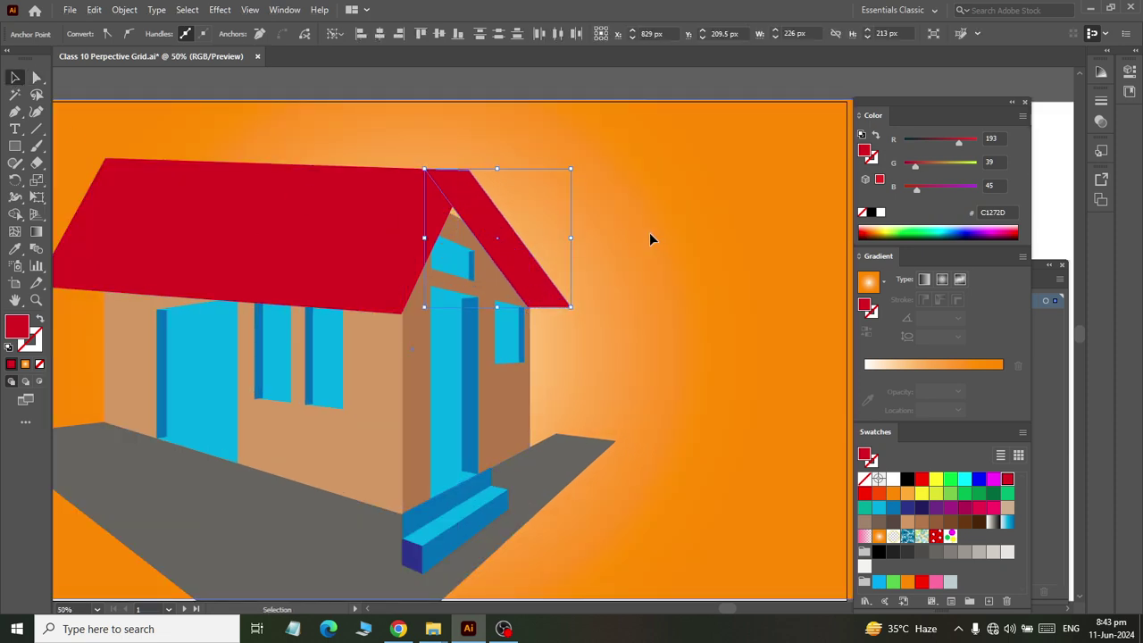
pyautogui.rightClick(378, 204)
pyautogui.moveTo(473, 473)
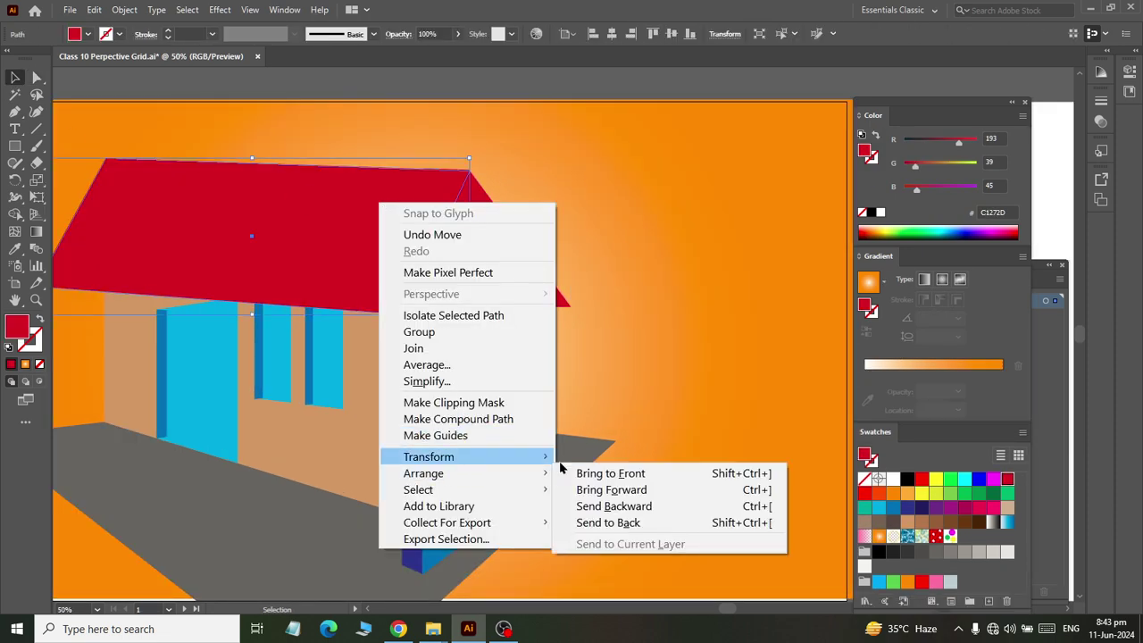
pyautogui.click(610, 473)
pyautogui.hotkey('ctrl', 'z')
pyautogui.rightClick(345, 230)
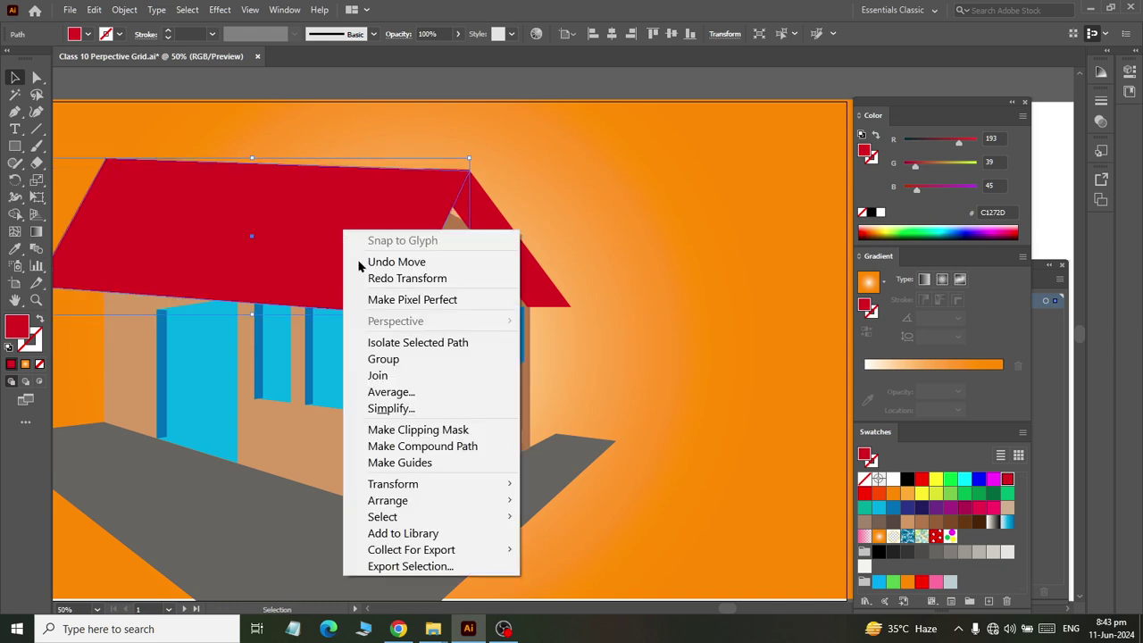
pyautogui.click(548, 504)
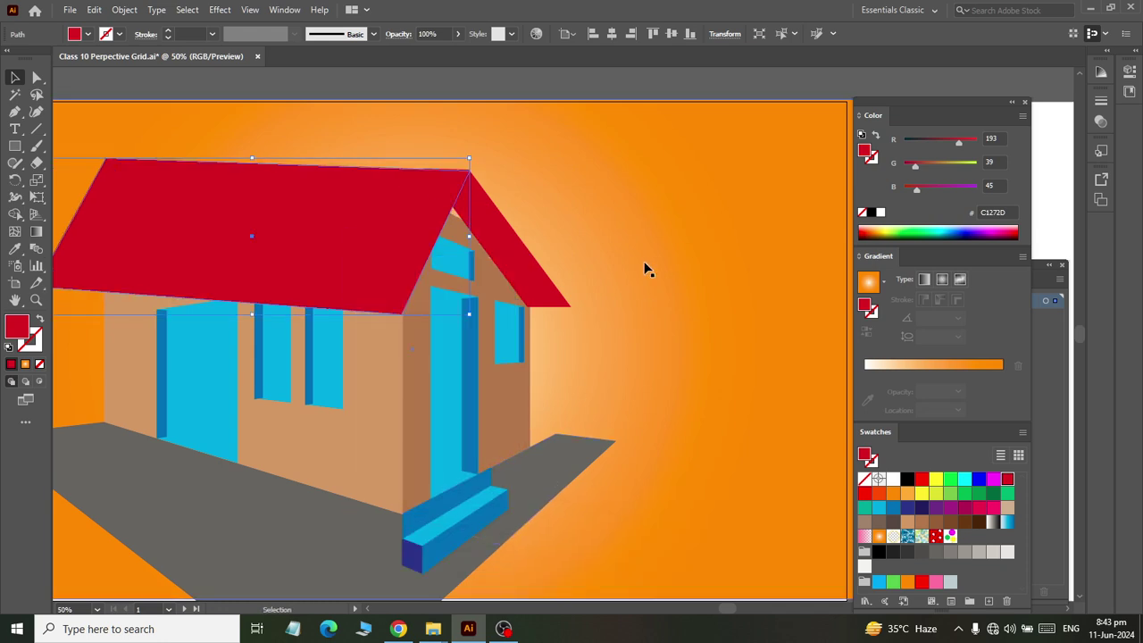
pyautogui.click(524, 220)
pyautogui.click(480, 198)
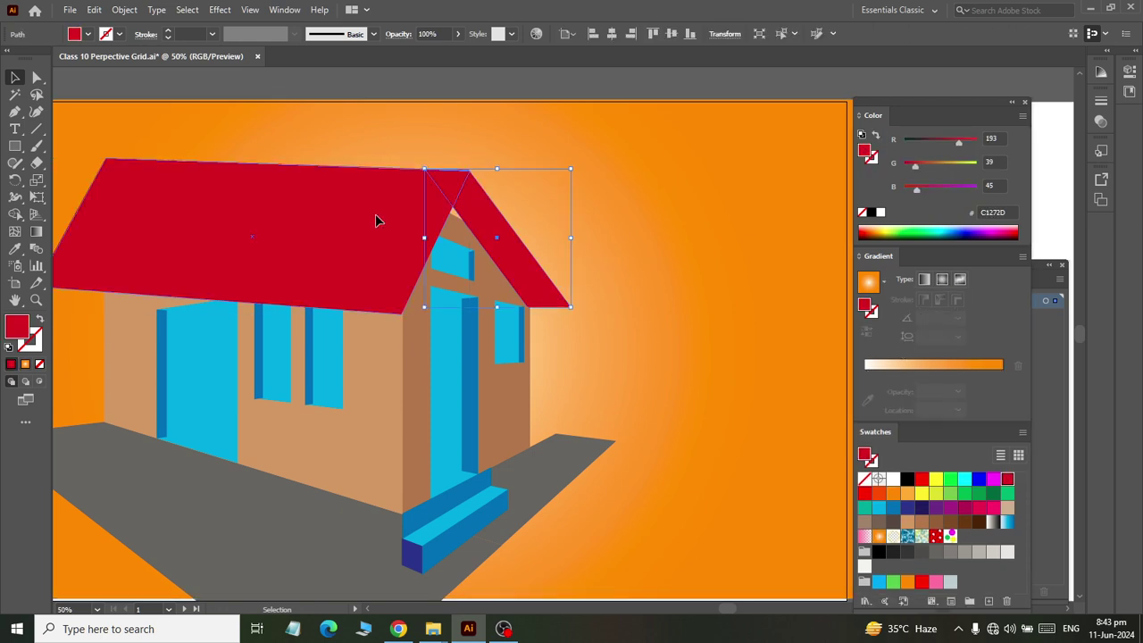
pyautogui.click(607, 333)
pyautogui.keyDown('alt'); pyautogui.scroll(3, 449, 240); pyautogui.keyUp('alt')
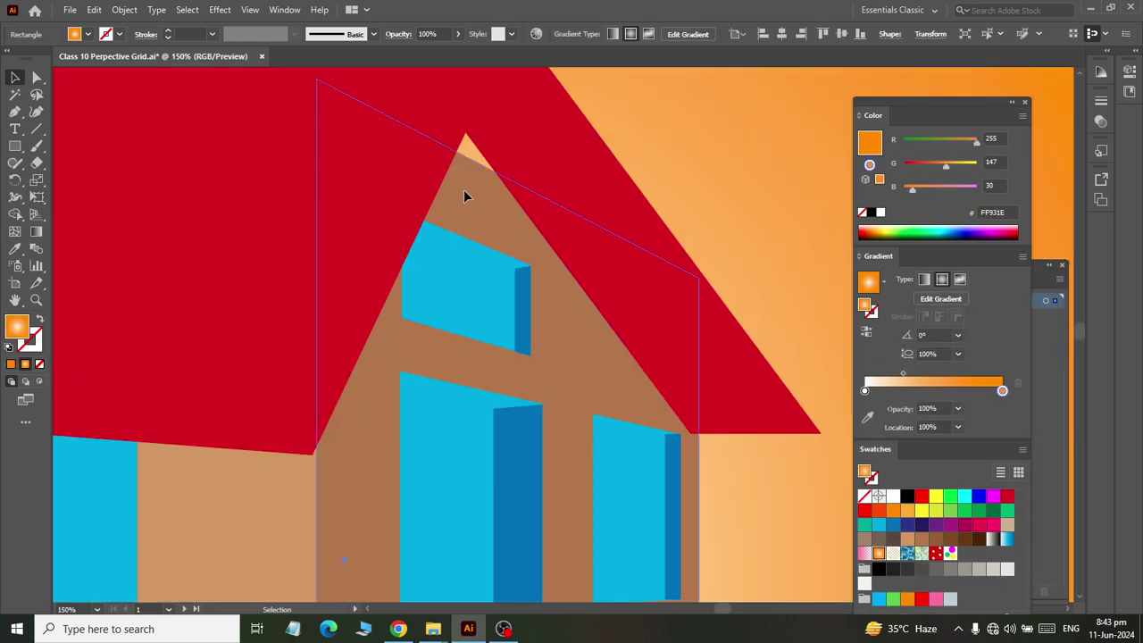
# Add an anchor on the gable wall's top edge and raise it into a peak under the roof ridge
pyautogui.click(464, 193)
pyautogui.click(15, 113)
pyautogui.moveTo(13, 121); pyautogui.dragTo(41, 129)
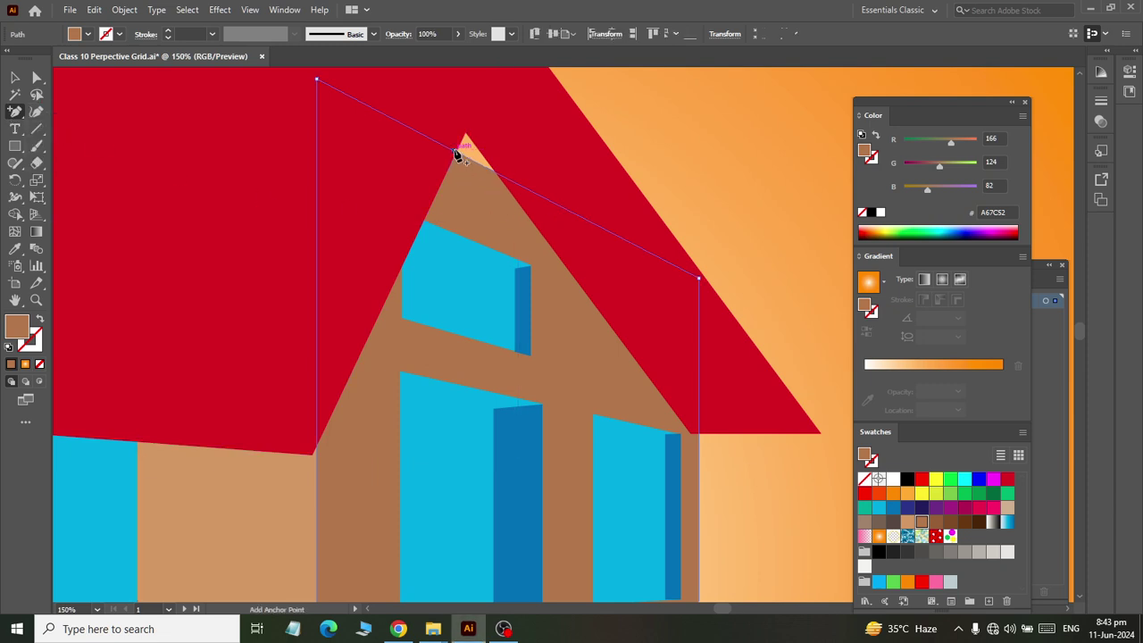
pyautogui.click(455, 151)
pyautogui.click(36, 80)
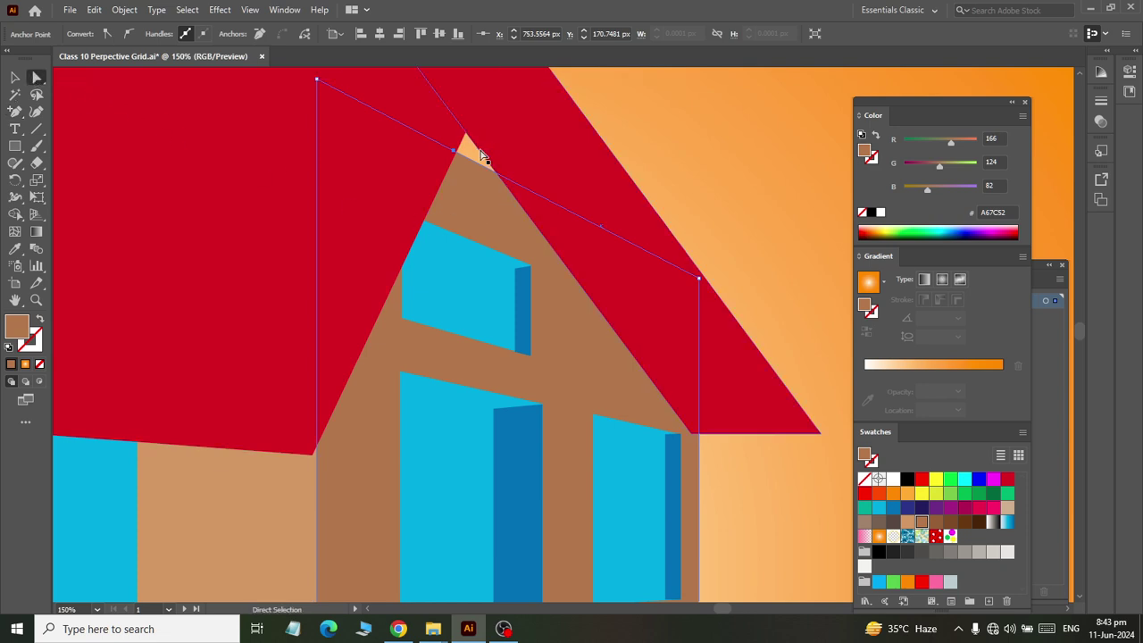
pyautogui.moveTo(458, 142); pyautogui.dragTo(464, 127)
pyautogui.hotkey('ctrl', '-')
pyautogui.hotkey('ctrl', '-')
pyautogui.hotkey('ctrl', '-')
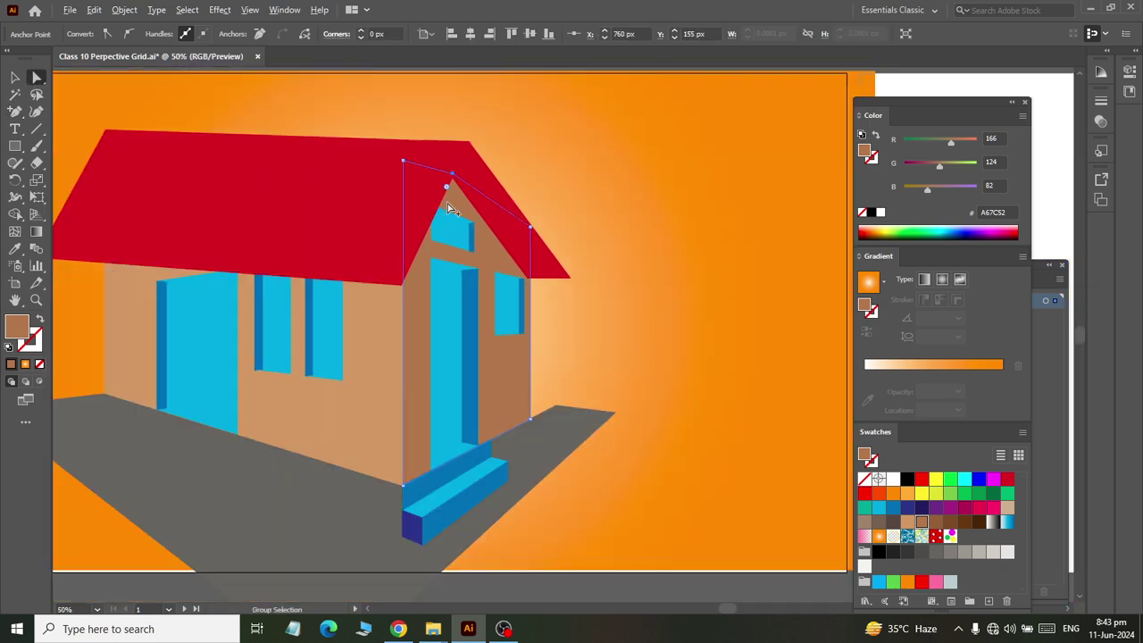
# Select the right-hand roof panel and bring up the Color panel menu
pyautogui.click(15, 79)
pyautogui.click(710, 395)
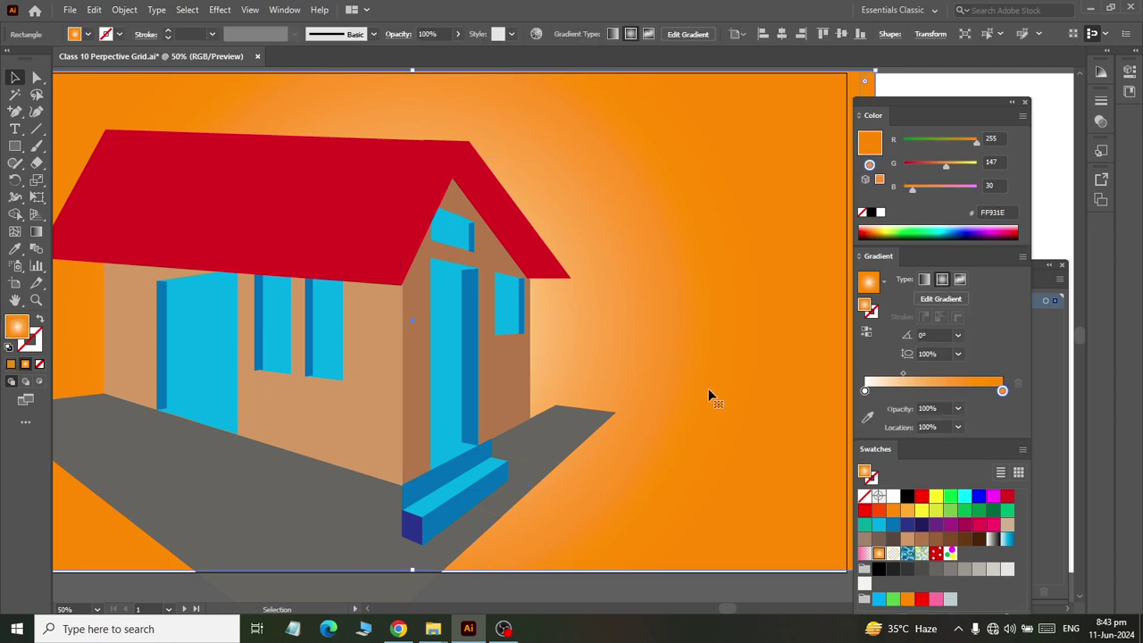
pyautogui.scroll(-1, 704, 437)
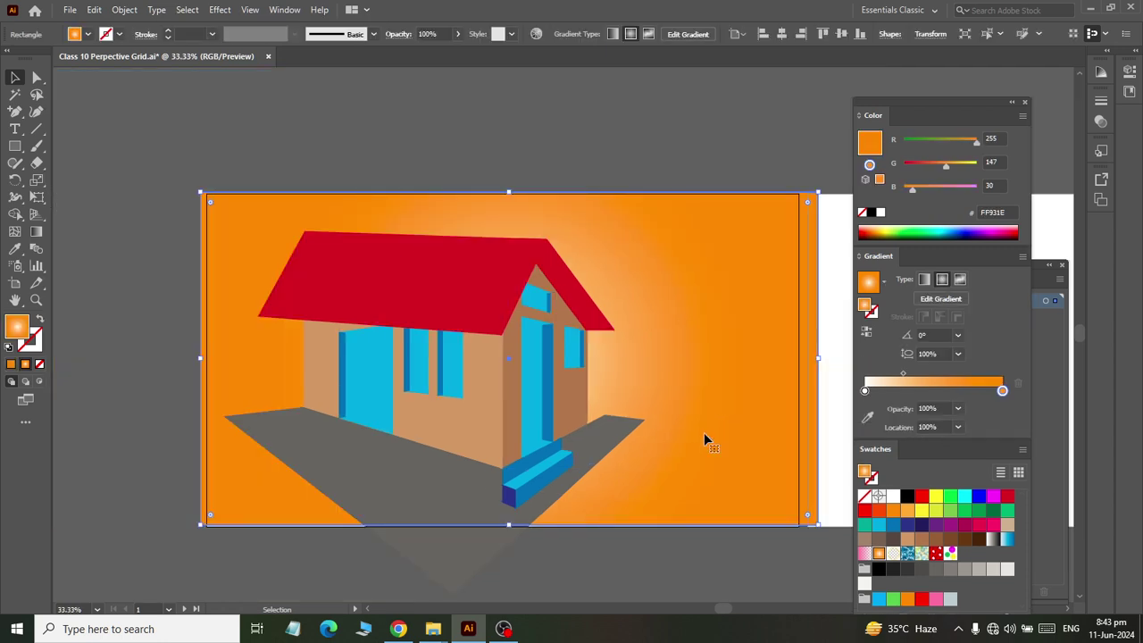
pyautogui.click(584, 308)
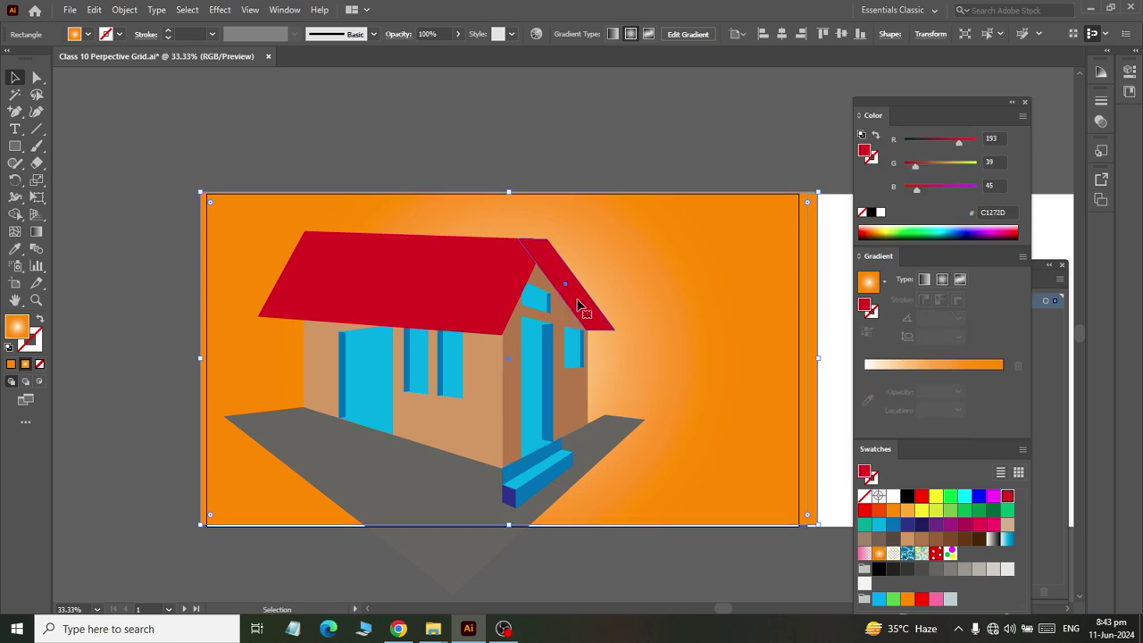
pyautogui.click(1020, 118)
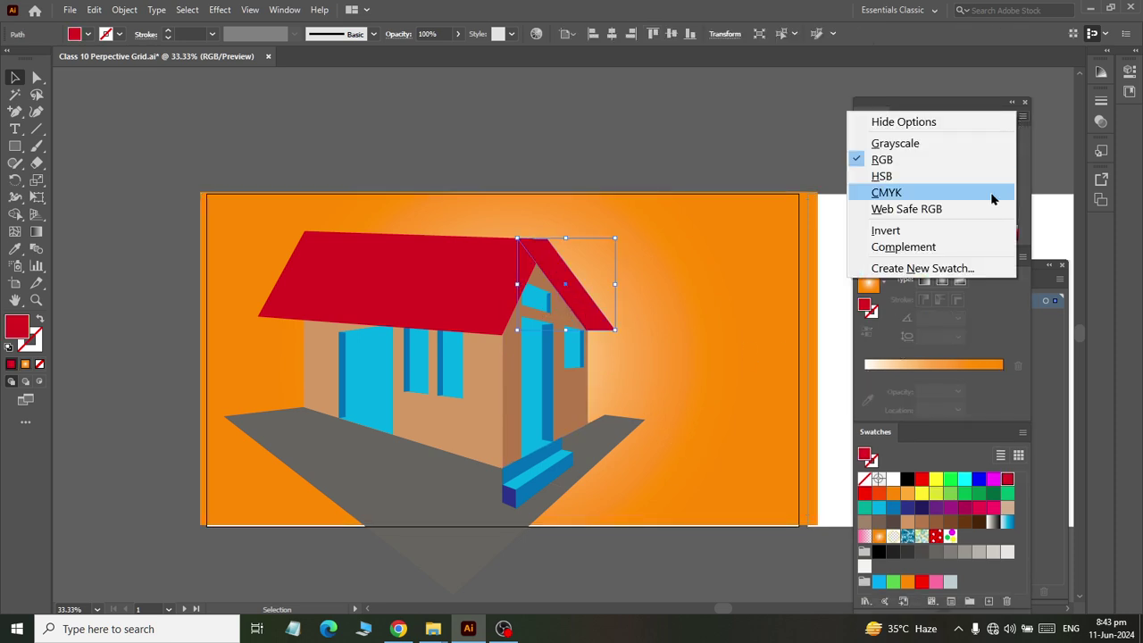
# Switch the Color panel to HSB and drop brightness to about 61 for the right roof panel, then deselect
pyautogui.click(948, 173)
pyautogui.moveTo(951, 191); pyautogui.dragTo(947, 190)
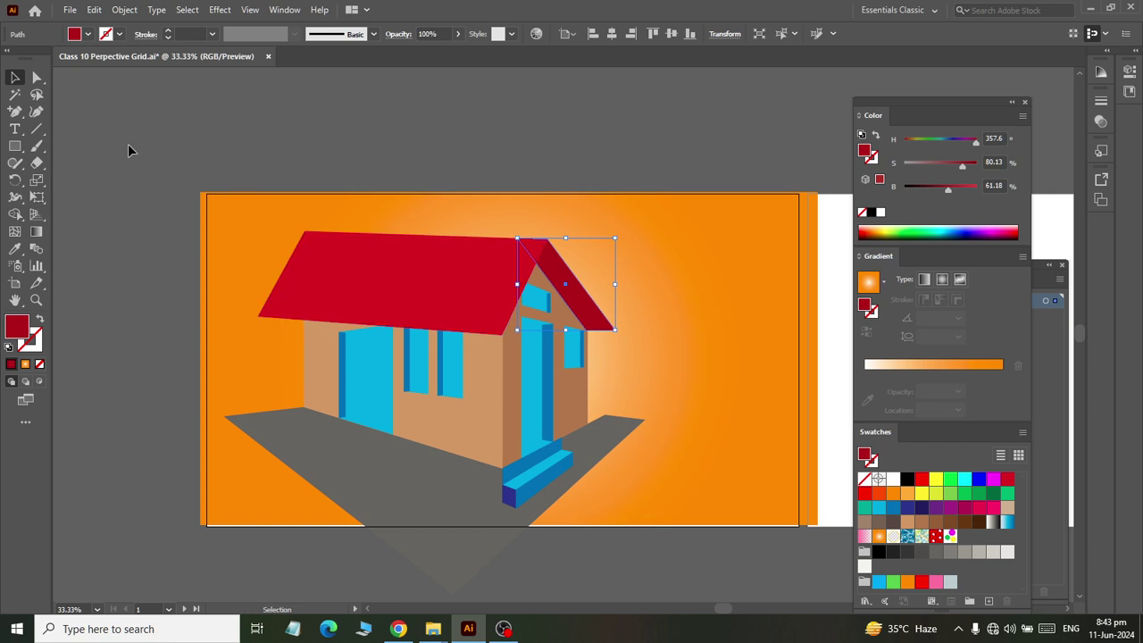
pyautogui.click(185, 163)
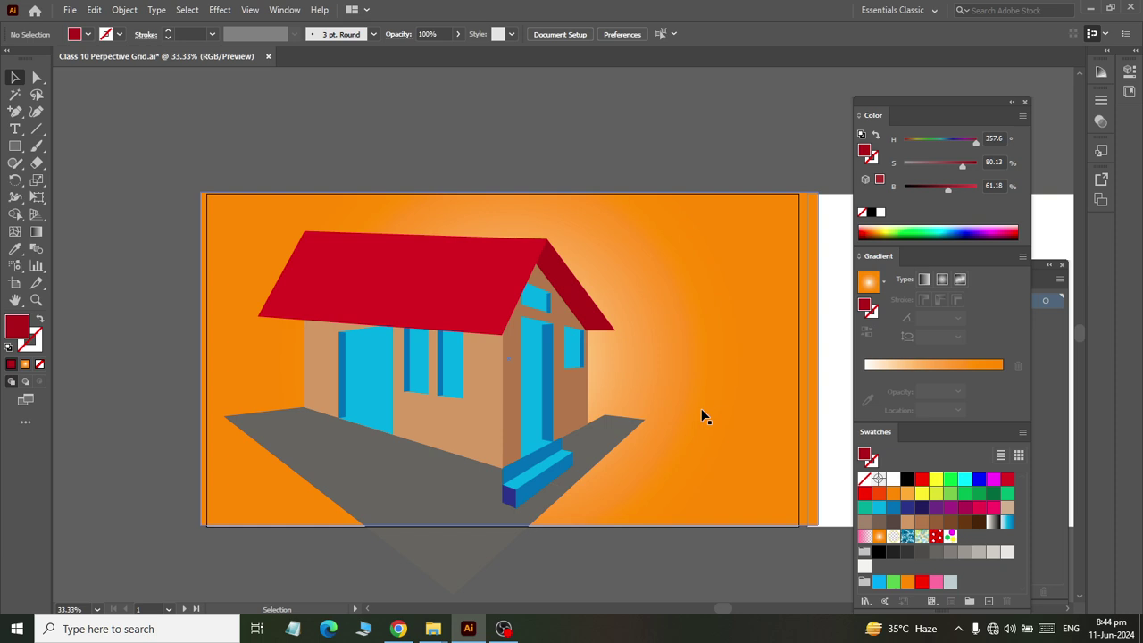
# Scroll the canvas right past the house until the empty artboard 2 is in view
pyautogui.scroll(2, 528, 296)
pyautogui.scroll(-2, 529, 296)
pyautogui.scroll(-1, 545, 331)
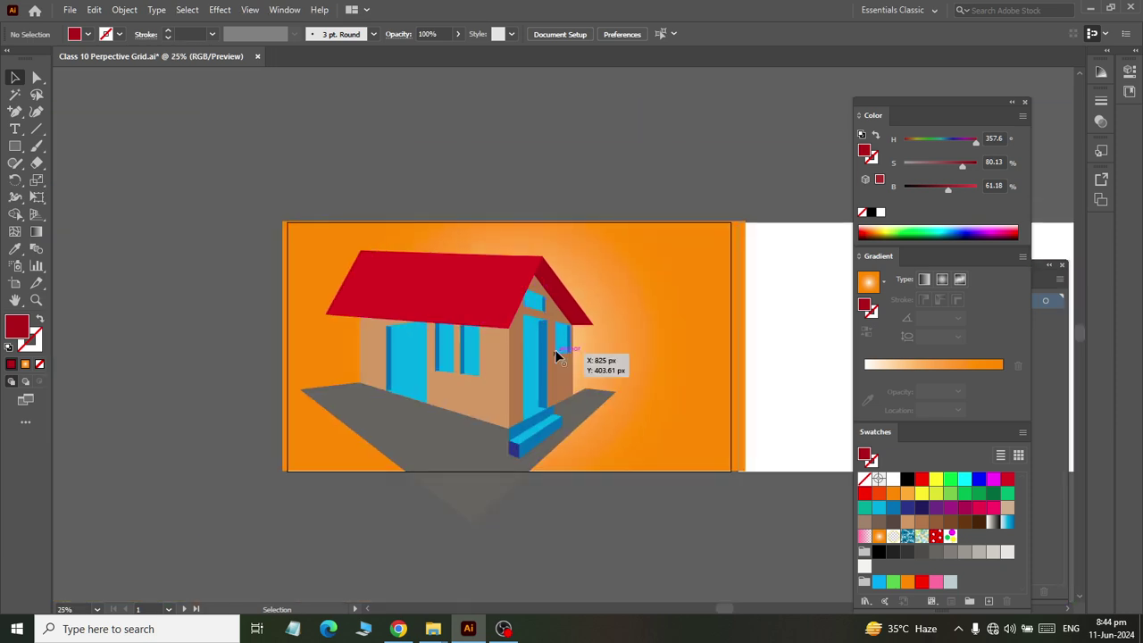
pyautogui.hscroll(2, 555, 356)
pyautogui.hscroll(1, 558, 360)
pyautogui.scroll(-2, 553, 364)
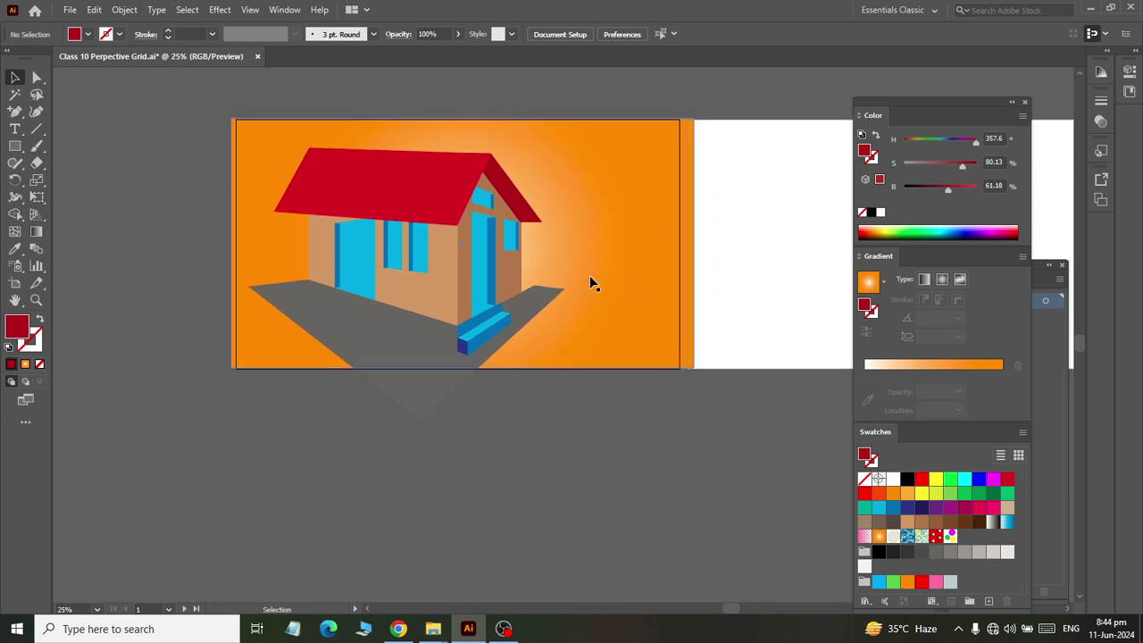
pyautogui.scroll(1, 454, 183)
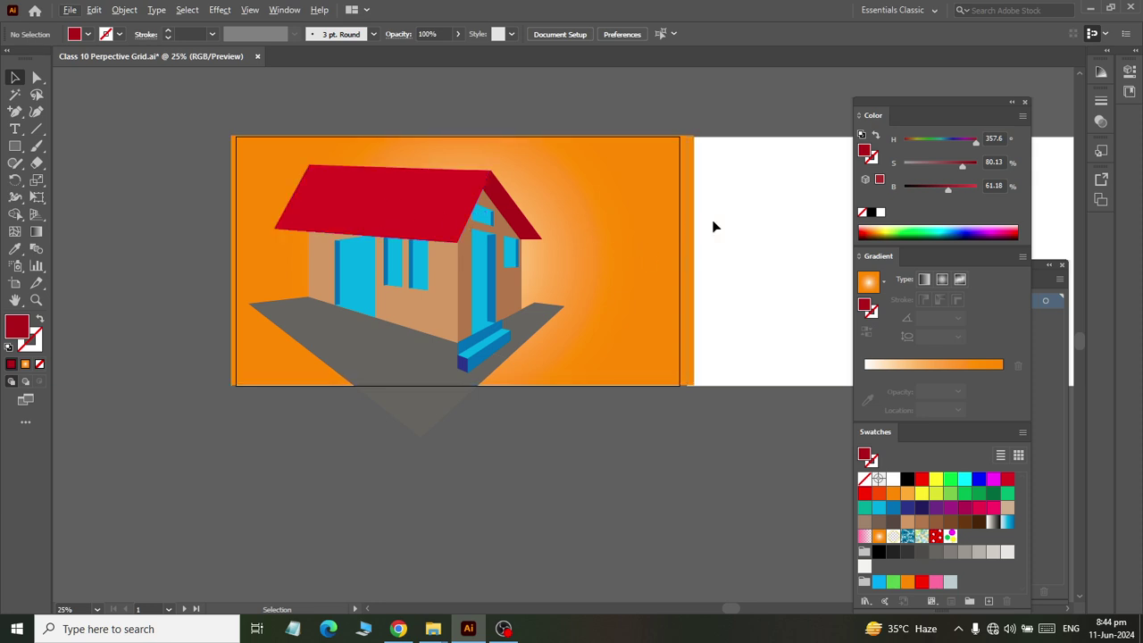
pyautogui.hscroll(2, 726, 225)
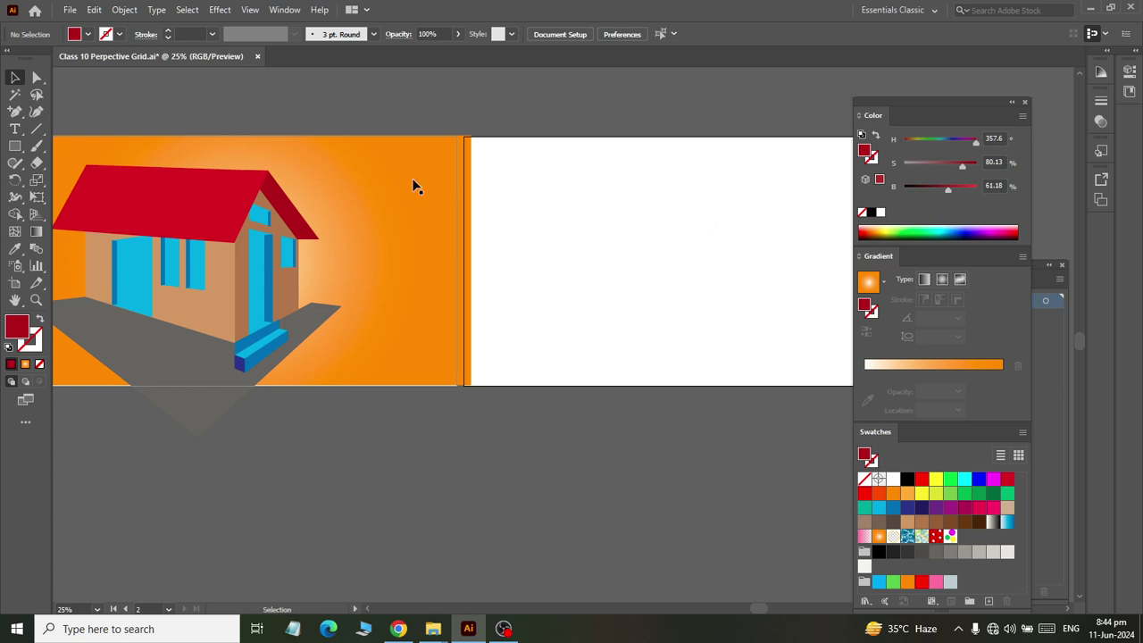
pyautogui.hscroll(2, 544, 239)
pyautogui.hscroll(2, 549, 239)
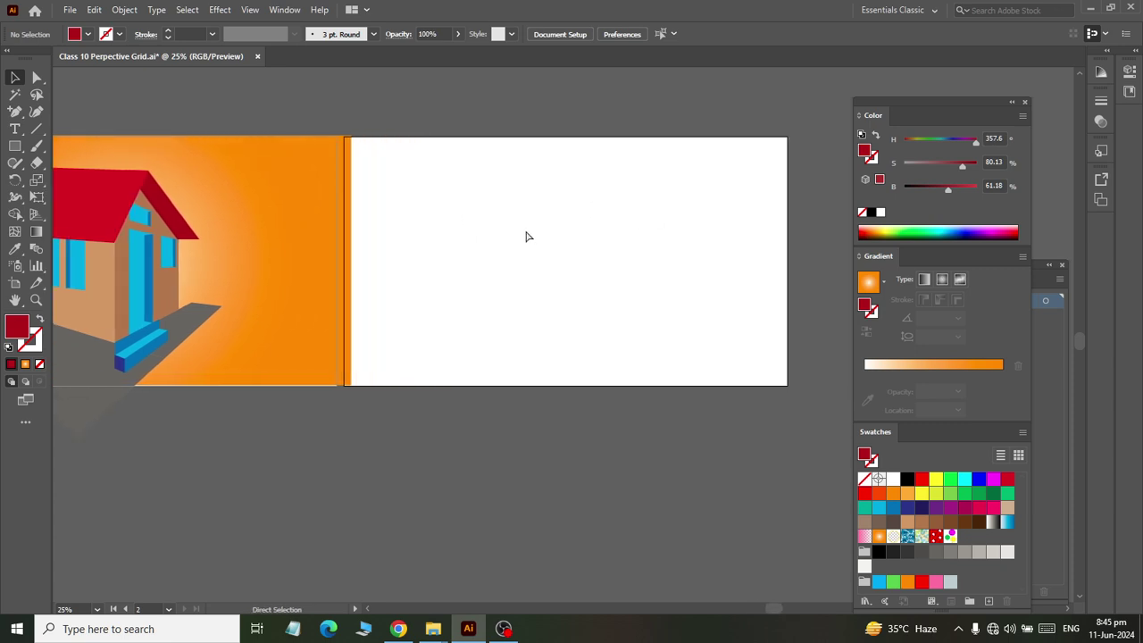
# Draw a small rectangle on the blank second artboard and zoom in on it
pyautogui.click(16, 152)
pyautogui.moveTo(15, 154); pyautogui.dragTo(63, 157)
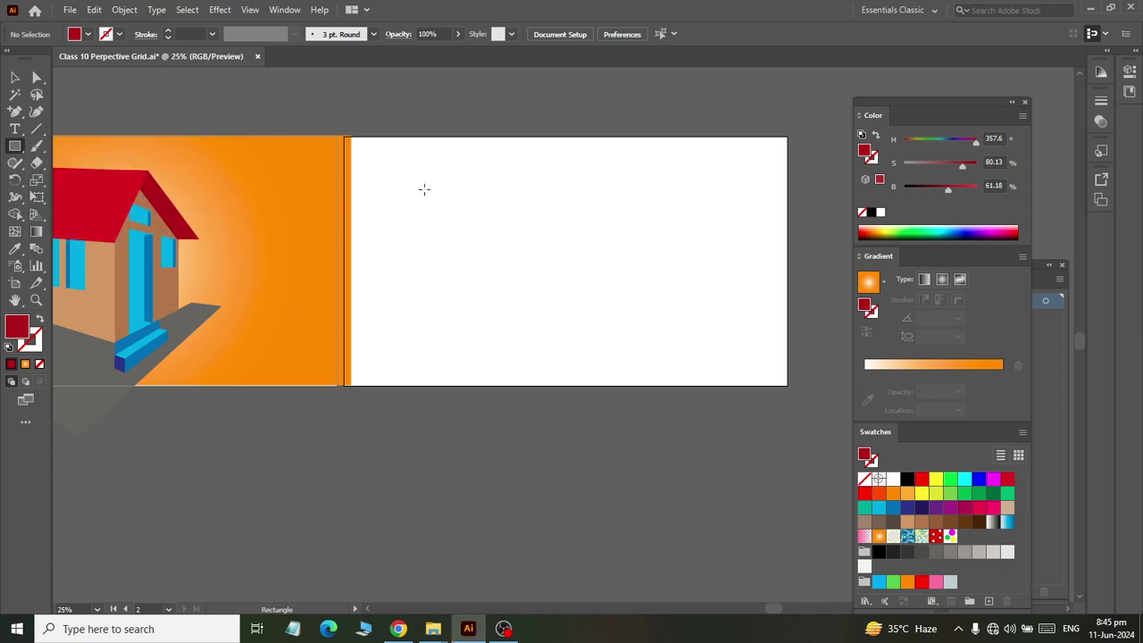
pyautogui.moveTo(424, 189); pyautogui.dragTo(439, 225)
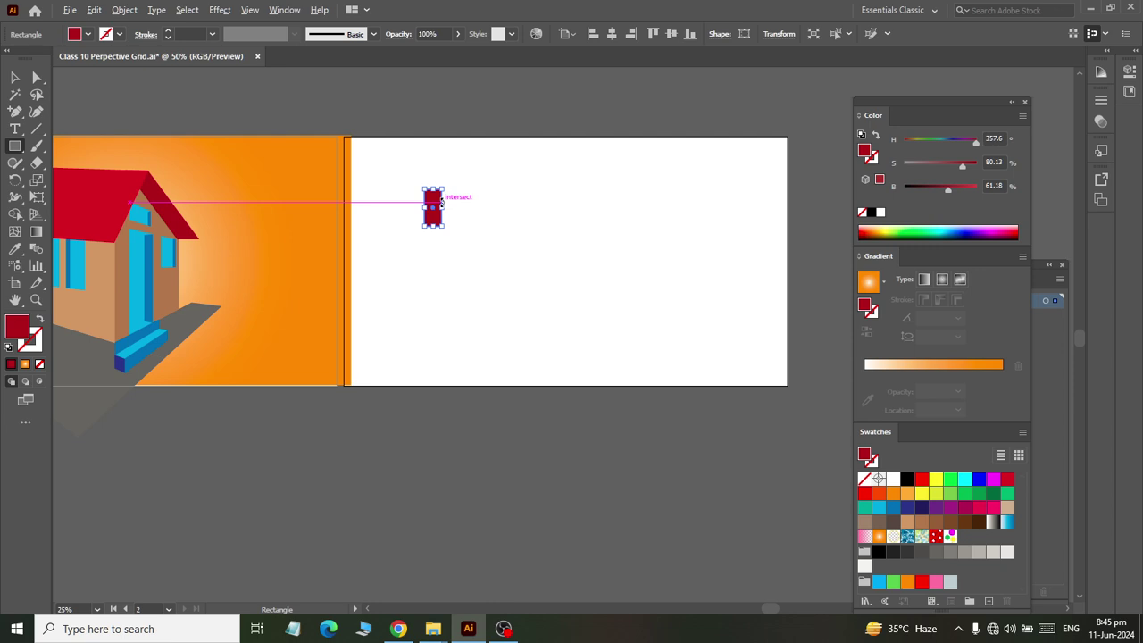
pyautogui.hotkey('ctrl', '+')
pyautogui.hotkey('ctrl', '+')
pyautogui.hotkey('ctrl', '+')
# Apply an Arch-style warp with 57% bend, then move the arched shape down and left
pyautogui.click(187, 9)
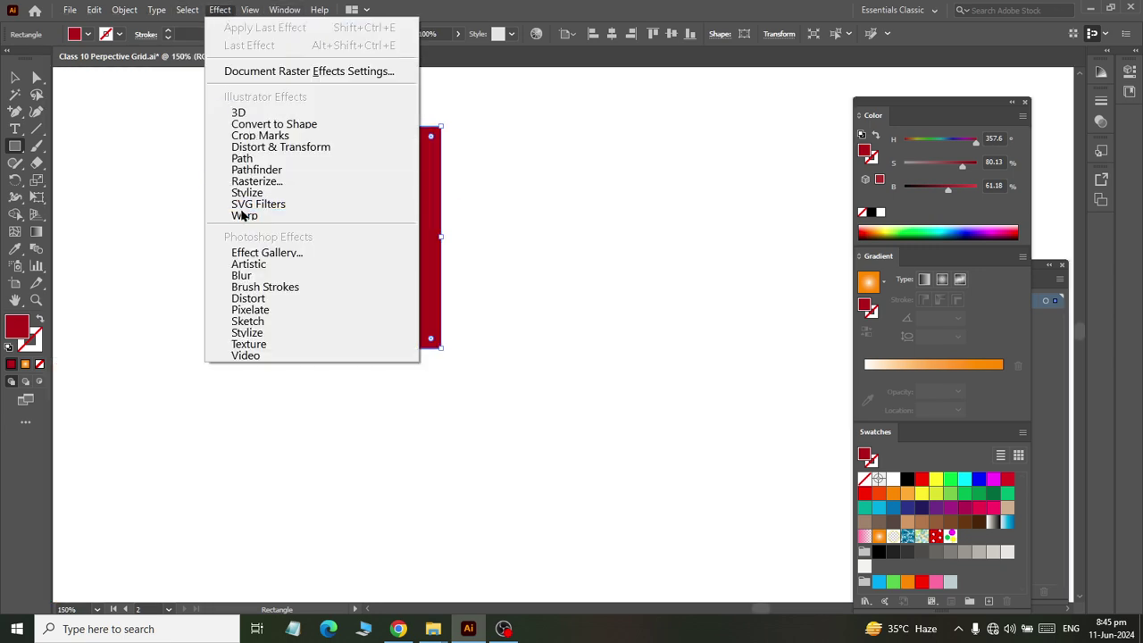
pyautogui.moveTo(243, 216)
pyautogui.click(510, 222)
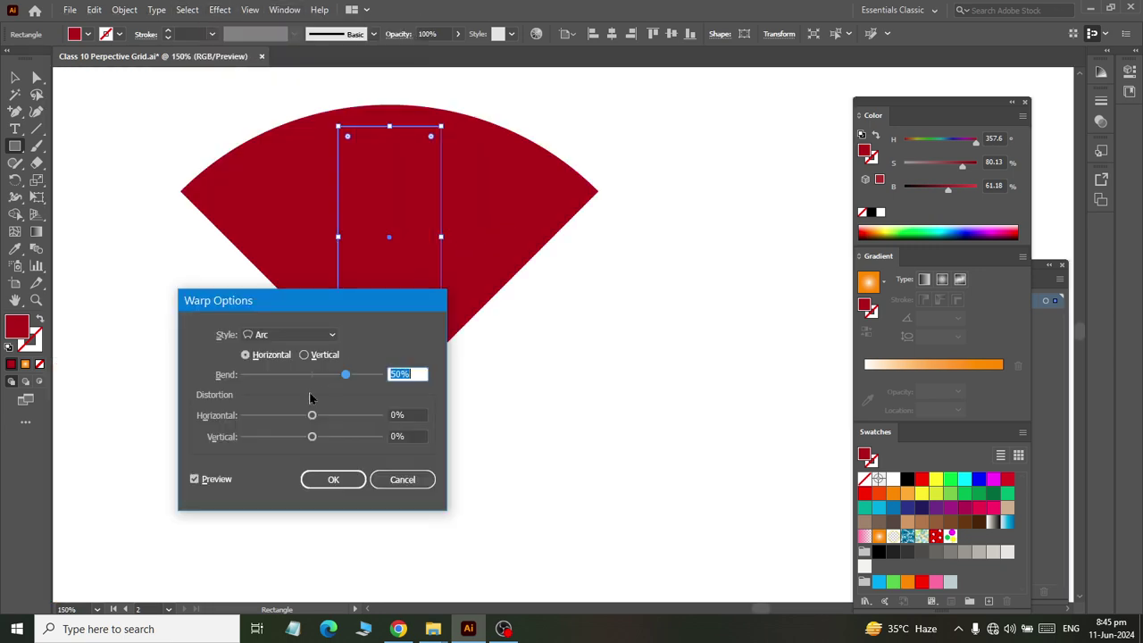
pyautogui.click(278, 333)
pyautogui.click(279, 402)
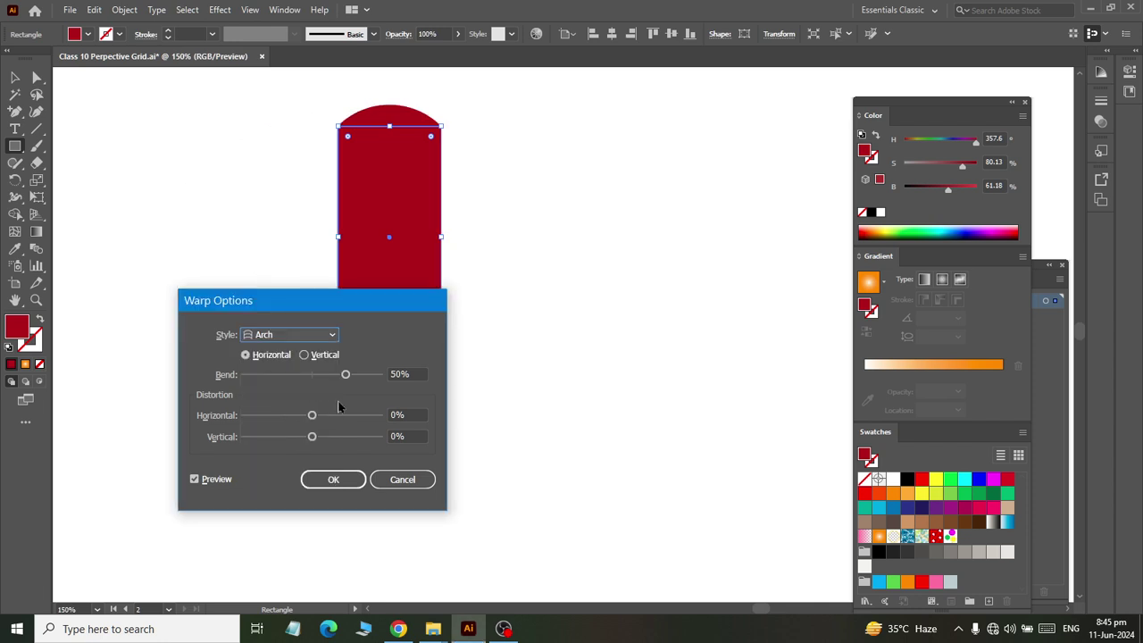
pyautogui.moveTo(334, 314); pyautogui.dragTo(638, 314)
pyautogui.click(700, 373)
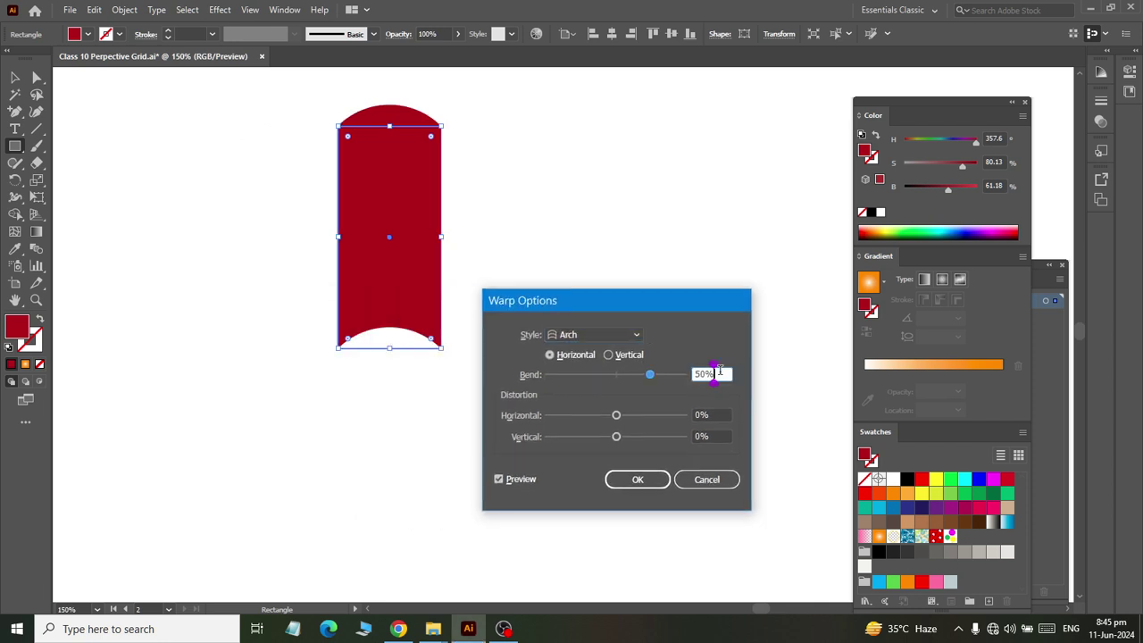
pyautogui.press('Up')
pyautogui.press('Up')
pyautogui.press('Up')
pyautogui.press('Up')
pyautogui.press('Up')
pyautogui.press('Up')
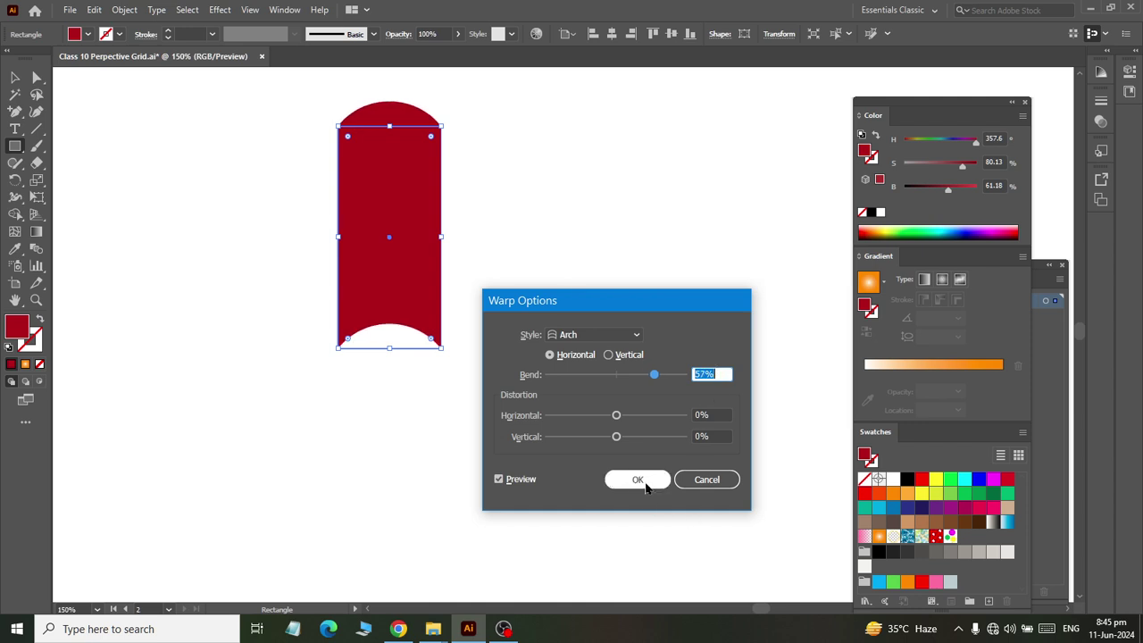
pyautogui.click(637, 480)
pyautogui.click(14, 77)
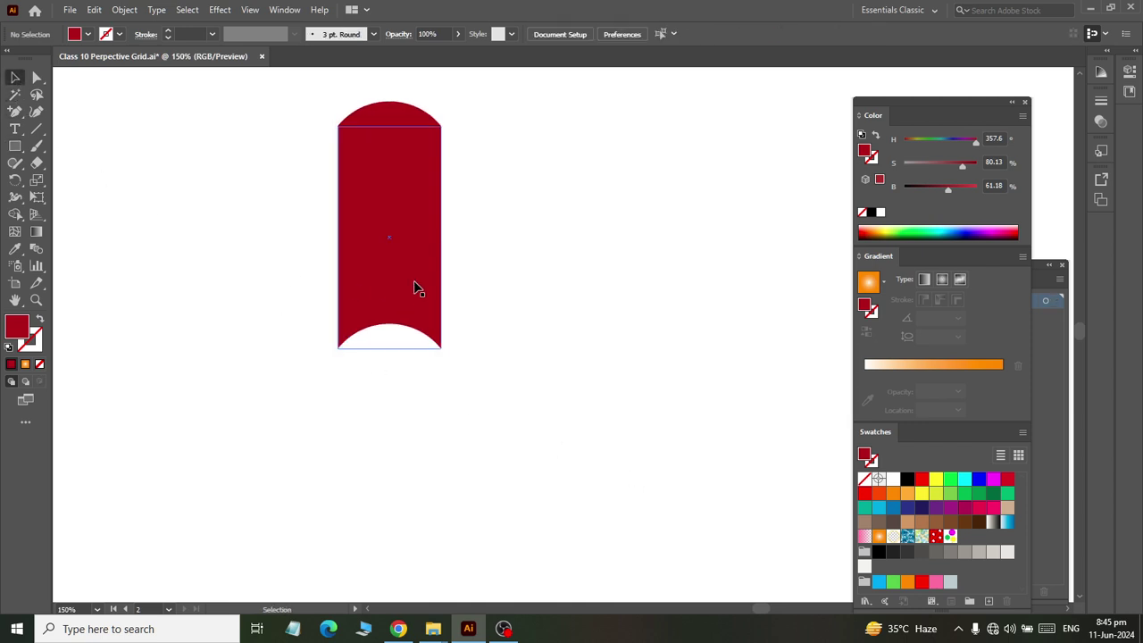
pyautogui.moveTo(416, 288); pyautogui.dragTo(301, 317)
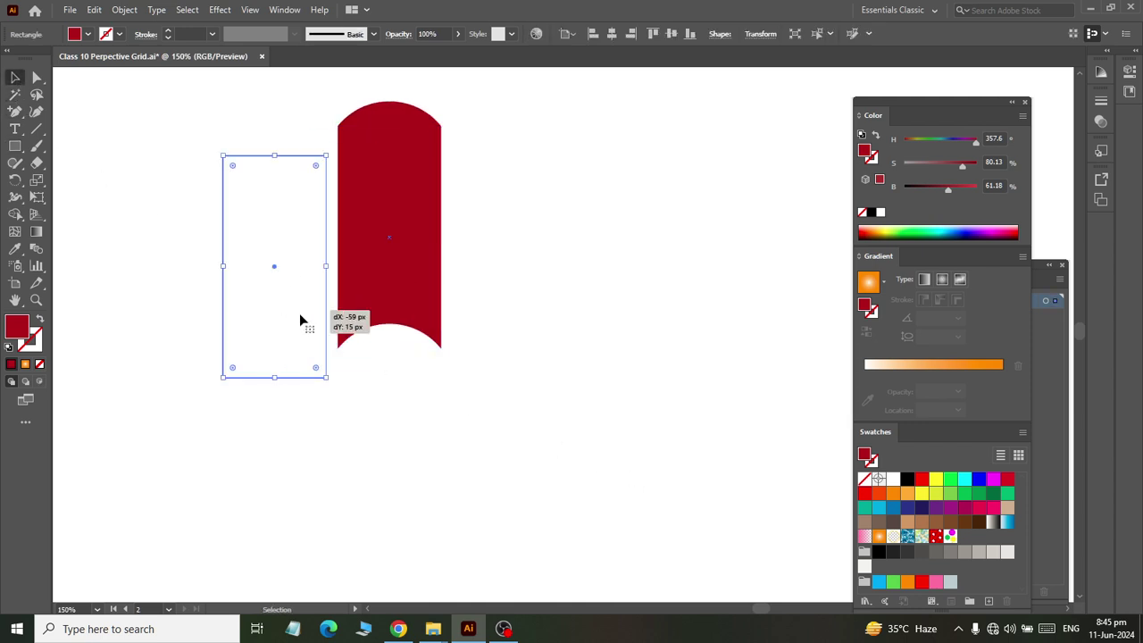
# Expand the arched shape's appearance into a plain path and reselect it
pyautogui.click(132, 10)
pyautogui.click(151, 201)
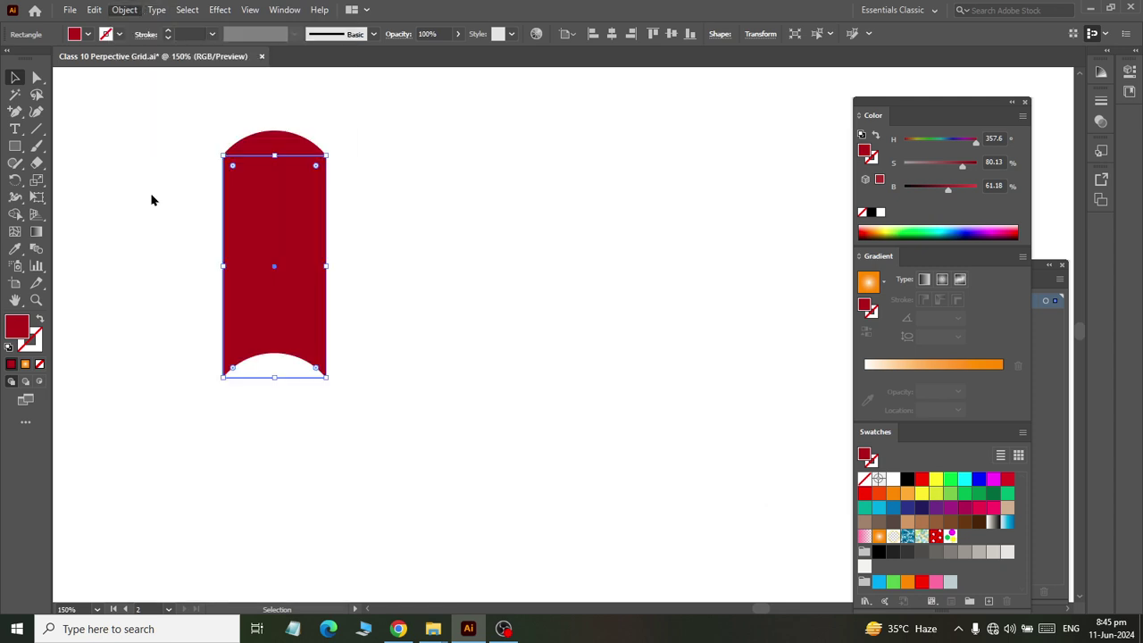
pyautogui.click(124, 10)
pyautogui.click(184, 209)
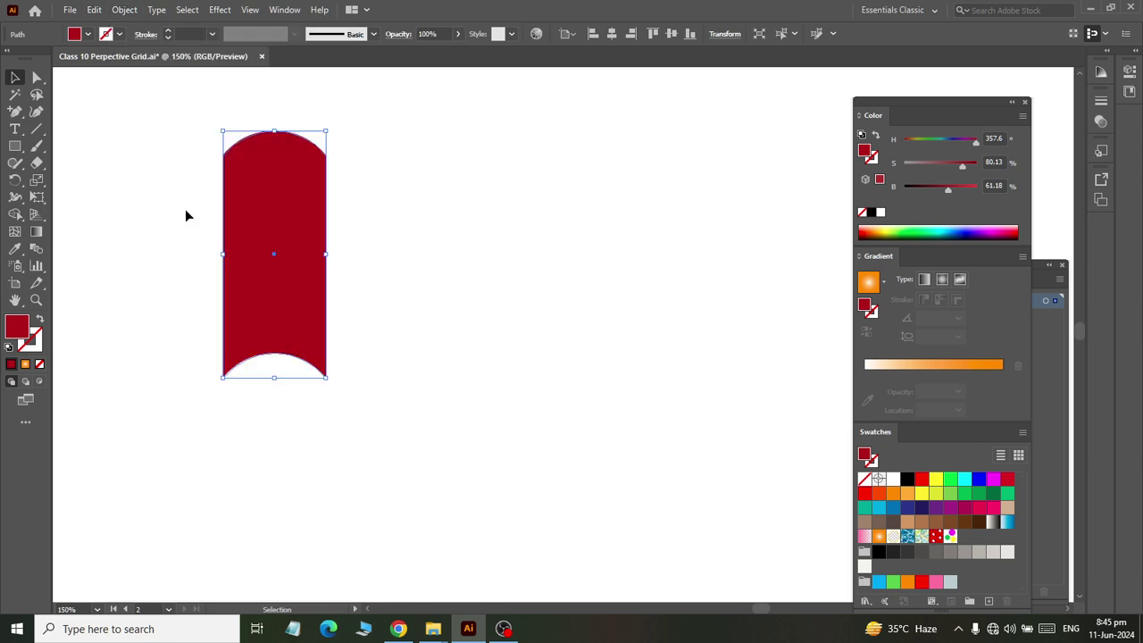
pyautogui.click(301, 263)
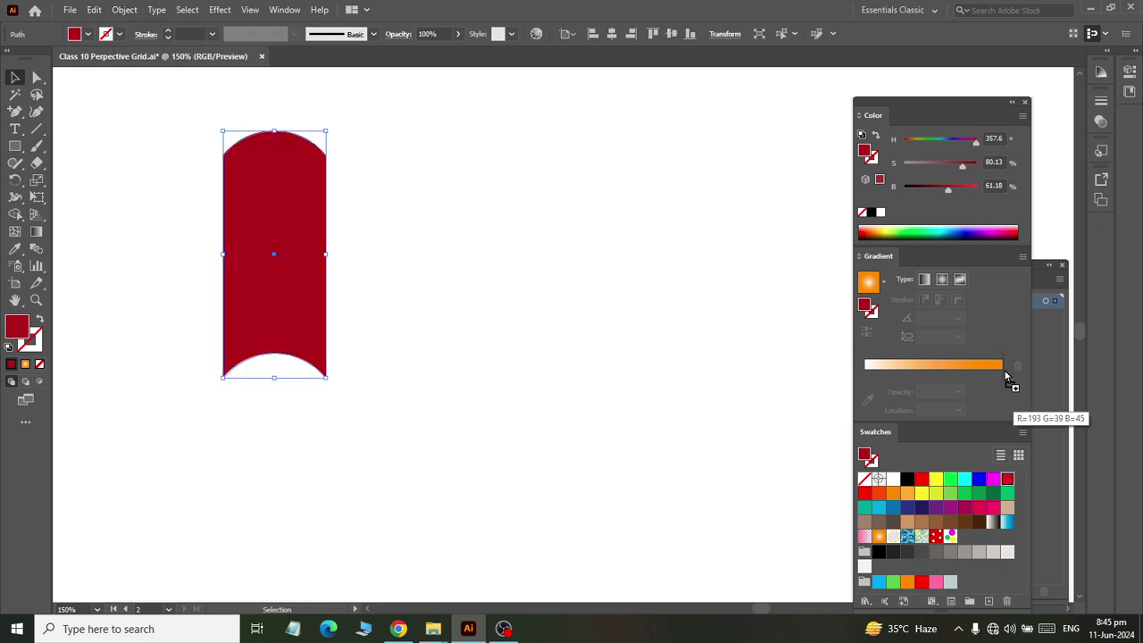
# Fill the tile with a linear gradient of bright and dark red stops
pyautogui.click(996, 365)
pyautogui.click(924, 390)
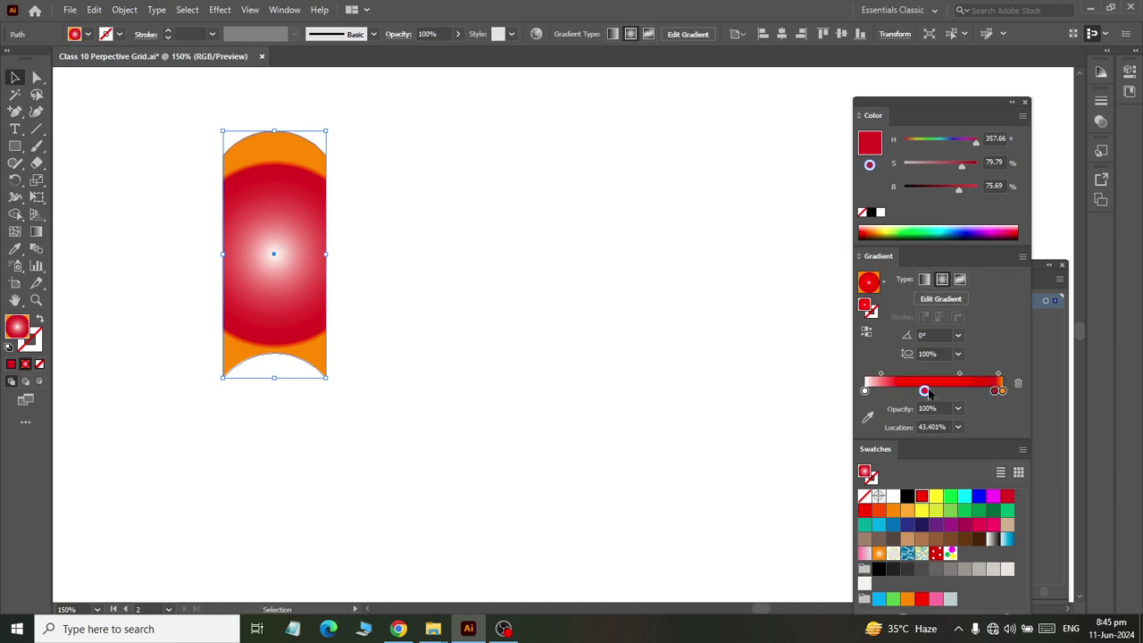
pyautogui.click(873, 390)
pyautogui.moveTo(864, 390); pyautogui.dragTo(918, 432)
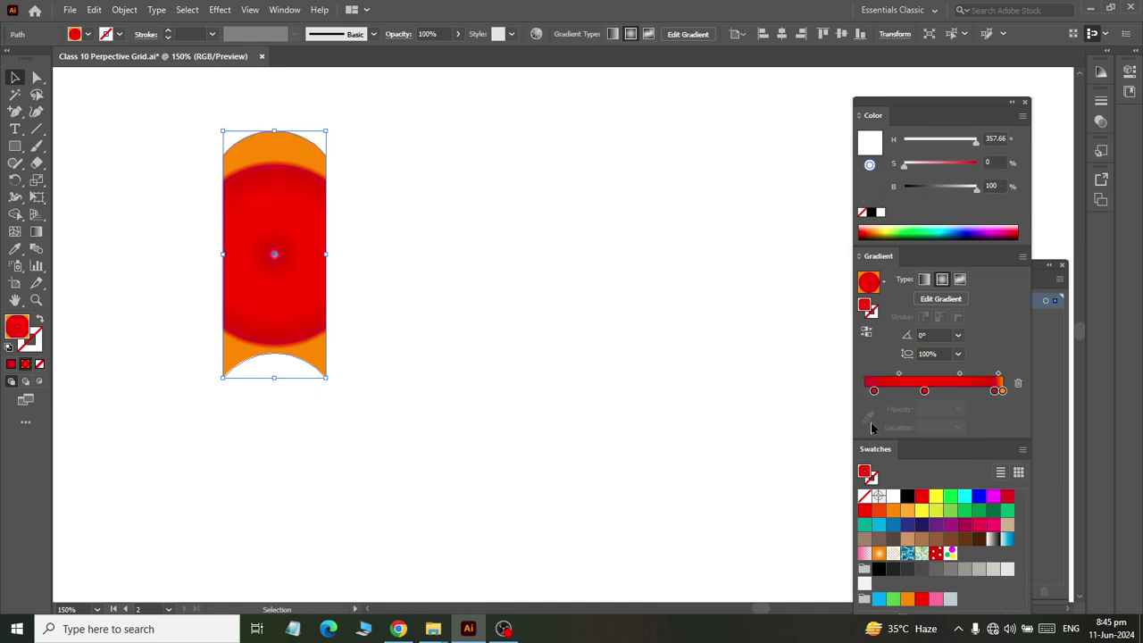
pyautogui.moveTo(1002, 390); pyautogui.dragTo(1009, 420)
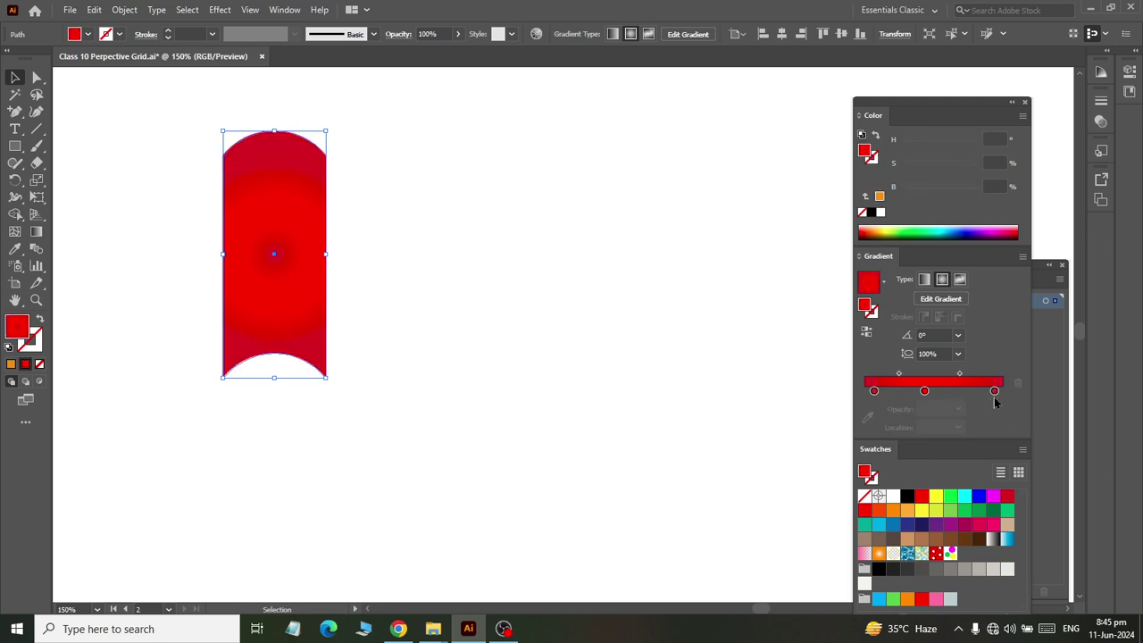
pyautogui.click(994, 390)
pyautogui.moveTo(951, 195); pyautogui.dragTo(978, 167)
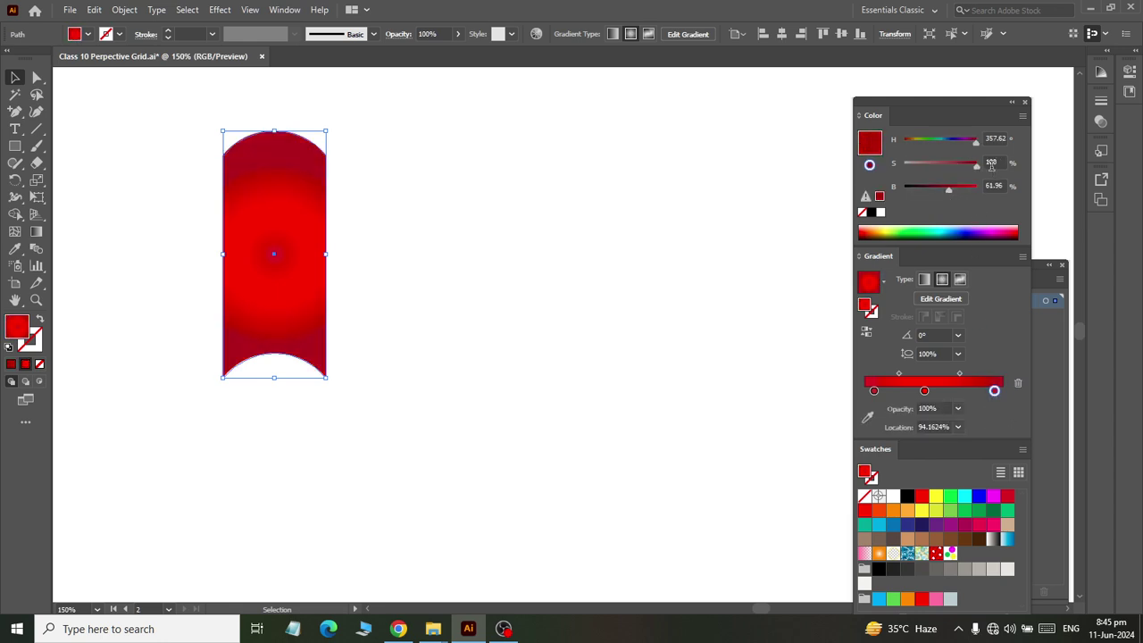
pyautogui.moveTo(994, 390)
pyautogui.mouseDown()
pyautogui.moveTo(903, 390)
pyautogui.moveTo(874, 428)
pyautogui.mouseUp()
pyautogui.moveTo(902, 390)
pyautogui.mouseDown()
pyautogui.moveTo(864, 390)
pyautogui.moveTo(1002, 390)
pyautogui.mouseUp()
pyautogui.click(996, 390)
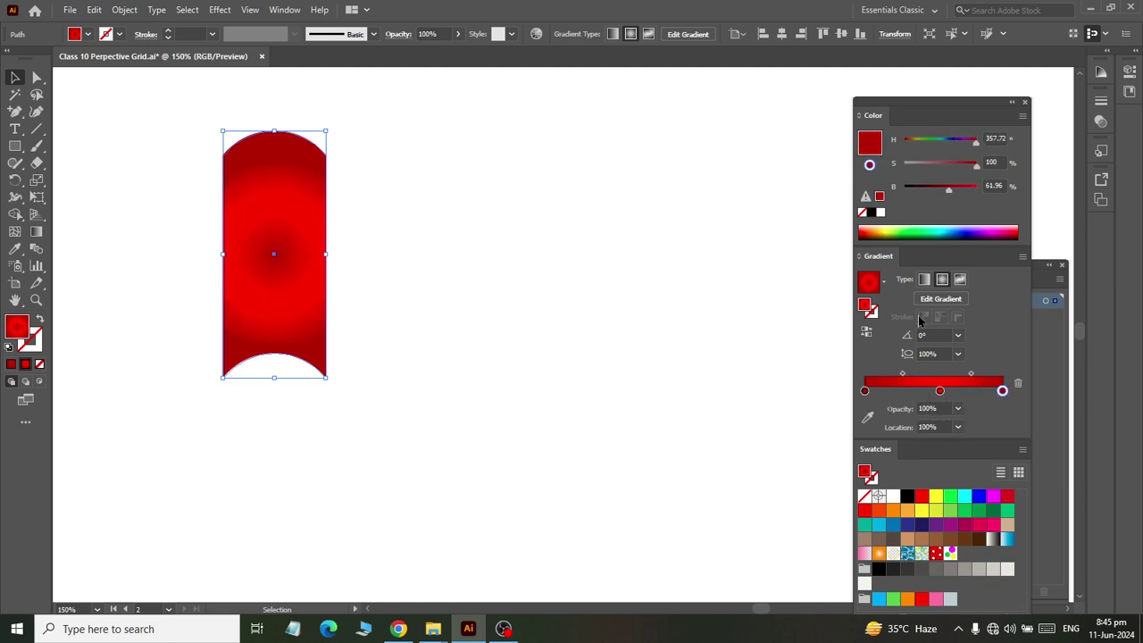
pyautogui.click(924, 281)
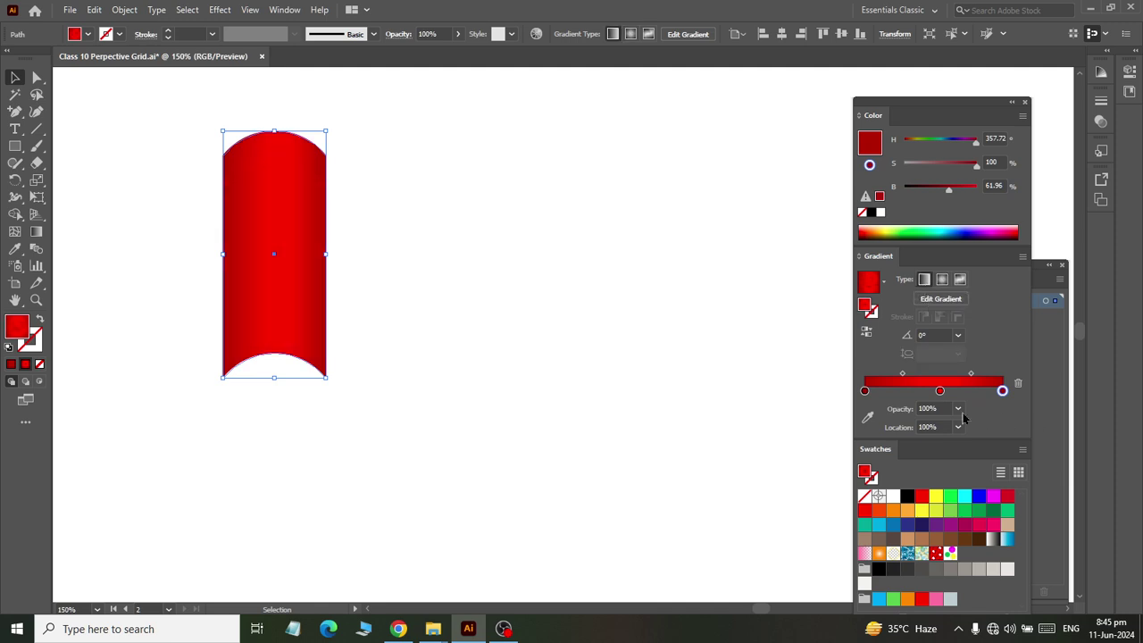
# Shift the gradient midpoint between the red stops toward the left
pyautogui.click(940, 392)
pyautogui.scroll(-2, 465, 308)
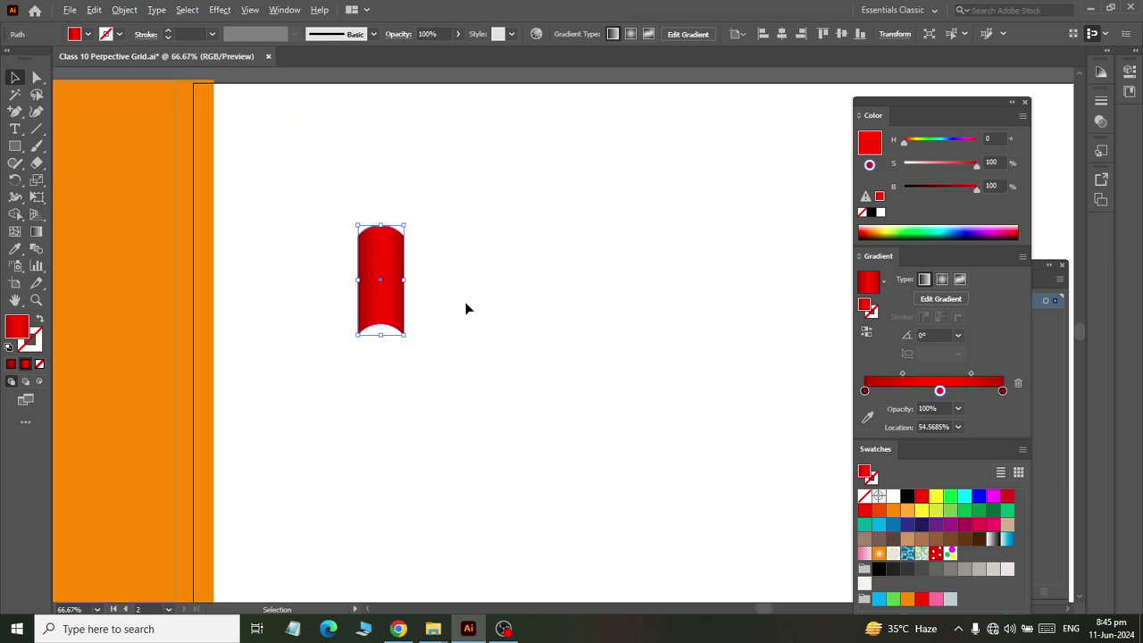
pyautogui.click(1002, 391)
pyautogui.moveTo(971, 374); pyautogui.dragTo(978, 374)
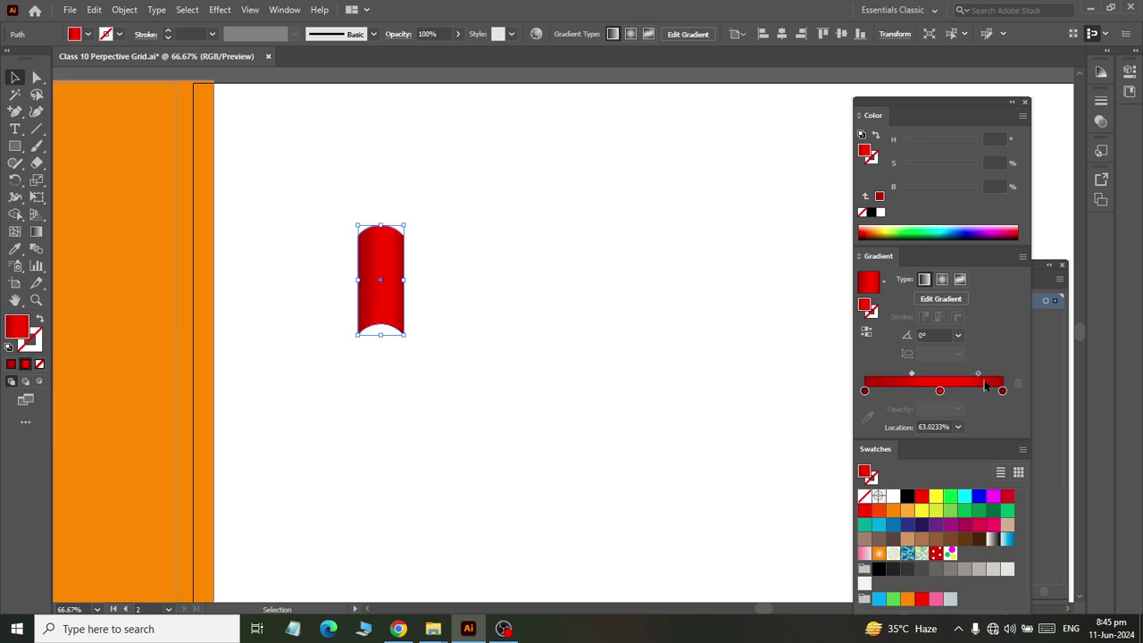
pyautogui.moveTo(978, 375); pyautogui.dragTo(958, 375)
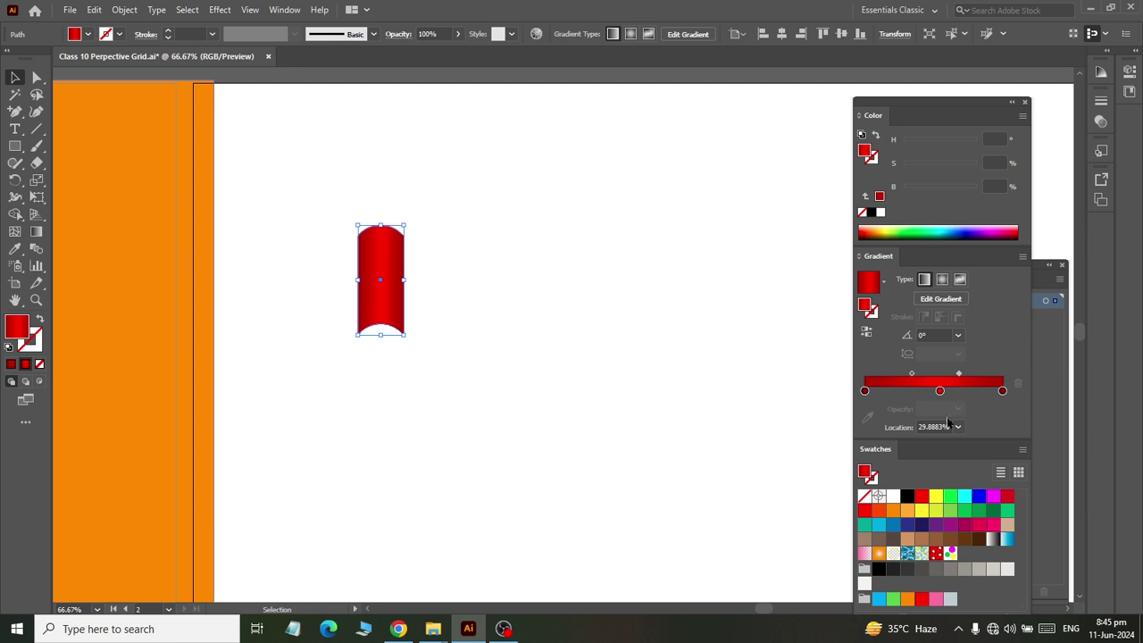
pyautogui.click(560, 353)
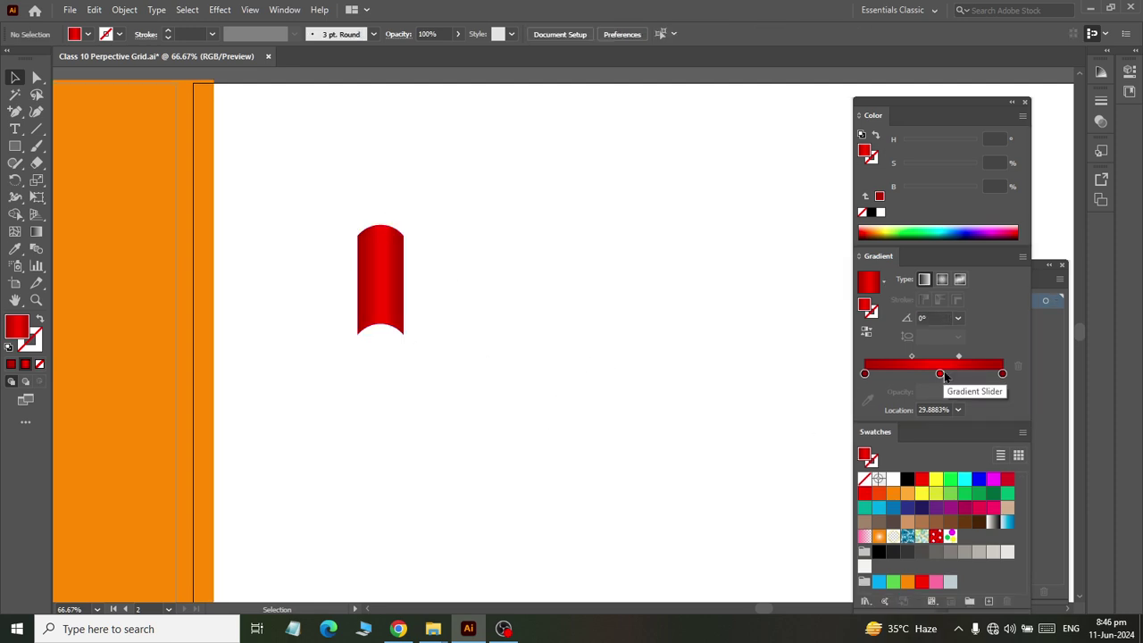
pyautogui.moveTo(958, 356); pyautogui.dragTo(943, 376)
# Select the red gradient tile and scale it down proportionally
pyautogui.scroll(-3, 568, 390)
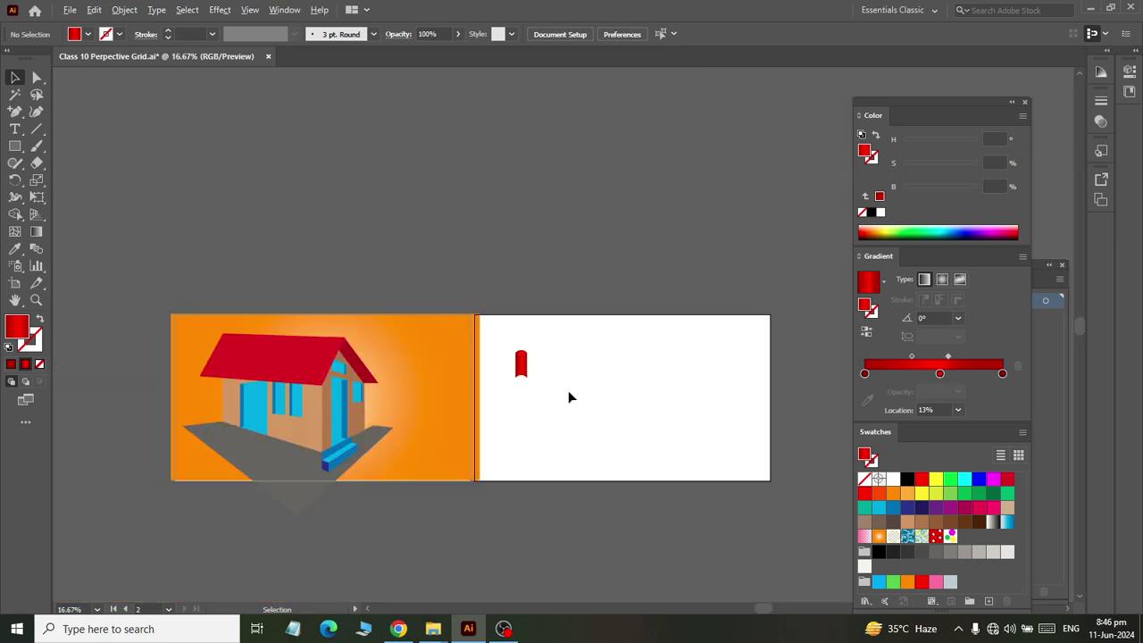
pyautogui.scroll(3, 520, 378)
pyautogui.moveTo(462, 232); pyautogui.dragTo(635, 431)
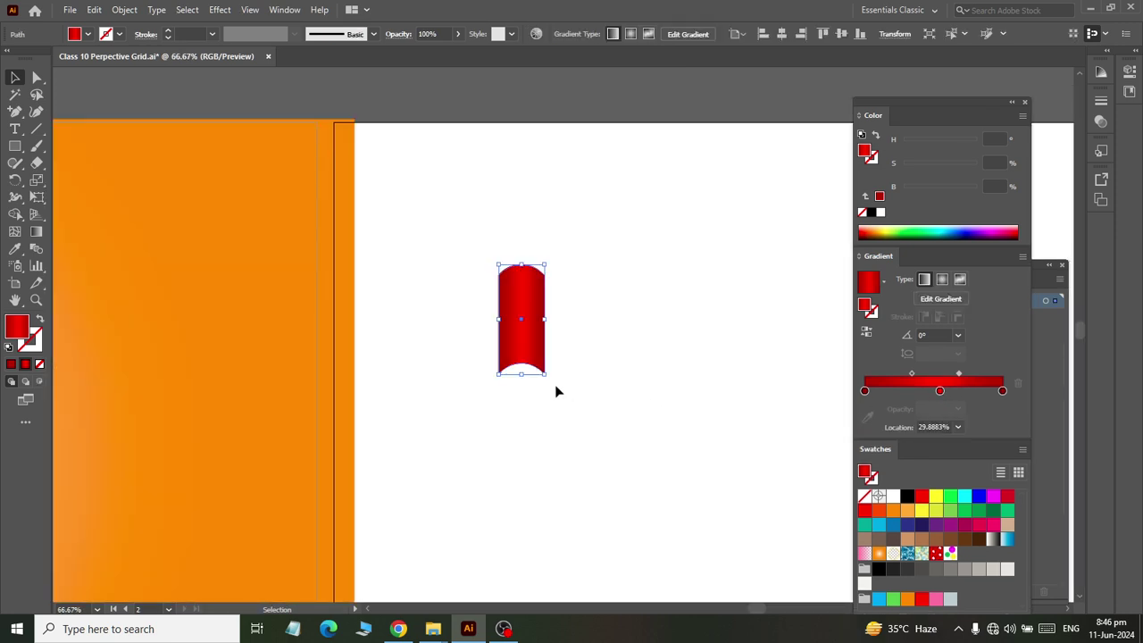
pyautogui.moveTo(523, 373); pyautogui.dragTo(527, 335)
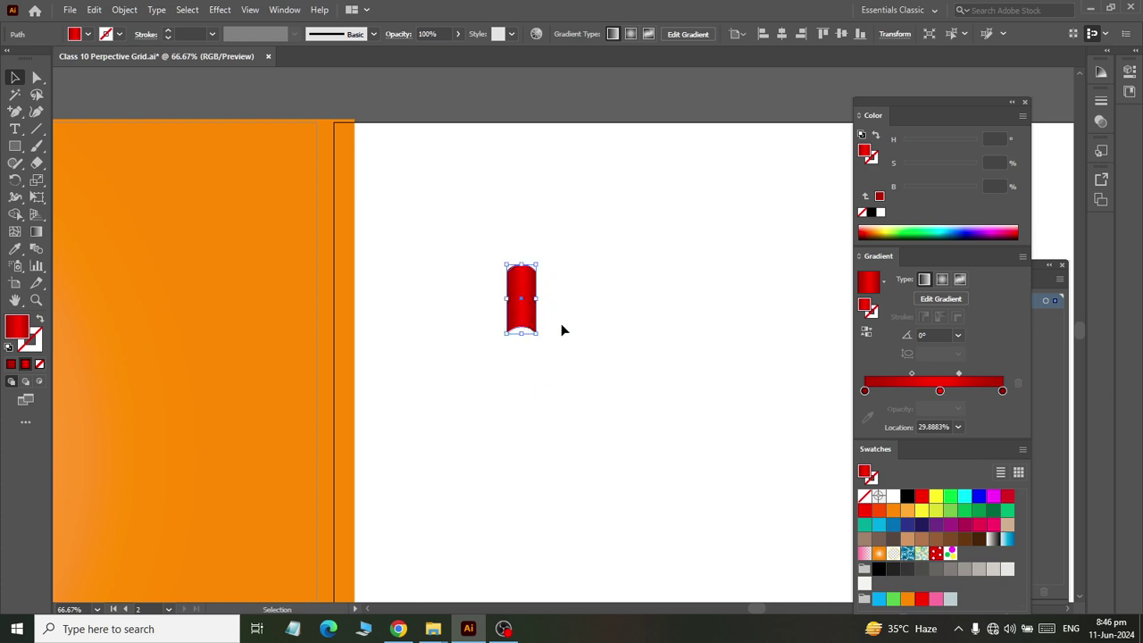
# Open Pattern Options and make a new pattern from the red tile shape
pyautogui.click(284, 10)
pyautogui.click(402, 557)
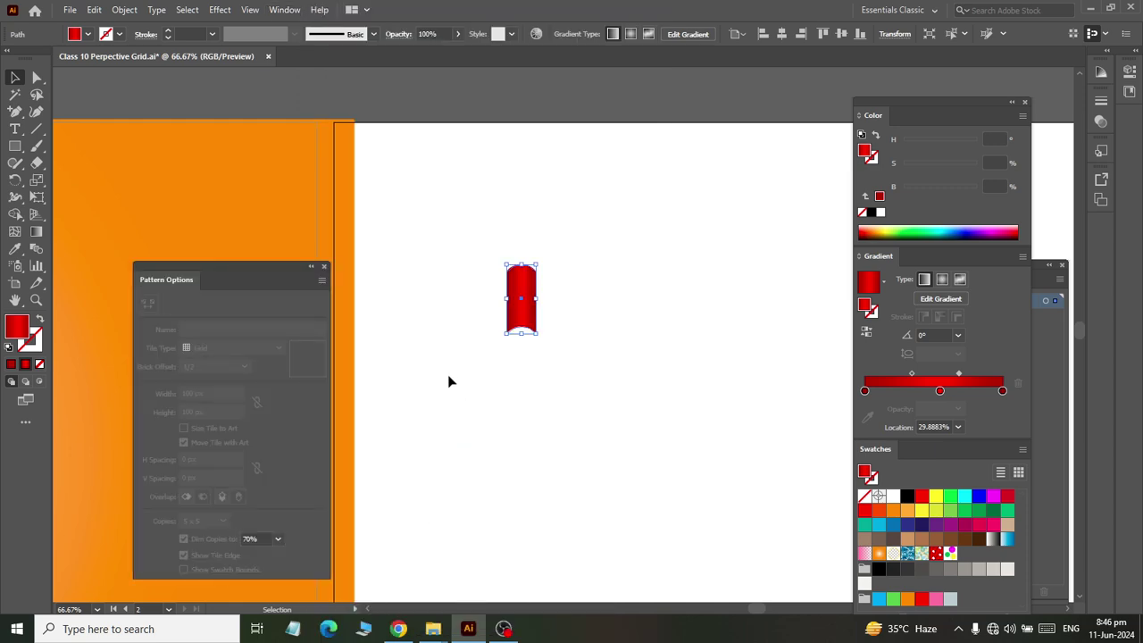
pyautogui.moveTo(247, 262); pyautogui.dragTo(211, 125)
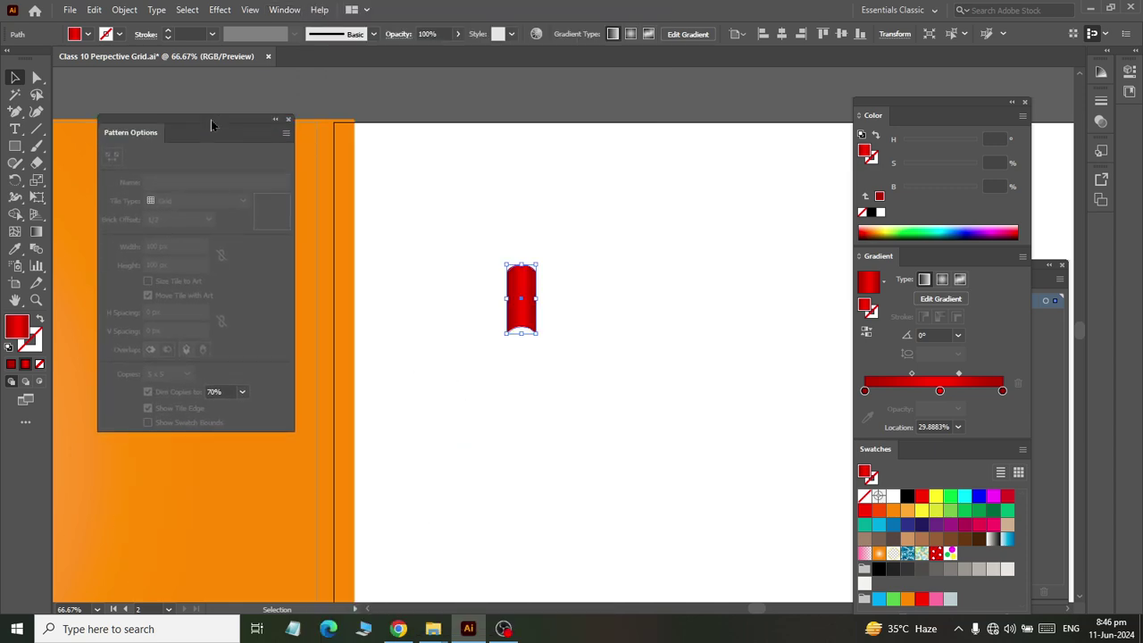
pyautogui.moveTo(468, 214); pyautogui.dragTo(625, 383)
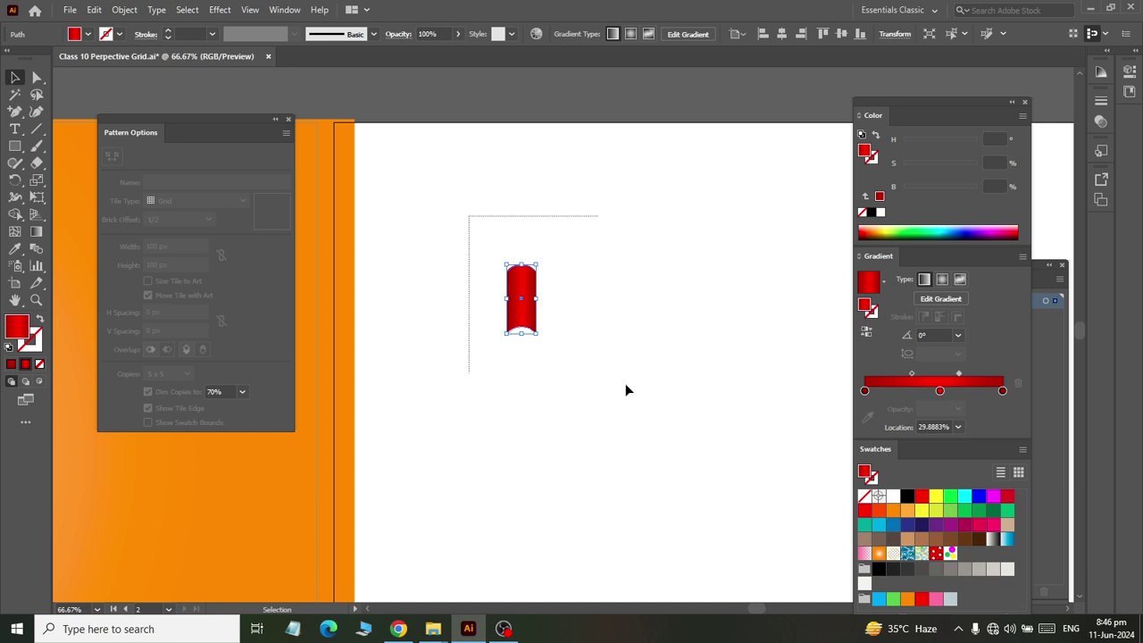
pyautogui.click(287, 134)
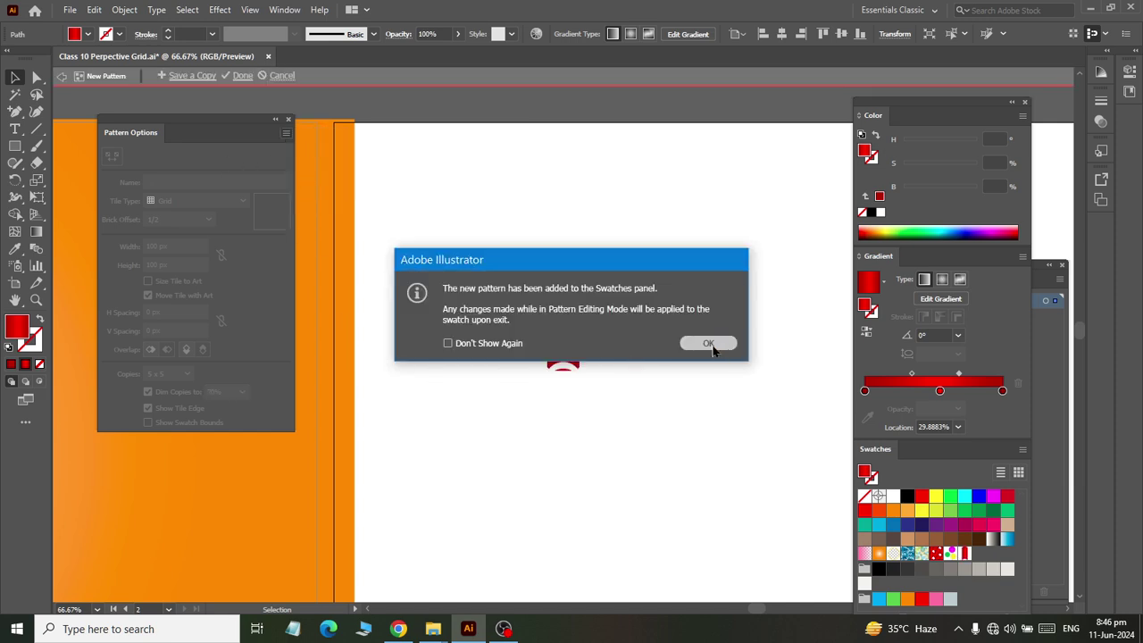
pyautogui.click(707, 343)
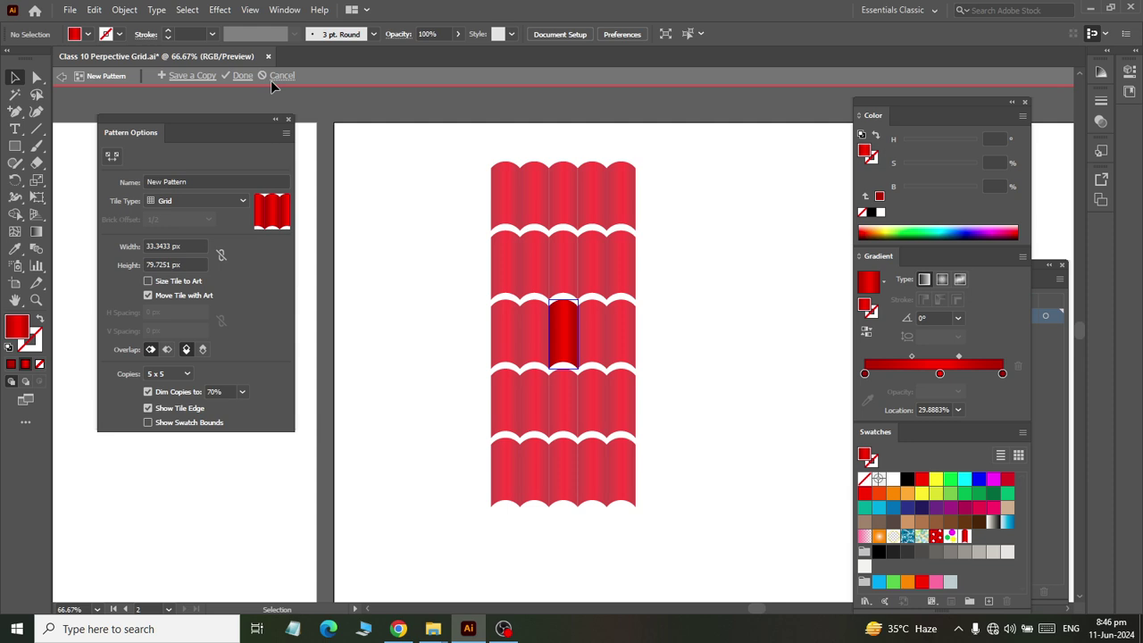
# Set the pattern's Tile Type to Brick by Column
pyautogui.click(214, 201)
pyautogui.click(194, 279)
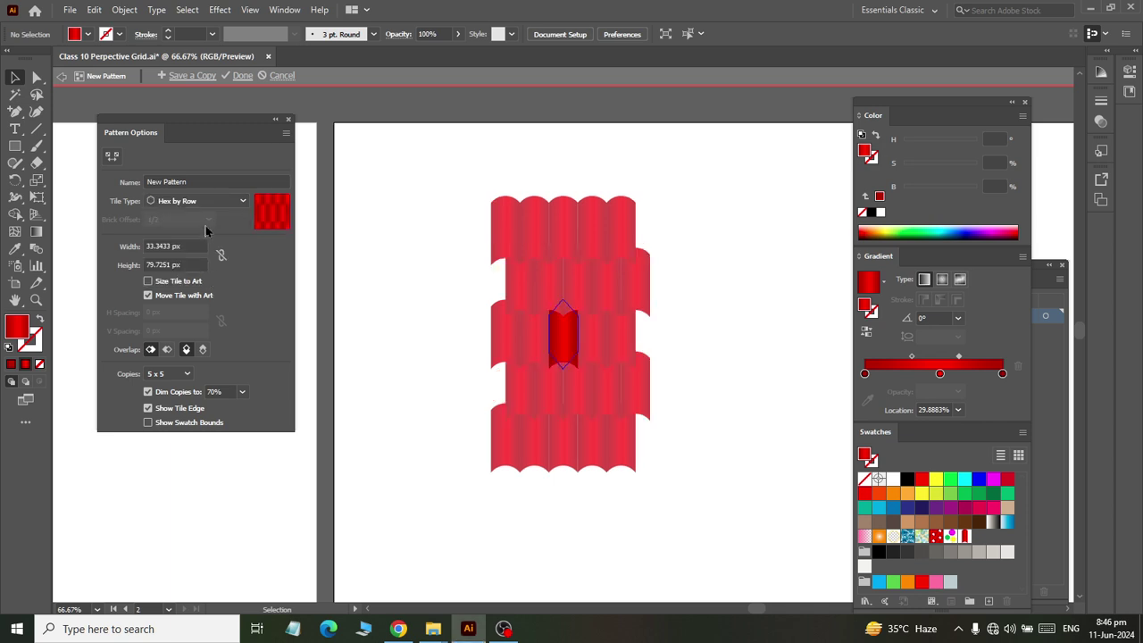
pyautogui.click(207, 203)
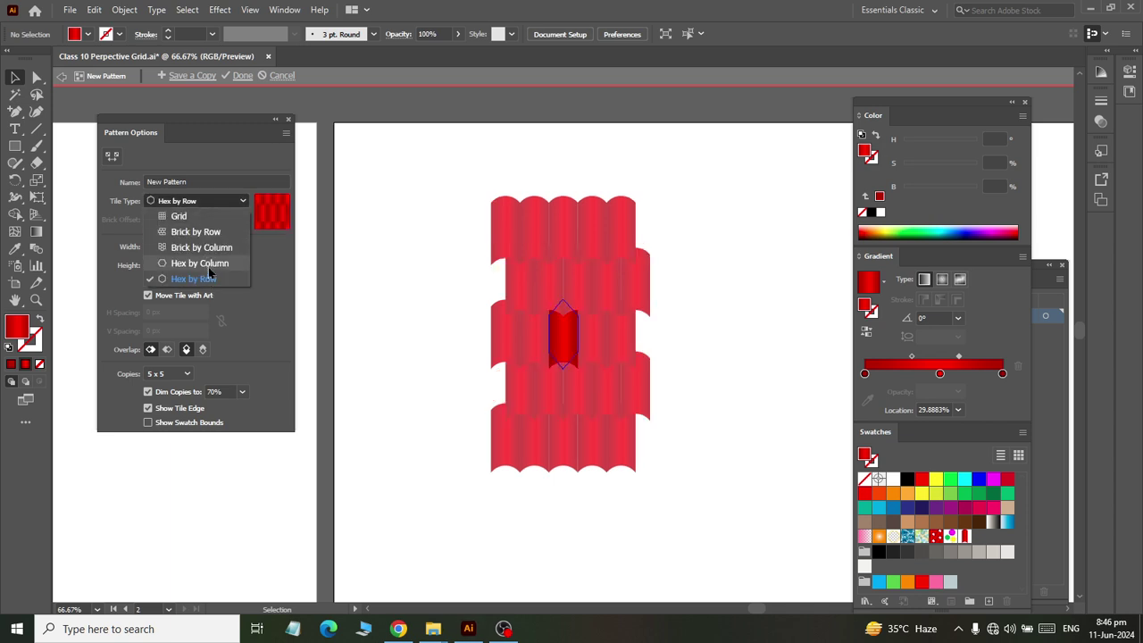
pyautogui.click(210, 265)
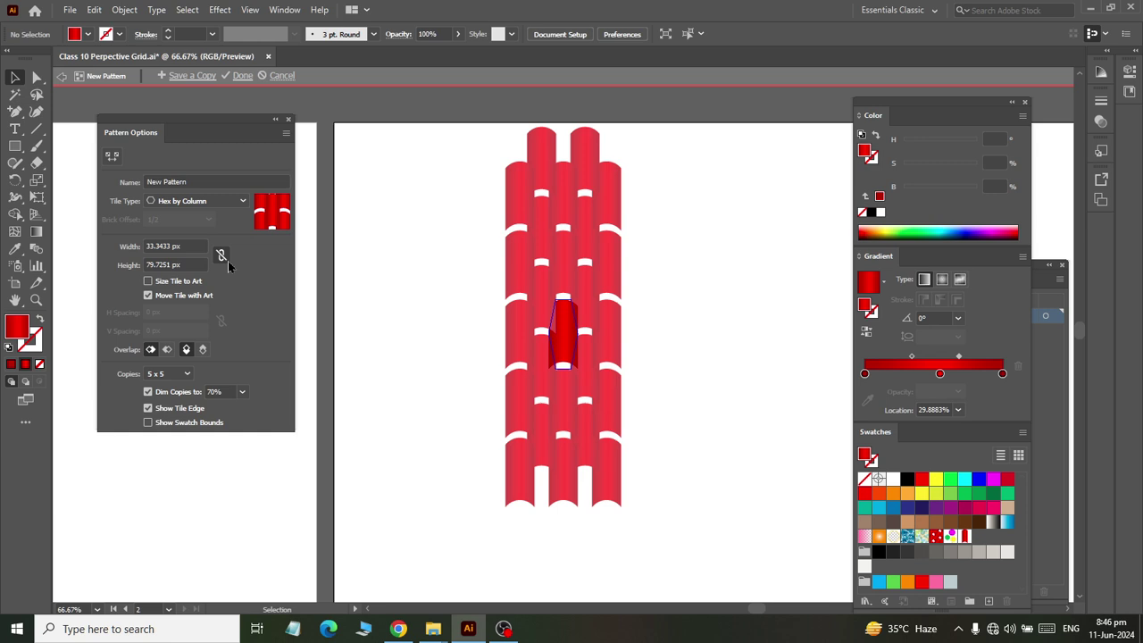
pyautogui.click(219, 201)
pyautogui.click(217, 257)
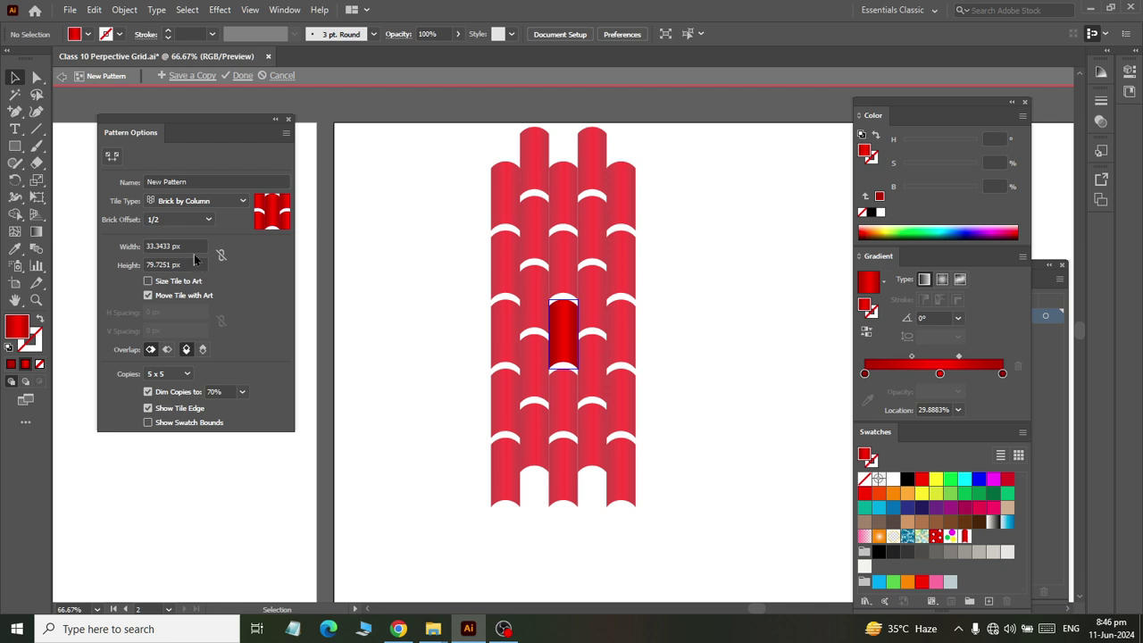
# Size the pattern tile to 35 px wide by 74 px high and save the pattern
pyautogui.doubleClick(191, 245)
pyautogui.write('35')
pyautogui.press('Return')
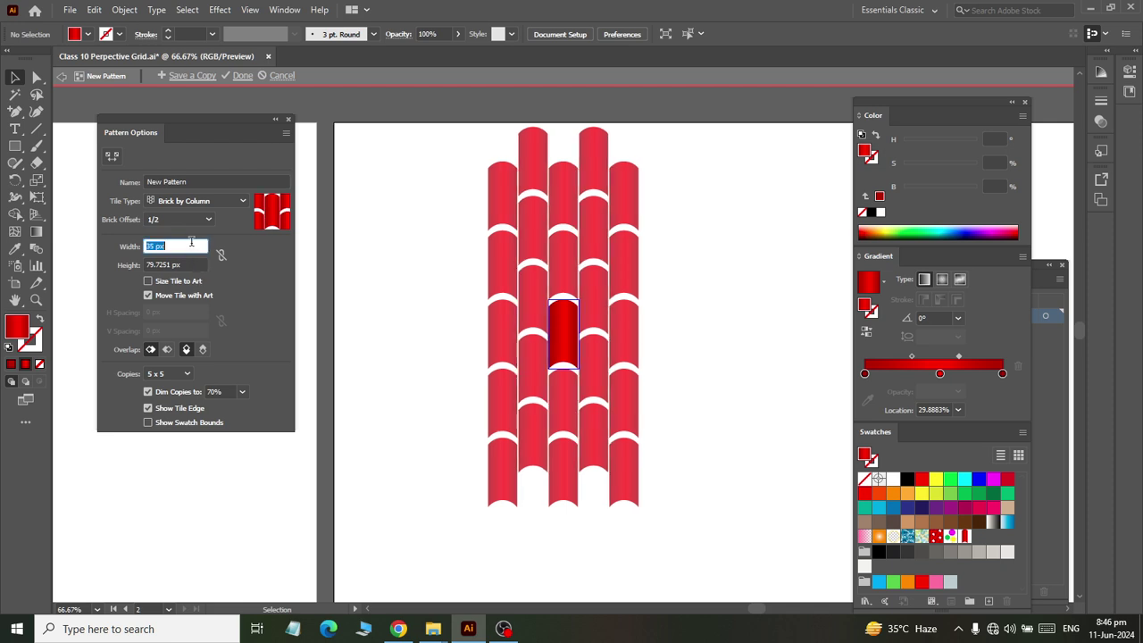
pyautogui.doubleClick(189, 265)
pyautogui.write('74')
pyautogui.press('Return')
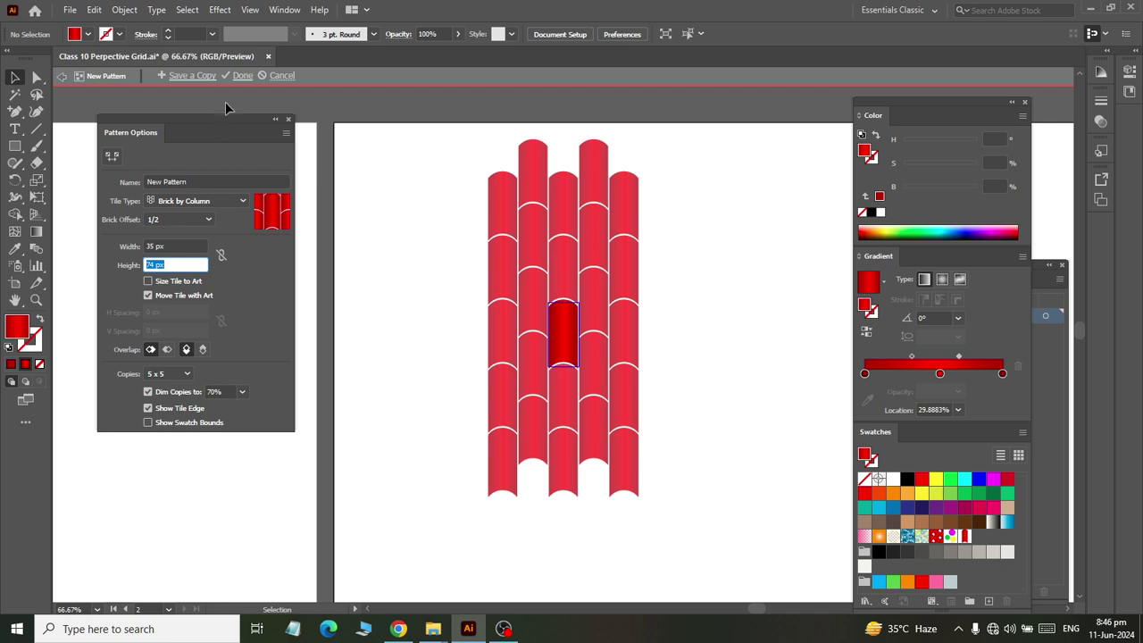
pyautogui.click(242, 76)
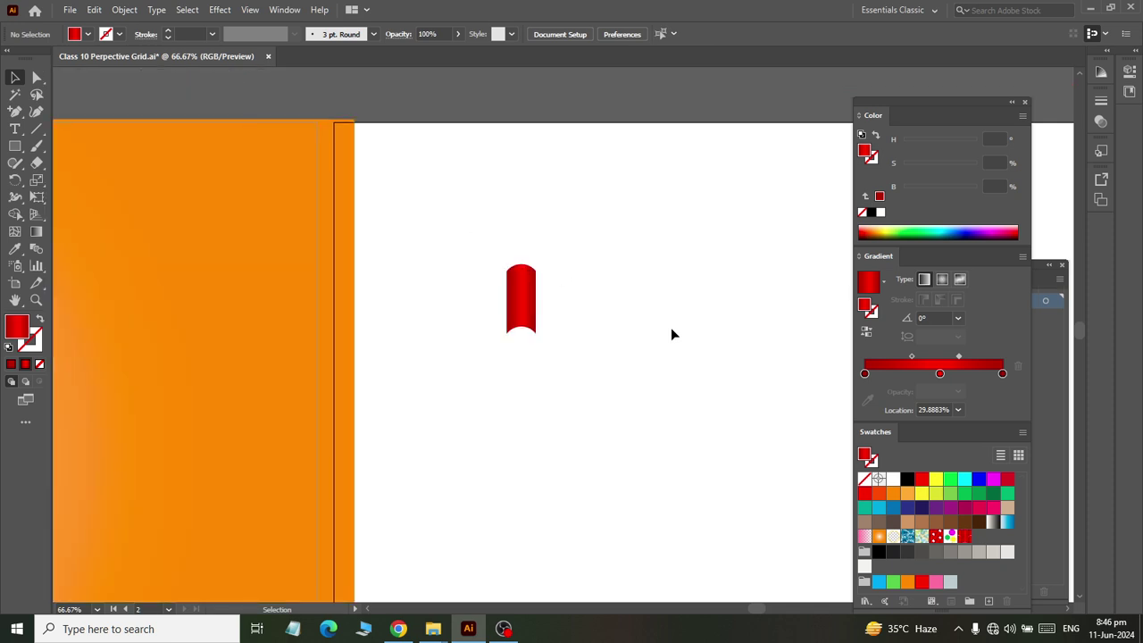
# Fill the house's front roof with the red tile pattern swatch, then undo that fill
pyautogui.hscroll(-3, 365, 342)
pyautogui.hscroll(-5, 365, 342)
pyautogui.hscroll(-4, 365, 342)
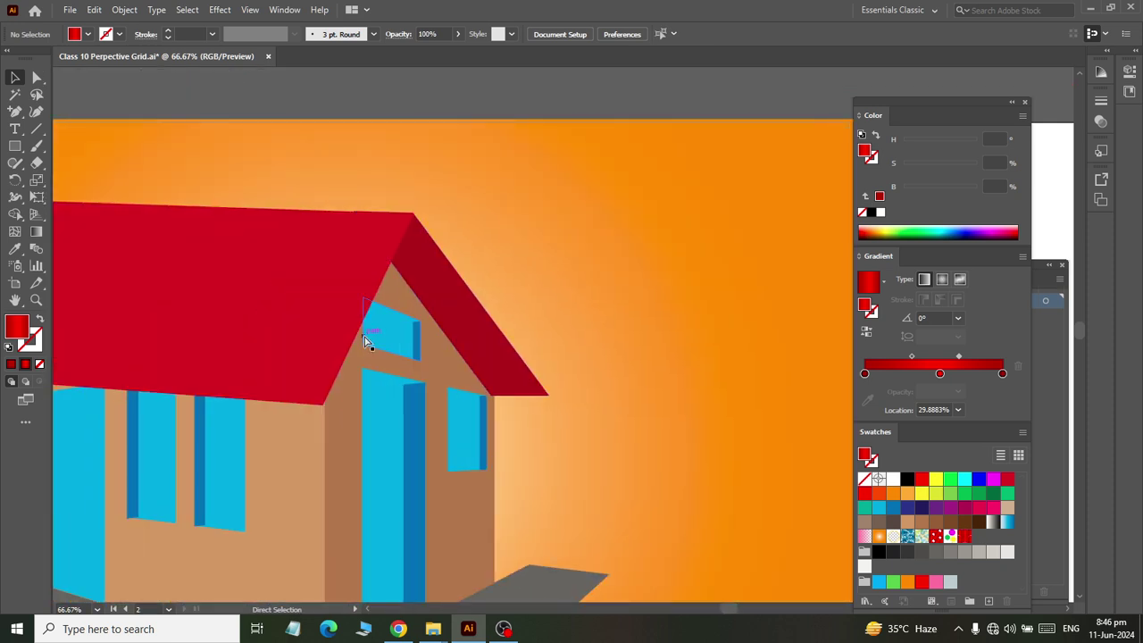
pyautogui.click(217, 316)
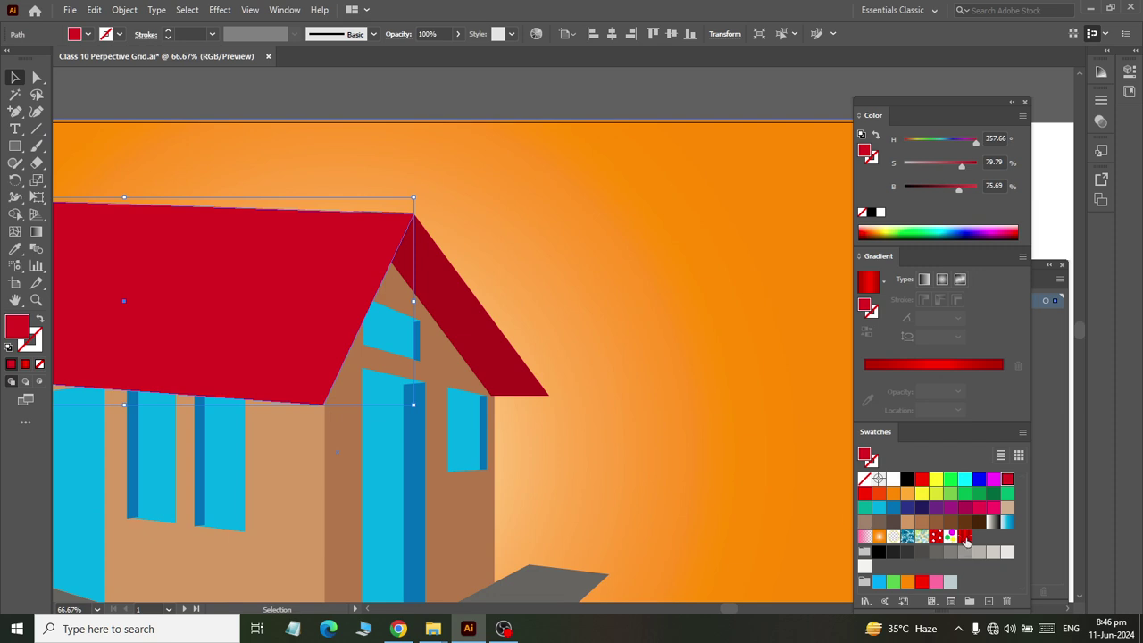
pyautogui.click(965, 536)
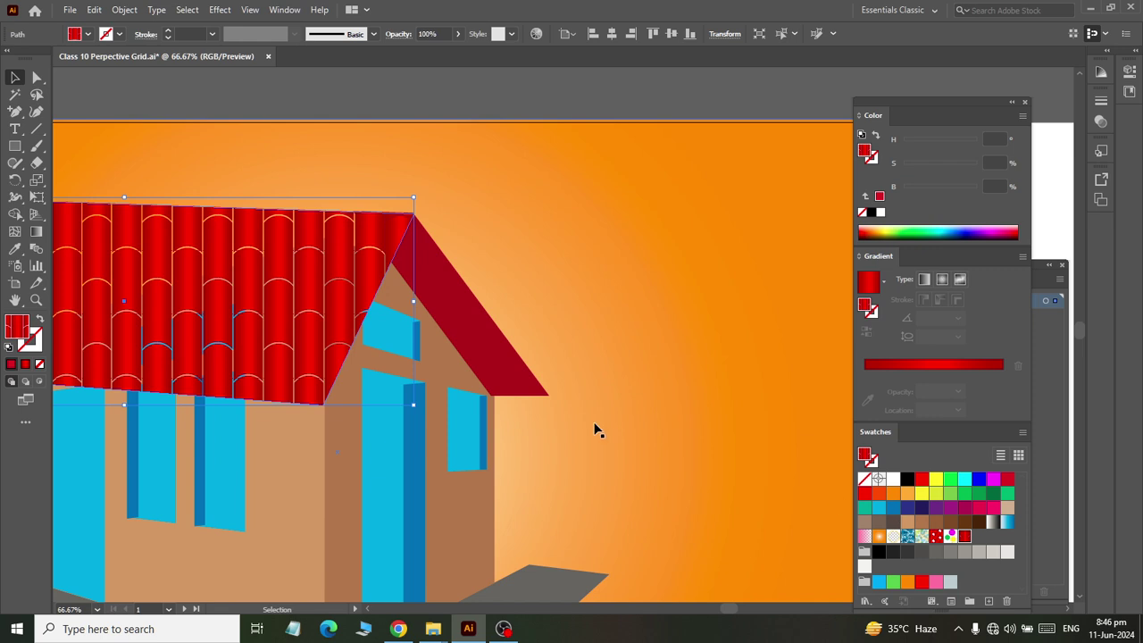
pyautogui.scroll(-1, 548, 387)
pyautogui.hscroll(-2, 402, 437)
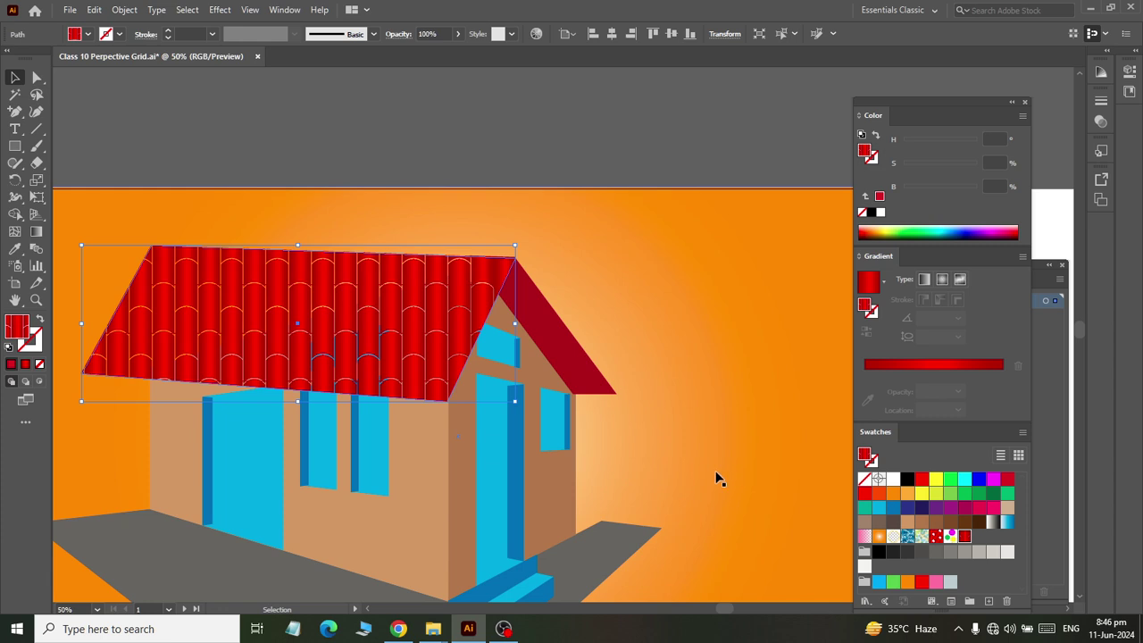
pyautogui.hotkey('ctrl', 'z')
pyautogui.scroll(-7, 598, 451)
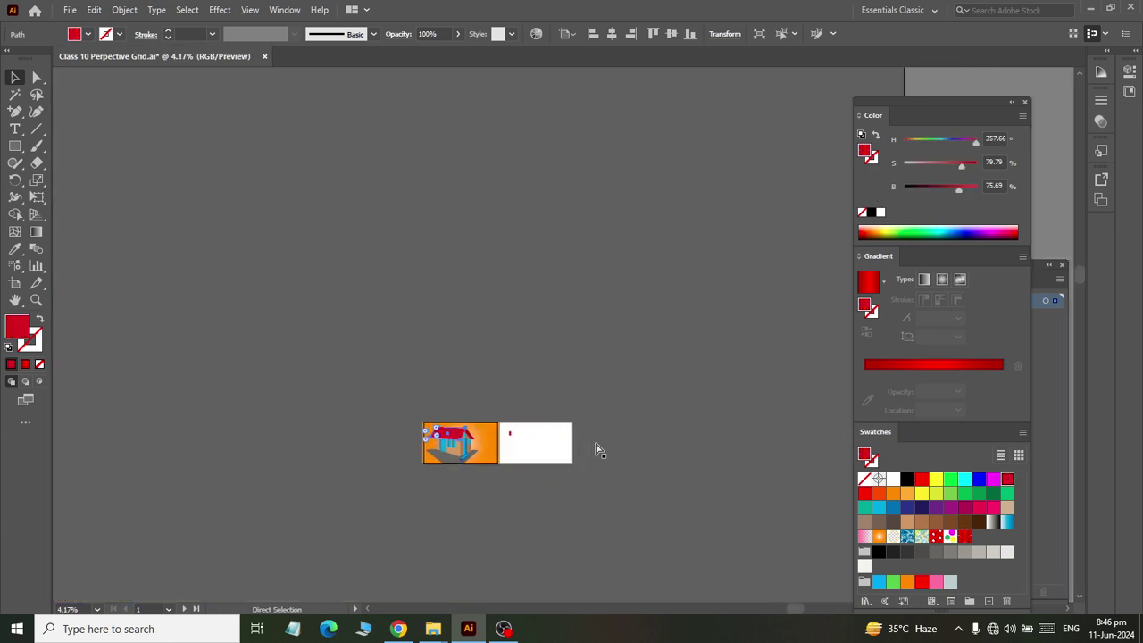
# Draw a rectangle on artboard 2 and fill it with the red tile pattern swatch
pyautogui.scroll(7, 597, 449)
pyautogui.click(14, 146)
pyautogui.moveTo(176, 254); pyautogui.dragTo(406, 532)
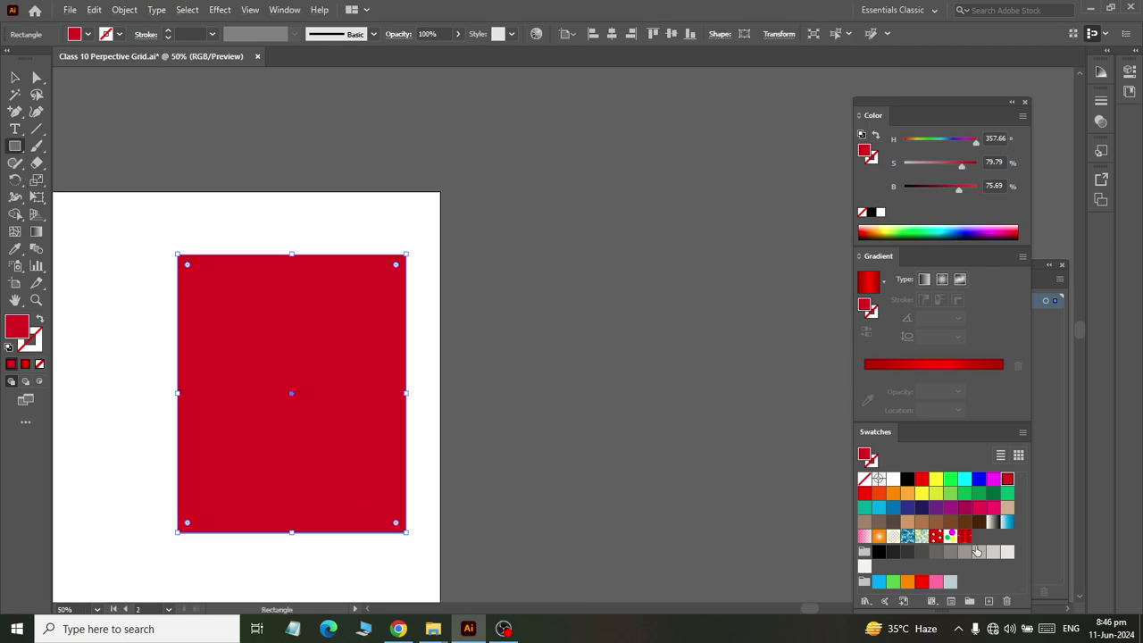
pyautogui.click(964, 536)
pyautogui.scroll(5, 340, 348)
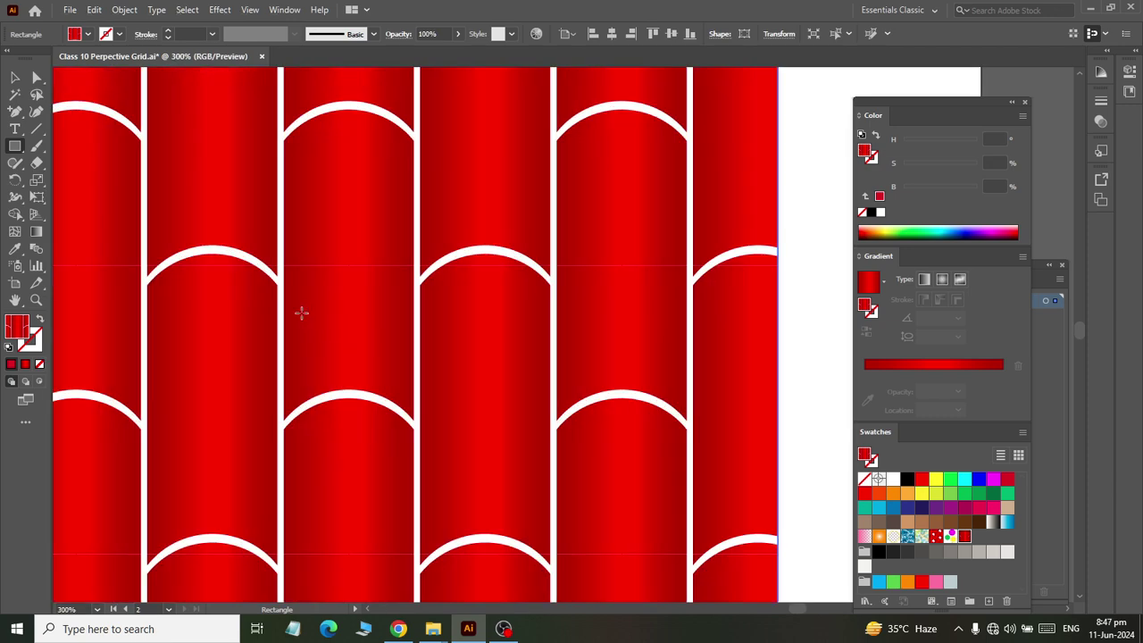
pyautogui.scroll(-8, 286, 316)
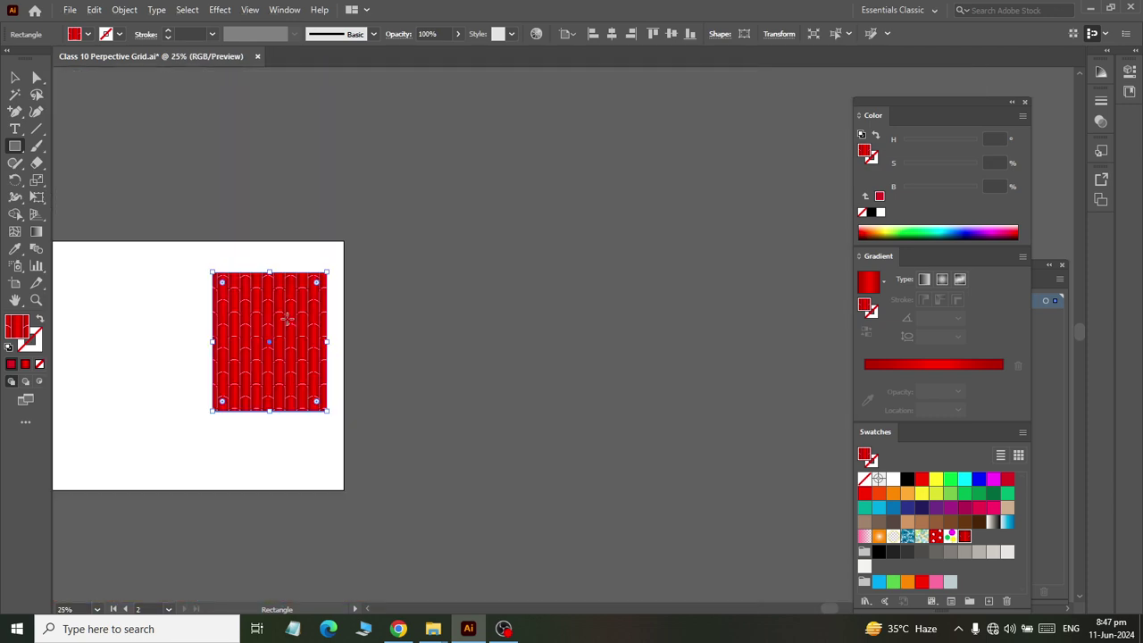
pyautogui.hscroll(-2, 286, 320)
pyautogui.hscroll(-4, 303, 335)
pyautogui.hscroll(-5, 327, 347)
pyautogui.hscroll(-3, 133, 255)
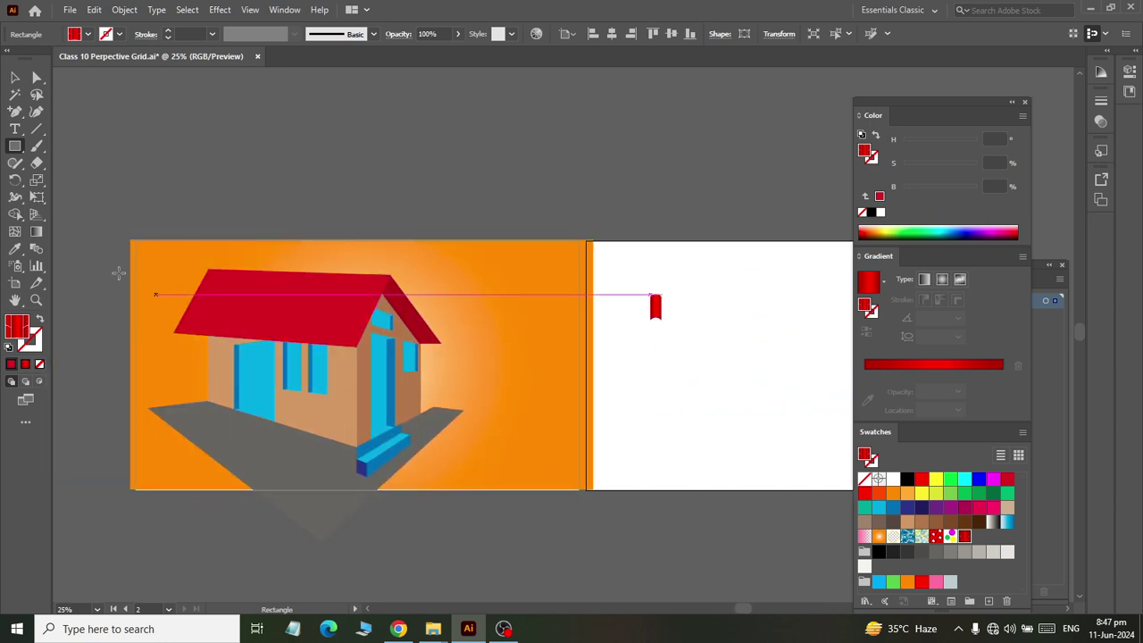
pyautogui.scroll(2, 157, 313)
pyautogui.scroll(1, 157, 312)
# Apply an Offset Path of -10 px to the red front roof
pyautogui.click(15, 78)
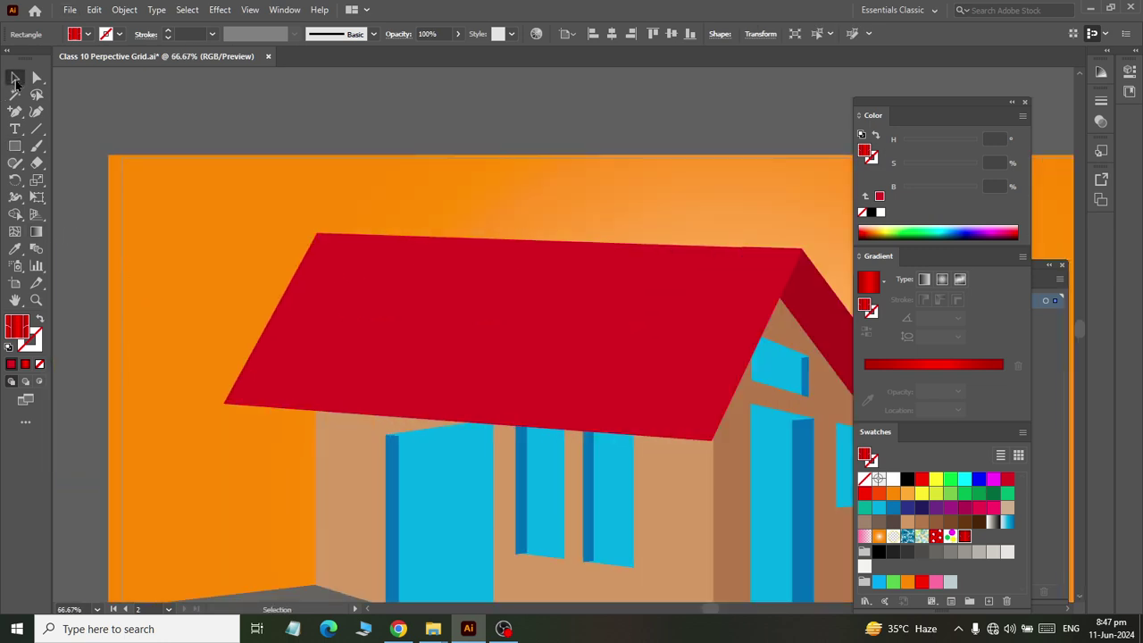
pyautogui.click(453, 332)
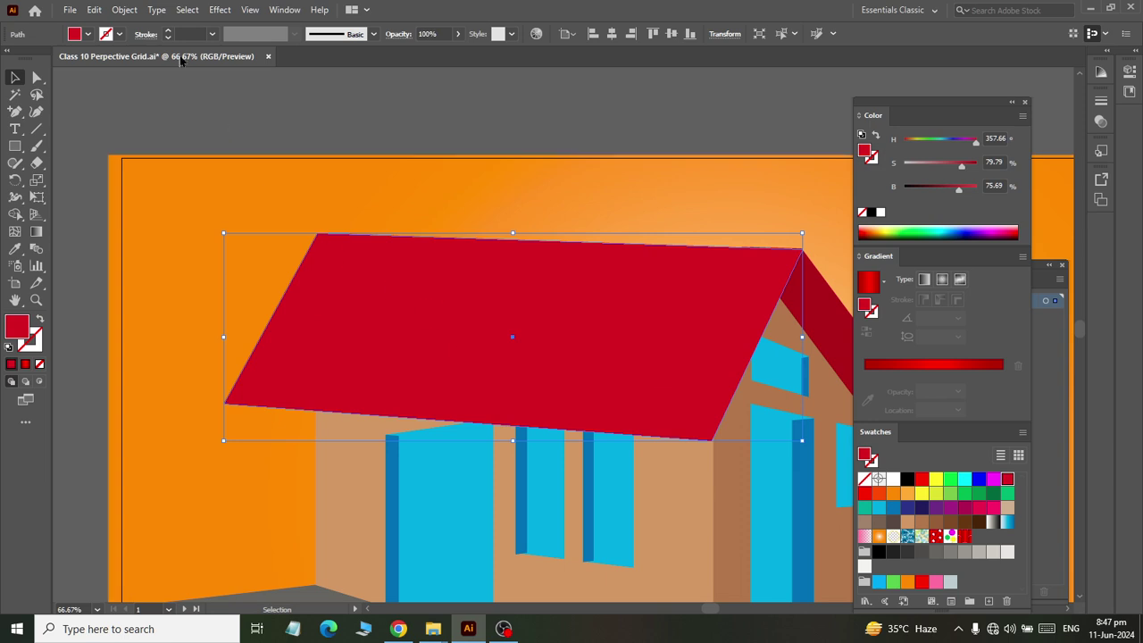
pyautogui.click(122, 9)
pyautogui.moveTo(142, 365)
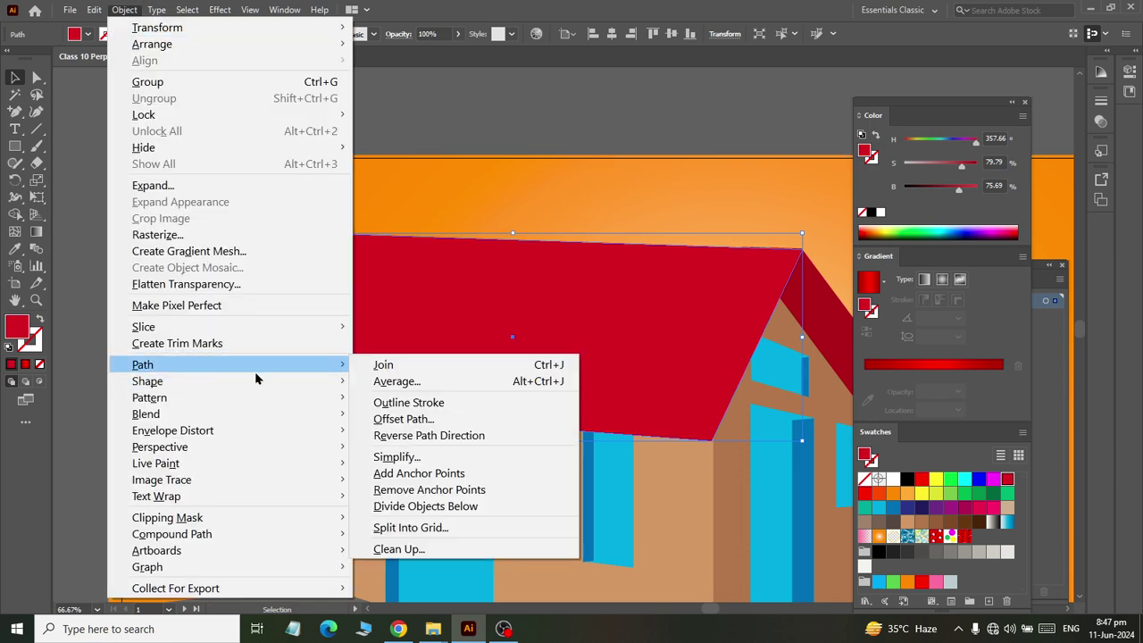
pyautogui.click(417, 419)
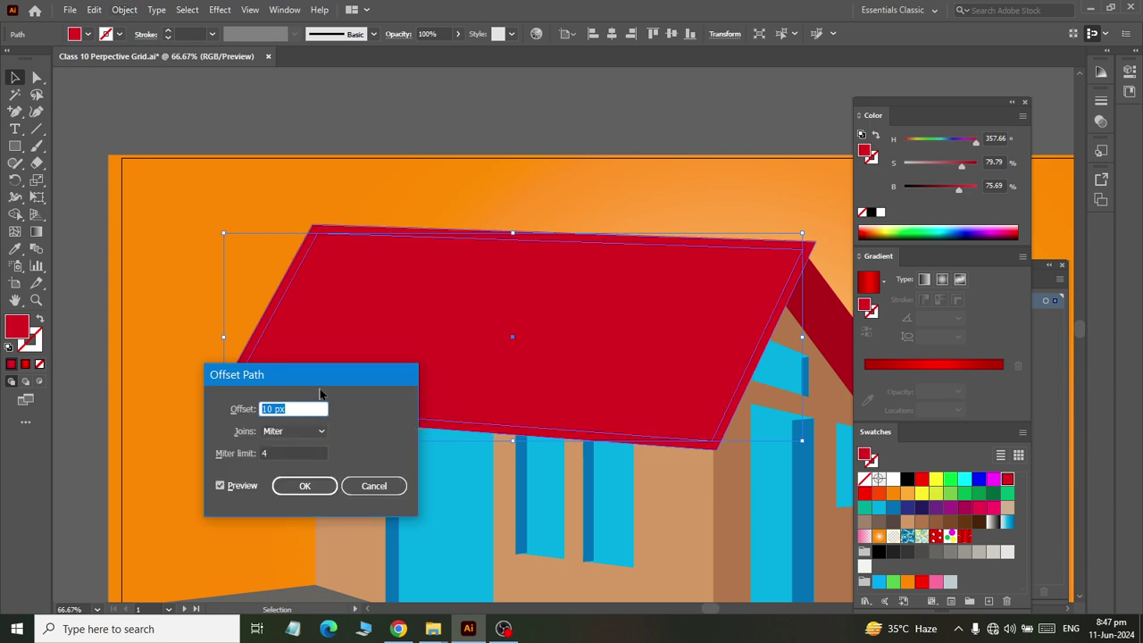
pyautogui.write('-10')
pyautogui.click(303, 485)
# Select the inset roof copy and fill it with the red tile pattern
pyautogui.click(317, 170)
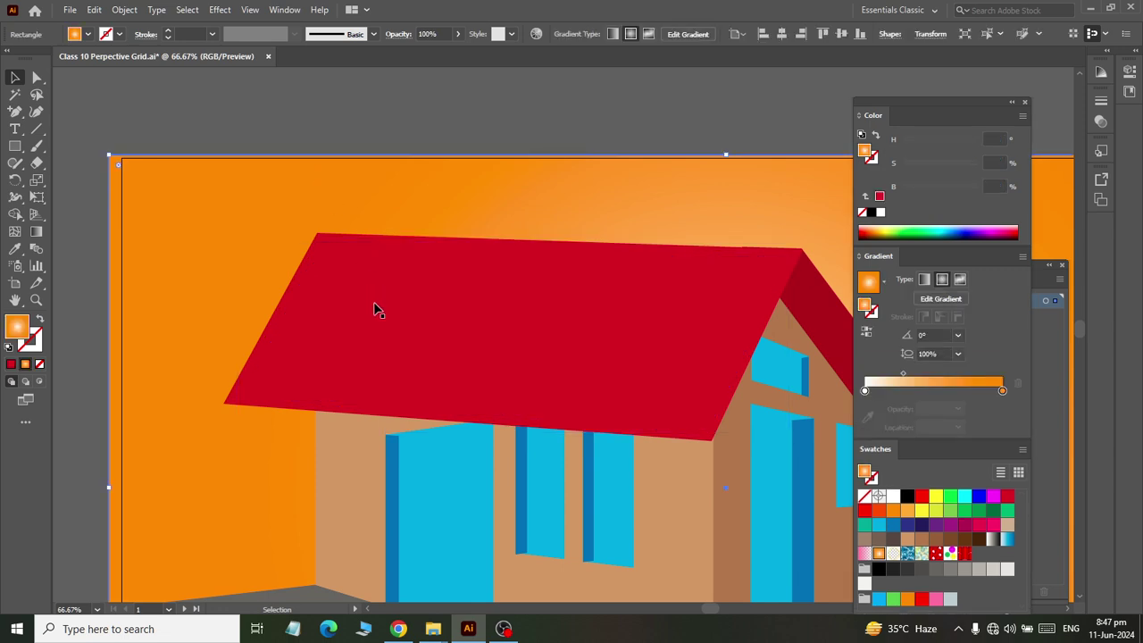
pyautogui.click(663, 421)
pyautogui.hotkey('ctrl', 'z')
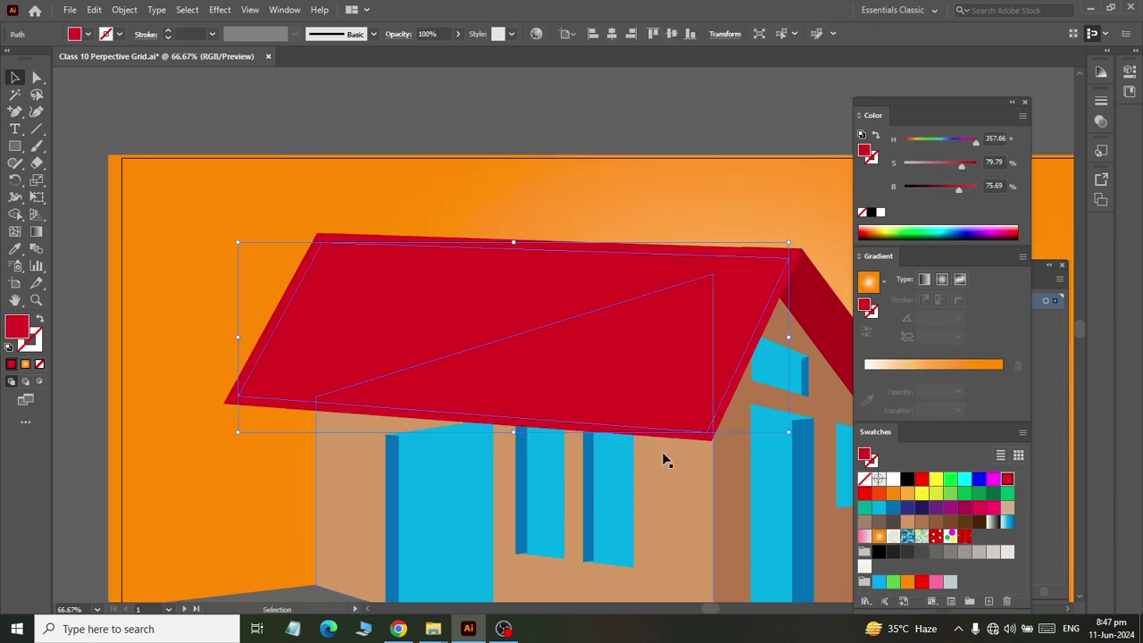
pyautogui.click(438, 193)
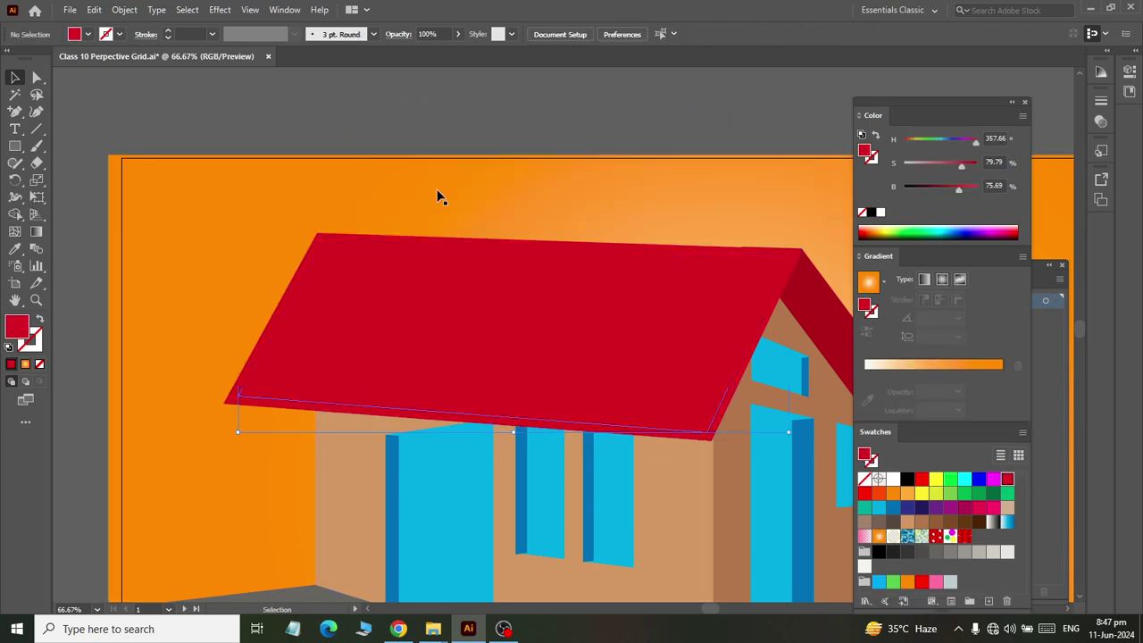
pyautogui.click(497, 340)
pyautogui.press('a')
pyautogui.hotkey('ctrl', '-')
pyautogui.hotkey('ctrl', '-')
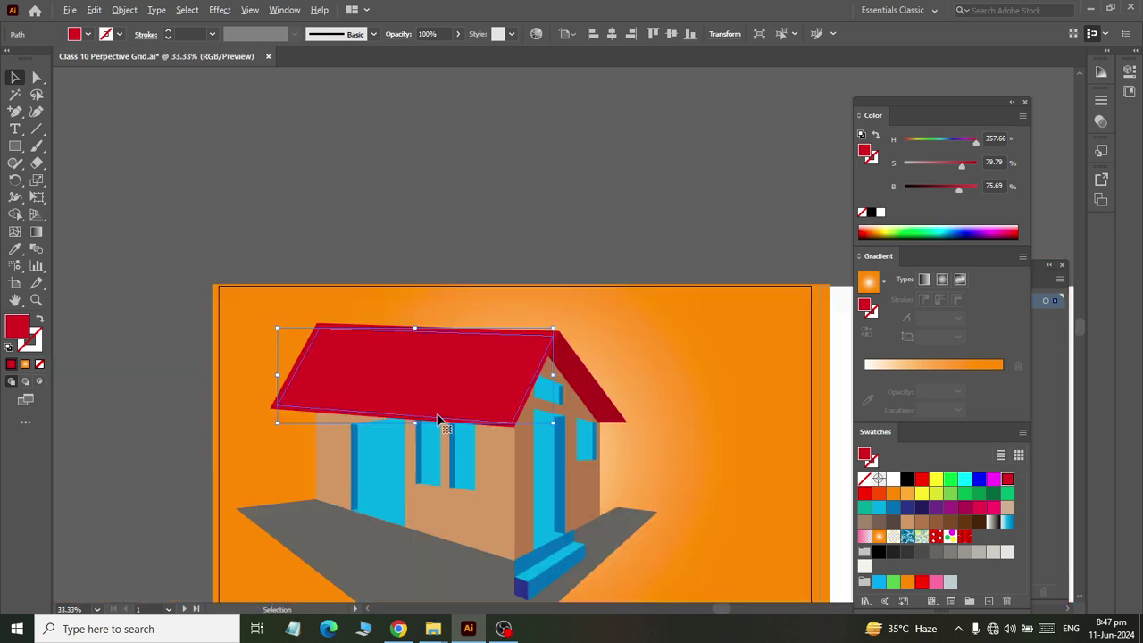
pyautogui.hscroll(3, 624, 382)
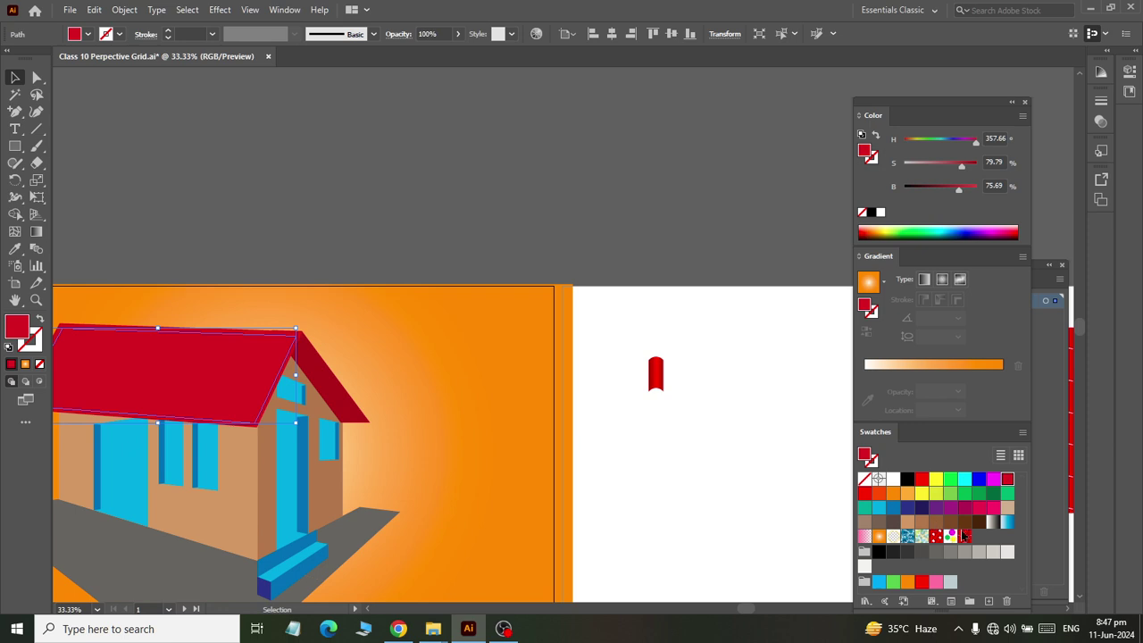
pyautogui.click(964, 535)
pyautogui.hscroll(-2, 416, 392)
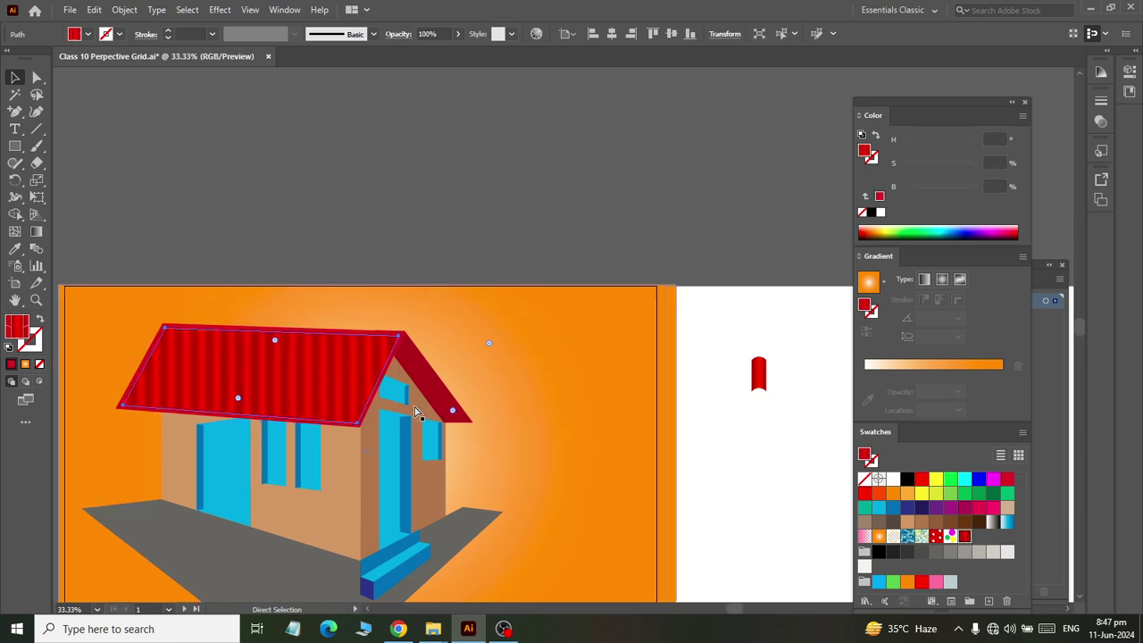
pyautogui.hscroll(-3, 416, 393)
# Darken the outer roof rim to a richer red with the Brightness slider
pyautogui.scroll(4, 327, 369)
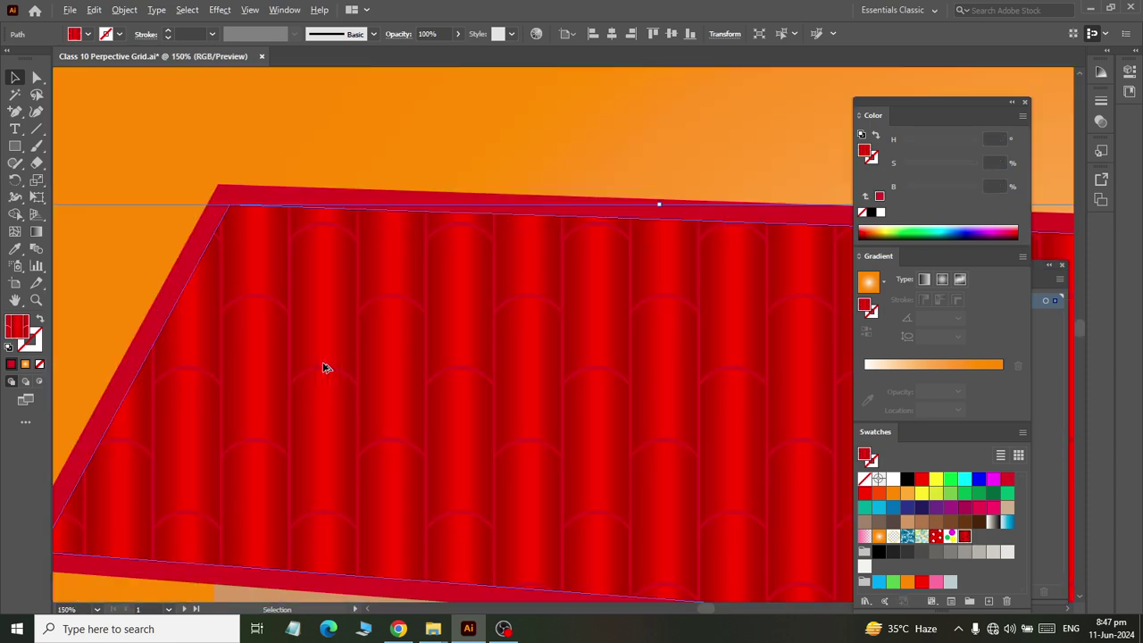
pyautogui.scroll(-1, 327, 370)
pyautogui.click(170, 271)
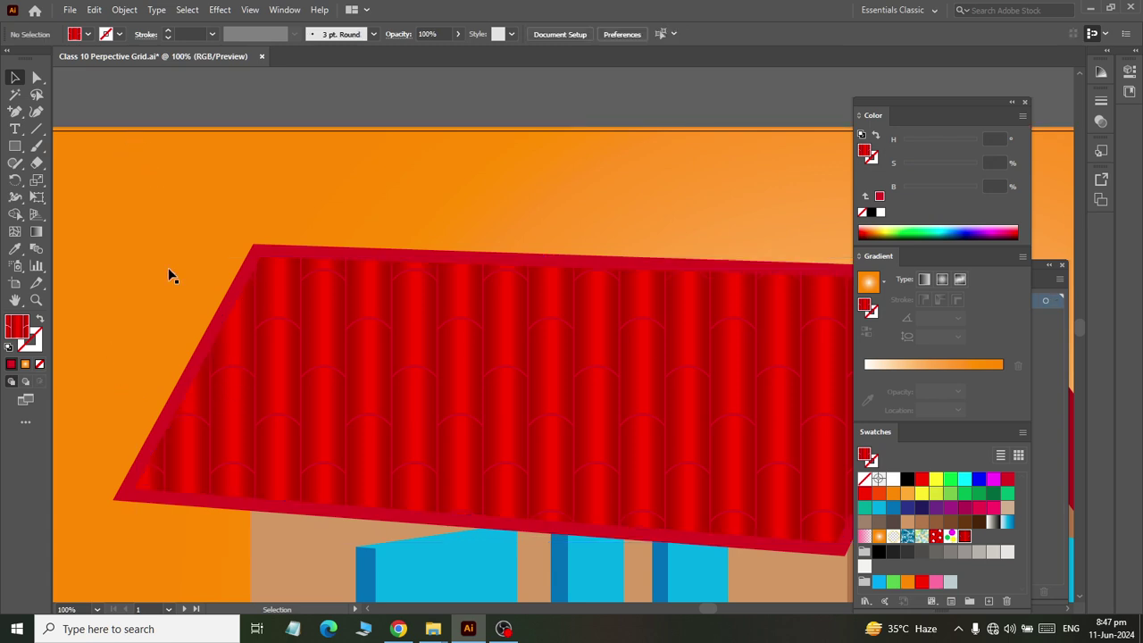
pyautogui.click(121, 497)
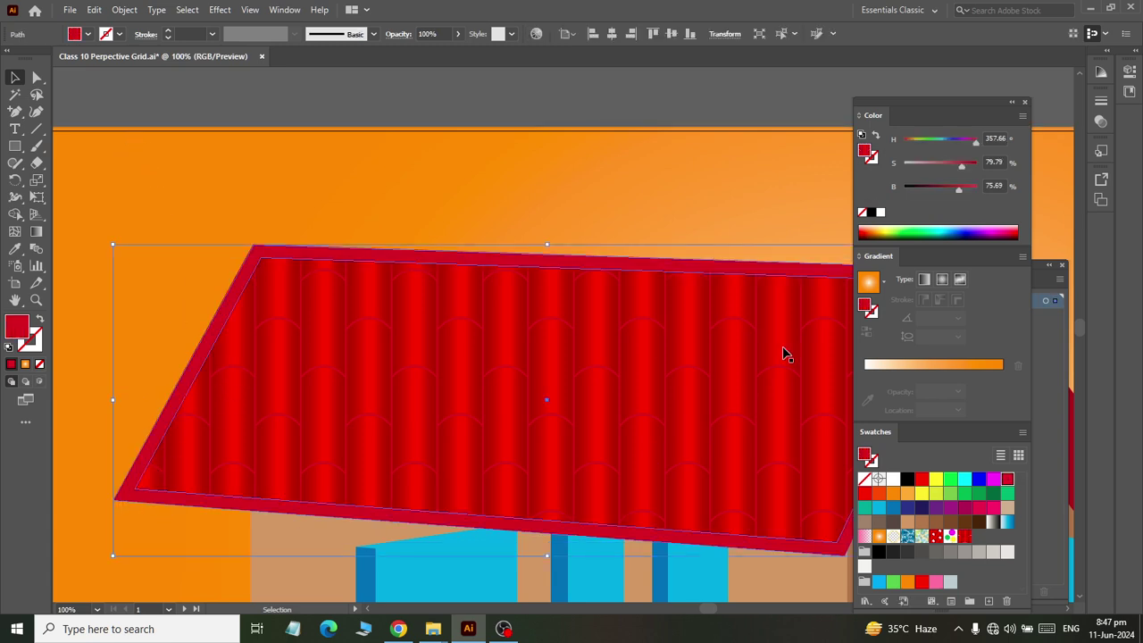
pyautogui.moveTo(959, 191)
pyautogui.mouseDown()
pyautogui.moveTo(948, 191)
pyautogui.moveTo(976, 165)
pyautogui.mouseUp()
# Darken the side roof face to a deeper maroon, about 47% brightness
pyautogui.scroll(-1, 592, 287)
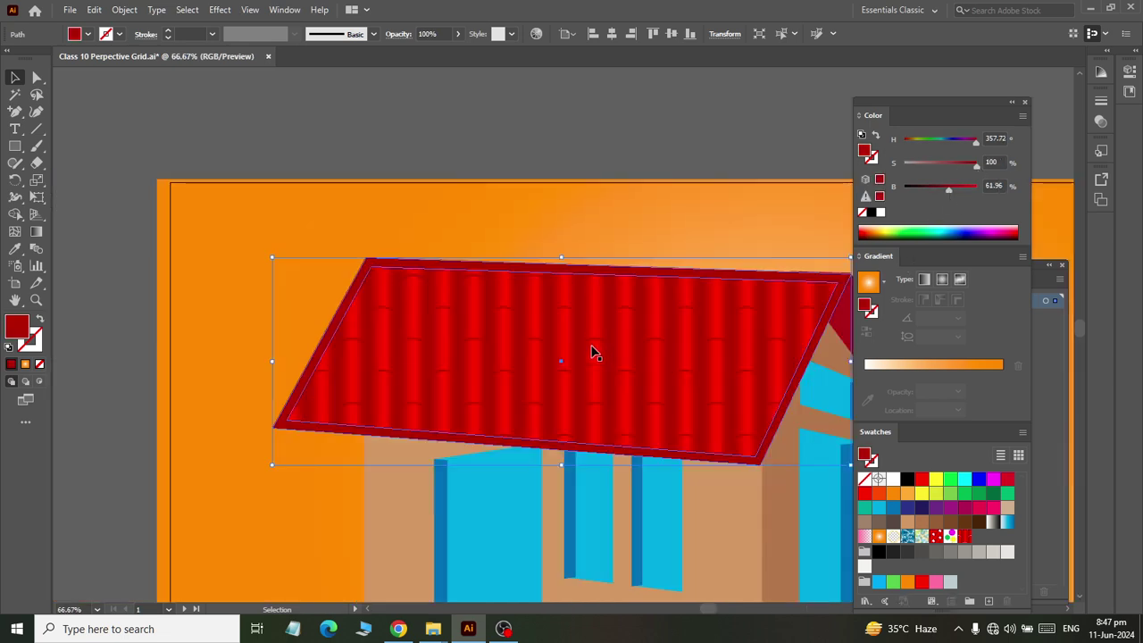
pyautogui.hscroll(1, 505, 396)
pyautogui.hscroll(3, 505, 393)
pyautogui.click(681, 357)
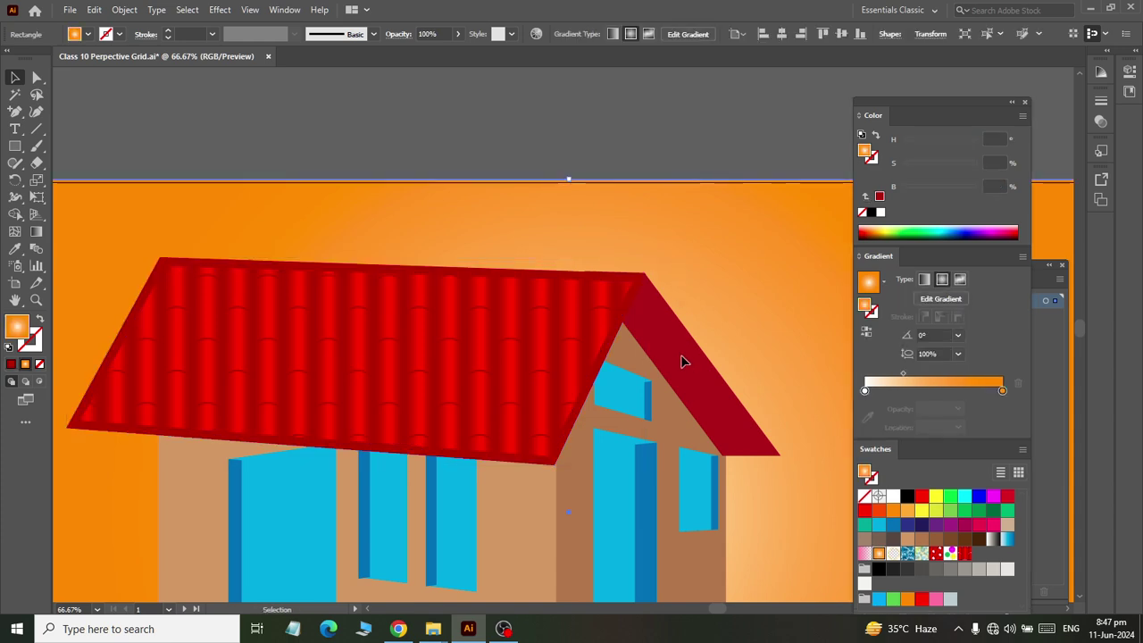
pyautogui.moveTo(948, 191); pyautogui.dragTo(937, 191)
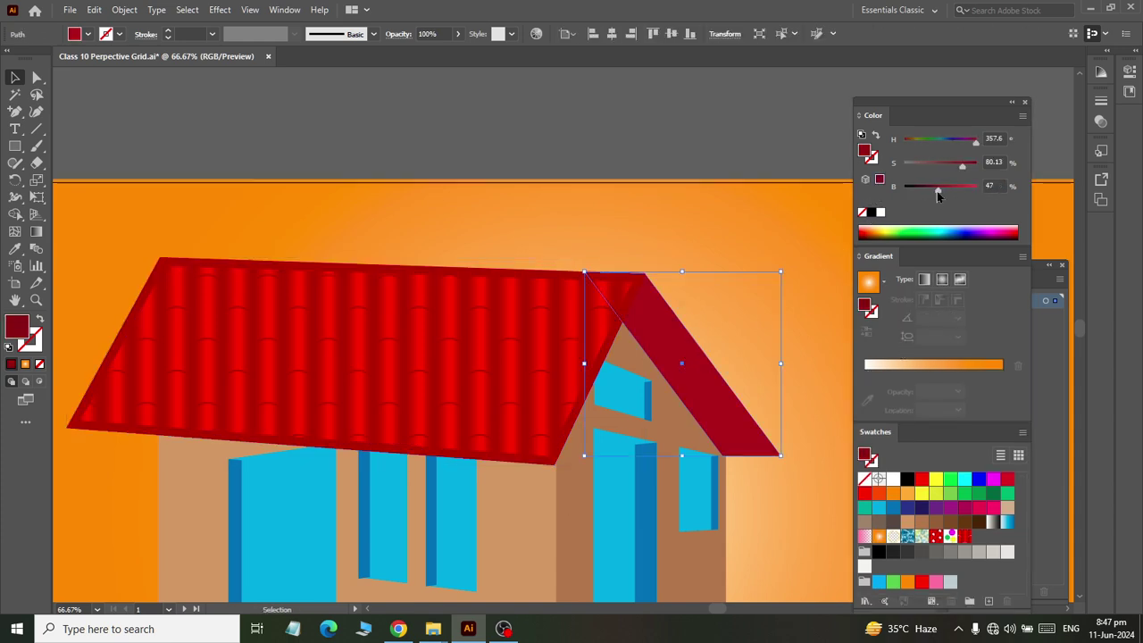
# Select the patterned front roof and look over the result
pyautogui.click(447, 225)
pyautogui.scroll(-2, 446, 225)
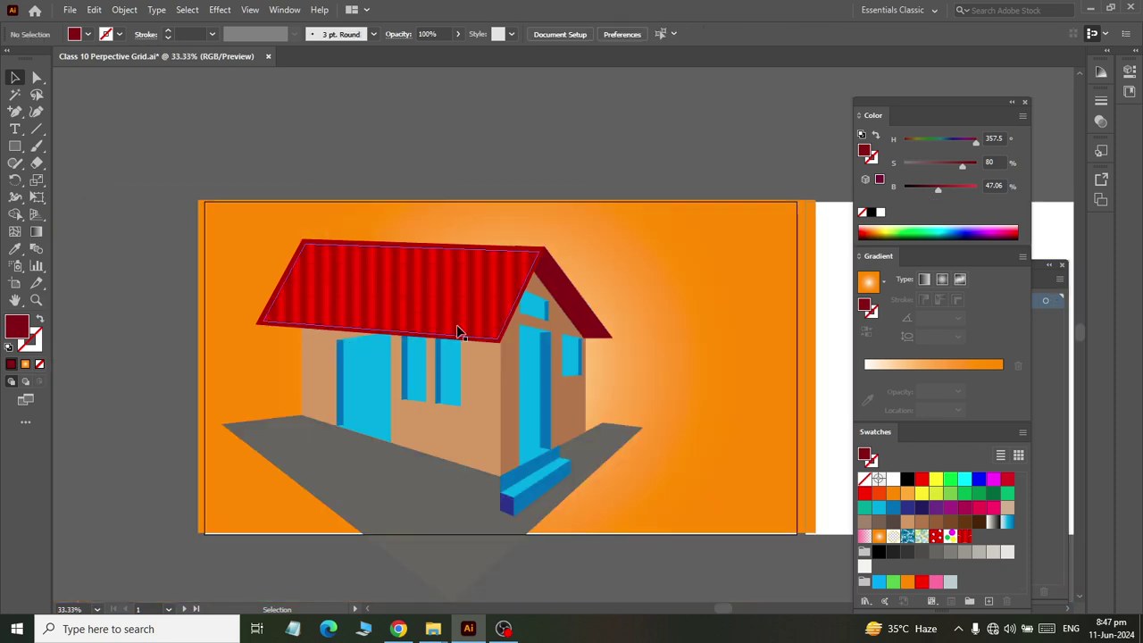
pyautogui.click(377, 301)
pyautogui.scroll(1, 376, 301)
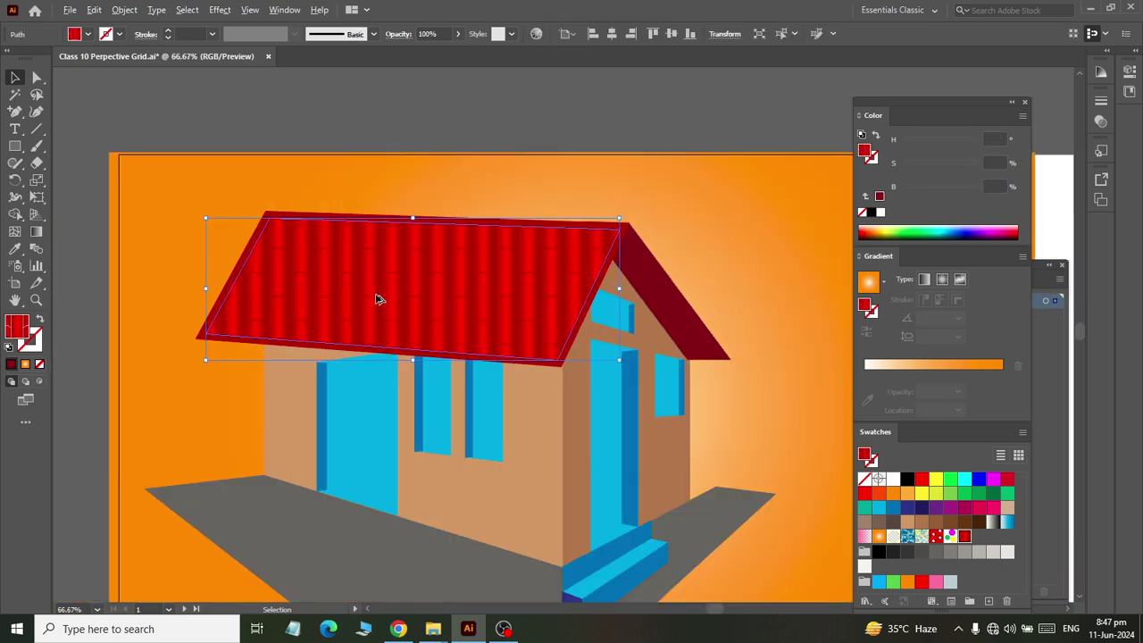
pyautogui.scroll(1, 377, 301)
pyautogui.scroll(-2, 426, 358)
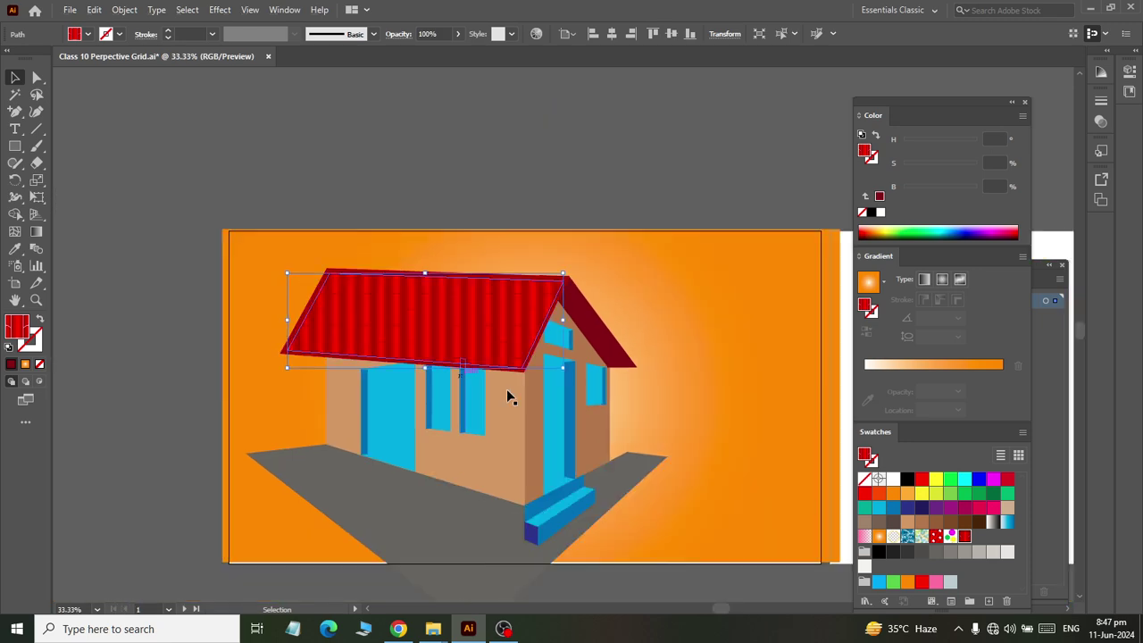
pyautogui.scroll(1, 448, 306)
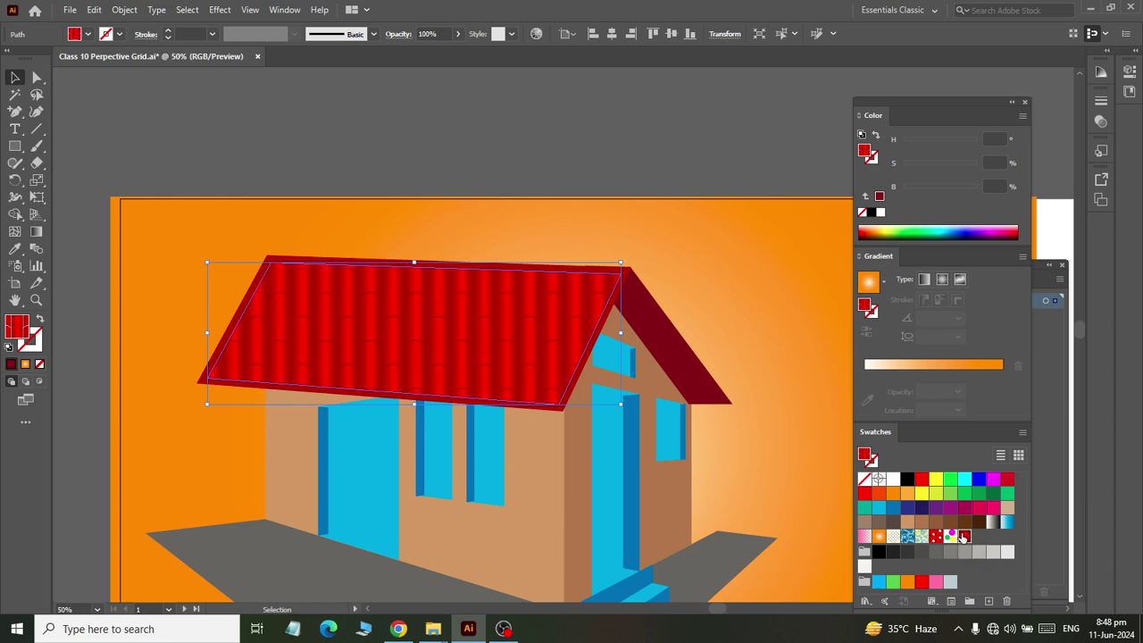
# Shorten the tile pattern's bounding box so gaps show between tile rows
pyautogui.doubleClick(964, 535)
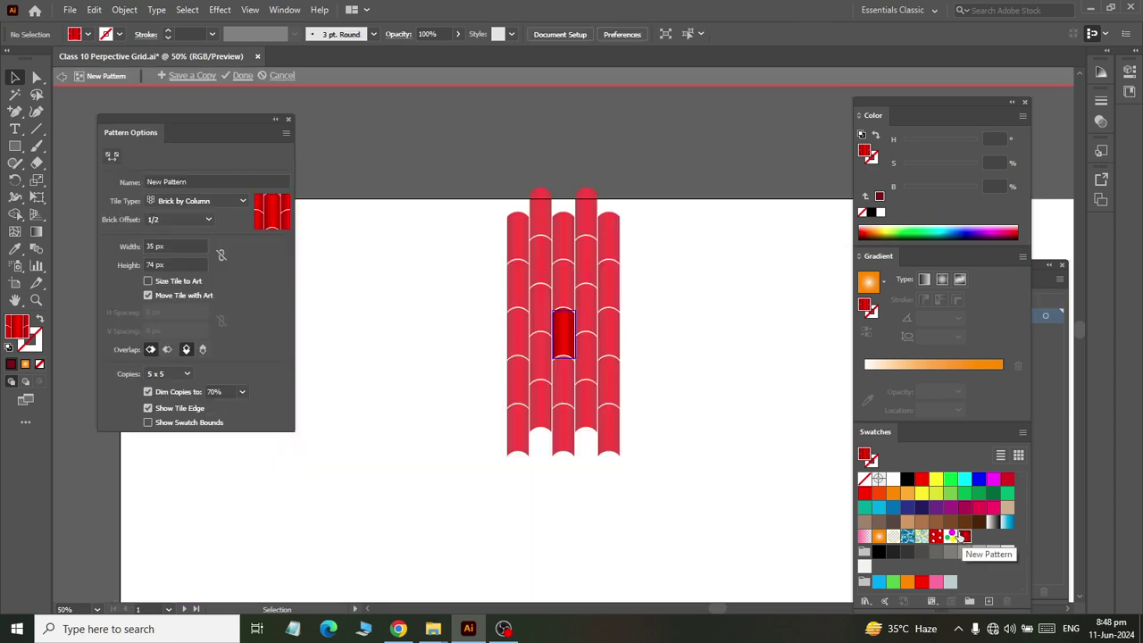
pyautogui.click(567, 332)
pyautogui.scroll(3, 561, 353)
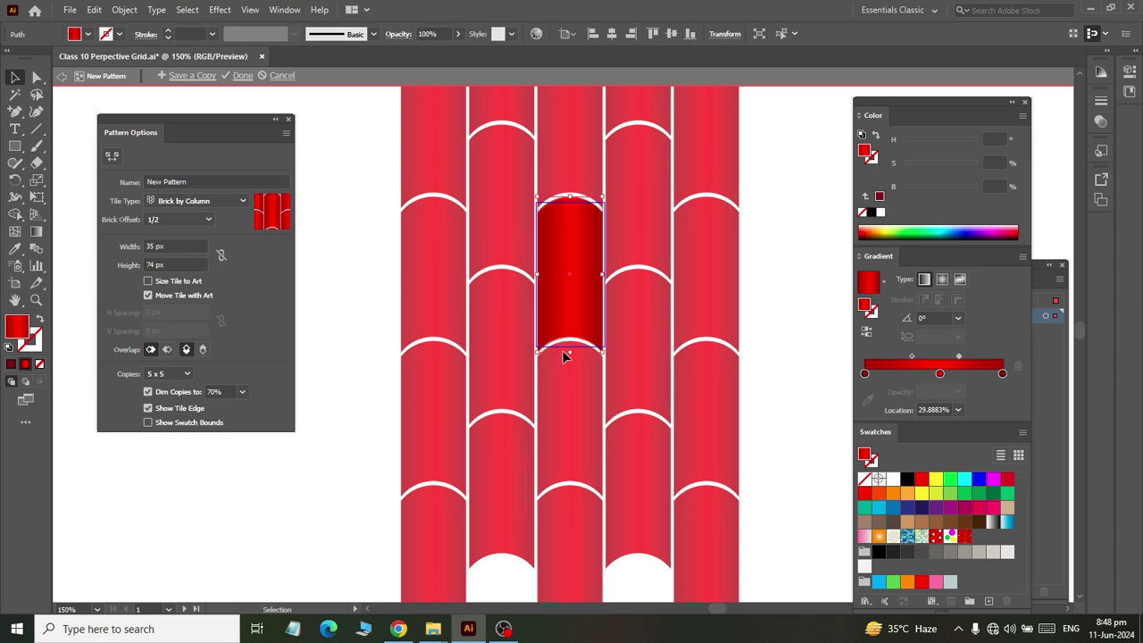
pyautogui.moveTo(571, 350)
pyautogui.mouseDown()
pyautogui.moveTo(573, 293)
pyautogui.moveTo(565, 303)
pyautogui.mouseUp()
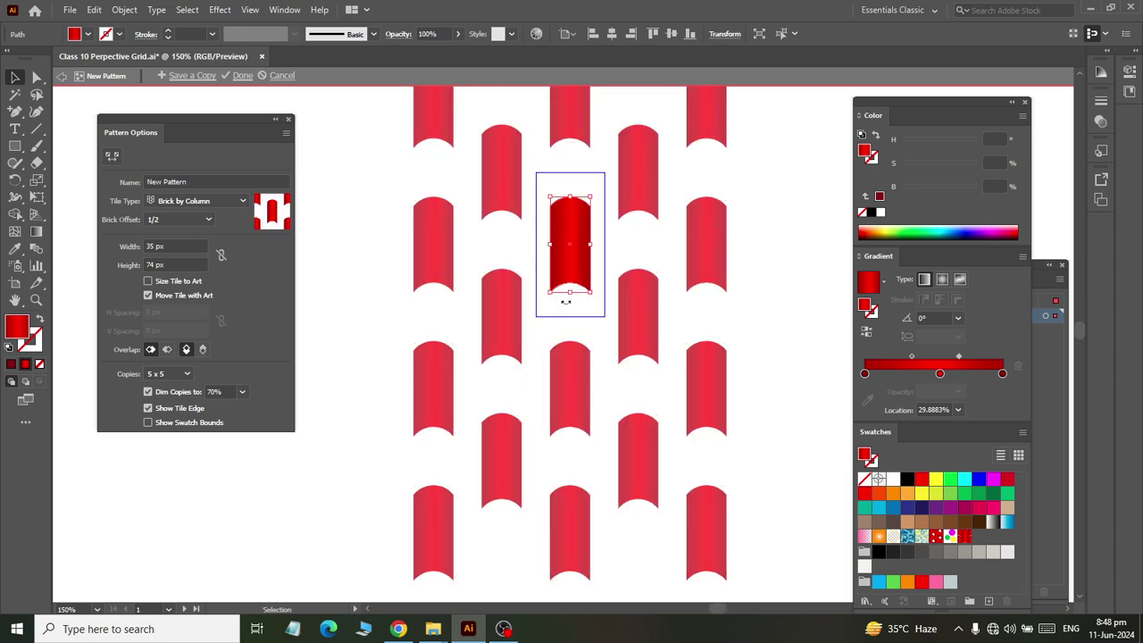
pyautogui.click(242, 77)
pyautogui.scroll(-2, 327, 315)
pyautogui.scroll(-2, 327, 315)
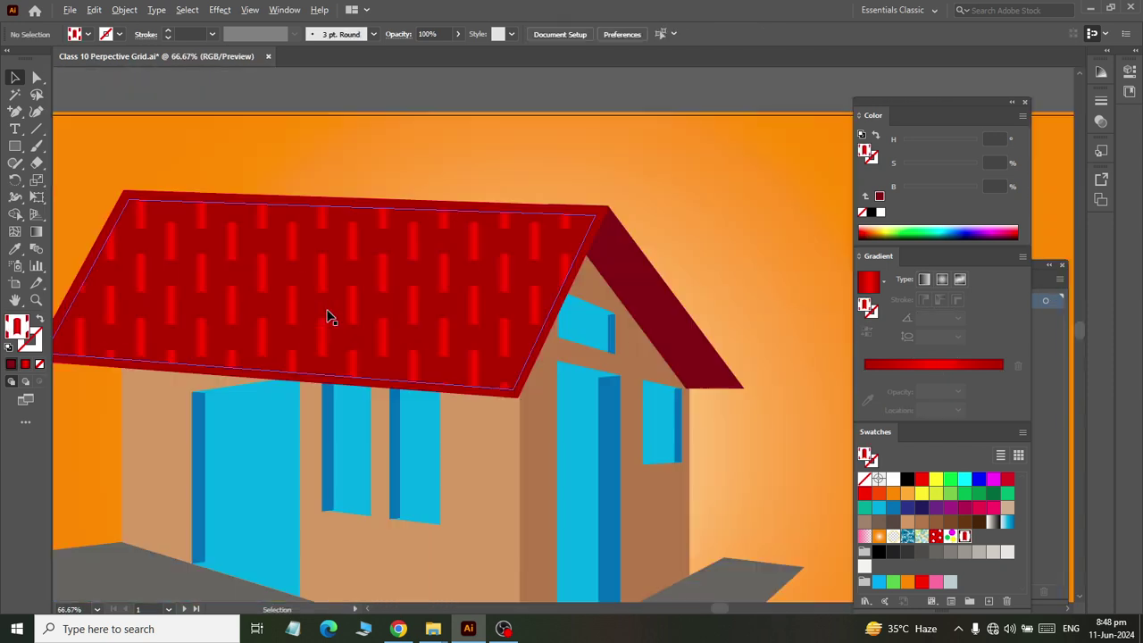
pyautogui.click(737, 438)
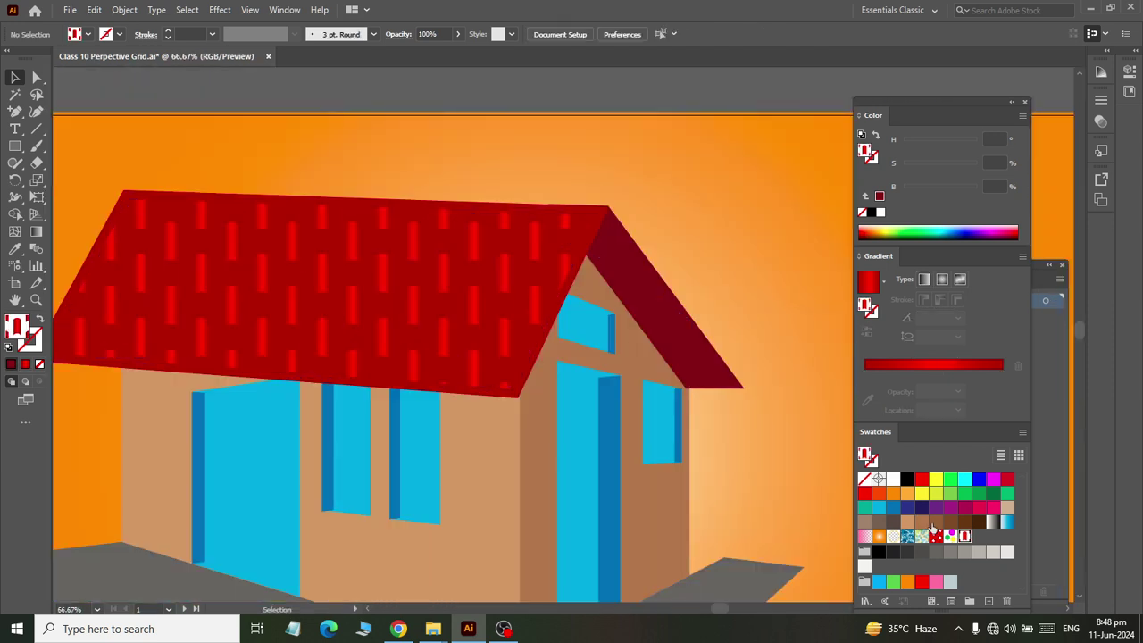
# Open MyBrickPattern in pattern editing and close it again without changes
pyautogui.doubleClick(964, 535)
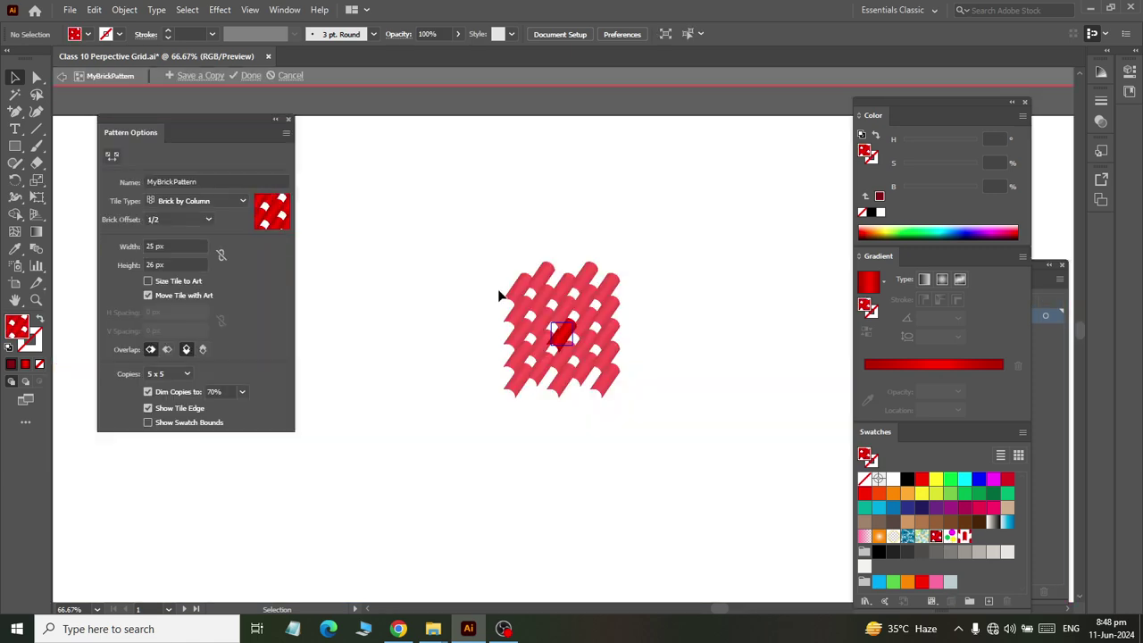
pyautogui.scroll(4, 561, 339)
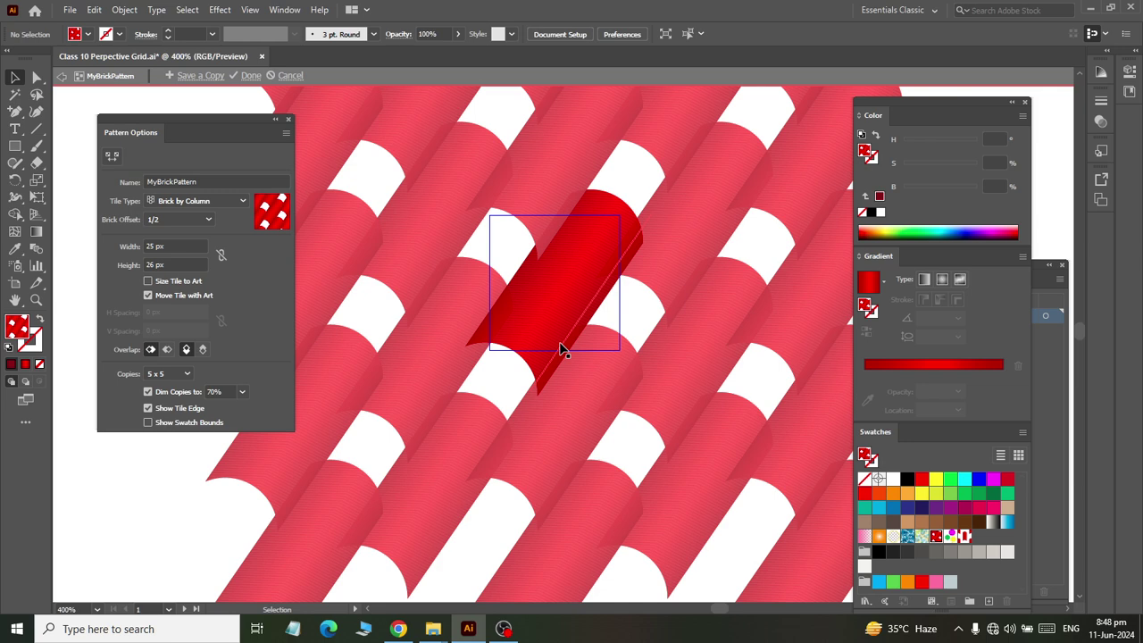
pyautogui.click(437, 300)
pyautogui.click(247, 75)
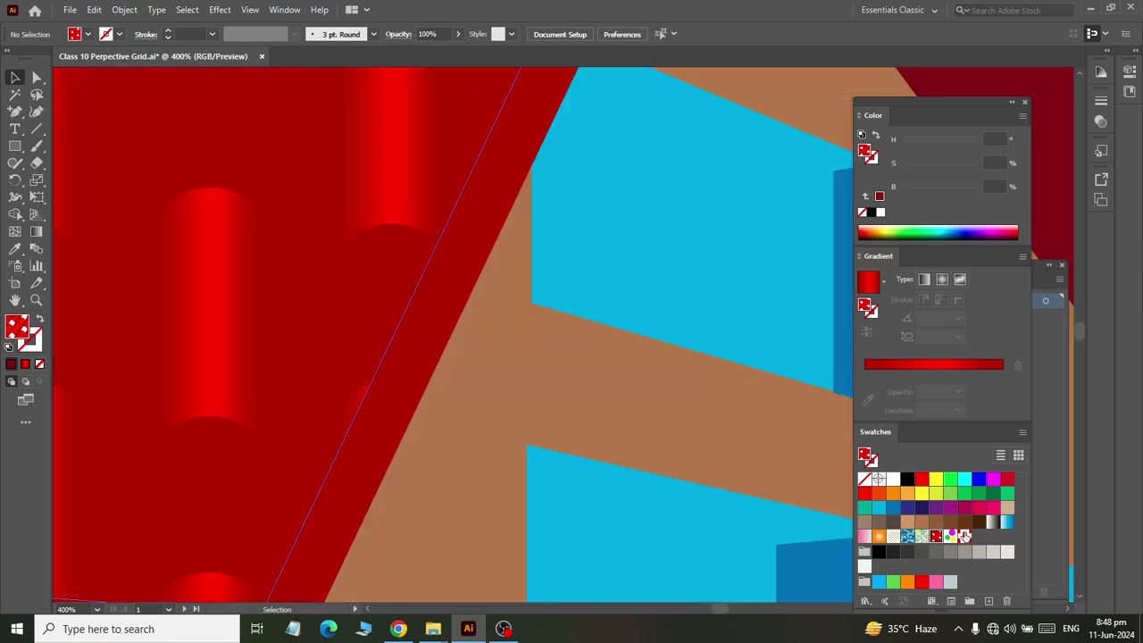
# In the roof tile pattern, rotate the red tile shape diagonally
pyautogui.doubleClick(964, 536)
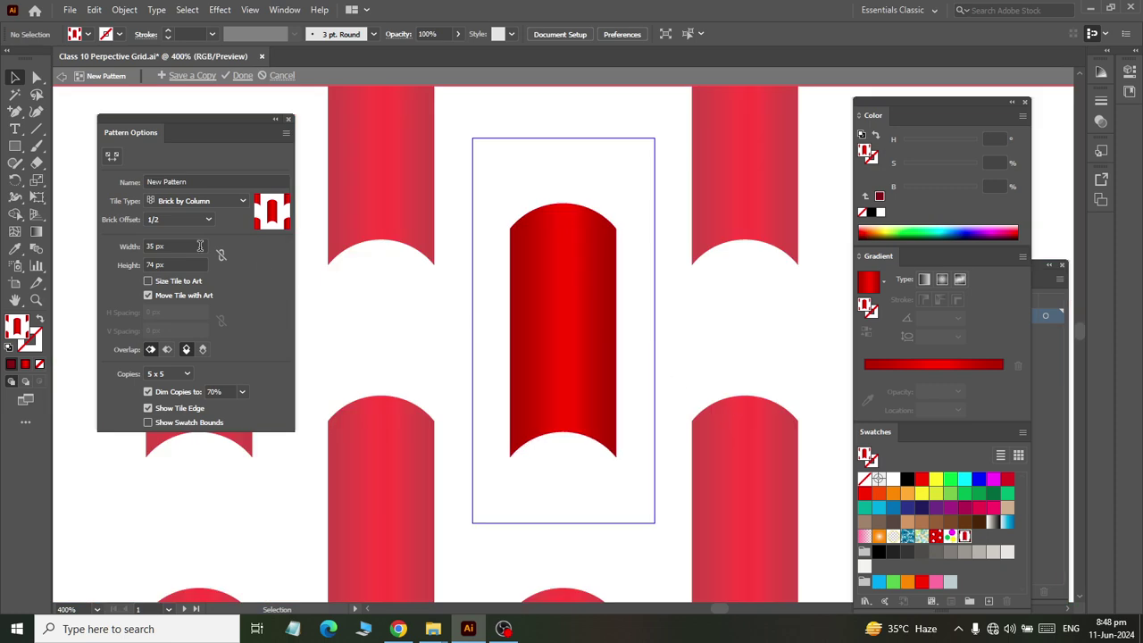
pyautogui.click(200, 246)
pyautogui.press('Down')
pyautogui.press('Down')
pyautogui.press('Down')
pyautogui.press('Down')
pyautogui.press('Down')
pyautogui.press('Down')
pyautogui.press('Down')
pyautogui.press('Down')
pyautogui.press('Down')
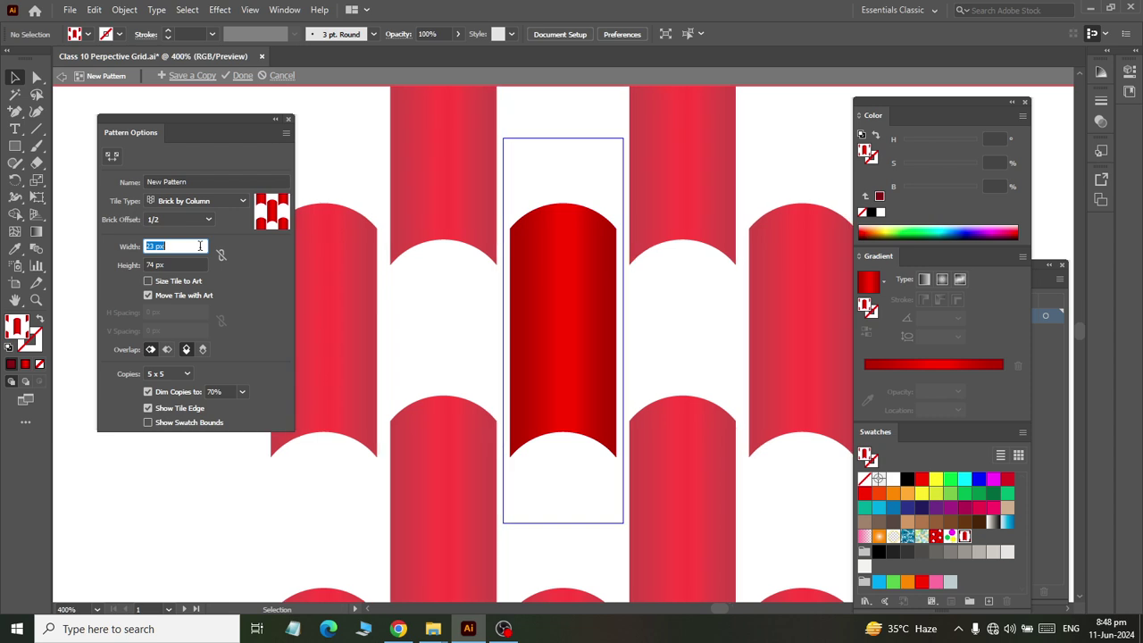
pyautogui.press('Up')
pyautogui.press('Up')
pyautogui.press('Up')
pyautogui.click(556, 391)
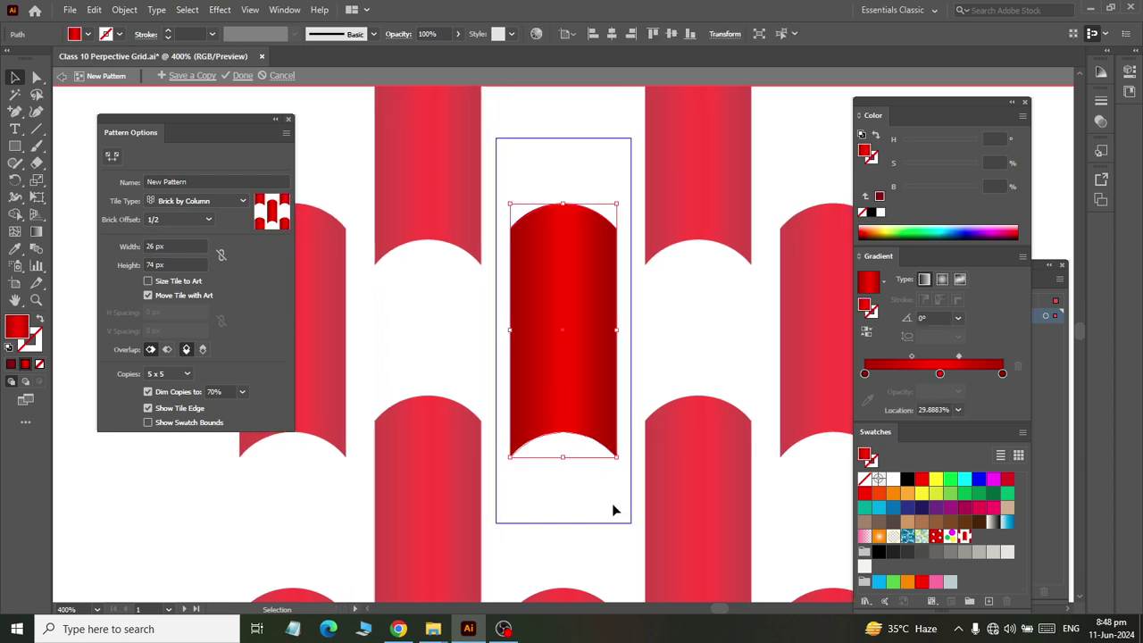
pyautogui.moveTo(616, 459)
pyautogui.mouseDown()
pyautogui.moveTo(511, 447)
pyautogui.moveTo(539, 489)
pyautogui.moveTo(528, 466)
pyautogui.mouseUp()
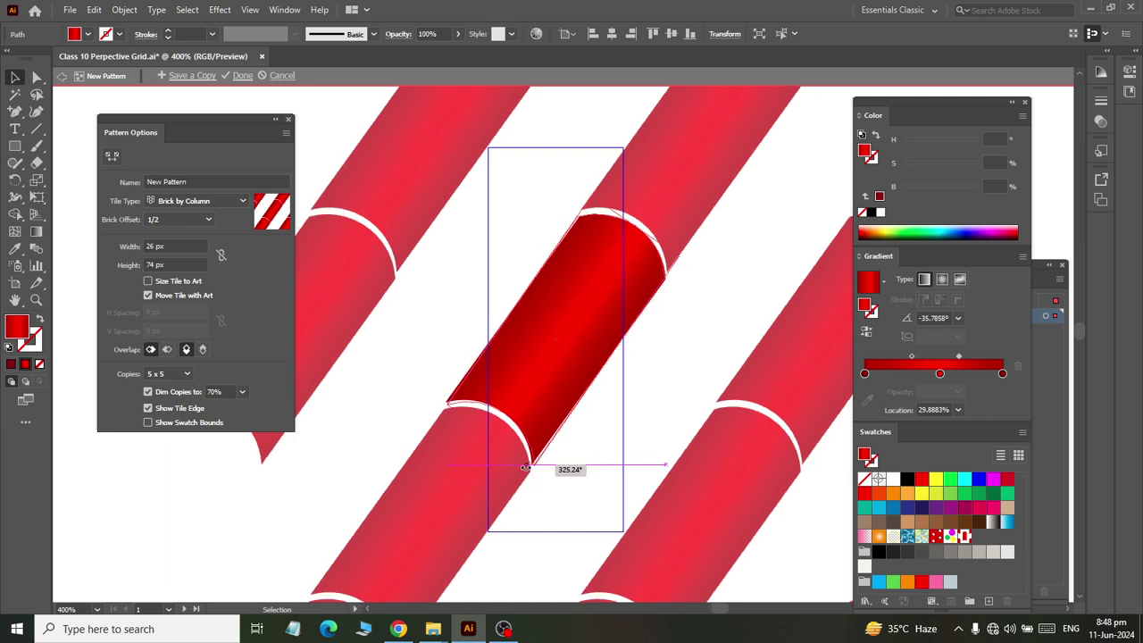
# Shrink the pattern tile to 15 px wide and 48 px high
pyautogui.click(189, 245)
pyautogui.press('Down')
pyautogui.press('Down')
pyautogui.press('Down')
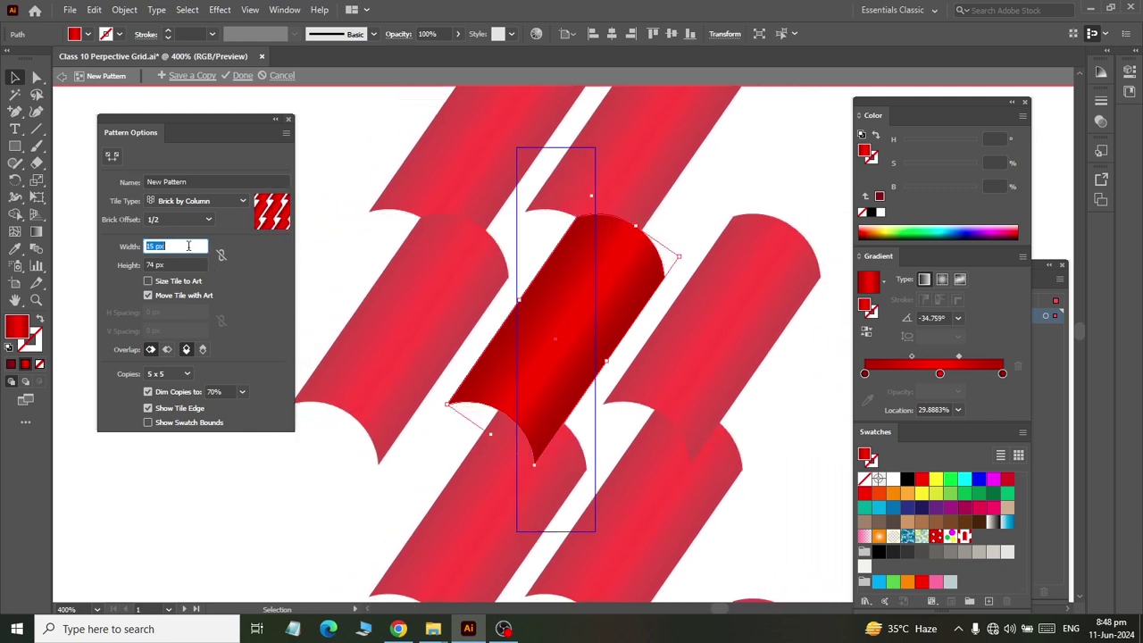
pyautogui.press('Up')
pyautogui.press('Up')
pyautogui.press('Up')
pyautogui.press('Up')
pyautogui.press('Up')
pyautogui.press('Up')
pyautogui.press('Up')
pyautogui.press('Up')
pyautogui.press('Up')
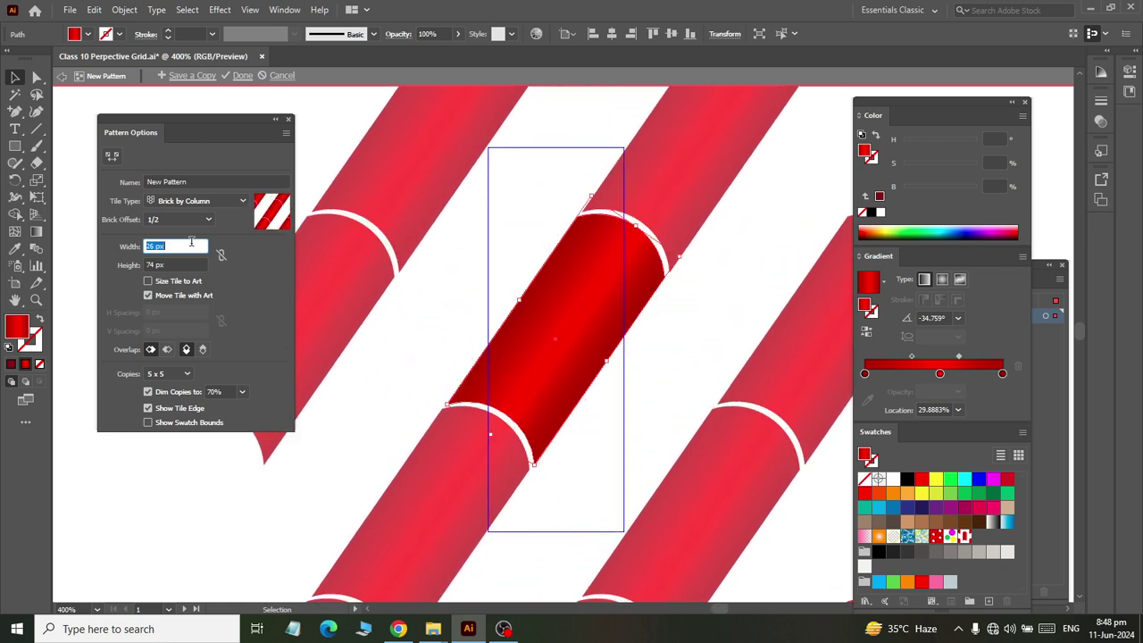
pyautogui.click(191, 265)
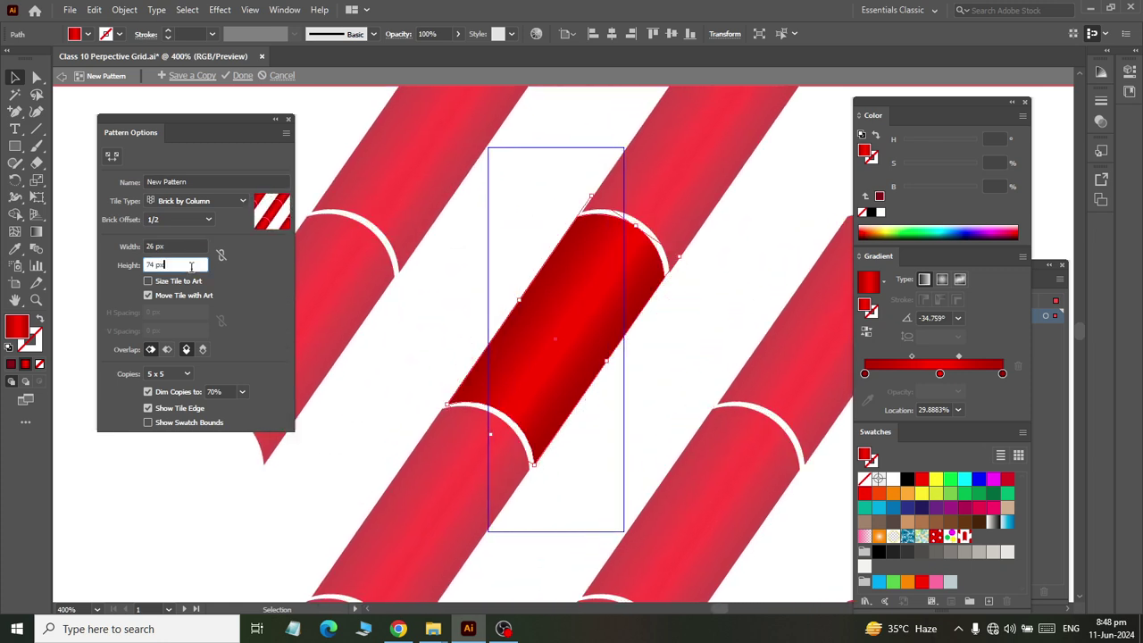
pyautogui.press('Down')
pyautogui.press('Down')
pyautogui.press('Down')
pyautogui.press('Down')
pyautogui.press('Down')
pyautogui.press('Down')
pyautogui.click(189, 246)
pyautogui.press('Down')
pyautogui.press('Down')
pyautogui.press('Down')
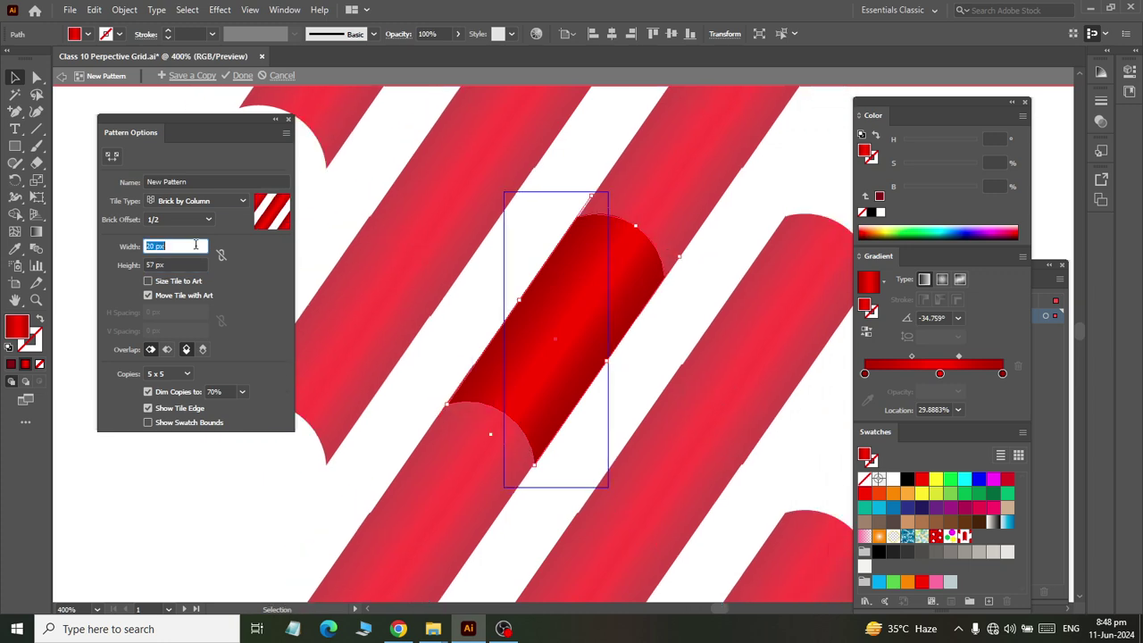
pyautogui.press('Down')
pyautogui.press('Down')
pyautogui.press('Down')
pyautogui.click(191, 265)
pyautogui.press('Down')
pyautogui.press('Down')
pyautogui.press('Down')
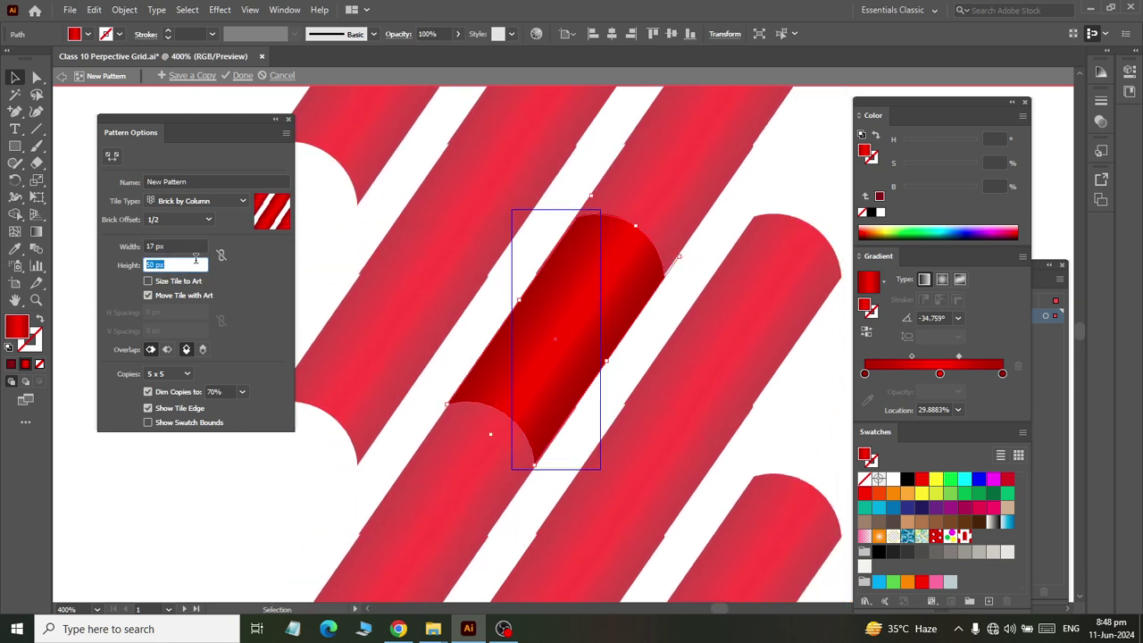
pyautogui.press('Down')
pyautogui.press('Down')
pyautogui.press('Down')
pyautogui.click(192, 244)
pyautogui.press('Down')
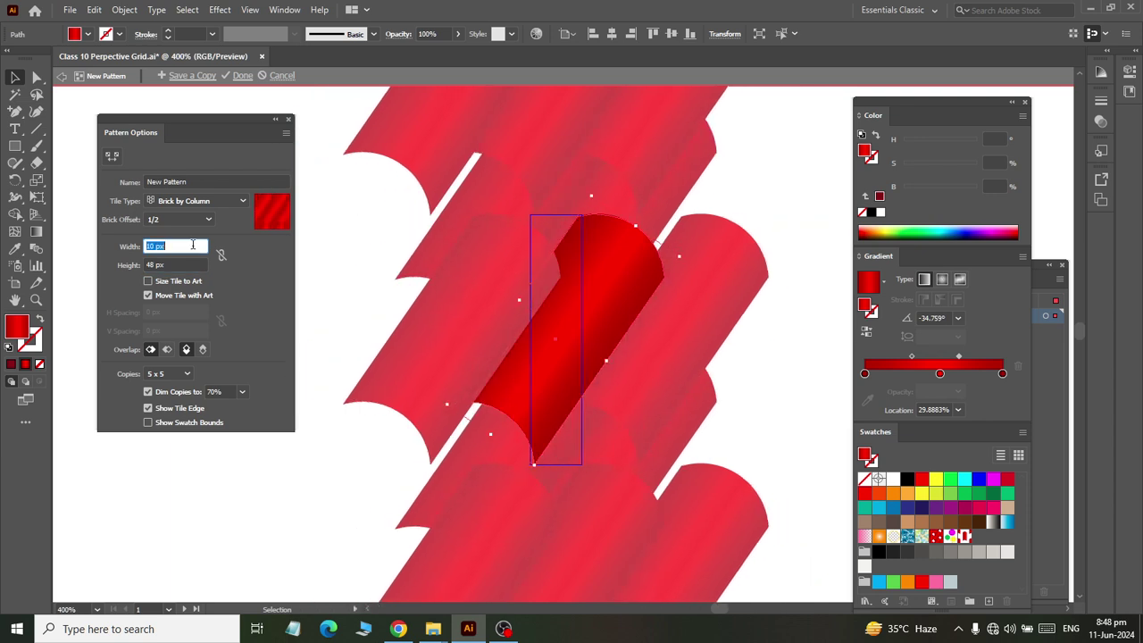
pyautogui.press('Down')
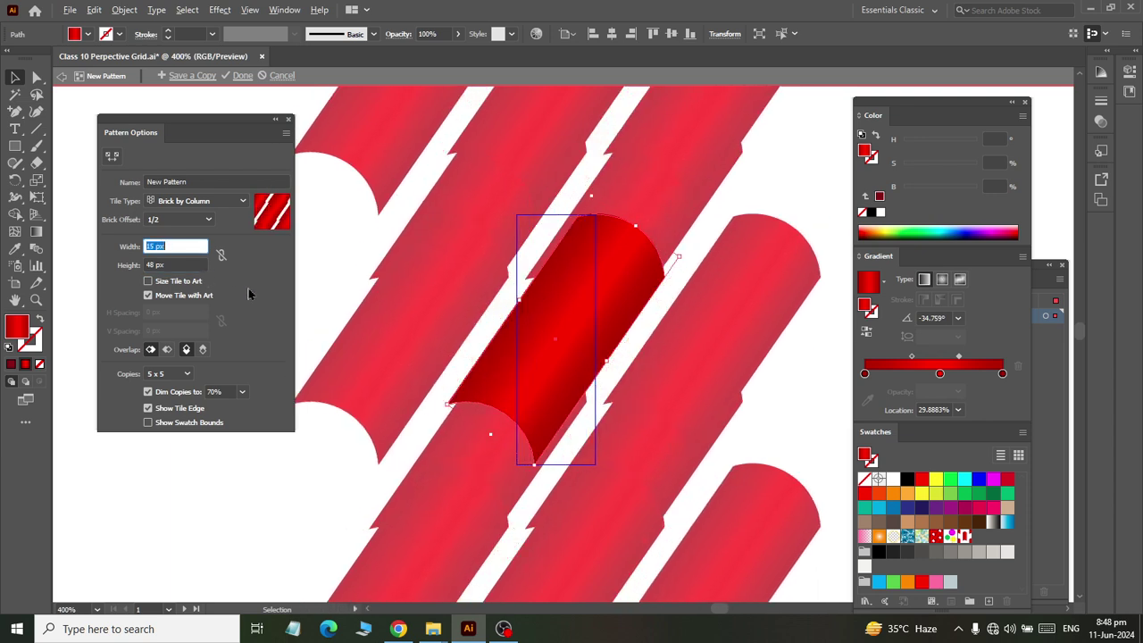
# Close pattern editing and pan over the roof's diagonal red stripes
pyautogui.click(242, 75)
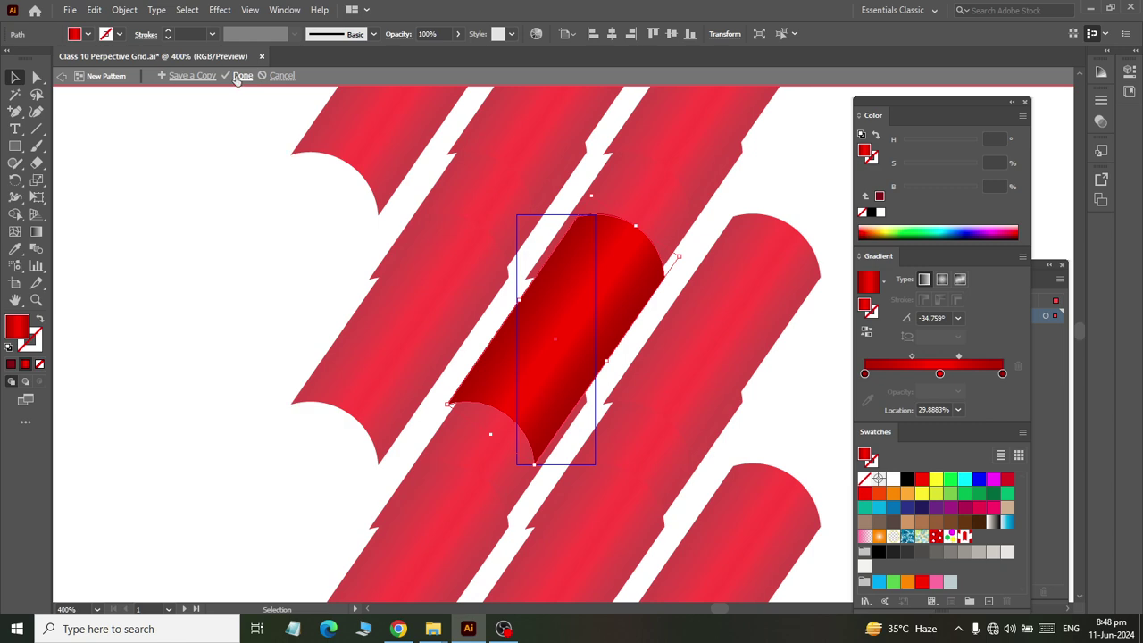
pyautogui.scroll(-5, 313, 255)
pyautogui.scroll(1, 293, 268)
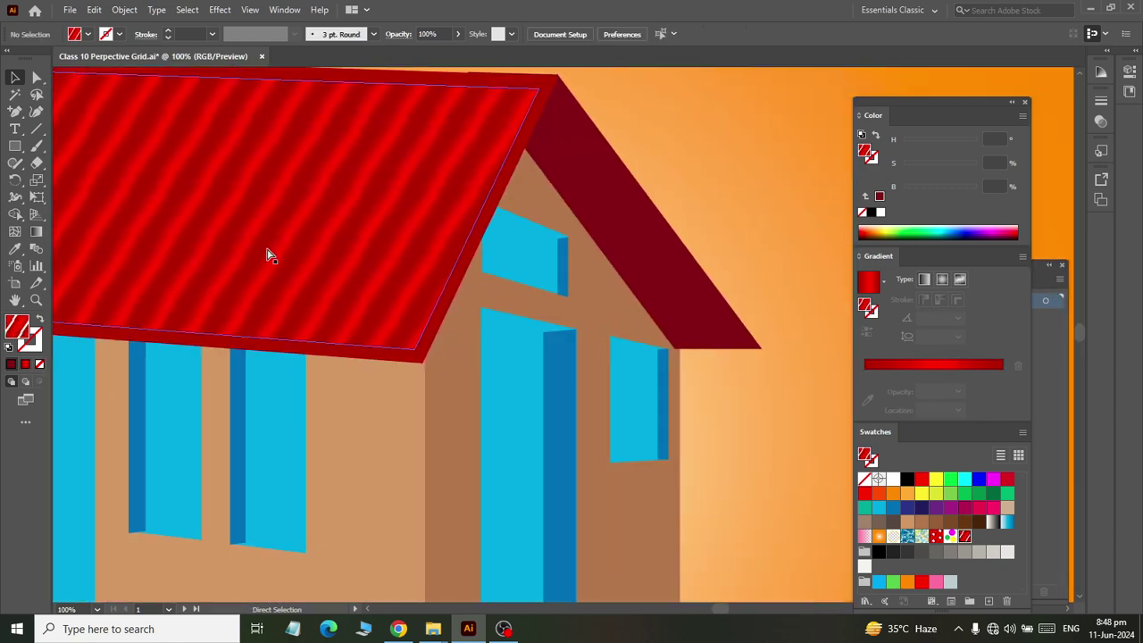
pyautogui.scroll(1, 268, 255)
pyautogui.hscroll(-2, 272, 253)
pyautogui.hscroll(-2, 276, 251)
pyautogui.scroll(2, 279, 250)
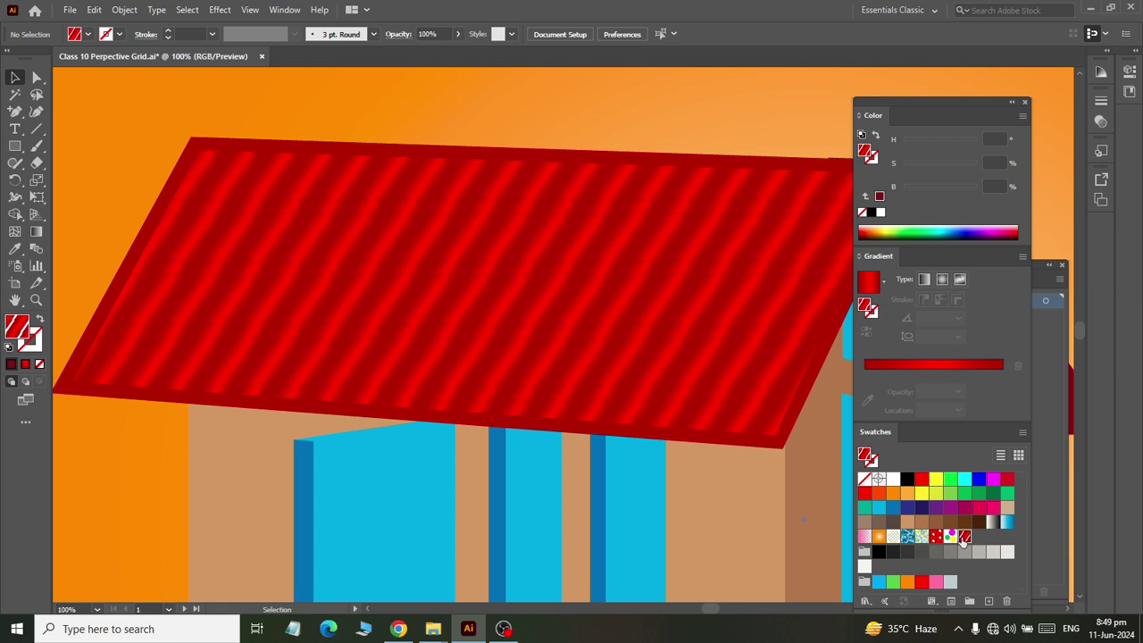
# In the roof pattern, nudge and re-angle the red tile shape
pyautogui.doubleClick(964, 535)
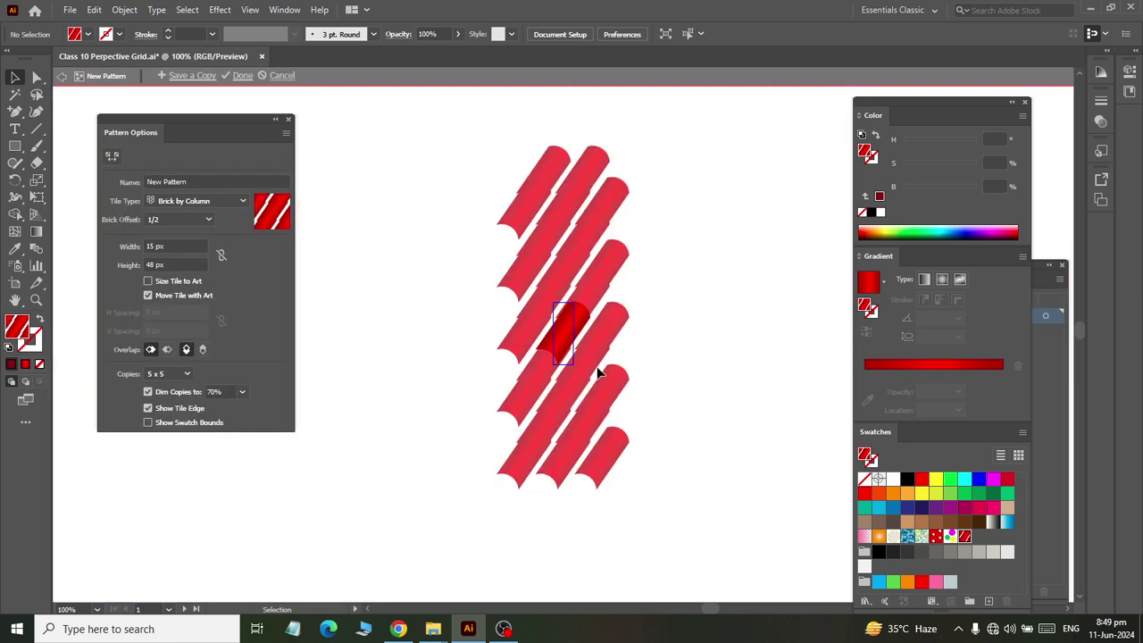
pyautogui.click(562, 366)
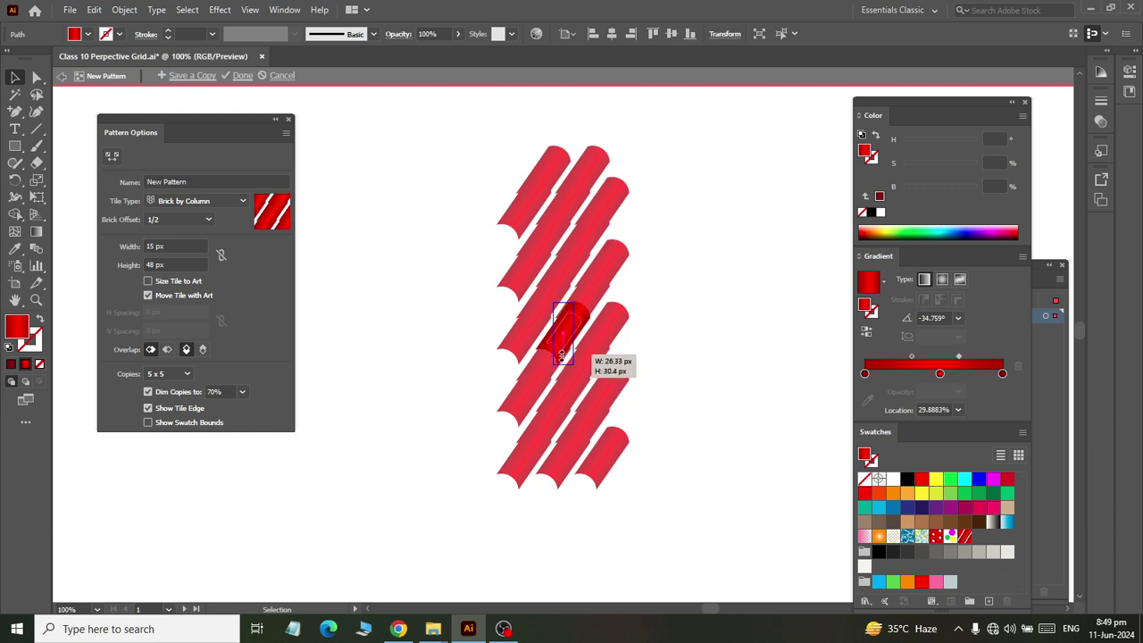
pyautogui.moveTo(561, 362); pyautogui.dragTo(572, 354)
pyautogui.scroll(5, 574, 354)
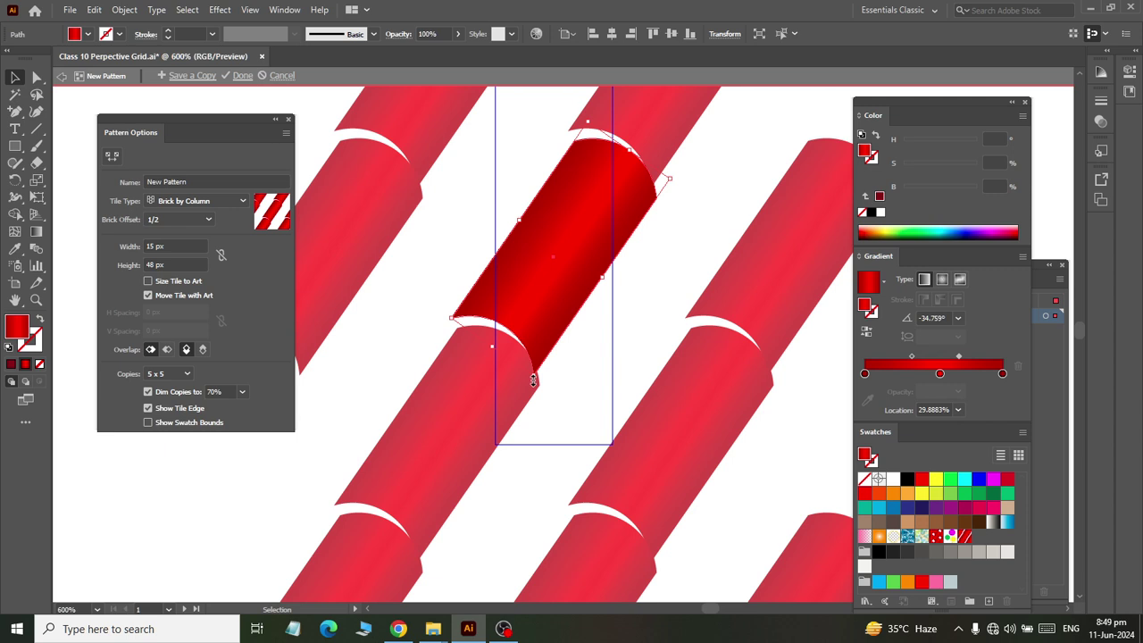
pyautogui.moveTo(531, 382); pyautogui.dragTo(552, 385)
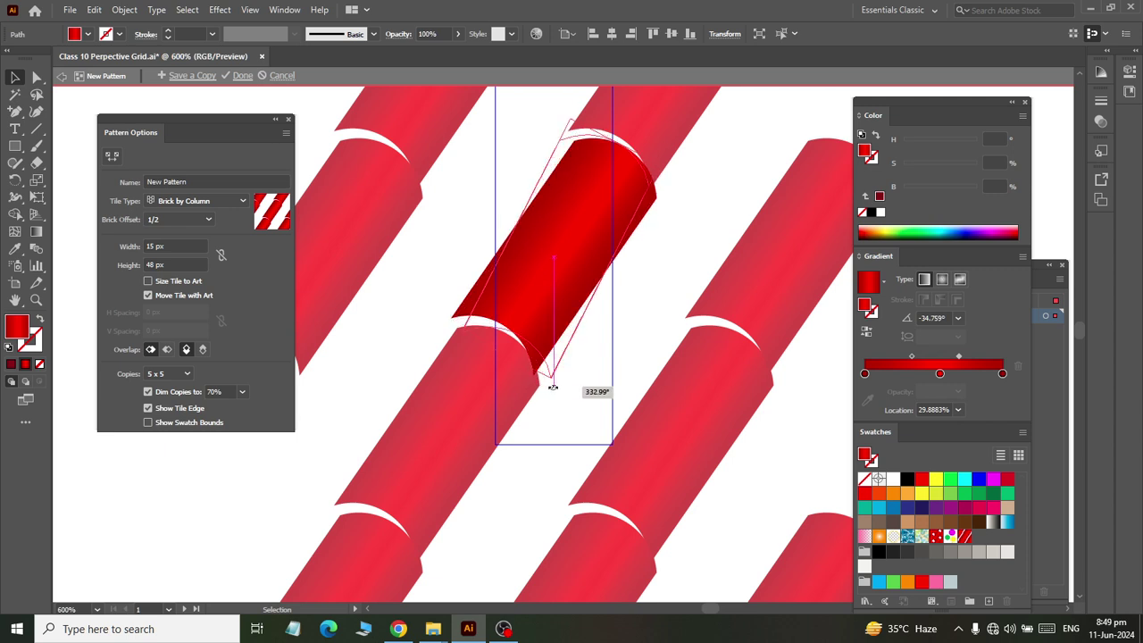
pyautogui.click(552, 387)
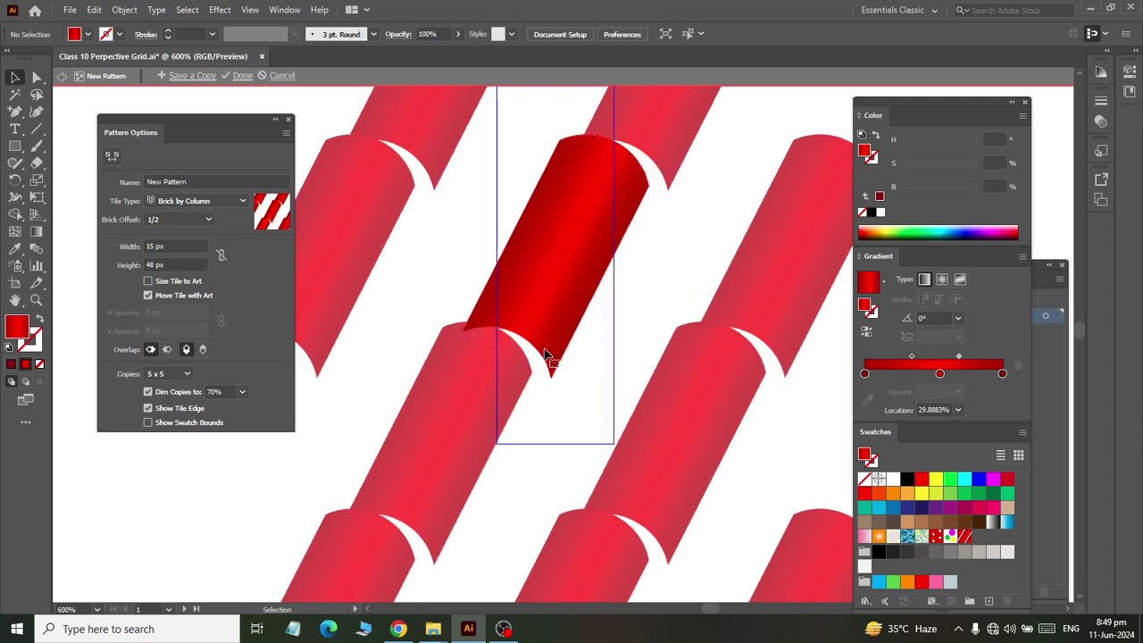
pyautogui.moveTo(550, 383)
pyautogui.mouseDown()
pyautogui.moveTo(531, 381)
pyautogui.moveTo(557, 400)
pyautogui.mouseUp()
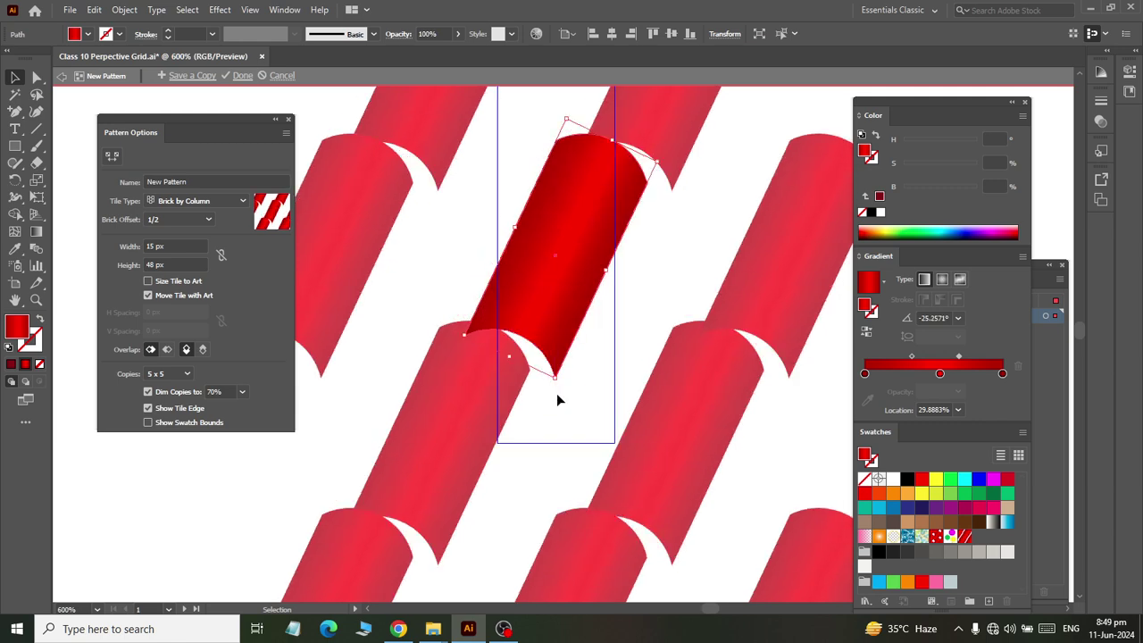
# Set the tile to Brick by Row, 28 px high and 17 px wide, and apply it
pyautogui.click(196, 201)
pyautogui.click(189, 232)
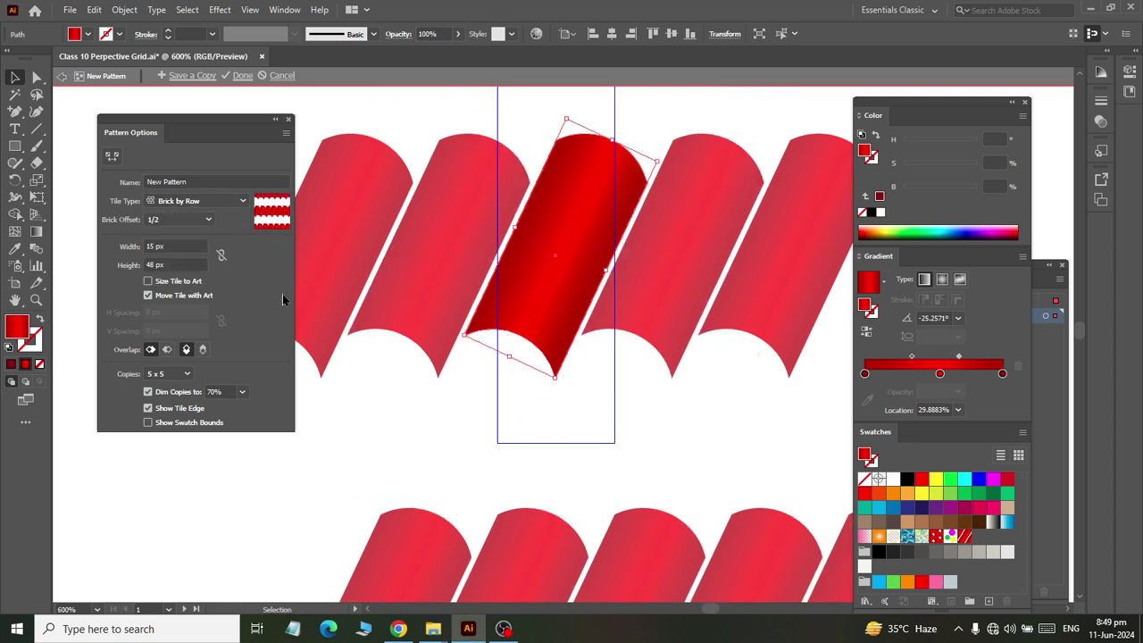
pyautogui.hotkey('ctrl', '1')
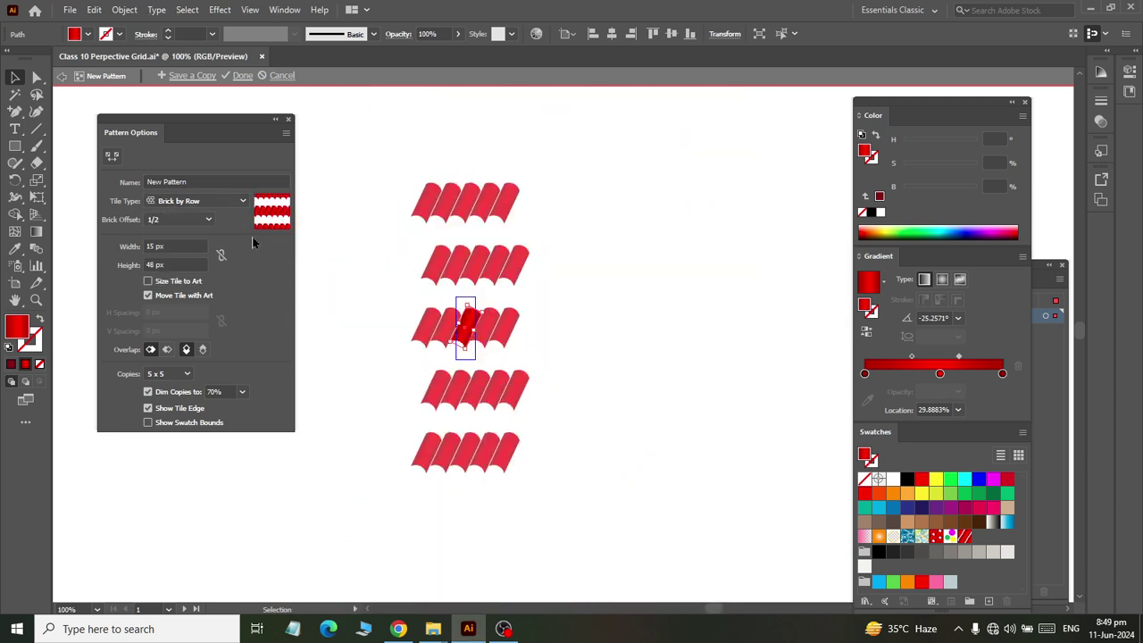
pyautogui.click(177, 247)
pyautogui.click(186, 259)
pyautogui.press('Down')
pyautogui.press('Down')
pyautogui.press('Down')
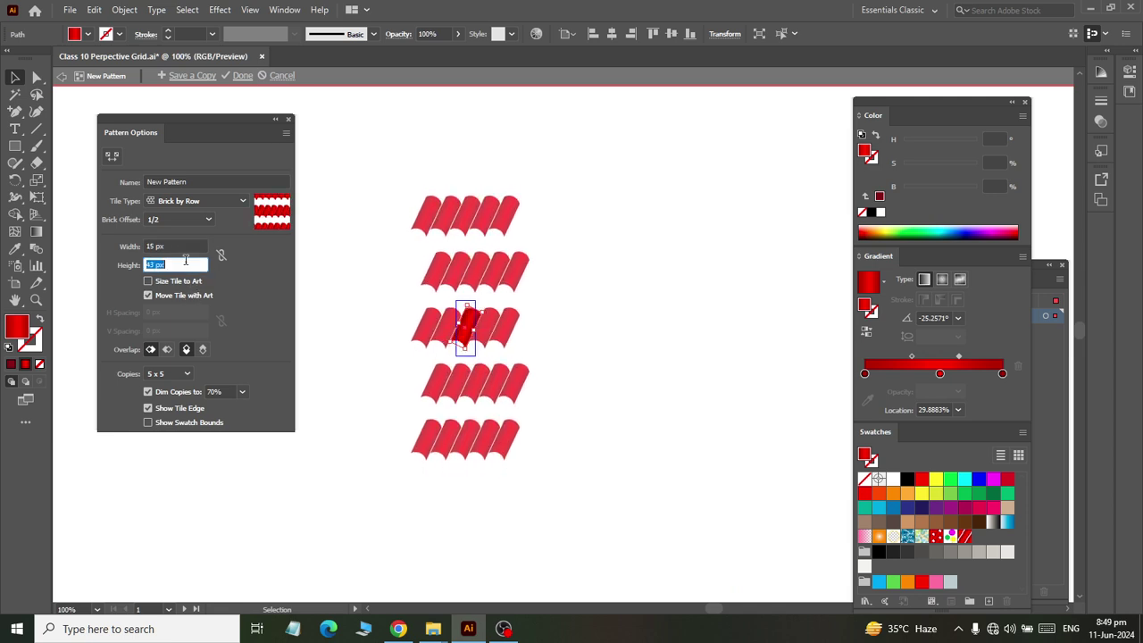
pyautogui.press('Down')
pyautogui.press('Down')
pyautogui.press('Down')
pyautogui.press('Down')
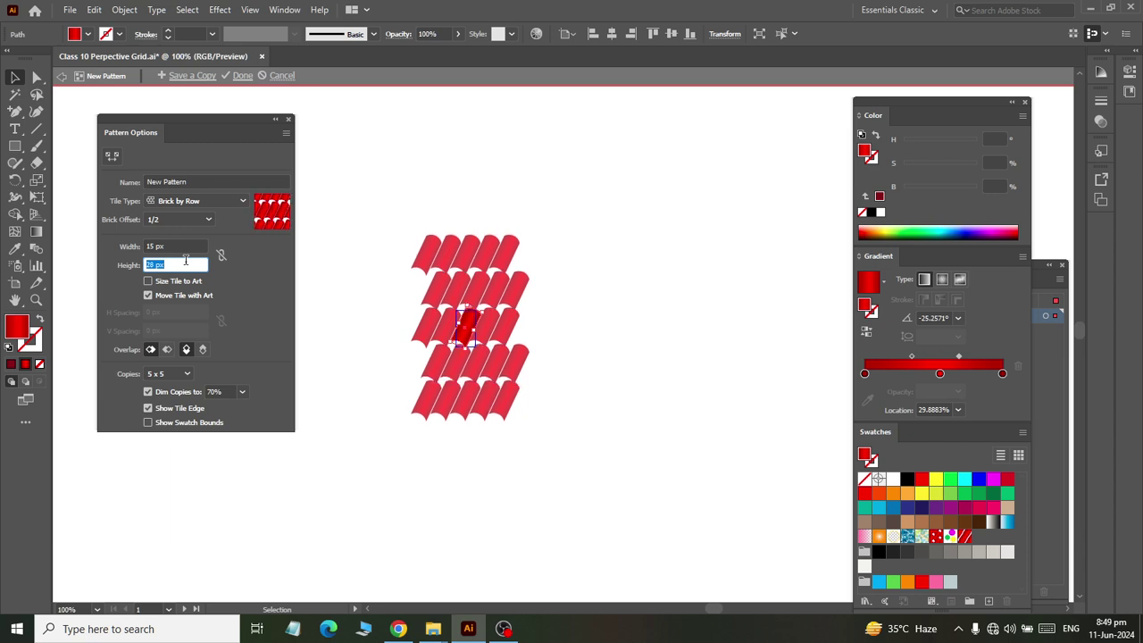
pyautogui.click(186, 244)
pyautogui.press('Up')
pyautogui.press('Up')
pyautogui.press('Up')
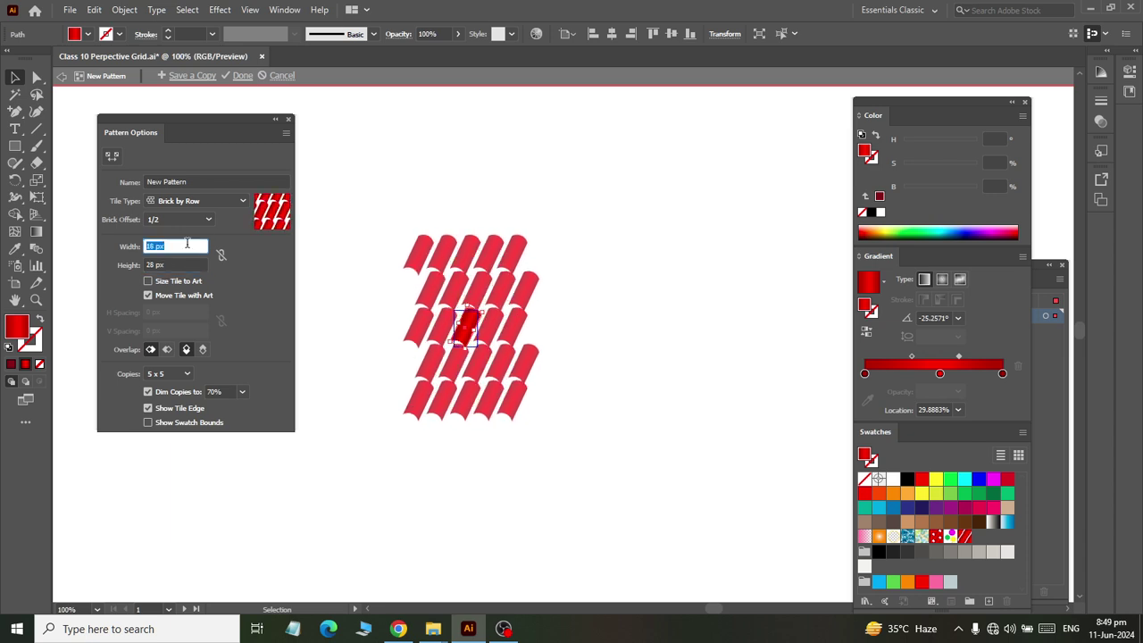
pyautogui.press('Down')
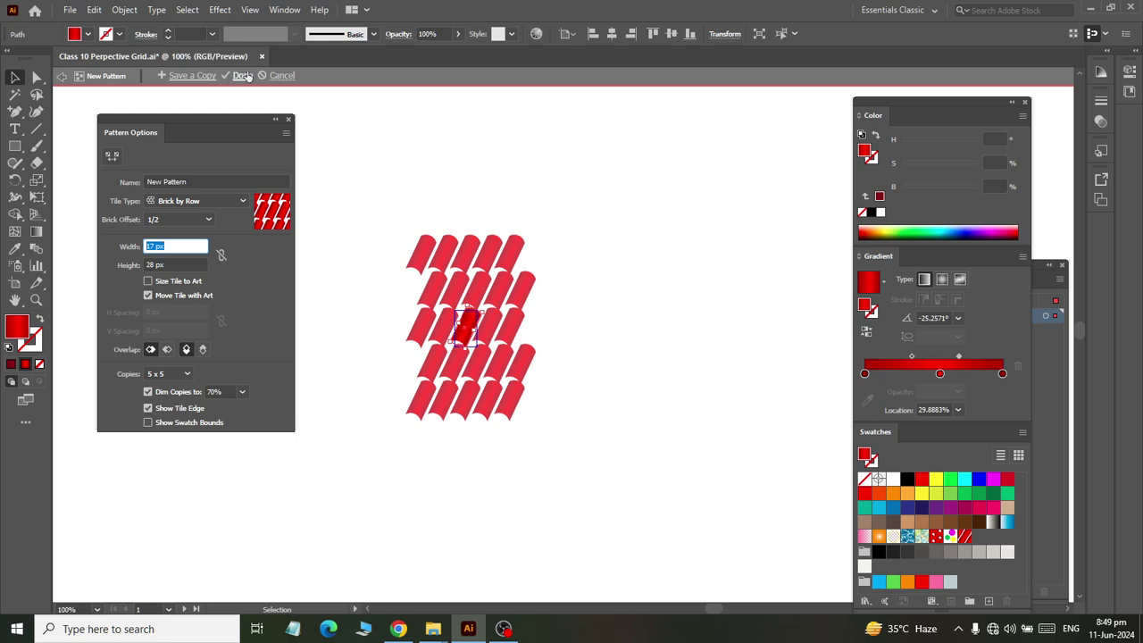
pyautogui.click(241, 75)
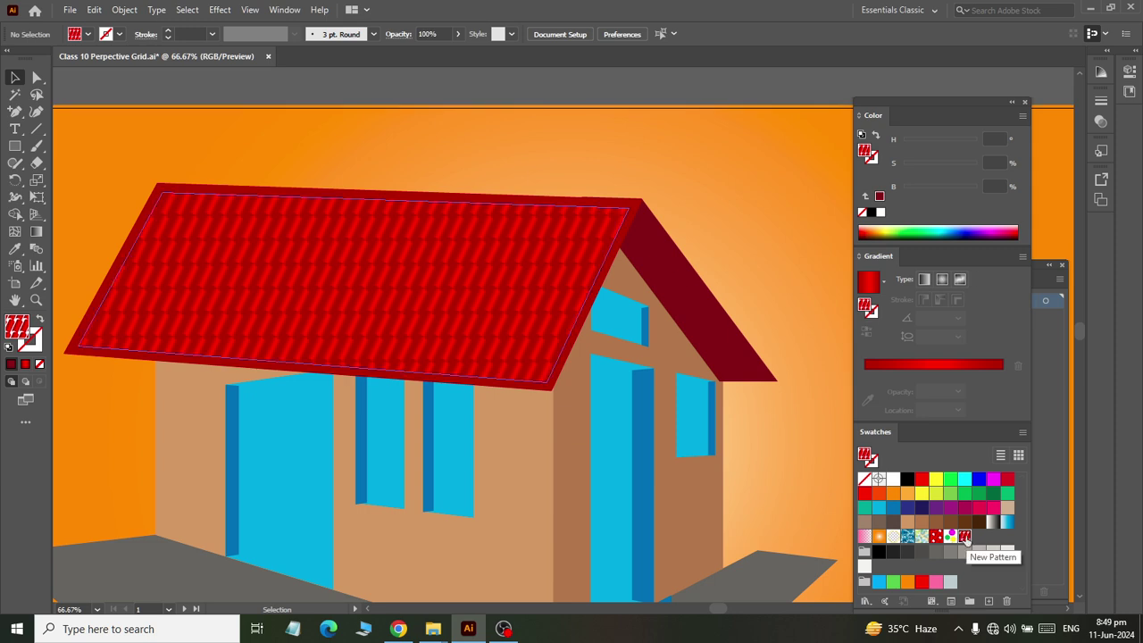
# Scroll across both artboards to view the red-tile pattern preview beside the single tile
pyautogui.hscroll(2, 438, 395)
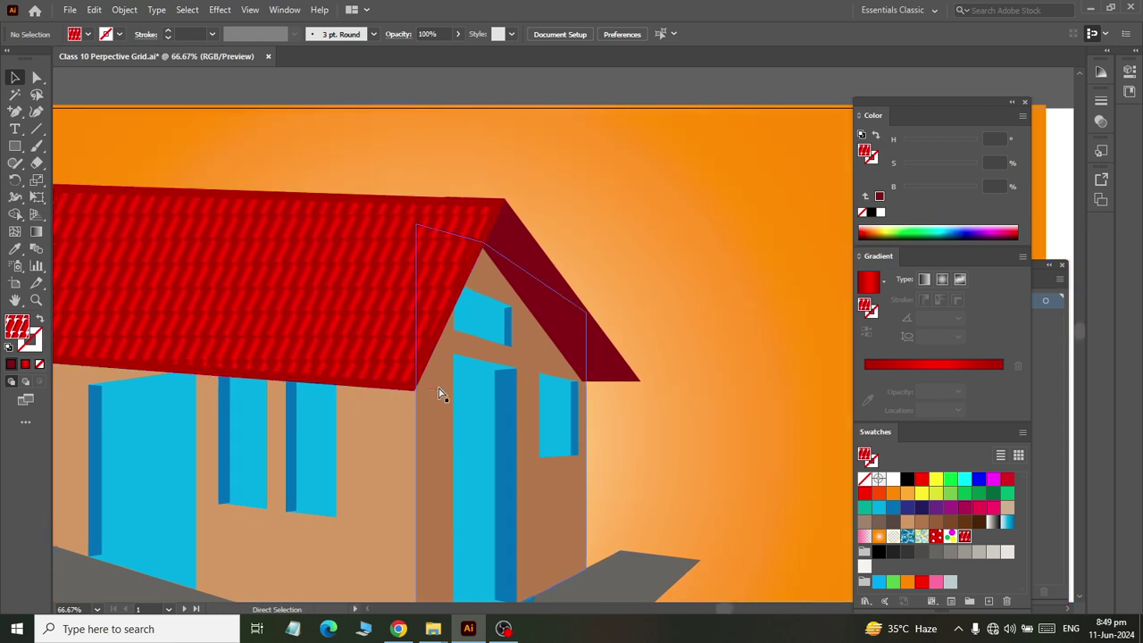
pyautogui.hscroll(2, 448, 413)
pyautogui.hscroll(2, 446, 419)
pyautogui.hscroll(3, 446, 427)
pyautogui.scroll(-2, 447, 426)
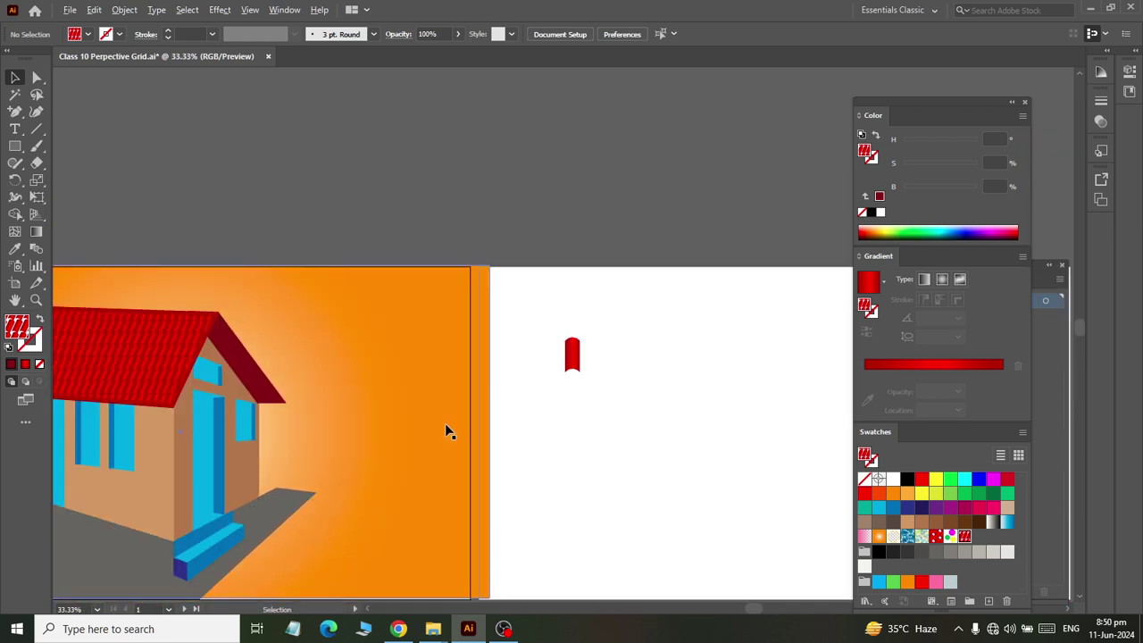
pyautogui.hscroll(-1, 84, 553)
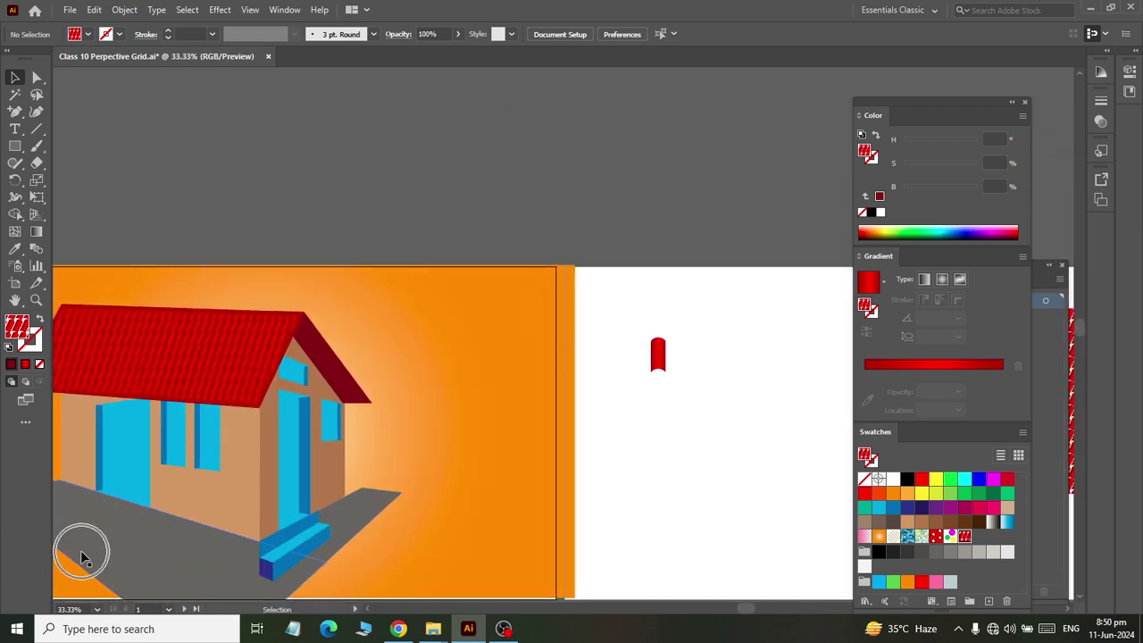
pyautogui.scroll(-3, 413, 428)
pyautogui.hscroll(1, 449, 428)
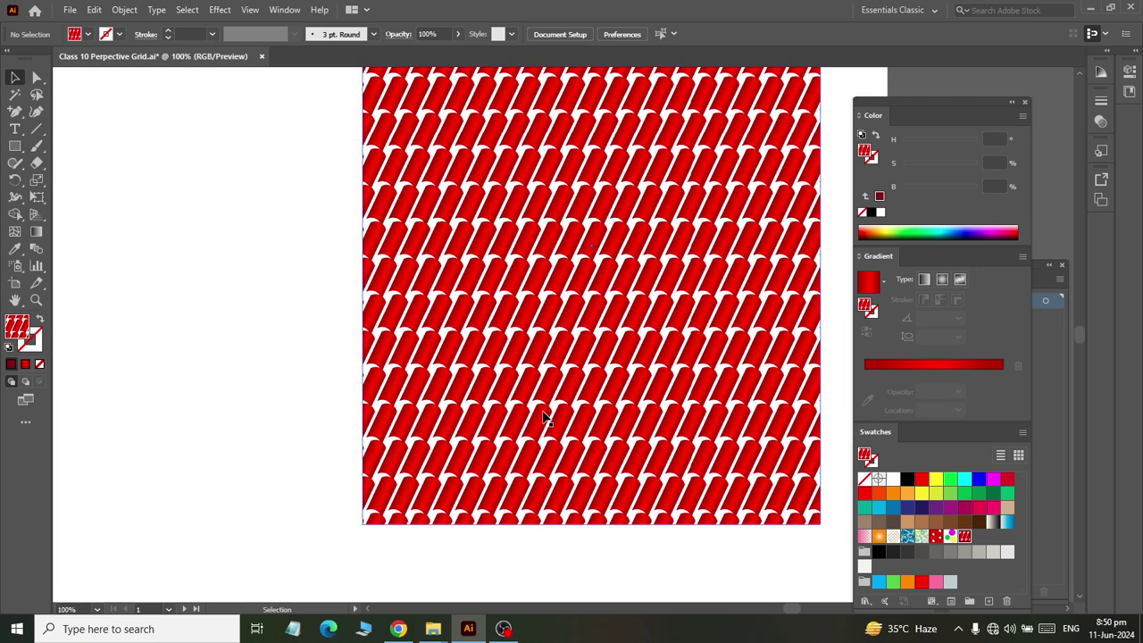
# Fill the square with polka dots after trying the red diagonal, pastel blob and blue swirl patterns
pyautogui.click(546, 415)
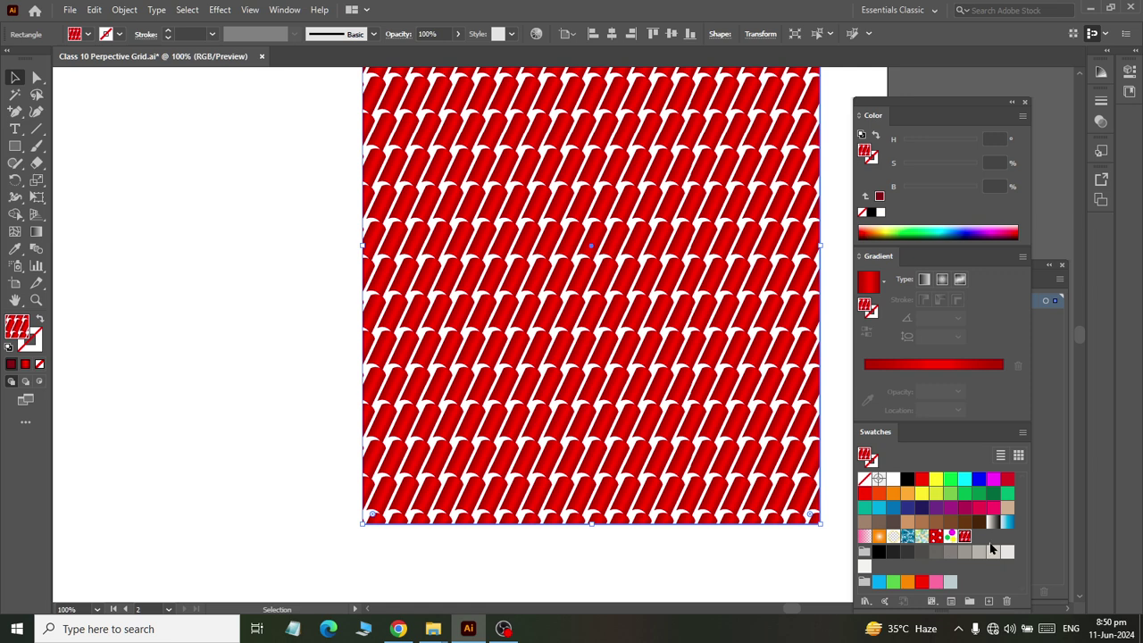
pyautogui.click(951, 536)
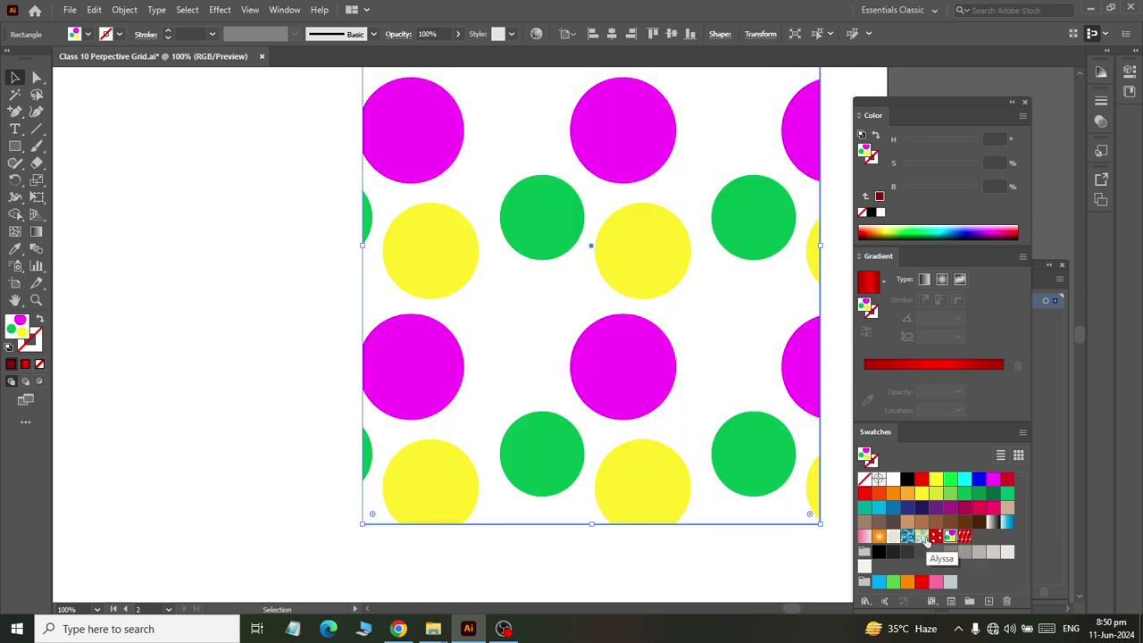
pyautogui.click(936, 537)
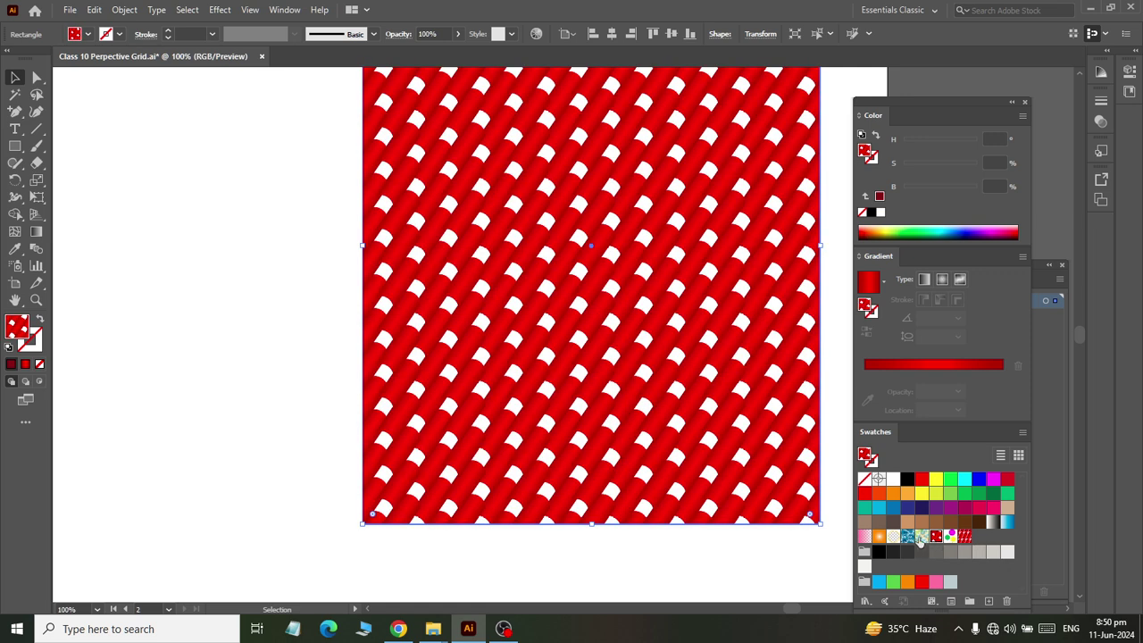
pyautogui.click(920, 537)
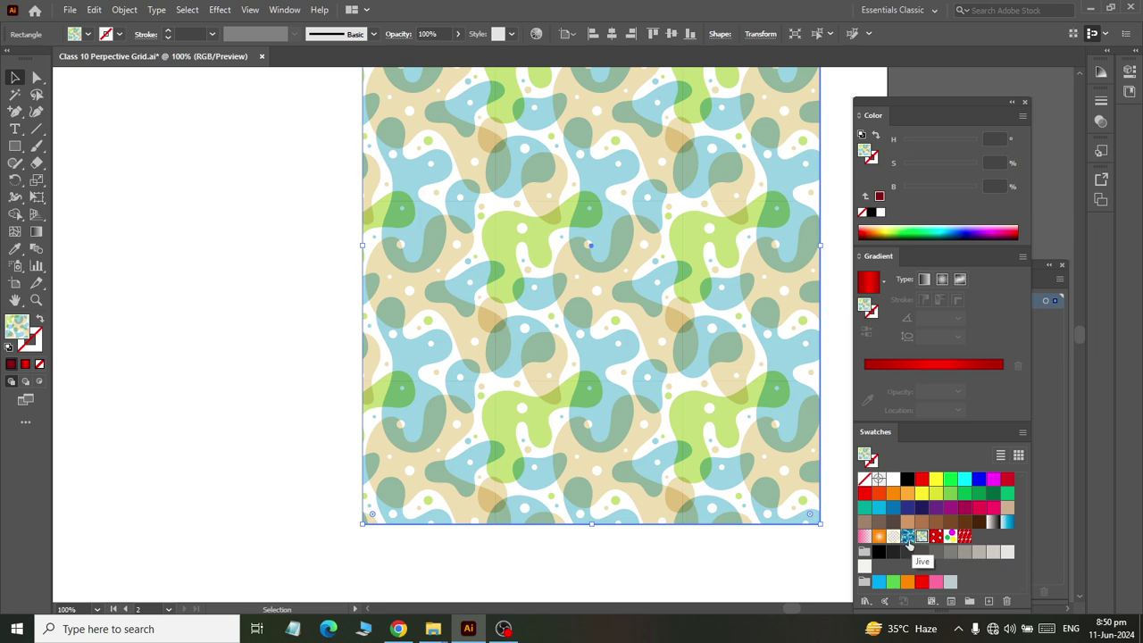
pyautogui.click(907, 537)
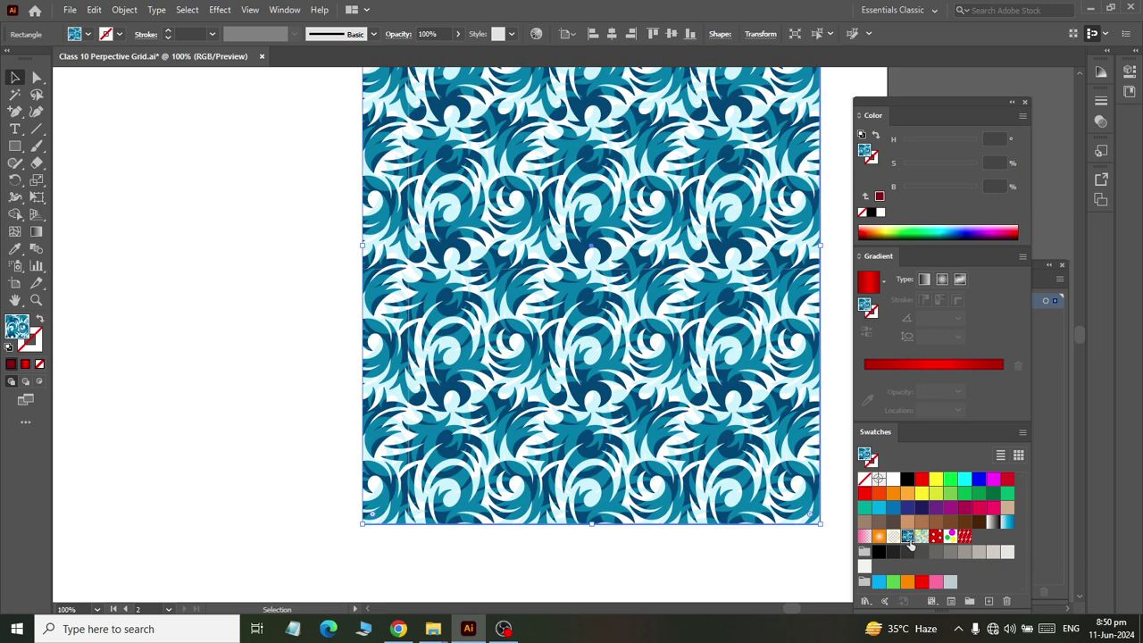
pyautogui.click(949, 536)
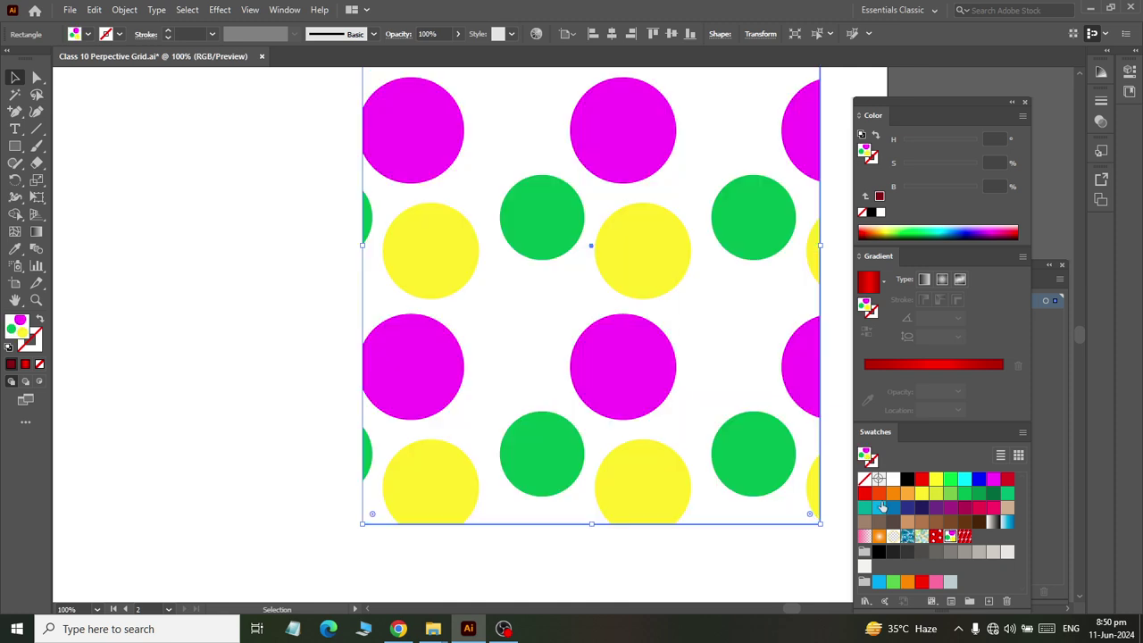
pyautogui.hotkey('ctrl', '-')
pyautogui.hotkey('ctrl', '-')
pyautogui.scroll(1, 364, 280)
pyautogui.hscroll(-2, 361, 278)
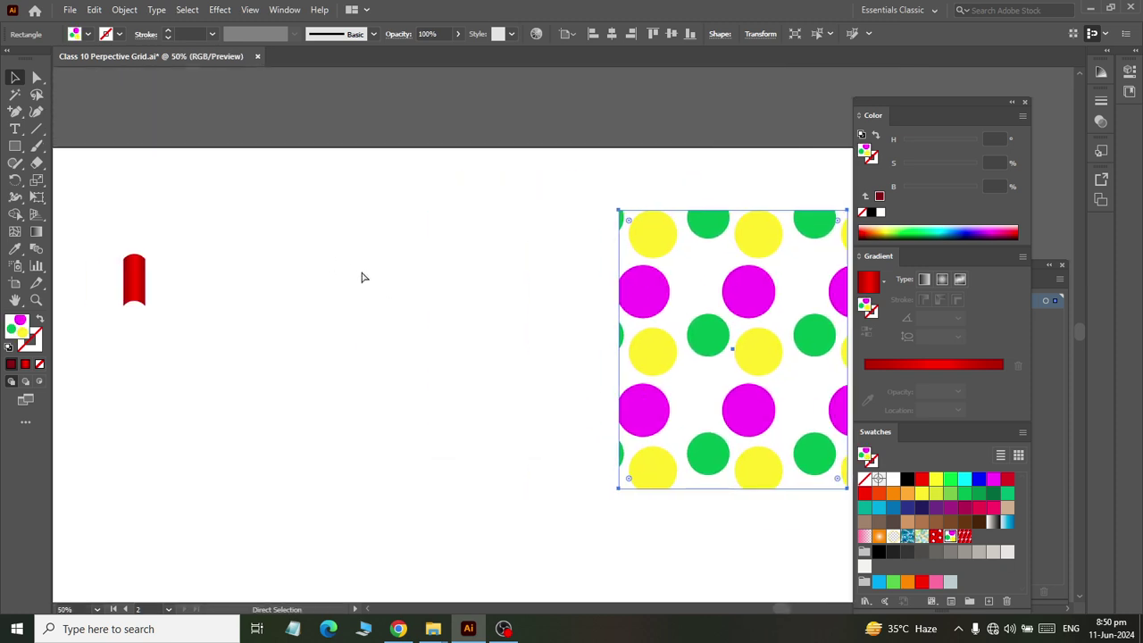
pyautogui.hscroll(-2, 359, 278)
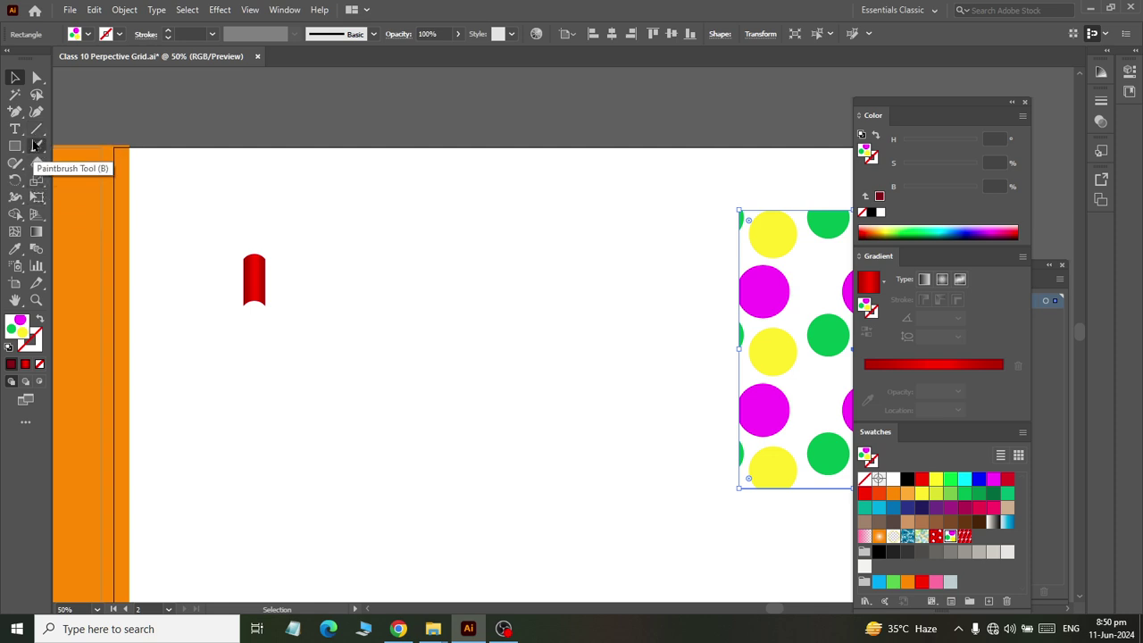
# Draw a tall red rounded rectangle to the right of the small tile
pyautogui.click(37, 128)
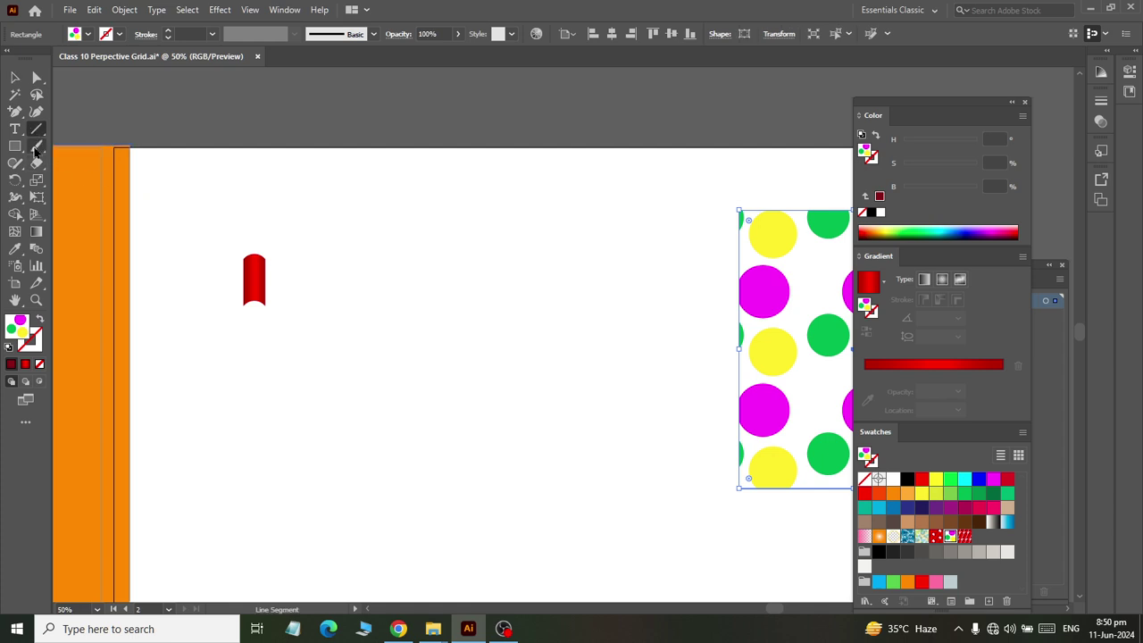
pyautogui.click(15, 147)
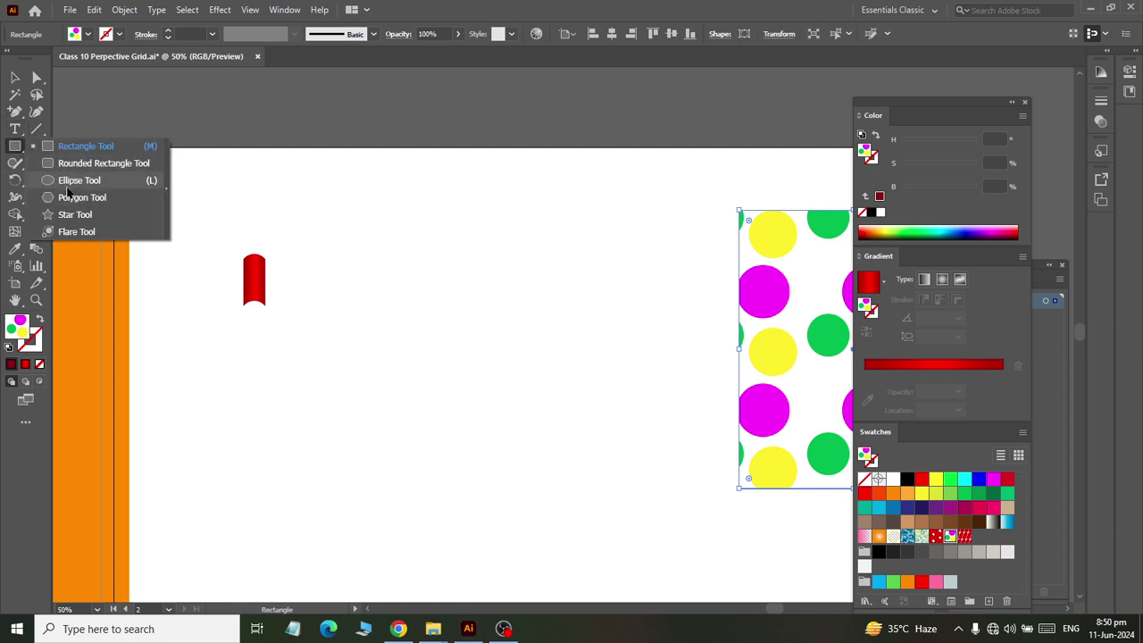
pyautogui.click(69, 164)
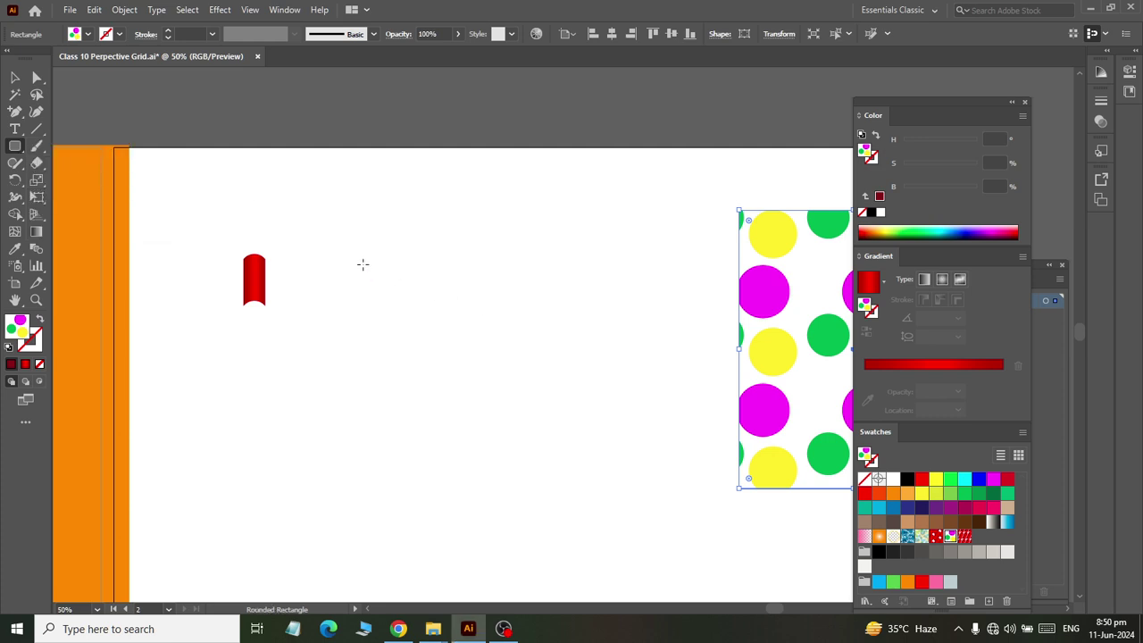
pyautogui.moveTo(362, 263); pyautogui.dragTo(398, 376)
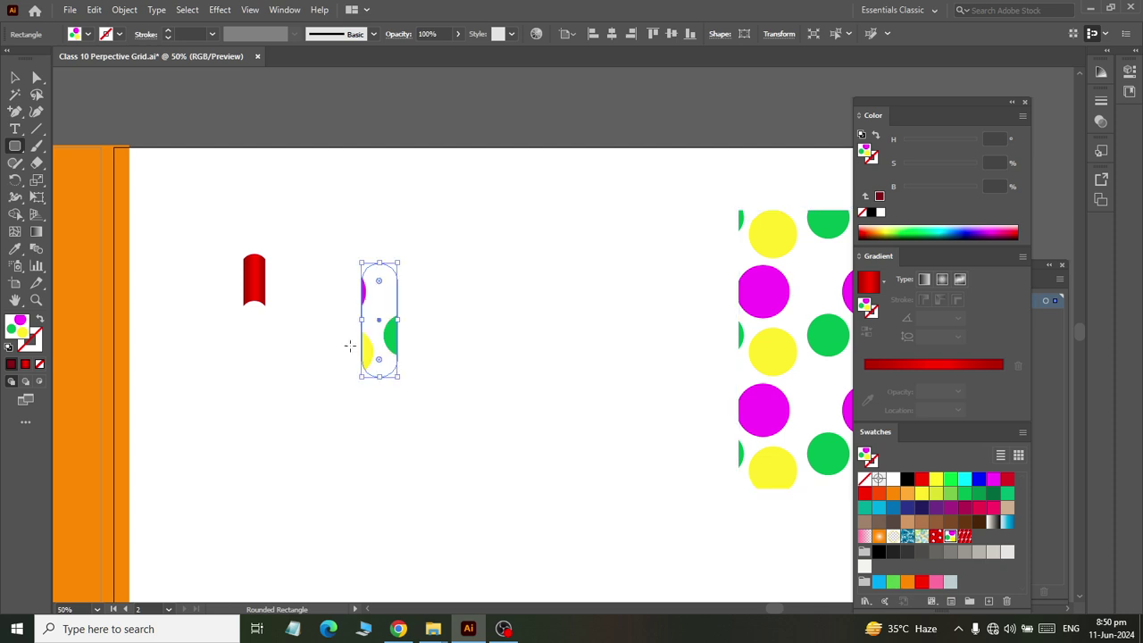
pyautogui.click(921, 480)
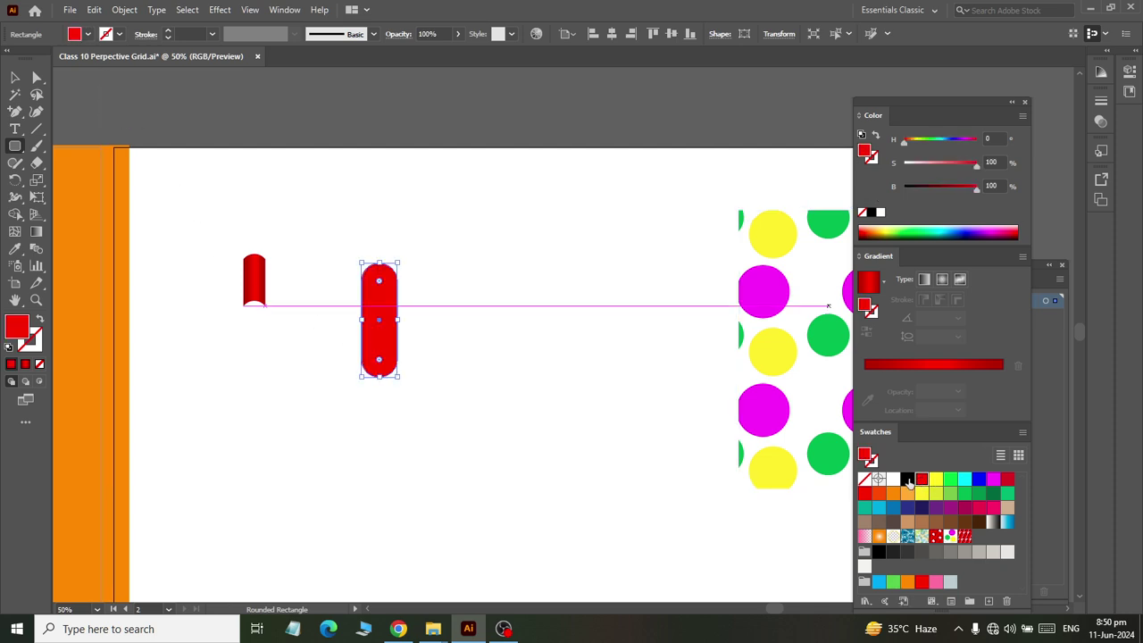
pyautogui.click(15, 78)
pyautogui.click(16, 180)
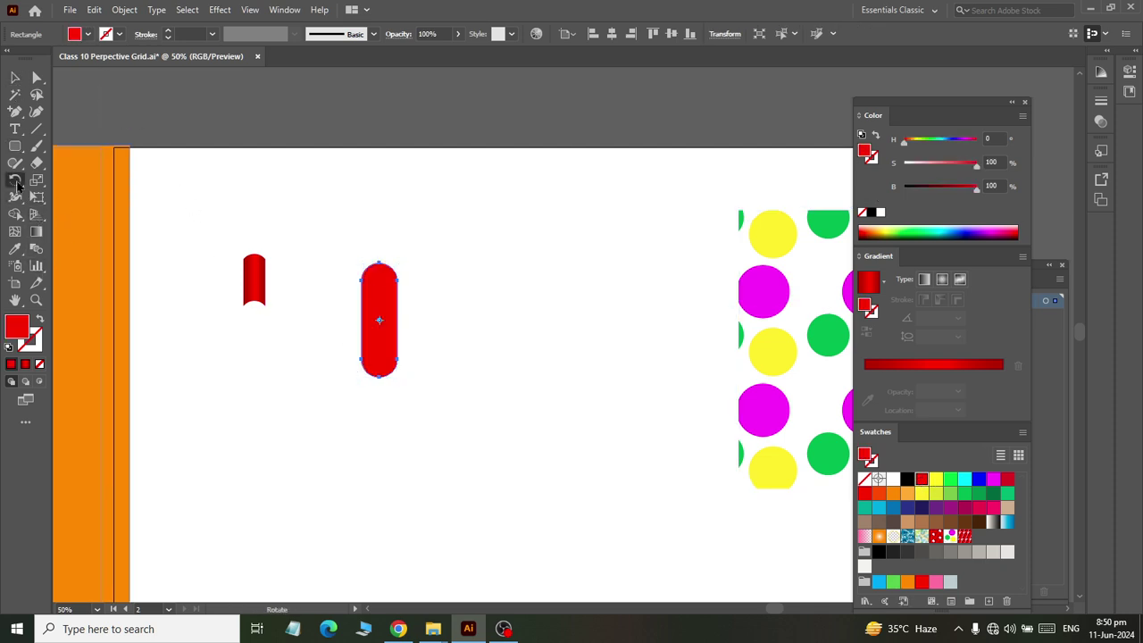
pyautogui.click(56, 197)
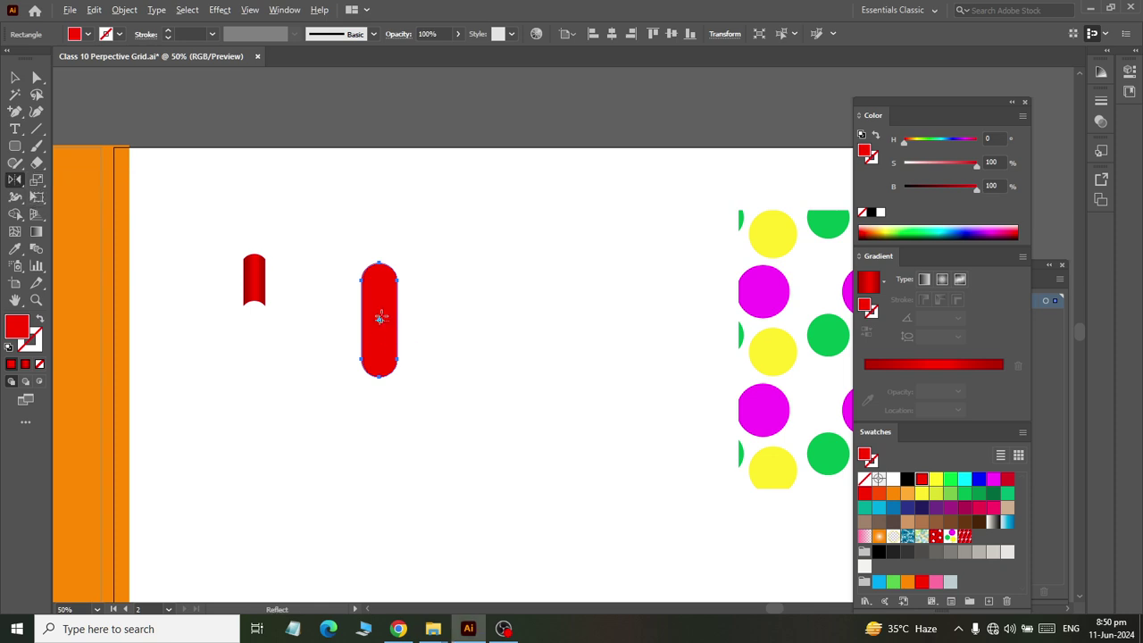
# Try a reflected copy of the pill, undo it, and reselect the pill
pyautogui.keyDown('alt'); pyautogui.click(380, 319); pyautogui.keyUp('alt')
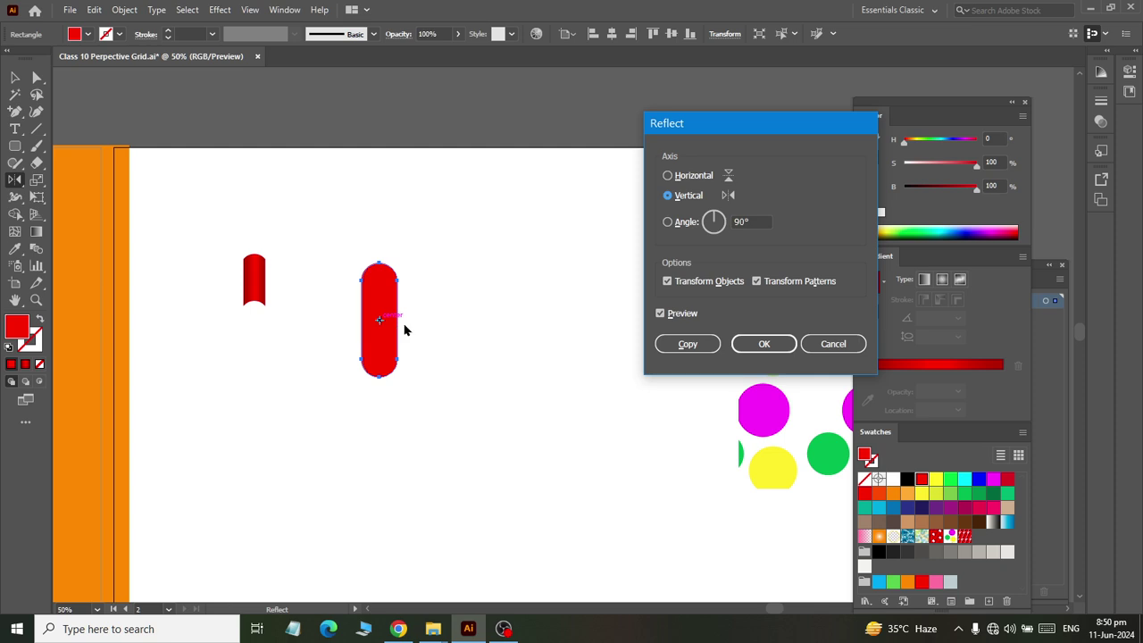
pyautogui.click(696, 223)
pyautogui.write('45')
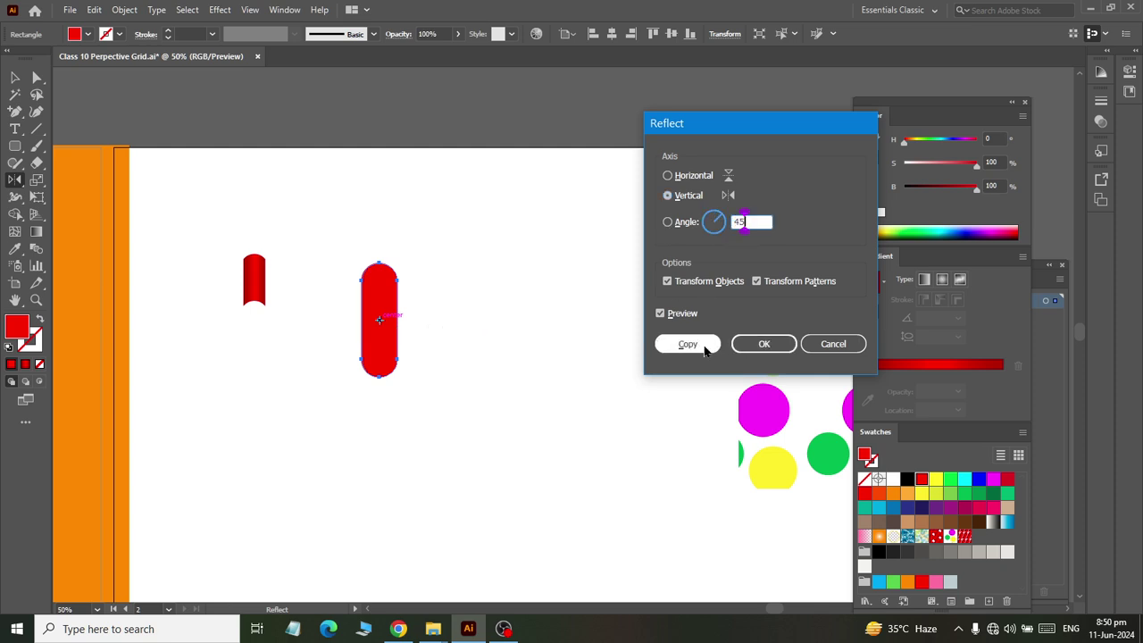
pyautogui.click(691, 344)
pyautogui.hotkey('ctrl', 'z')
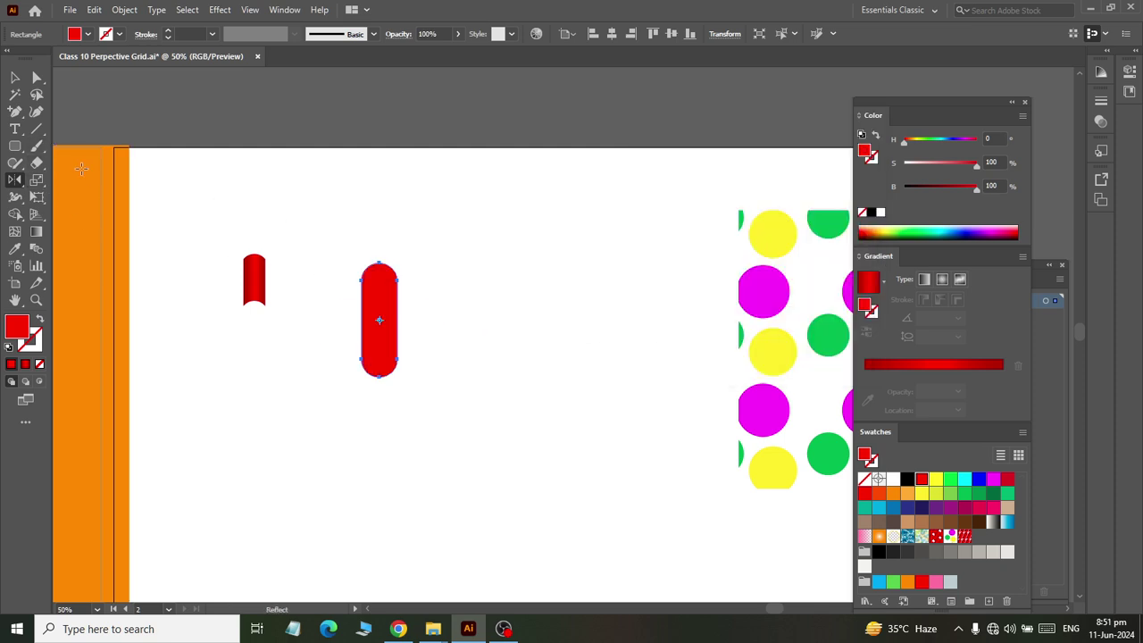
pyautogui.press('v')
pyautogui.click(395, 361)
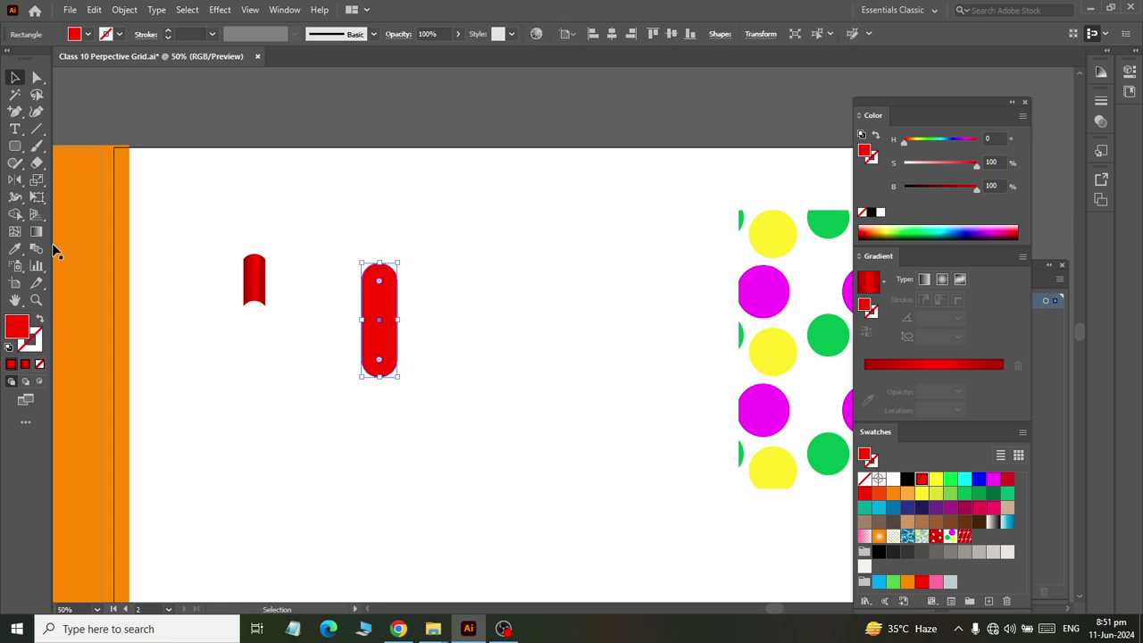
pyautogui.click(13, 181)
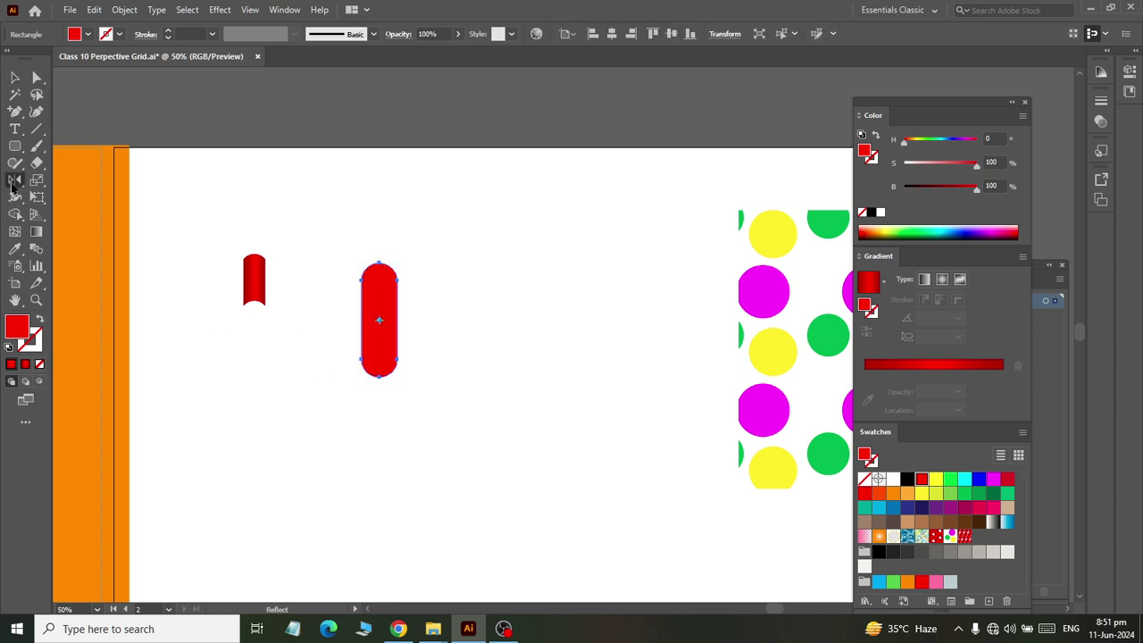
# Reopen the Reflect dialog and try a custom axis angle of 45°
pyautogui.keyDown('alt'); pyautogui.click(378, 322); pyautogui.keyUp('alt')
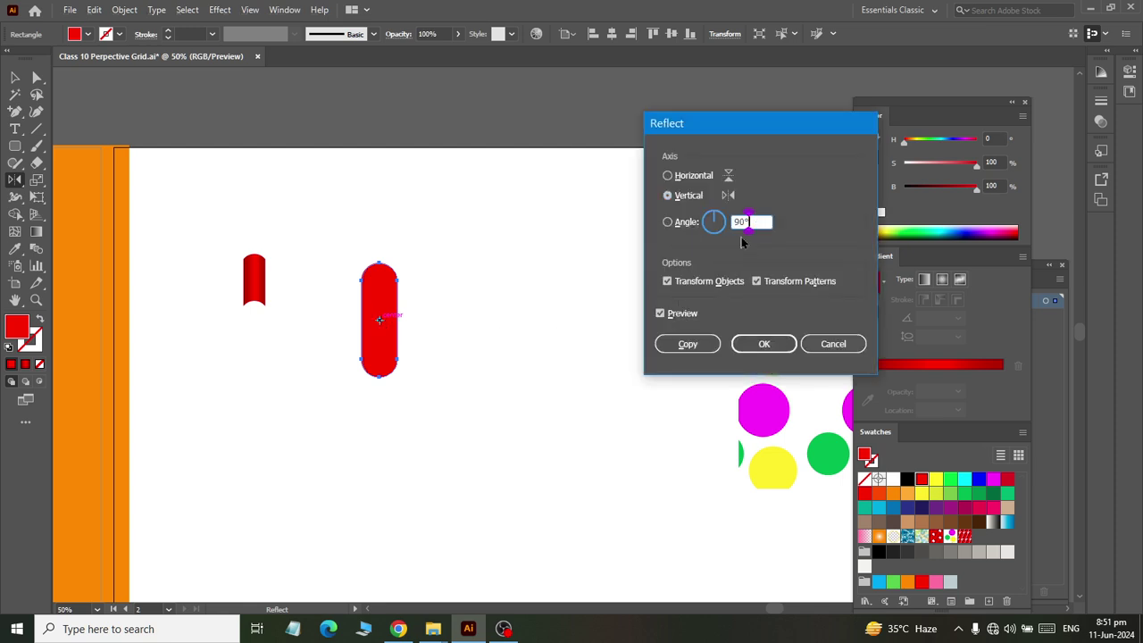
pyautogui.click(750, 222)
pyautogui.scroll(-5, 751, 221)
pyautogui.scroll(-4, 750, 222)
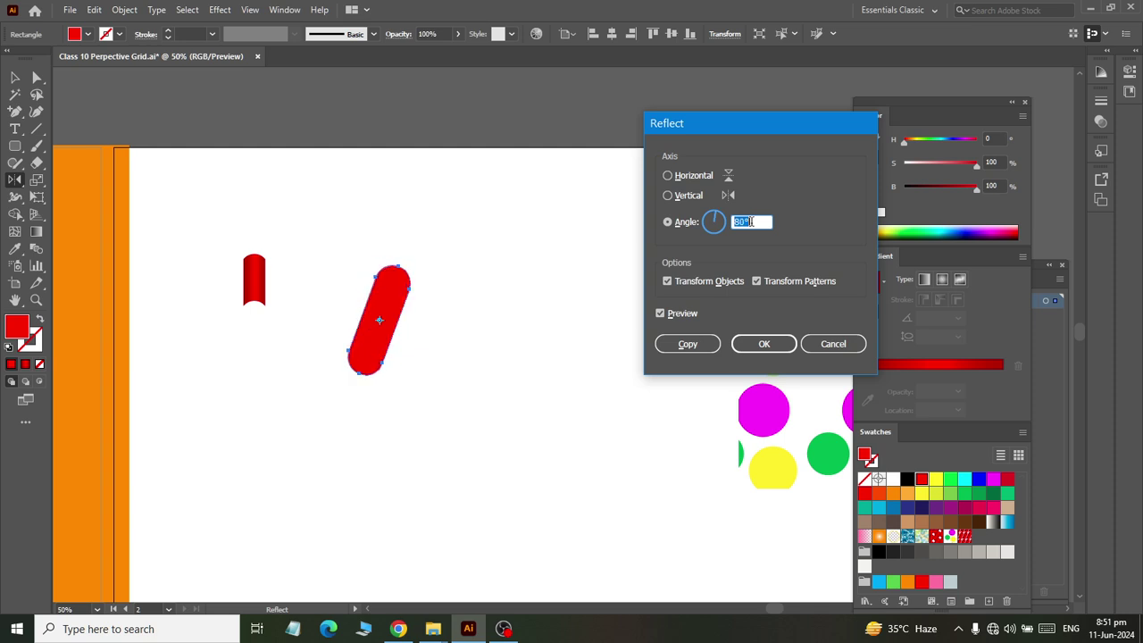
pyautogui.scroll(-4, 751, 221)
pyautogui.scroll(5, 751, 221)
pyautogui.scroll(8, 751, 221)
pyautogui.scroll(10, 751, 222)
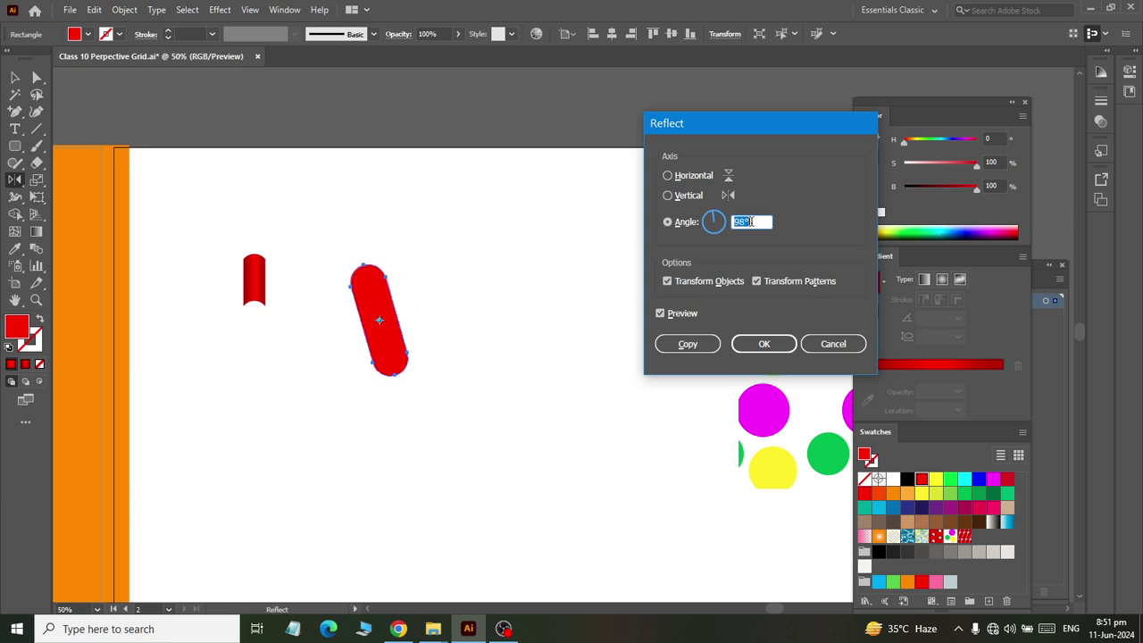
pyautogui.scroll(10, 751, 221)
pyautogui.scroll(6, 751, 221)
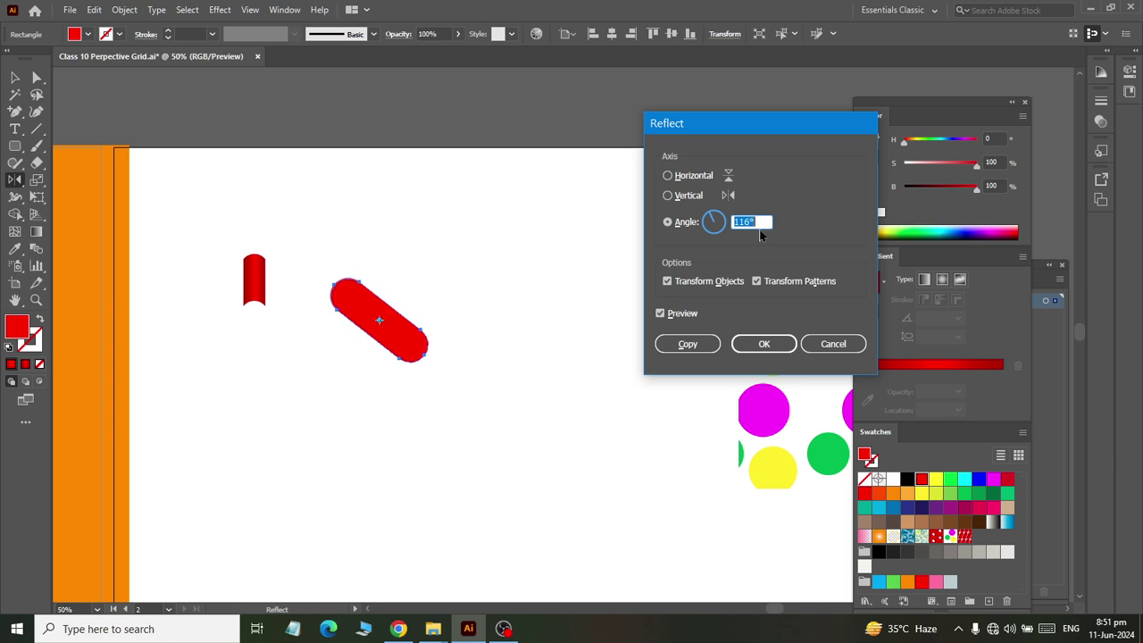
pyautogui.write('45')
# Preview 25°, then settle on a 15° axis and add a reflected copy of the pill
pyautogui.click(685, 315)
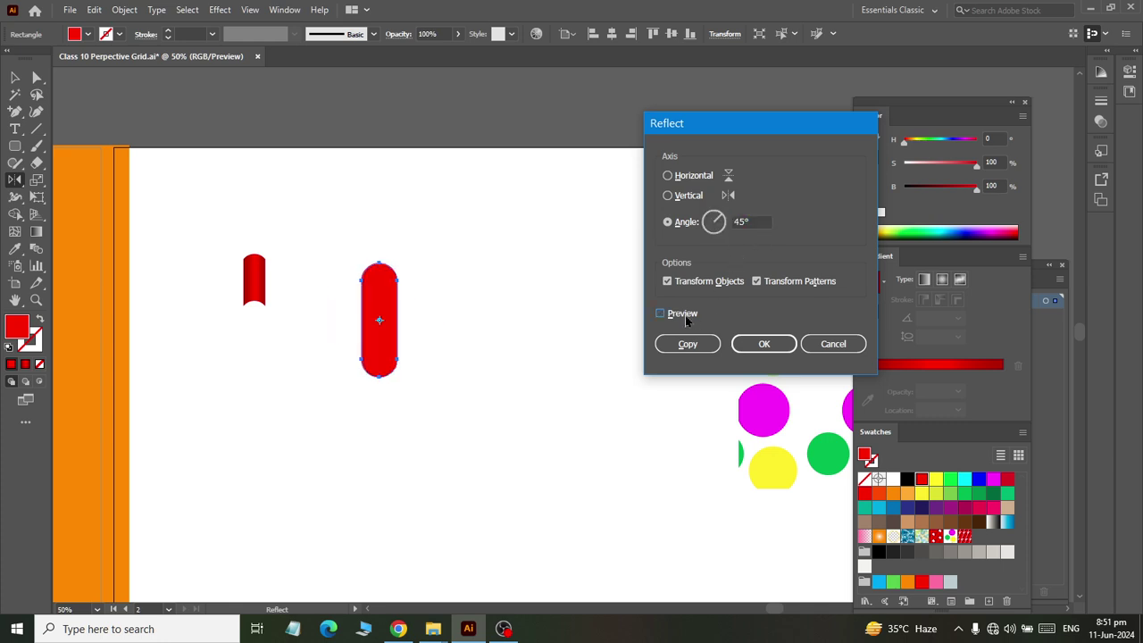
pyautogui.doubleClick(754, 221)
pyautogui.write('25')
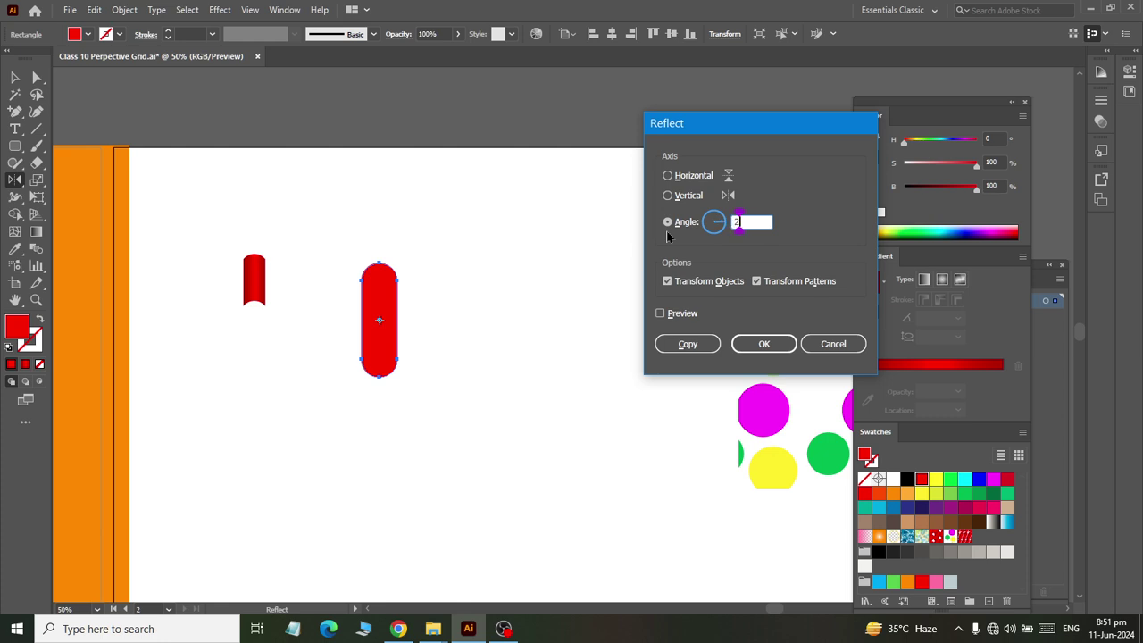
pyautogui.click(682, 315)
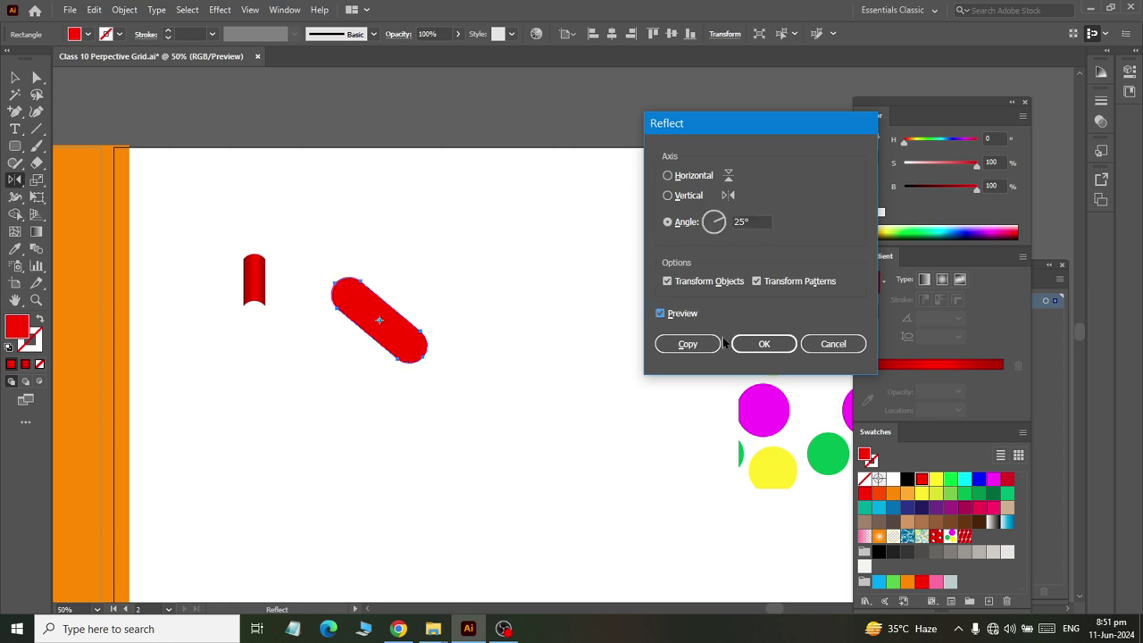
pyautogui.doubleClick(748, 221)
pyautogui.write('15')
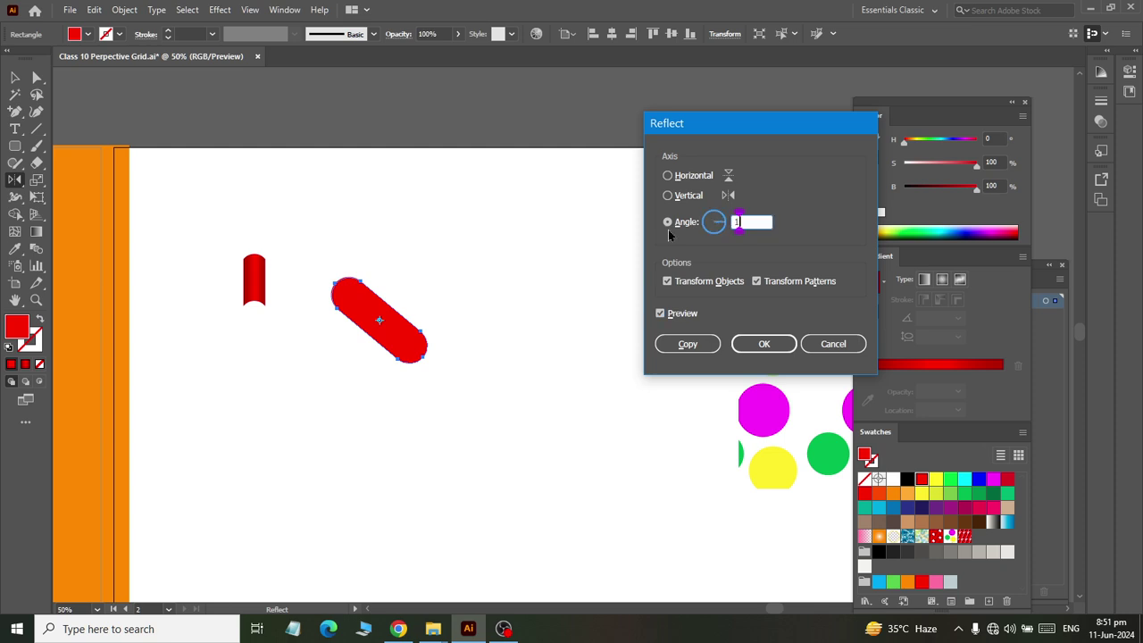
pyautogui.click(687, 314)
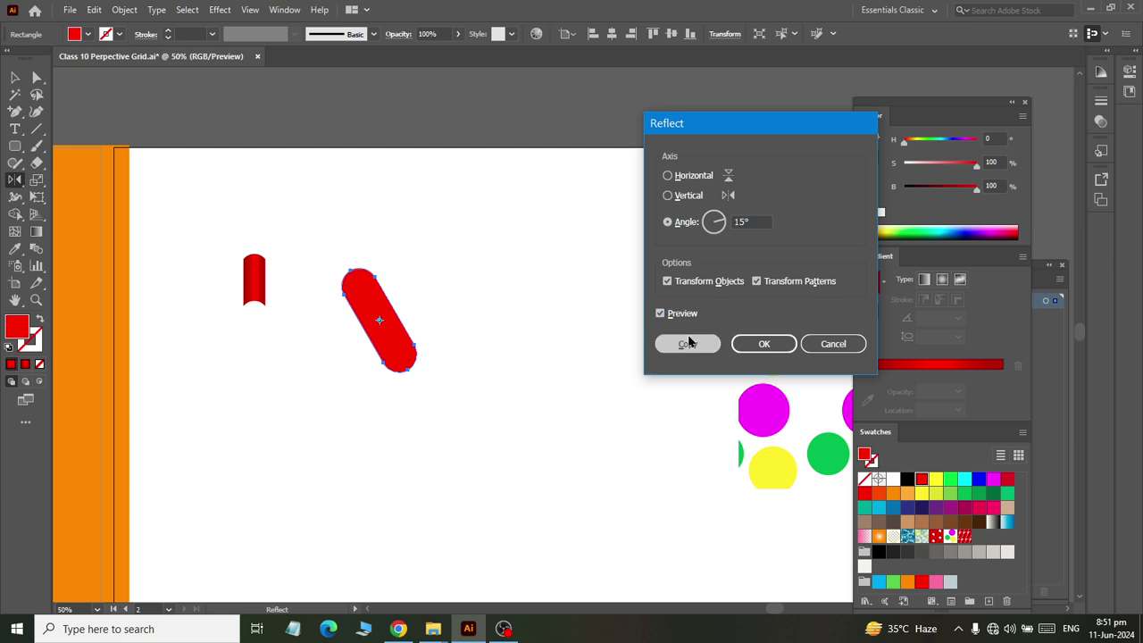
pyautogui.click(685, 341)
# Select the reflected shape and set up a horizontal-axis reflection in the Reflect dialog
pyautogui.click(15, 78)
pyautogui.click(419, 317)
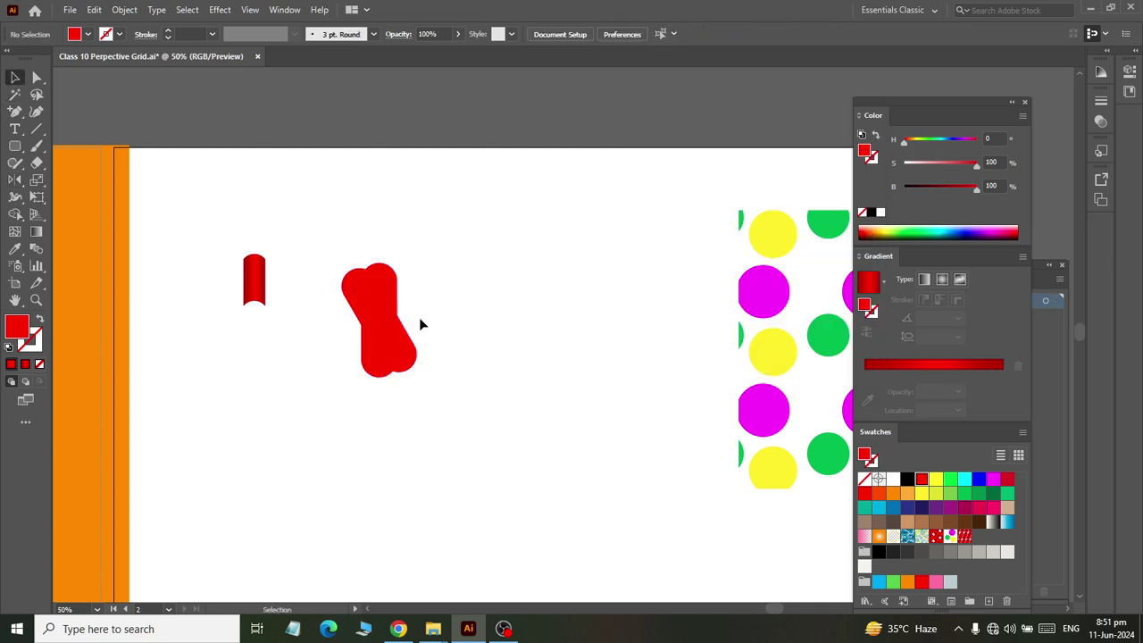
pyautogui.click(395, 327)
pyautogui.click(15, 180)
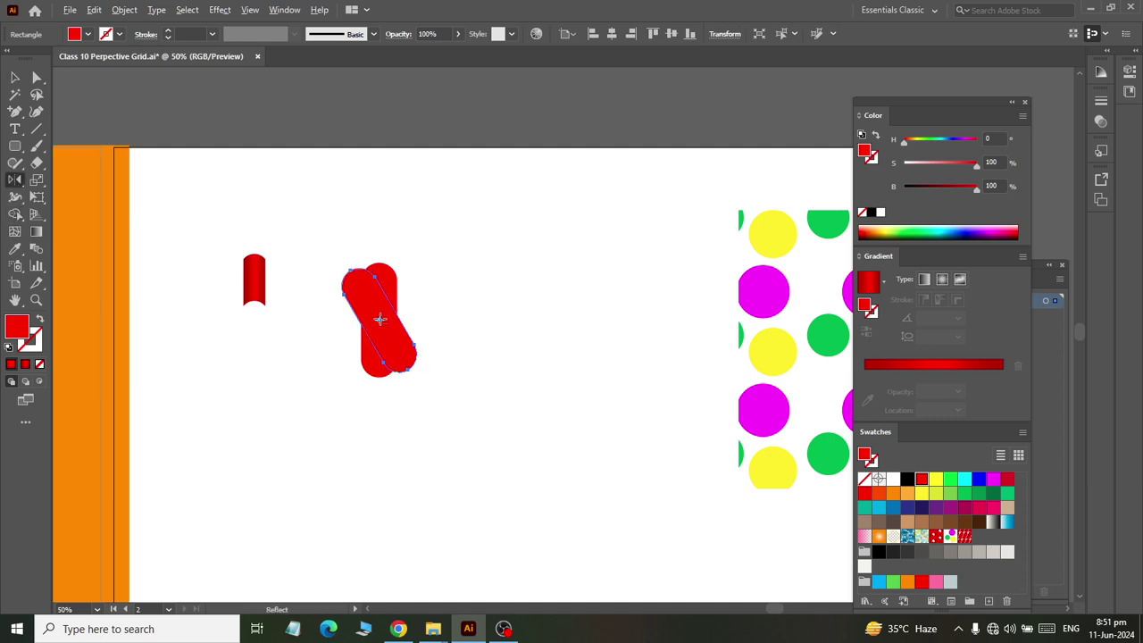
pyautogui.keyDown('alt'); pyautogui.click(381, 319); pyautogui.keyUp('alt')
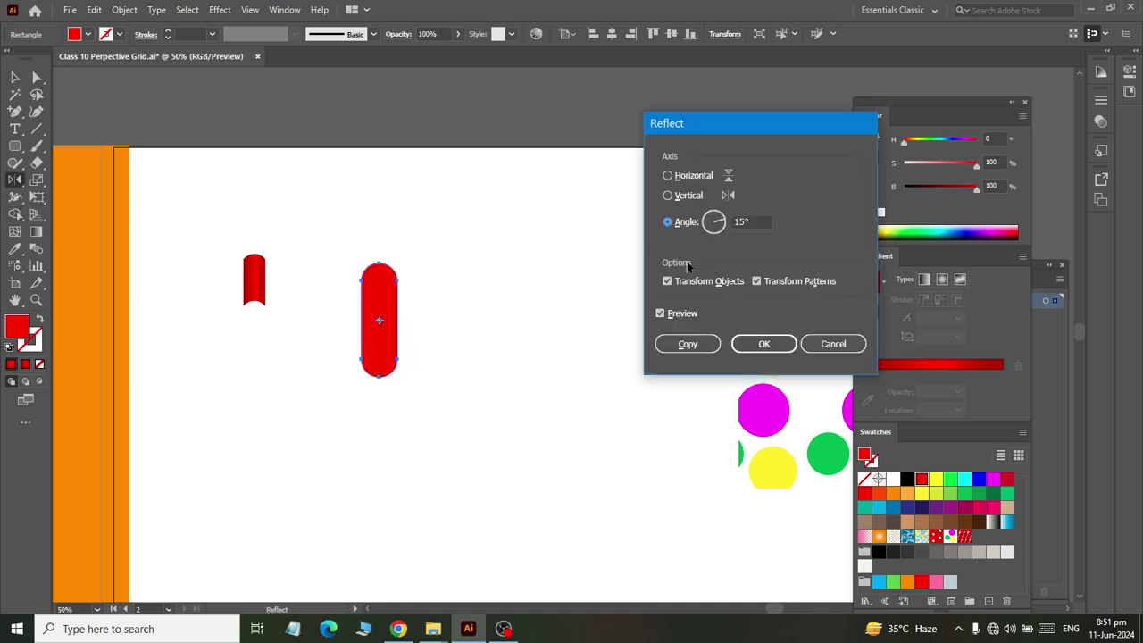
pyautogui.click(689, 178)
# Add a horizontally mirrored copy, reposition the crossed pills and select both
pyautogui.click(687, 344)
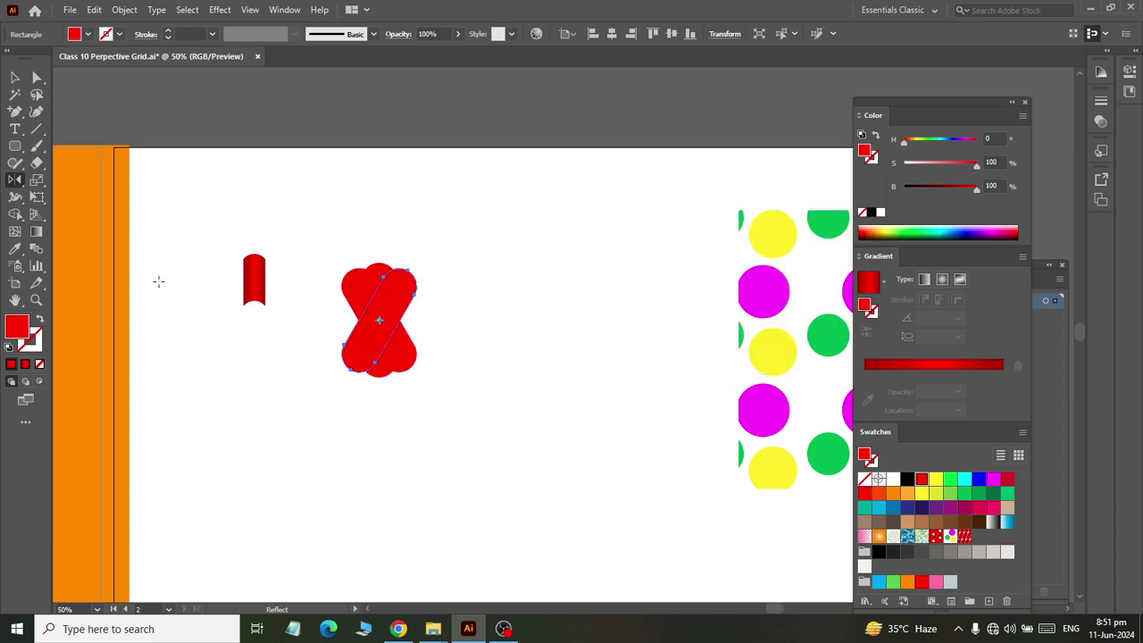
pyautogui.click(15, 77)
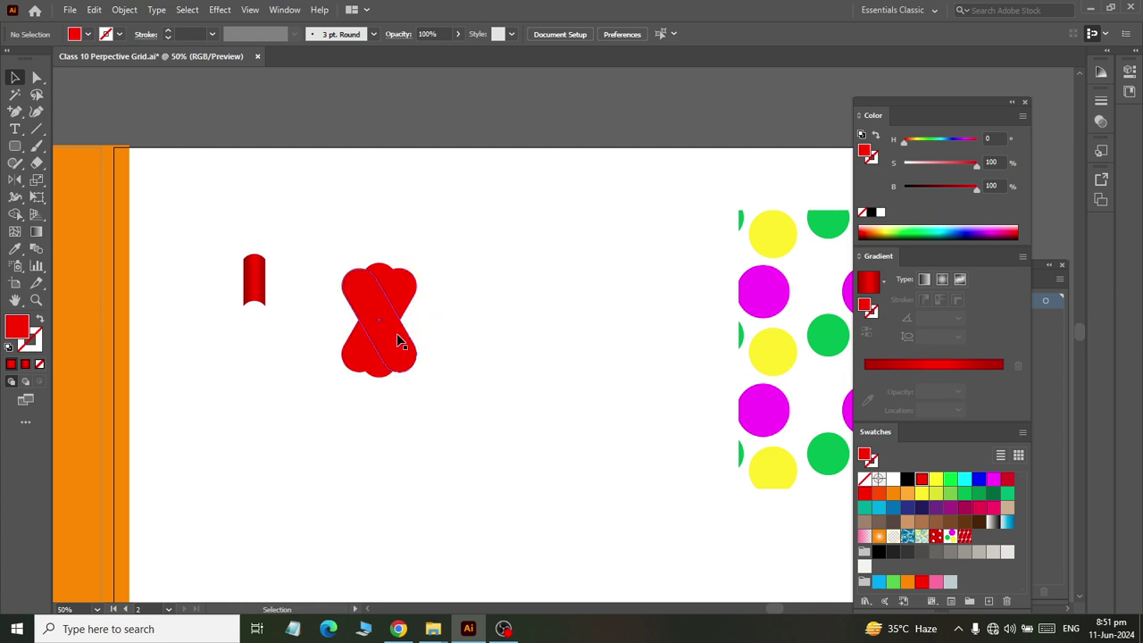
pyautogui.click(378, 324)
pyautogui.moveTo(381, 320); pyautogui.dragTo(332, 483)
pyautogui.moveTo(397, 337)
pyautogui.mouseDown()
pyautogui.moveTo(419, 342)
pyautogui.moveTo(447, 289)
pyautogui.moveTo(489, 269)
pyautogui.mouseUp()
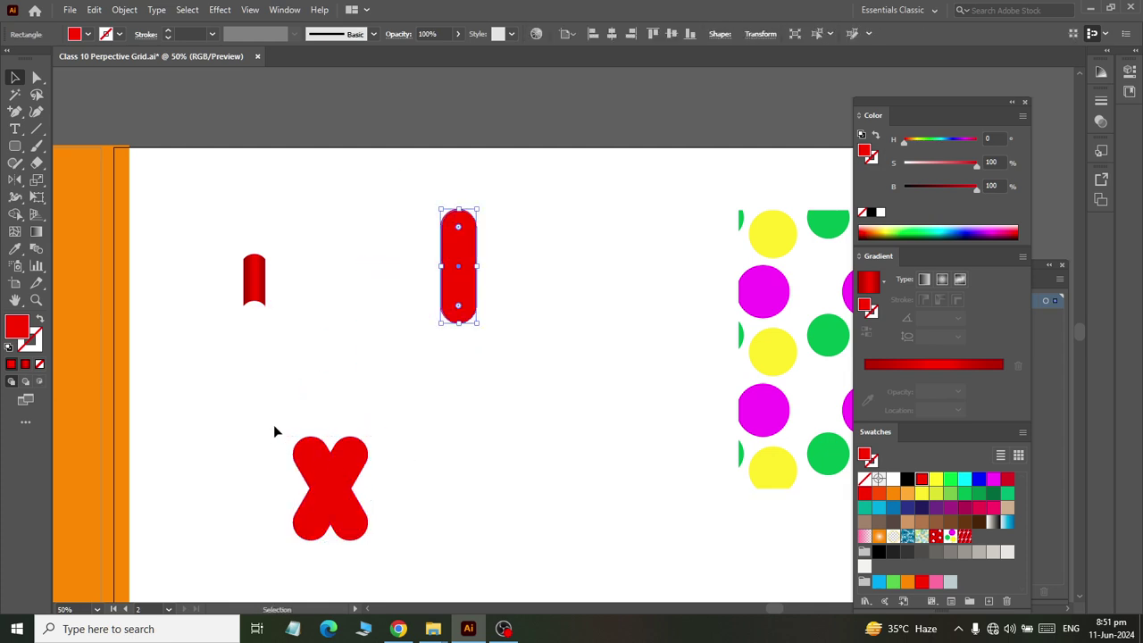
pyautogui.click(339, 496)
# Use Shape Builder to delete the bottom lobes and merge the rest into a heart
pyautogui.click(15, 214)
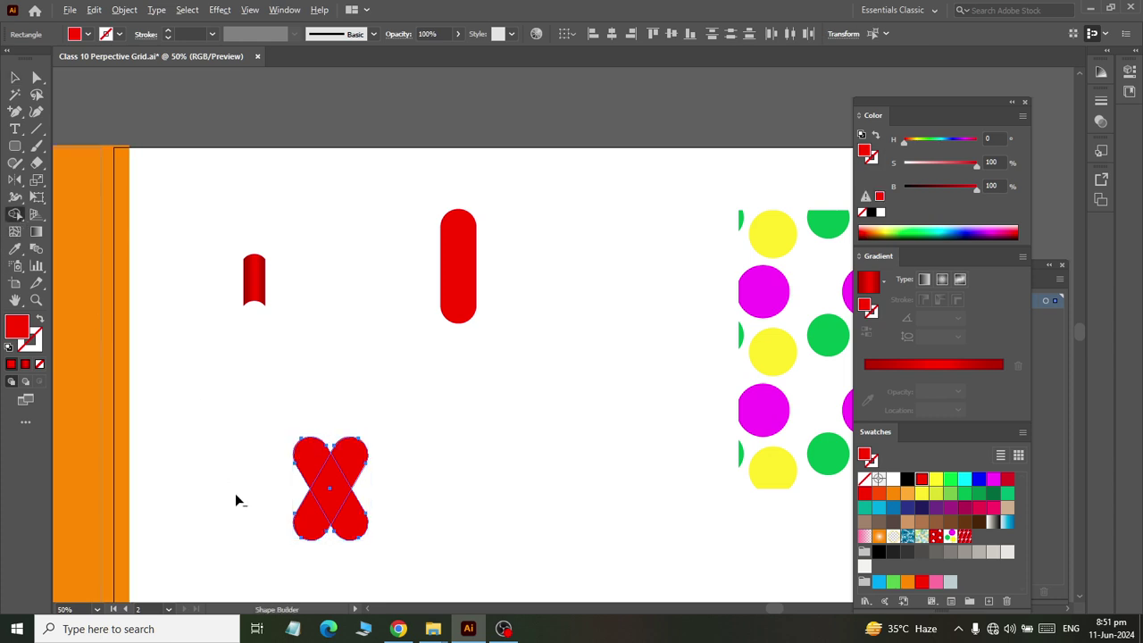
pyautogui.moveTo(237, 496); pyautogui.dragTo(353, 547)
pyautogui.moveTo(350, 460)
pyautogui.mouseDown()
pyautogui.moveTo(309, 472)
pyautogui.moveTo(322, 482)
pyautogui.mouseUp()
pyautogui.click(15, 77)
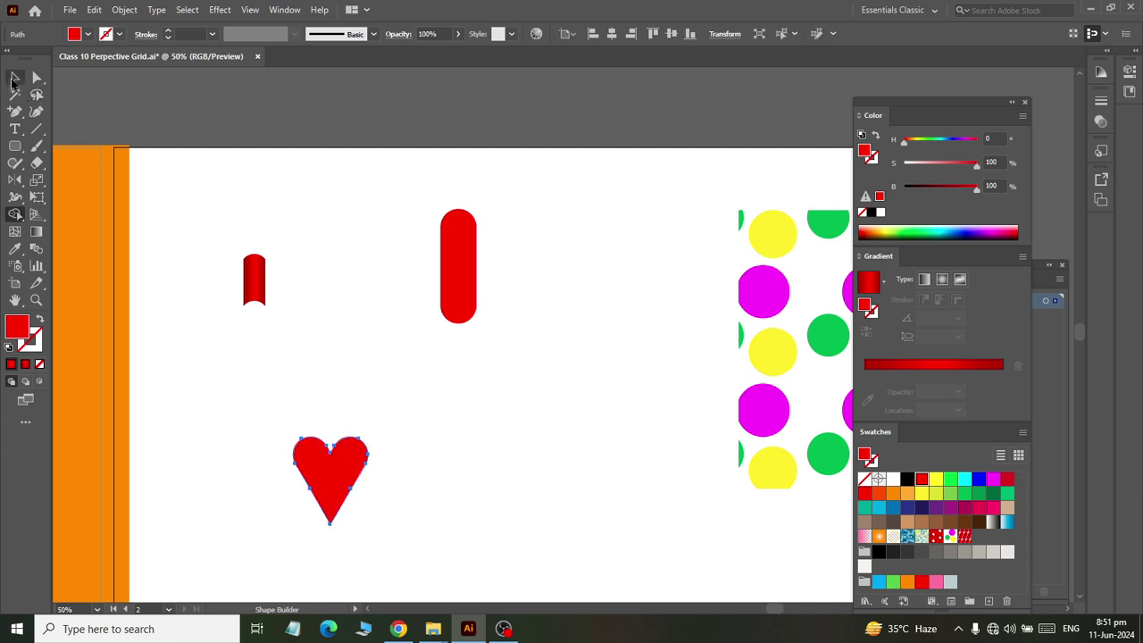
# Resize the heart to be shorter and wider
pyautogui.click(348, 419)
pyautogui.click(339, 516)
pyautogui.moveTo(332, 525); pyautogui.dragTo(330, 505)
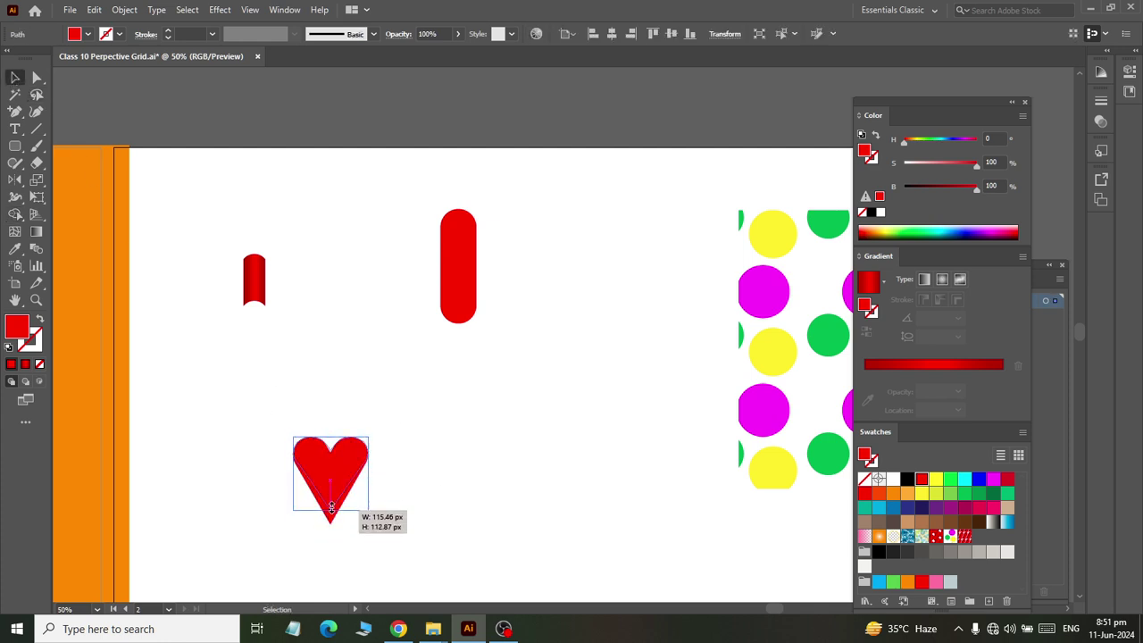
pyautogui.click(372, 470)
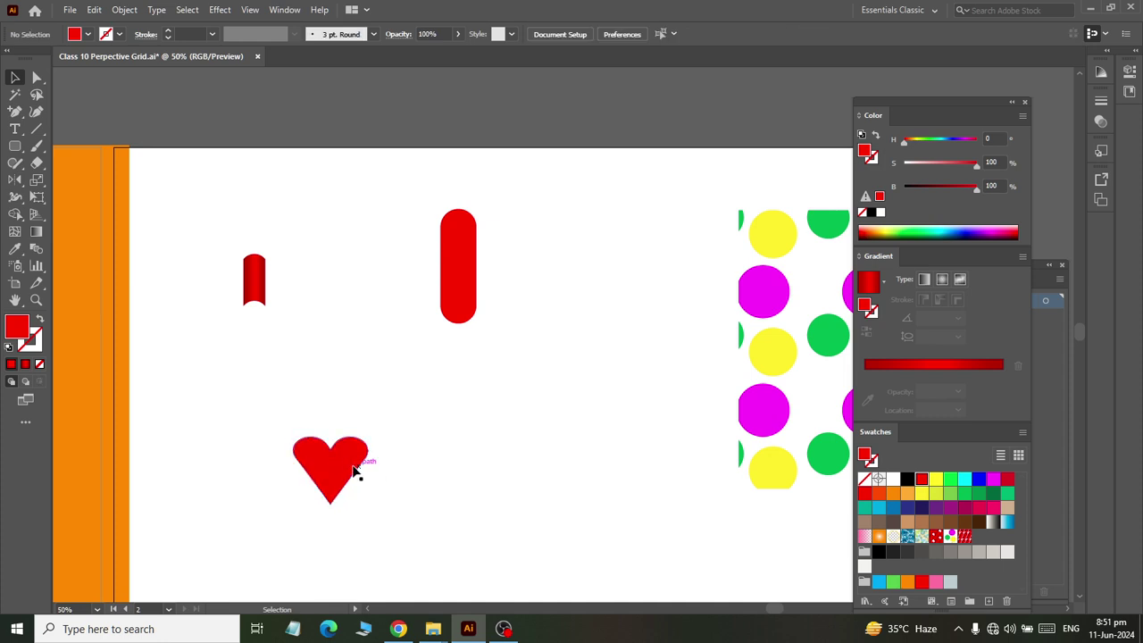
pyautogui.click(357, 467)
pyautogui.moveTo(369, 470)
pyautogui.mouseDown()
pyautogui.moveTo(382, 473)
pyautogui.moveTo(366, 494)
pyautogui.moveTo(301, 398)
pyautogui.mouseUp()
# Nudge the heart into place and recolour it pink
pyautogui.click(348, 482)
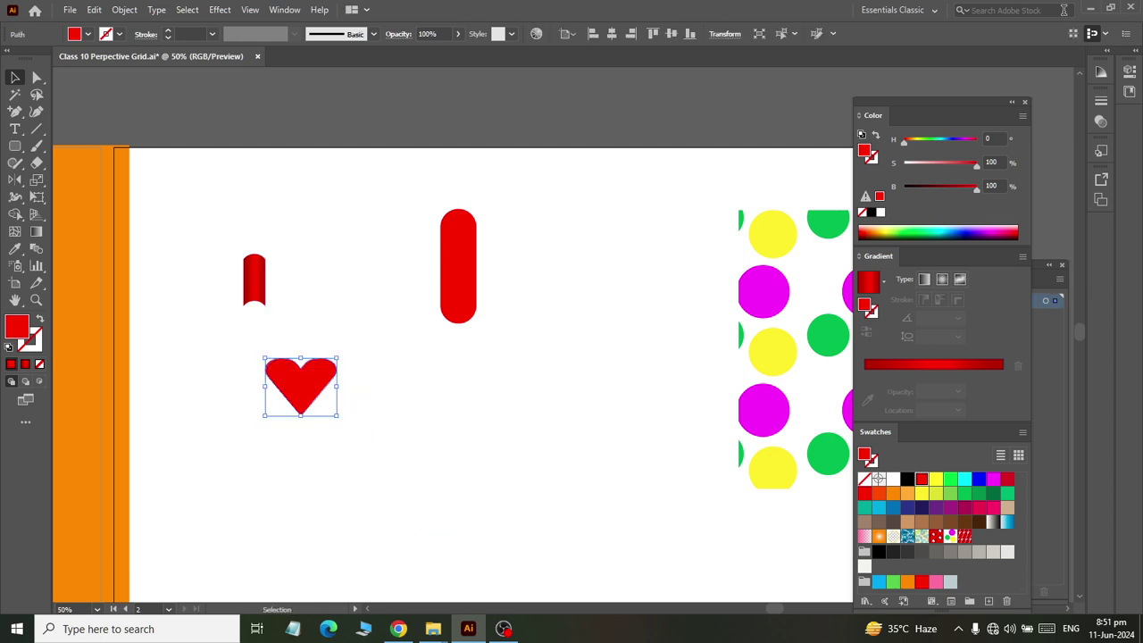
pyautogui.moveTo(339, 381); pyautogui.dragTo(366, 390)
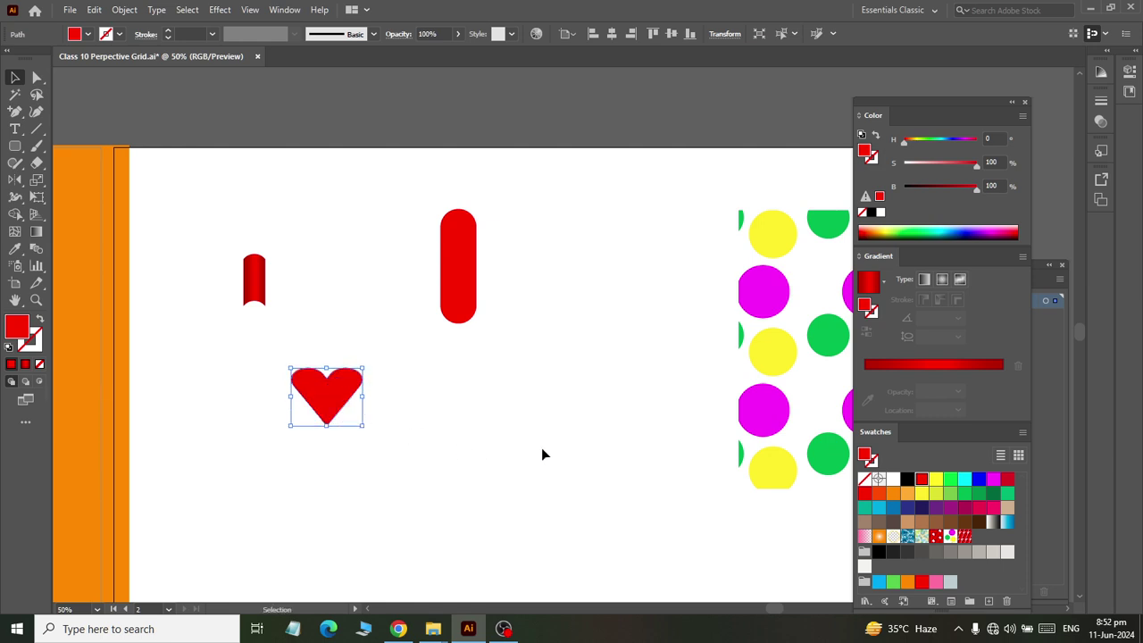
pyautogui.click(991, 479)
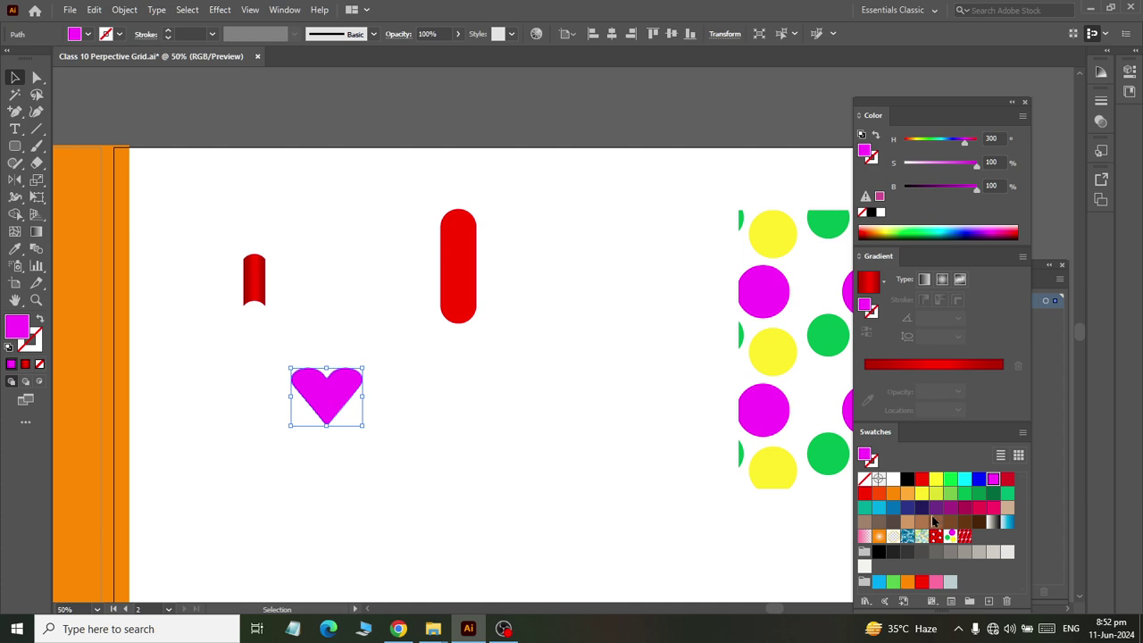
pyautogui.click(935, 581)
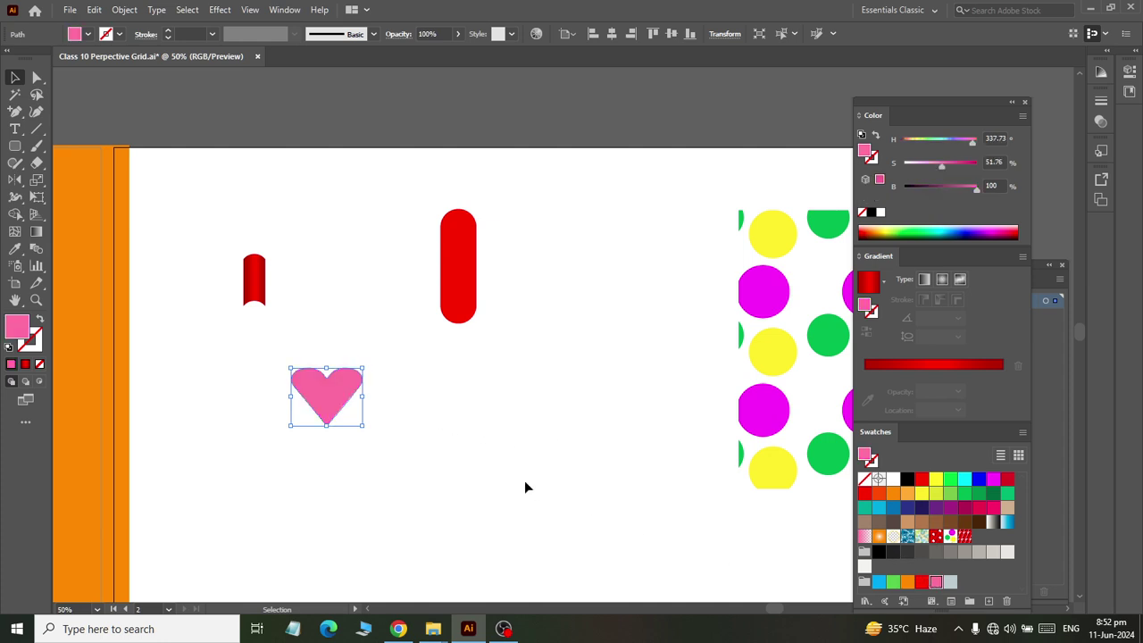
pyautogui.click(527, 488)
# Make two copies of the heart and colour them dark red and orange
pyautogui.moveTo(345, 403); pyautogui.dragTo(735, 486)
pyautogui.moveTo(376, 424); pyautogui.dragTo(291, 440)
pyautogui.click(1007, 479)
pyautogui.click(423, 492)
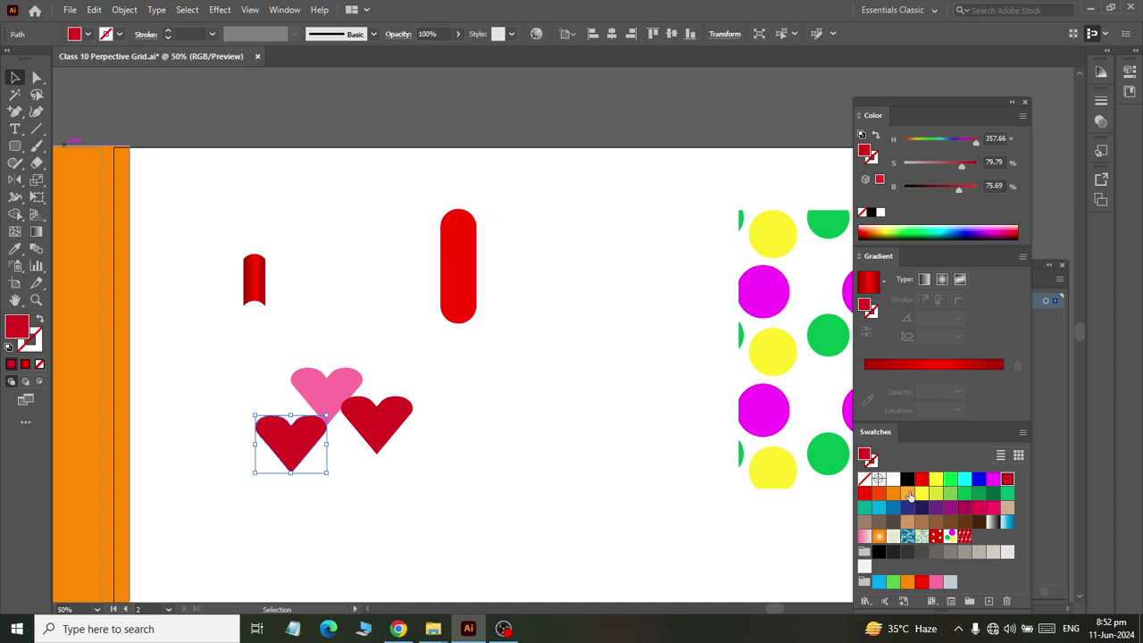
pyautogui.click(907, 493)
pyautogui.click(356, 510)
pyautogui.moveTo(303, 443)
pyautogui.mouseDown()
pyautogui.moveTo(295, 417)
pyautogui.moveTo(284, 427)
pyautogui.mouseUp()
# Turn the pink heart upside down on top, arrange the cluster, and shrink all three together
pyautogui.click(331, 394)
pyautogui.click(368, 413)
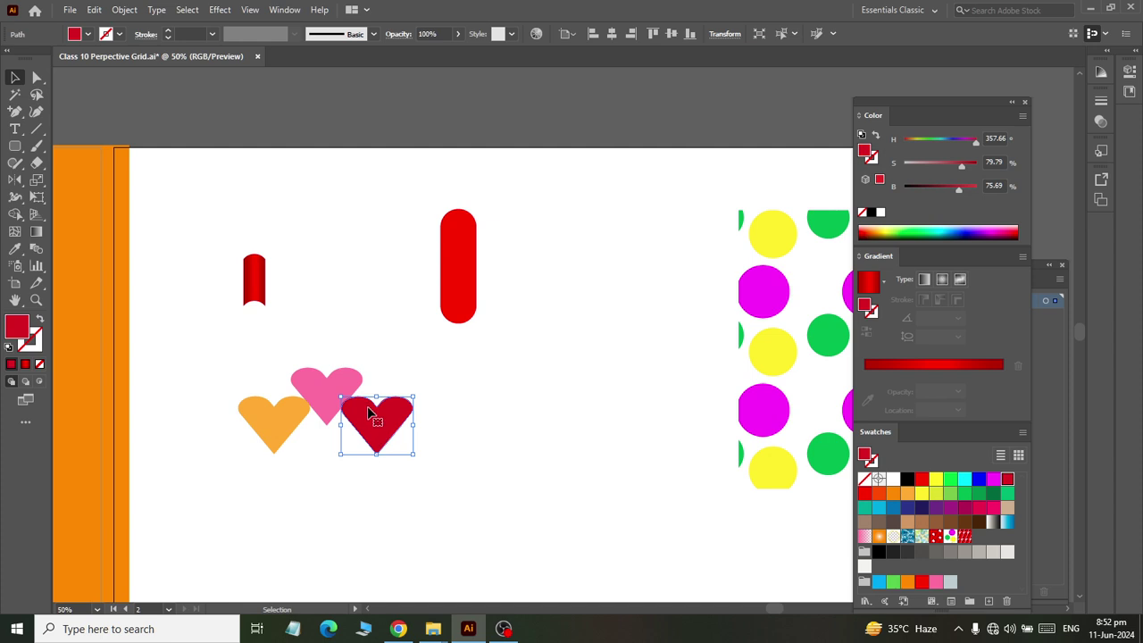
pyautogui.moveTo(320, 385); pyautogui.dragTo(325, 367)
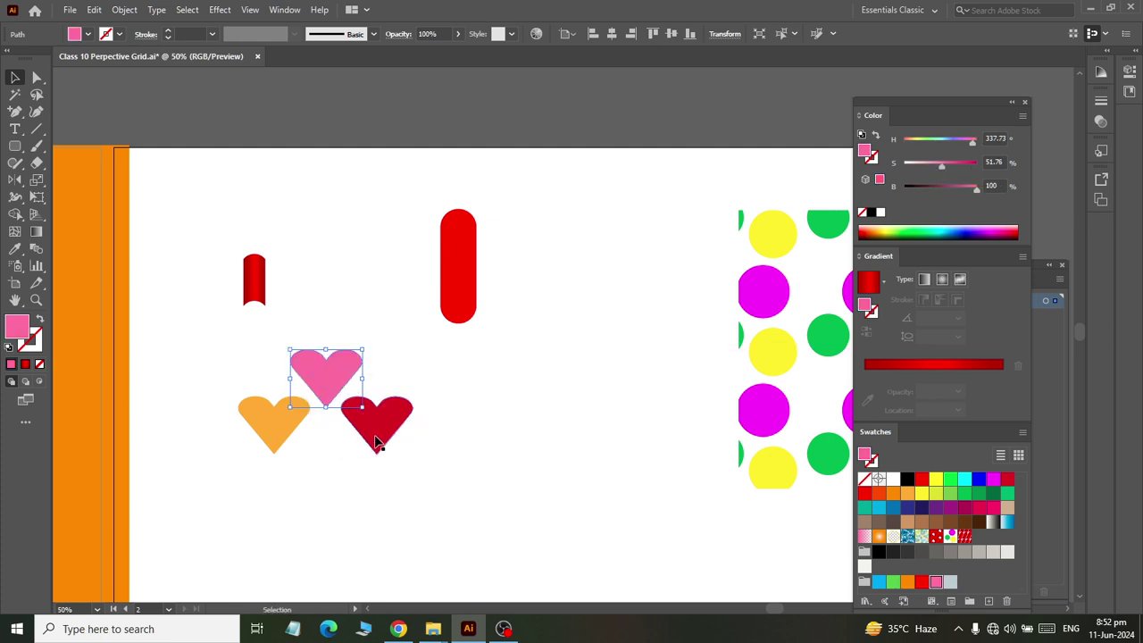
pyautogui.moveTo(369, 409)
pyautogui.mouseDown()
pyautogui.moveTo(351, 413)
pyautogui.moveTo(262, 347)
pyautogui.mouseUp()
pyautogui.moveTo(374, 448); pyautogui.dragTo(368, 457)
pyautogui.moveTo(270, 419); pyautogui.dragTo(290, 437)
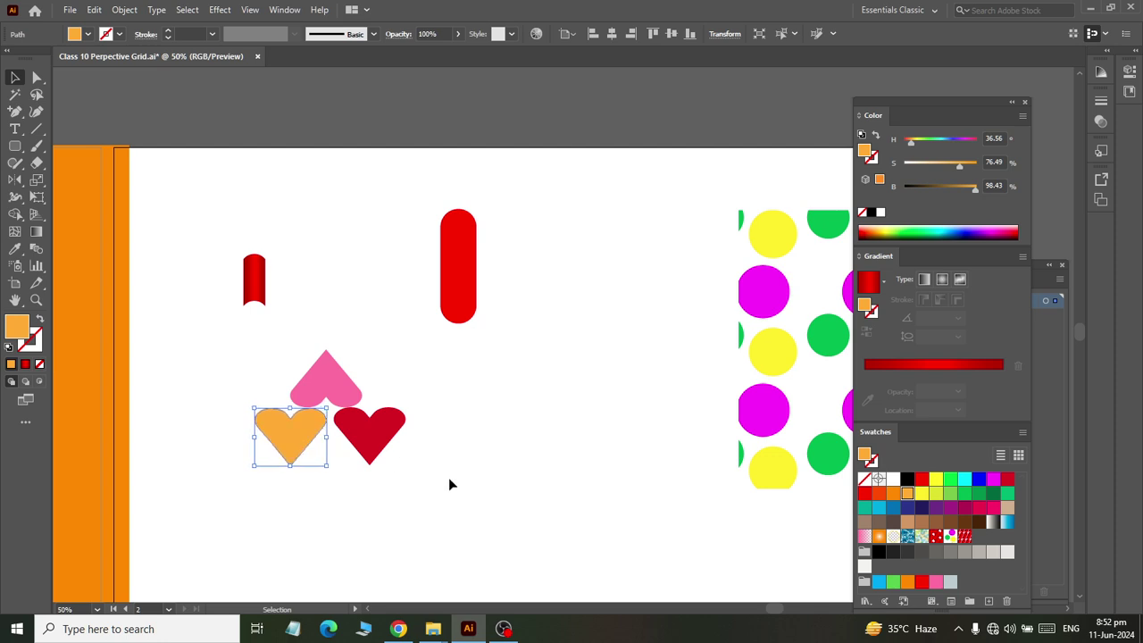
pyautogui.click(368, 445)
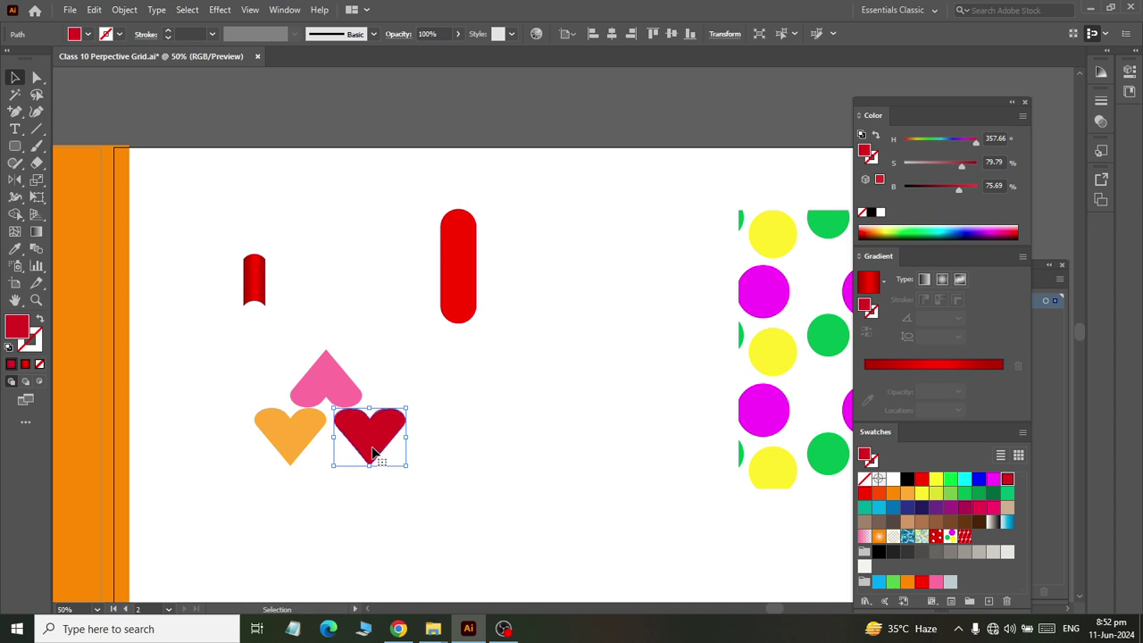
pyautogui.moveTo(373, 453); pyautogui.dragTo(370, 452)
pyautogui.moveTo(230, 364)
pyautogui.mouseDown()
pyautogui.moveTo(301, 412)
pyautogui.moveTo(515, 506)
pyautogui.mouseUp()
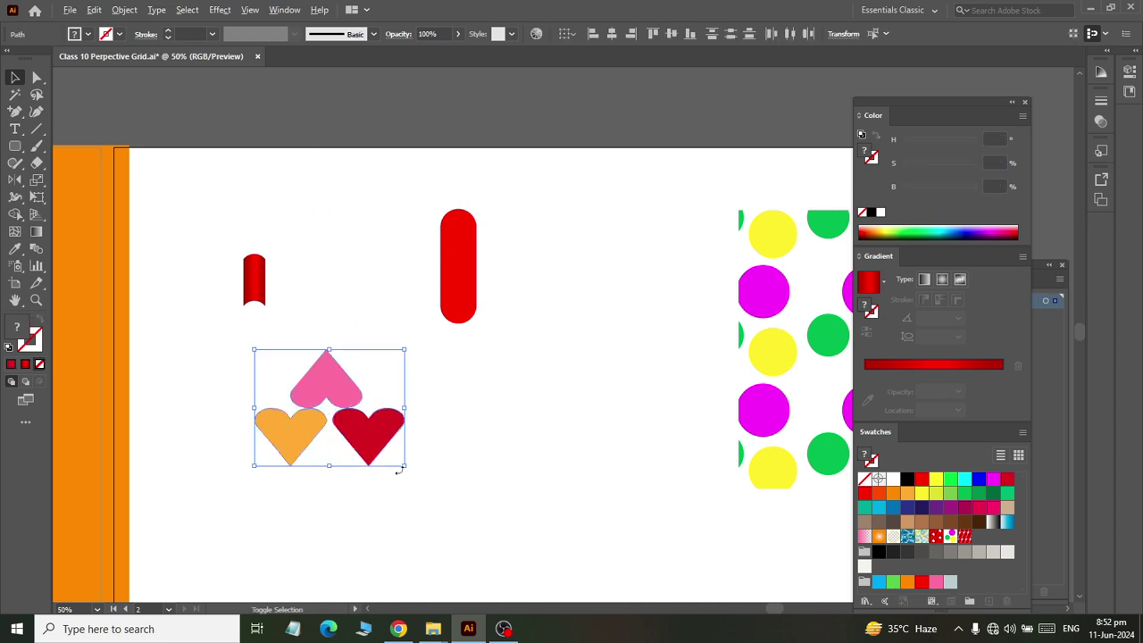
pyautogui.moveTo(404, 470); pyautogui.dragTo(379, 447)
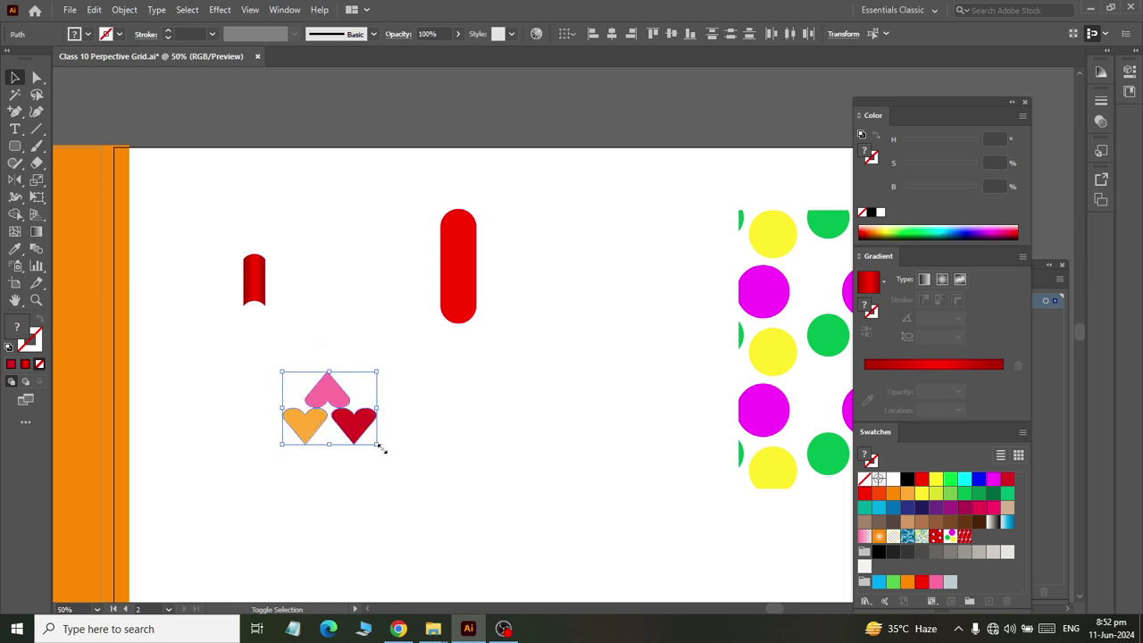
# Make a new pattern from the three hearts and name it NewHeartDes
pyautogui.click(299, 9)
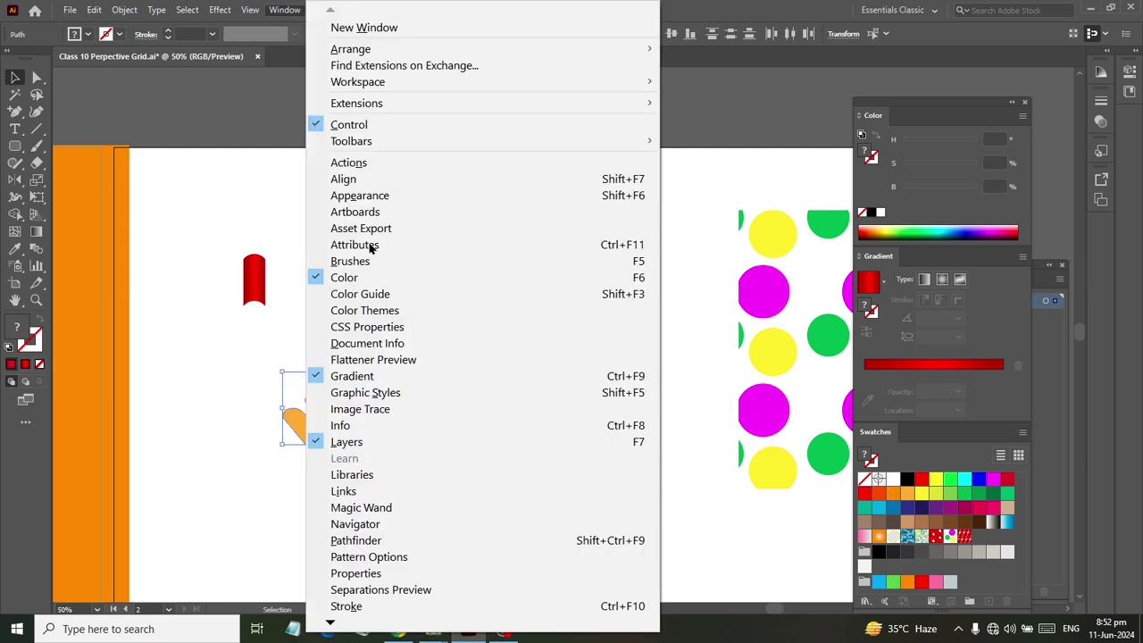
pyautogui.click(393, 554)
pyautogui.click(285, 132)
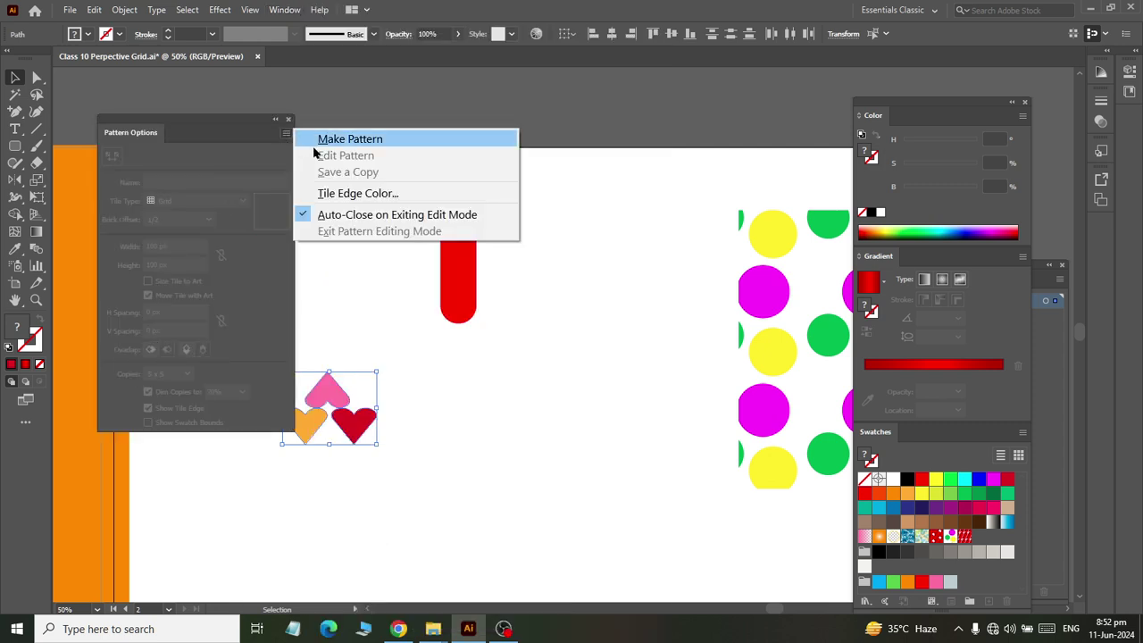
pyautogui.click(316, 139)
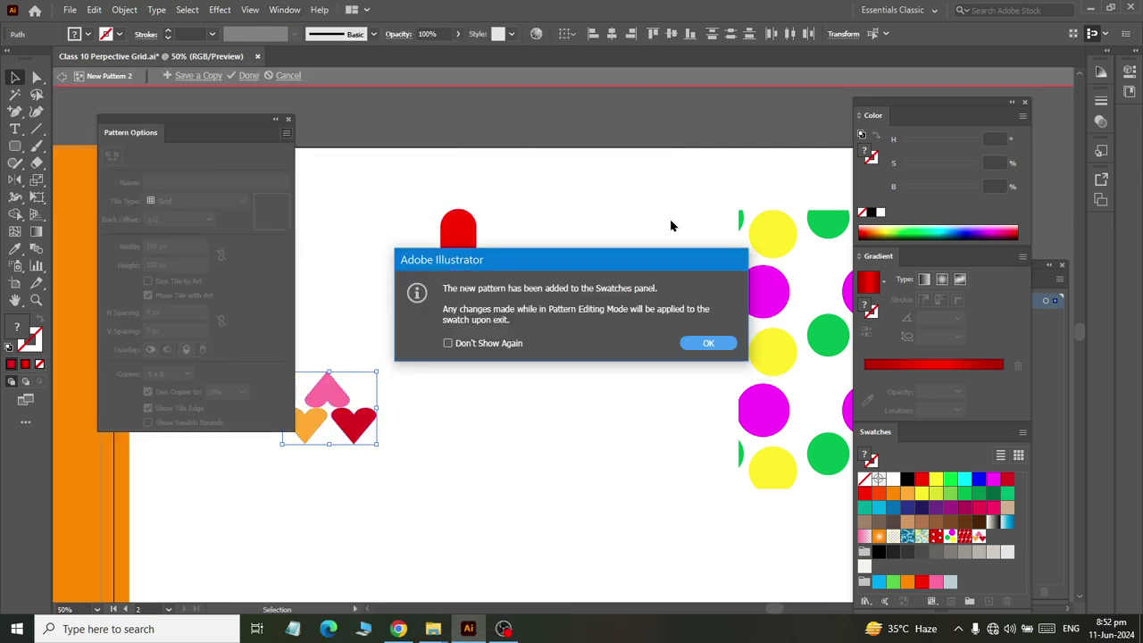
pyautogui.click(705, 343)
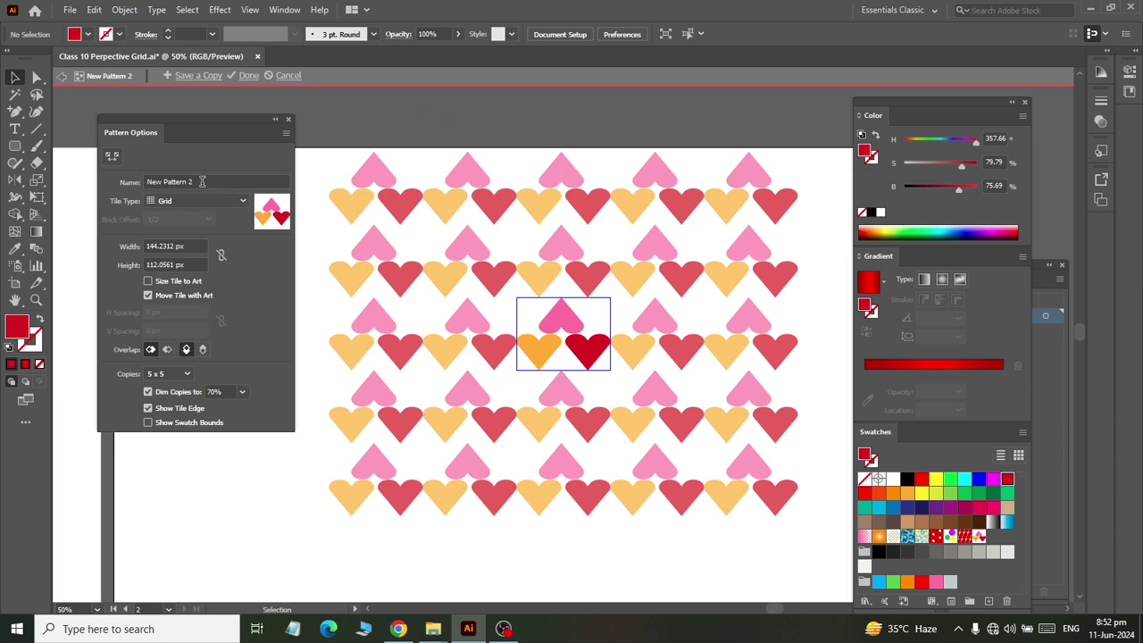
pyautogui.doubleClick(152, 181)
pyautogui.write('Ne')
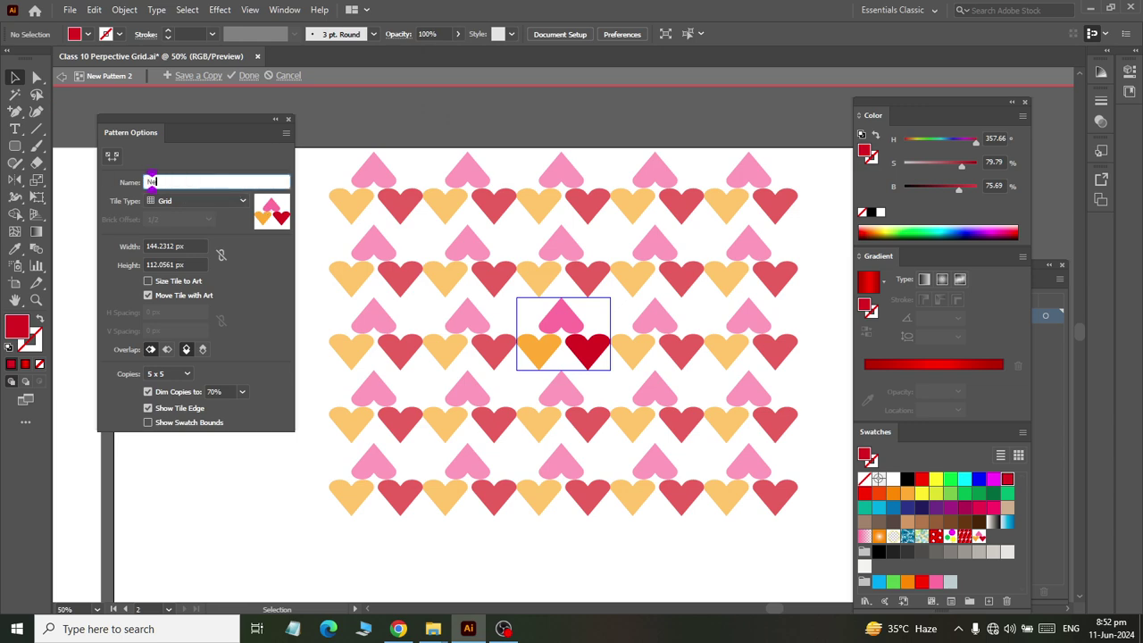
pyautogui.write('wHeart')
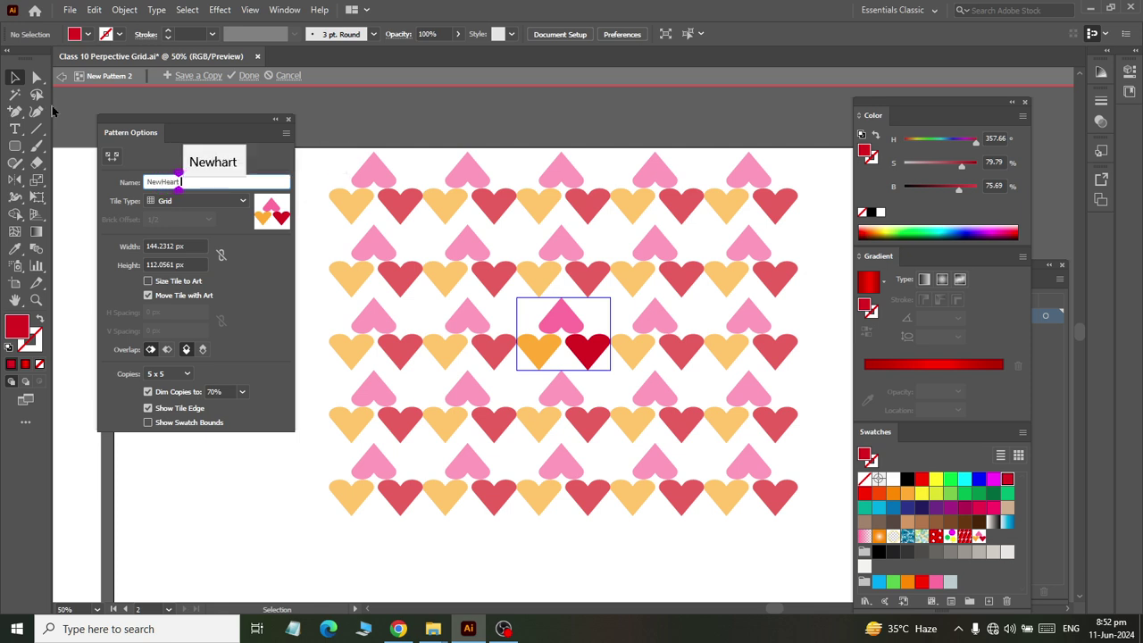
pyautogui.write('Des')
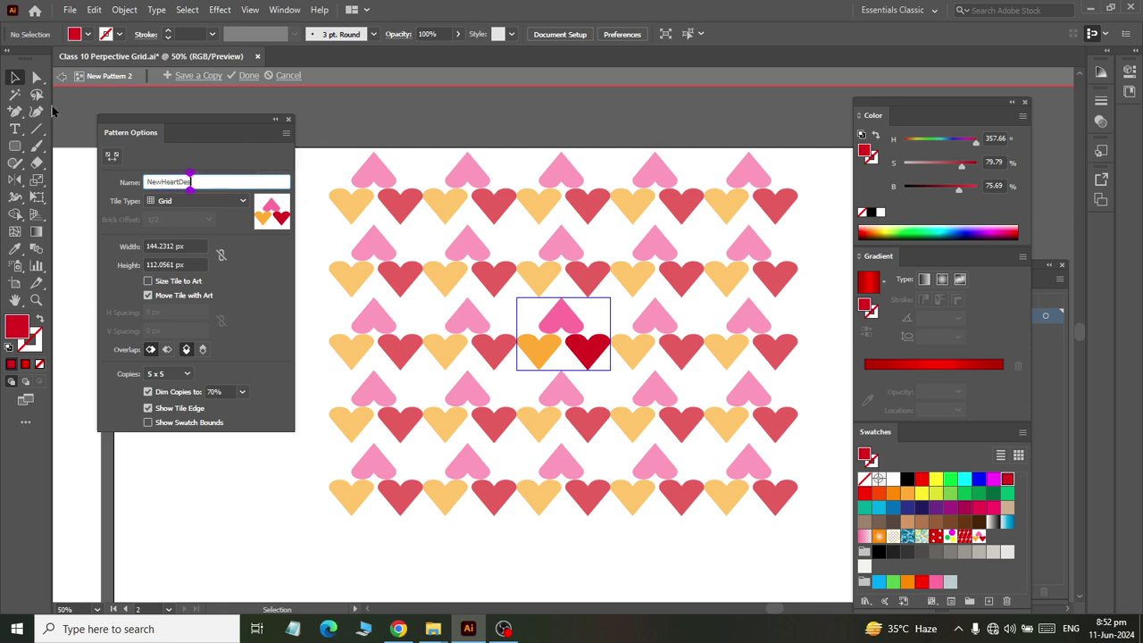
# Set Brick by Column tiling with a 116 px tile width and finish the pattern
pyautogui.click(199, 204)
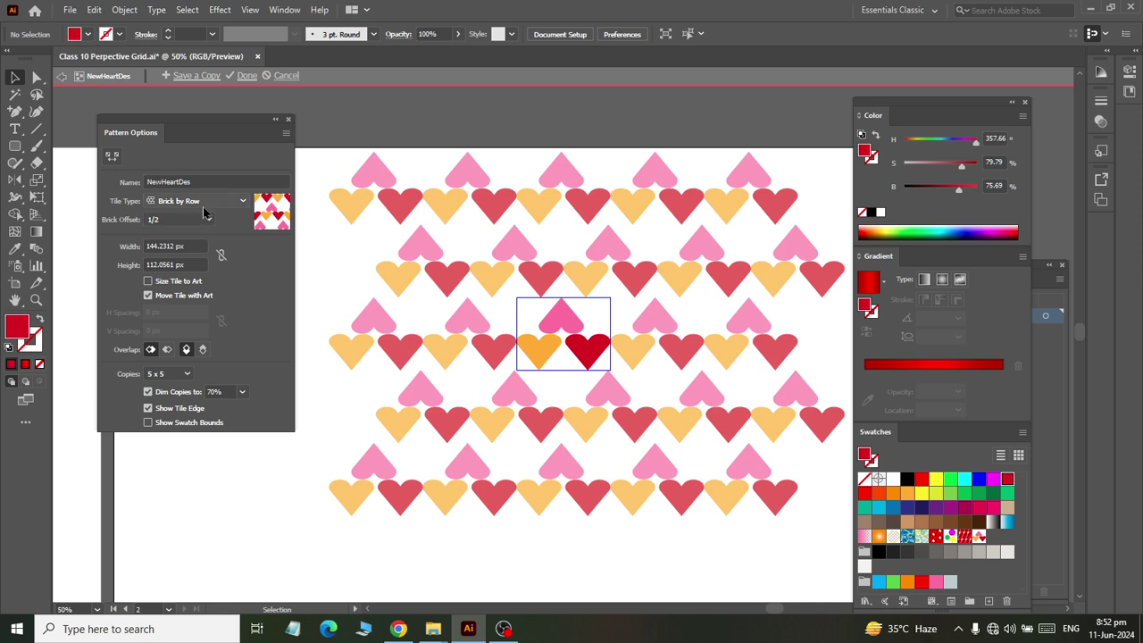
pyautogui.click(201, 201)
pyautogui.click(210, 243)
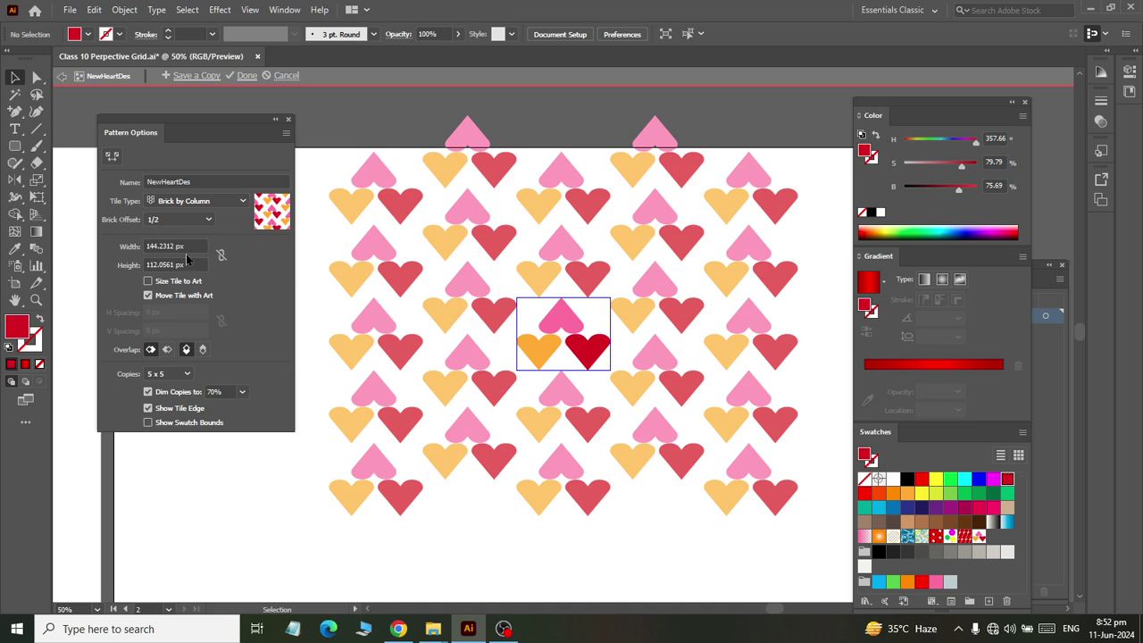
pyautogui.click(188, 247)
pyautogui.write('144')
pyautogui.press('Return')
pyautogui.press('Down')
pyautogui.press('Down')
pyautogui.press('Down')
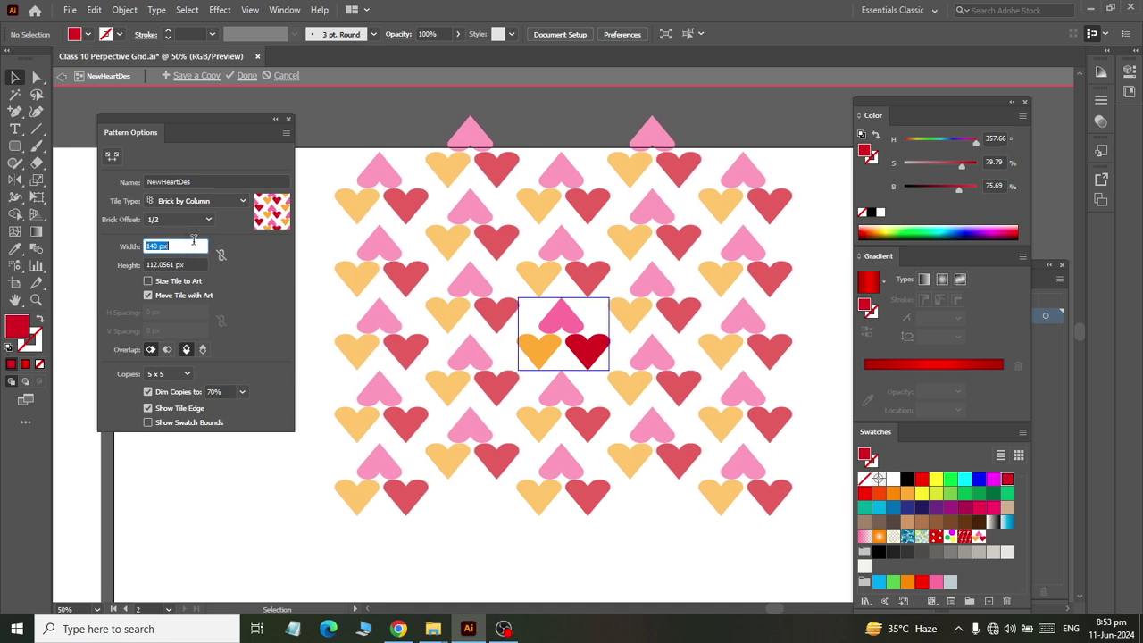
pyautogui.press('Down')
pyautogui.press('Down')
pyautogui.press('Down')
pyautogui.press('Down')
pyautogui.press('Down')
pyautogui.press('Down')
pyautogui.press('Down')
pyautogui.press('Down')
pyautogui.press('Down')
pyautogui.press('Down')
pyautogui.press('Down')
pyautogui.press('Down')
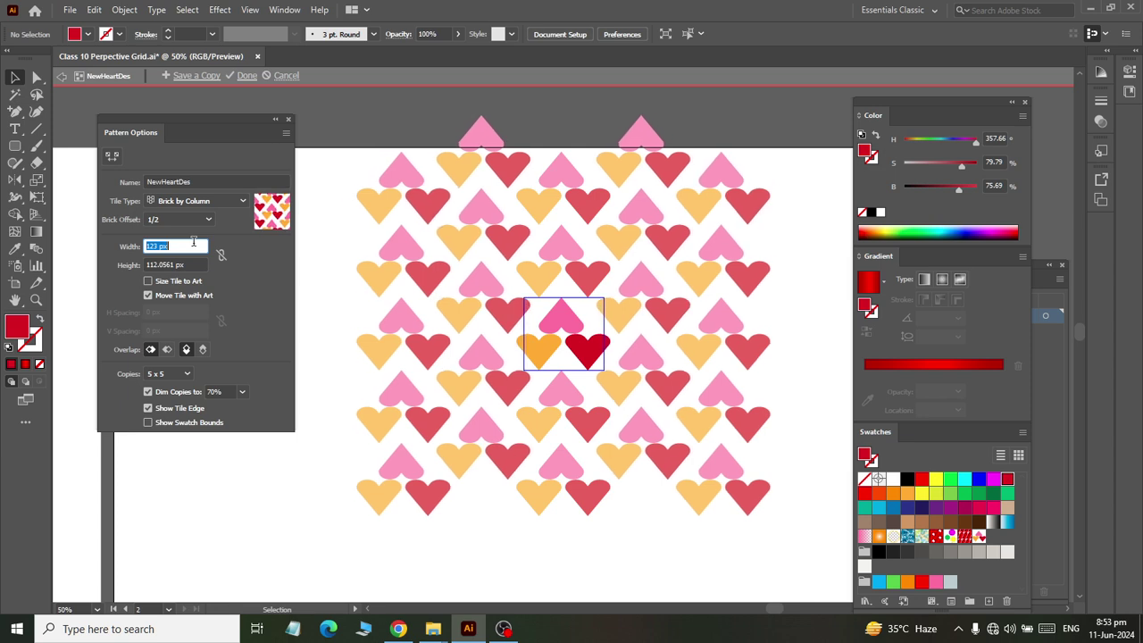
pyautogui.press('Down')
pyautogui.press('Down')
pyautogui.press('Down')
pyautogui.press('Down')
pyautogui.press('Down')
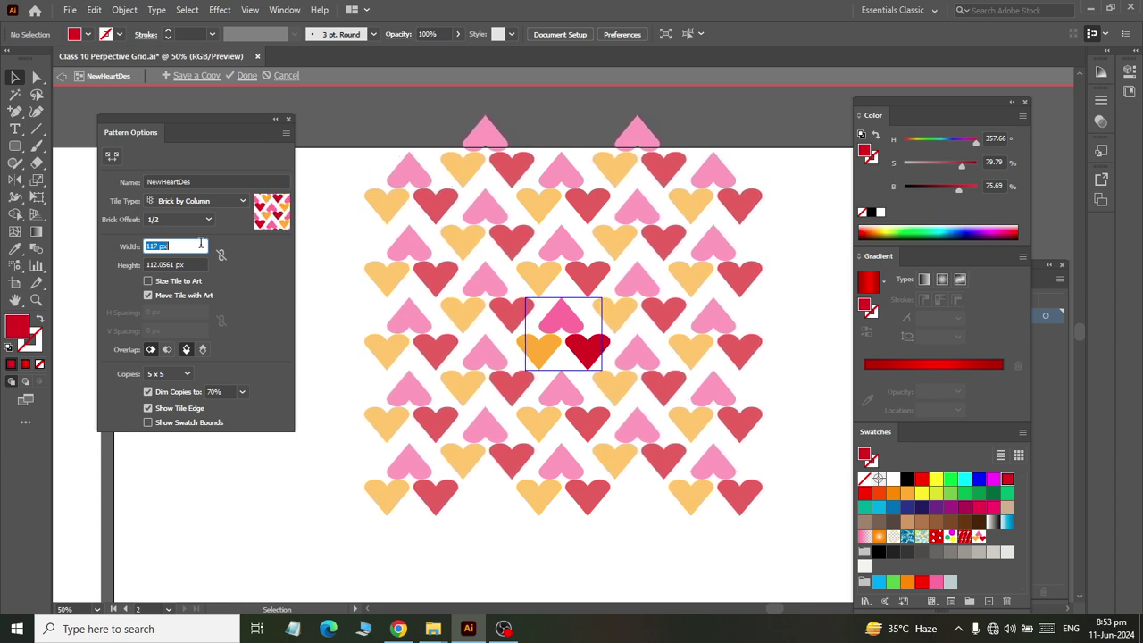
pyautogui.press('Down')
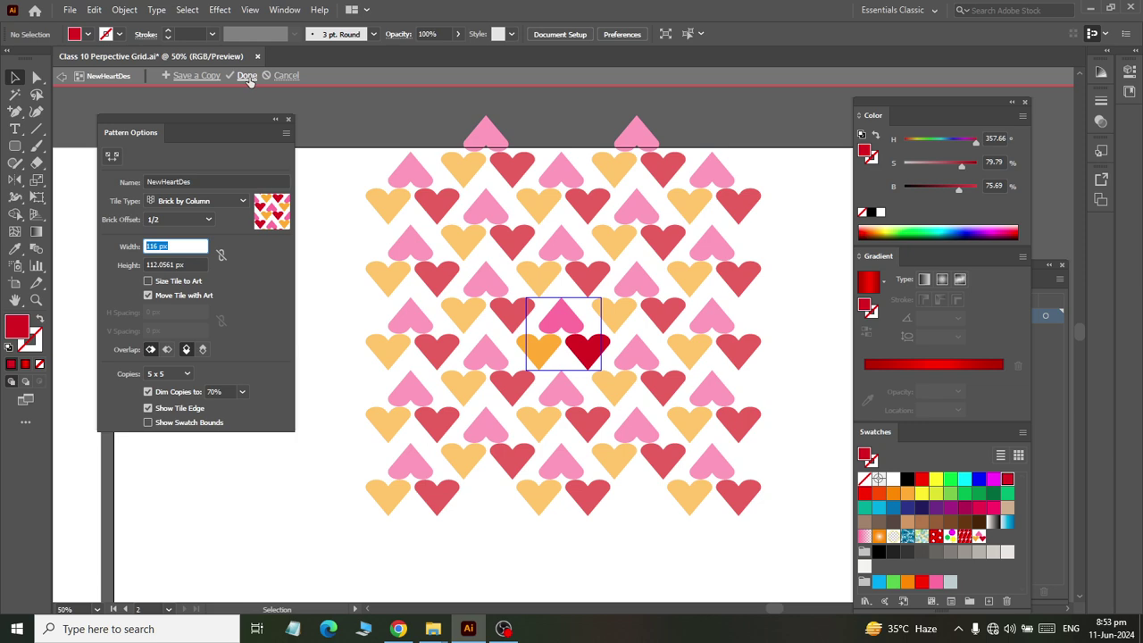
pyautogui.click(245, 75)
# Draw a hexagon with the Polygon Tool and place it below the hearts
pyautogui.keyDown('alt'); pyautogui.scroll(-1, 429, 226); pyautogui.keyUp('alt')
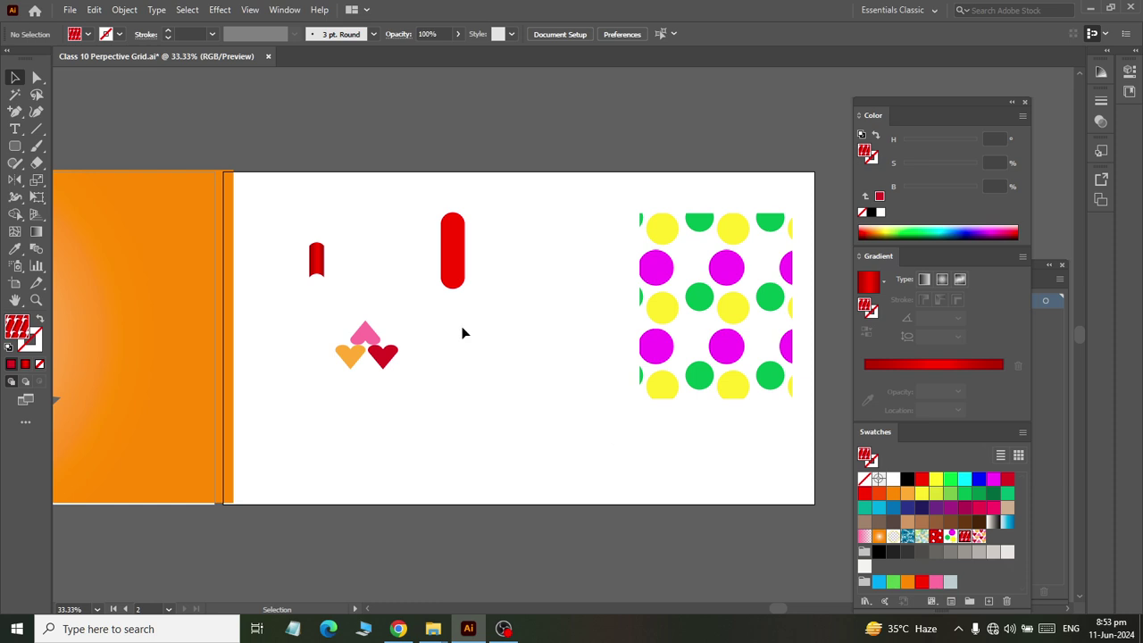
pyautogui.click(14, 146)
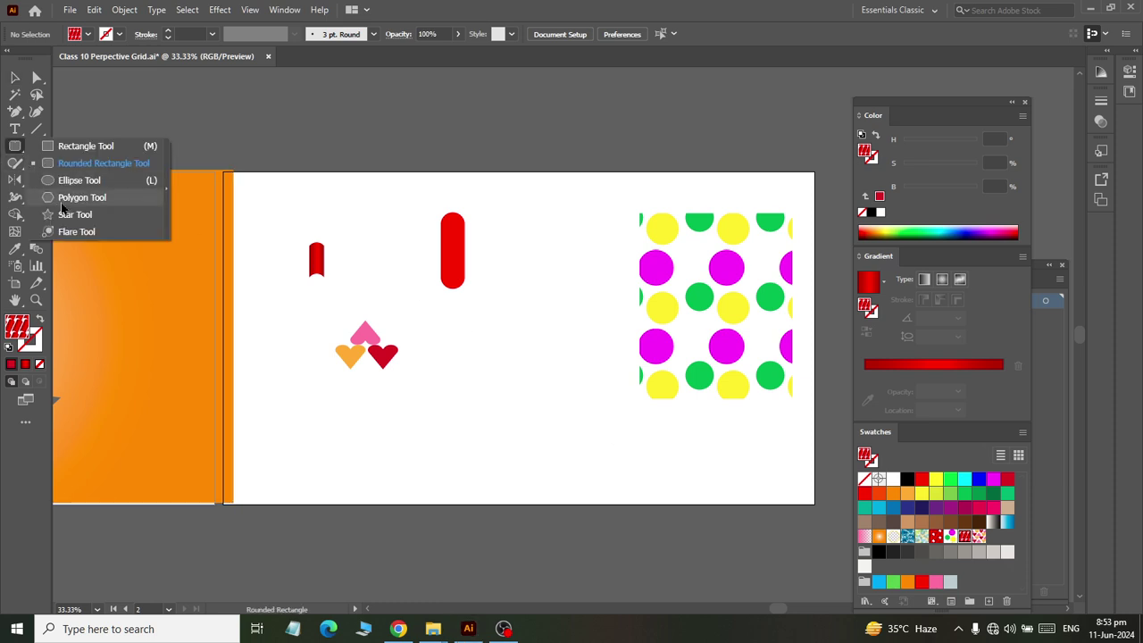
pyautogui.click(81, 198)
pyautogui.scroll(-5, 407, 235)
pyautogui.moveTo(431, 230); pyautogui.dragTo(490, 299)
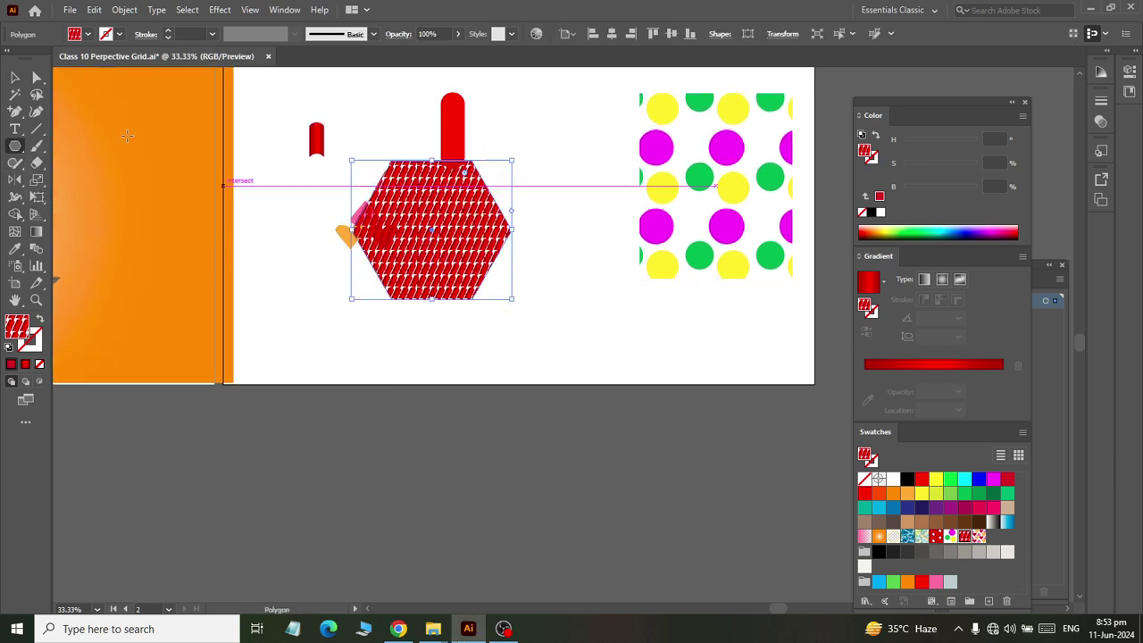
pyautogui.press('v')
pyautogui.moveTo(442, 243); pyautogui.dragTo(378, 326)
# Enlarge the red heart, then fill it and the hexagon with the three-heart pattern
pyautogui.click(365, 215)
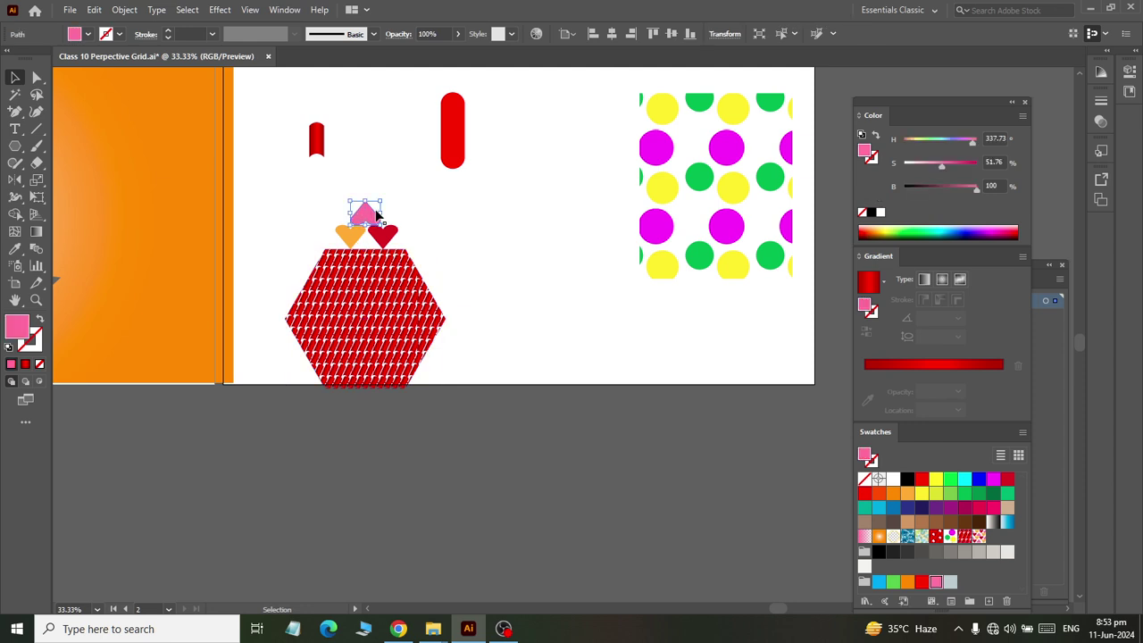
pyautogui.moveTo(392, 248)
pyautogui.mouseDown()
pyautogui.moveTo(558, 278)
pyautogui.moveTo(634, 348)
pyautogui.mouseUp()
pyautogui.click(665, 332)
pyautogui.click(529, 279)
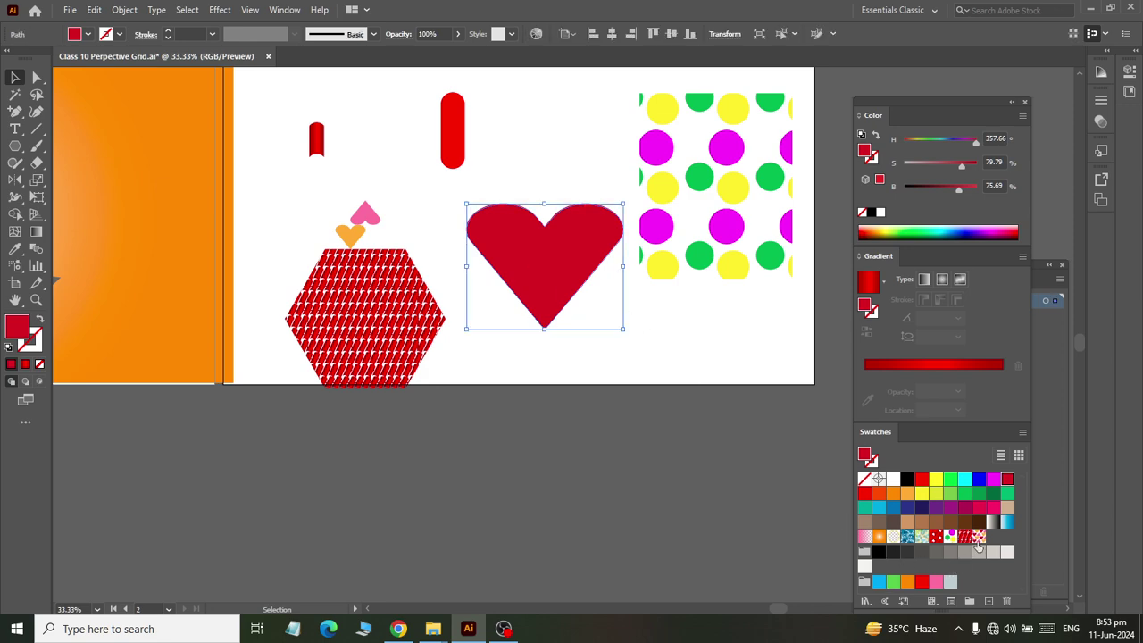
pyautogui.click(976, 539)
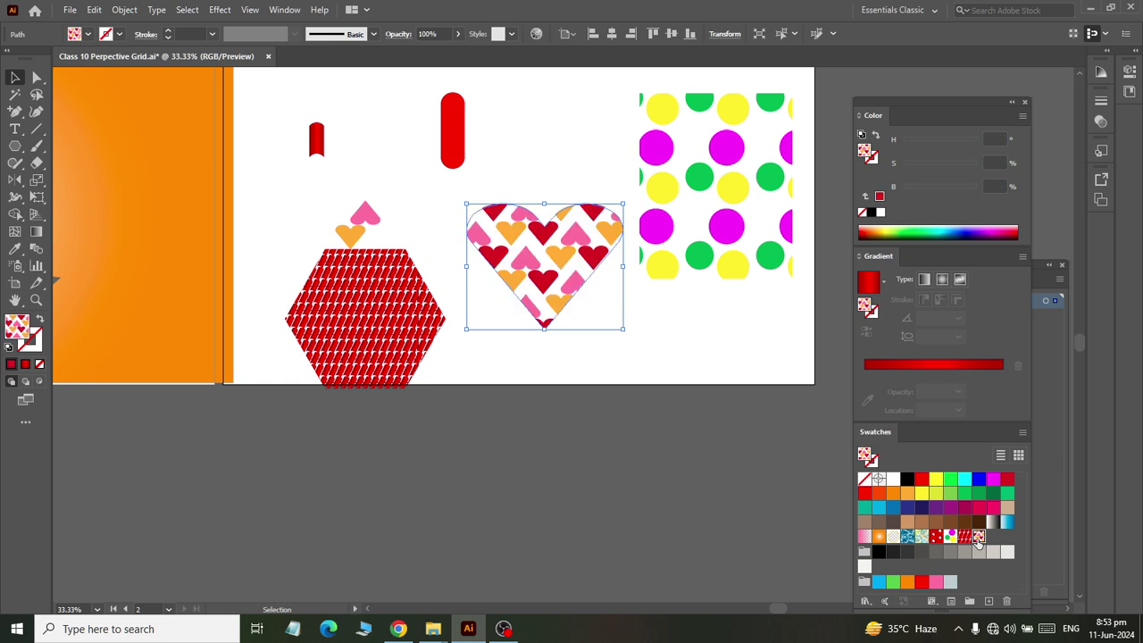
pyautogui.click(478, 404)
pyautogui.click(387, 336)
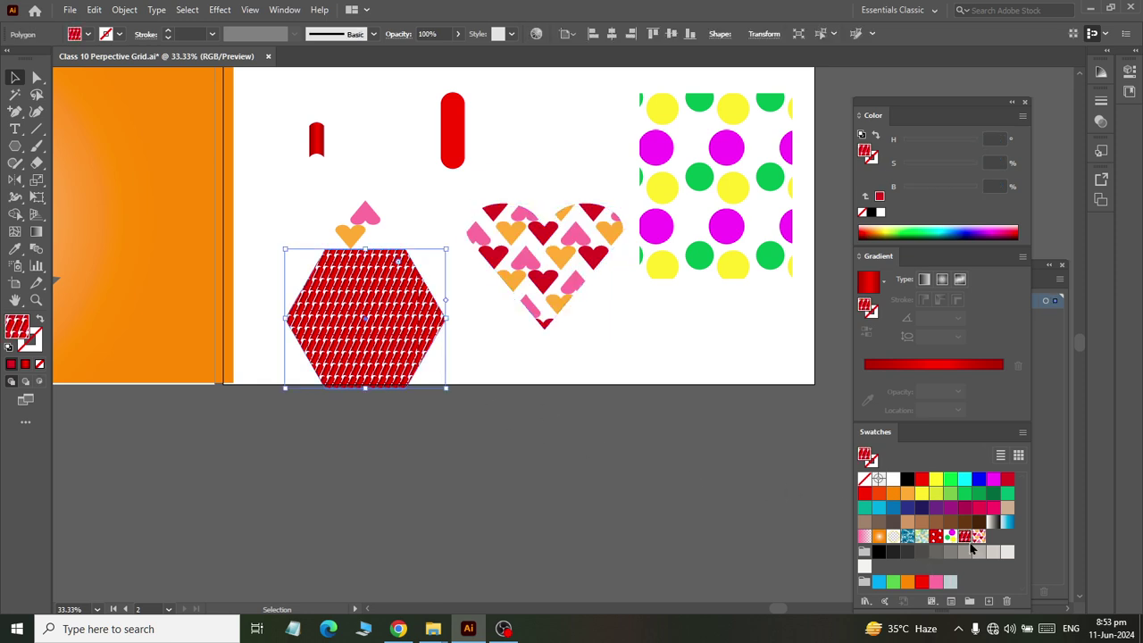
pyautogui.click(976, 537)
# Fill the big heart light green, then add the hearts pattern over it
pyautogui.click(489, 384)
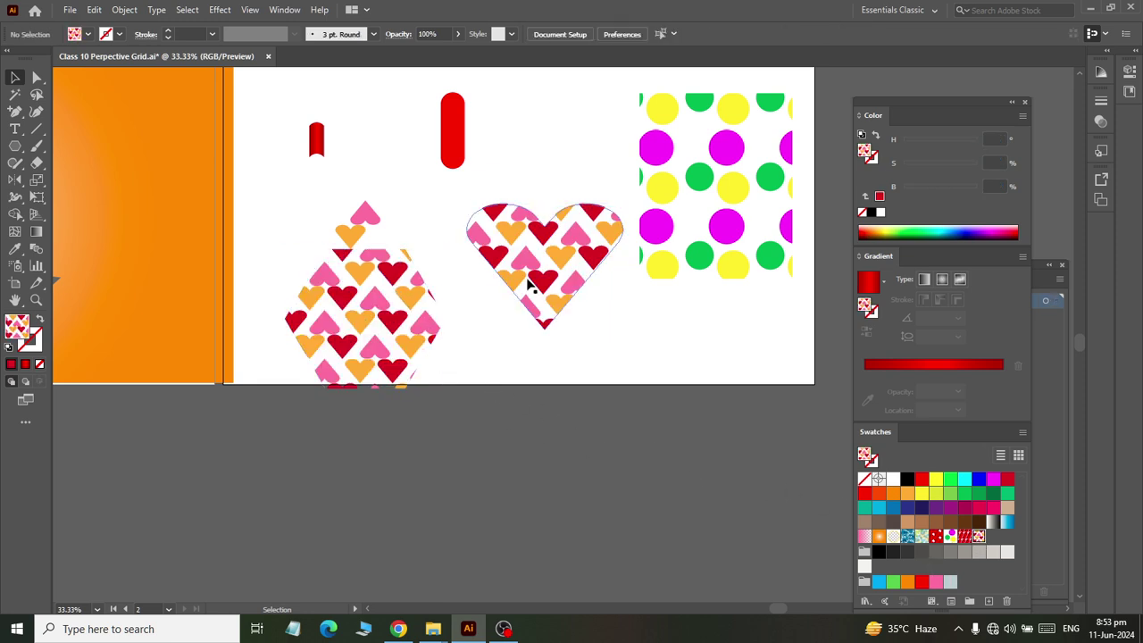
pyautogui.click(530, 284)
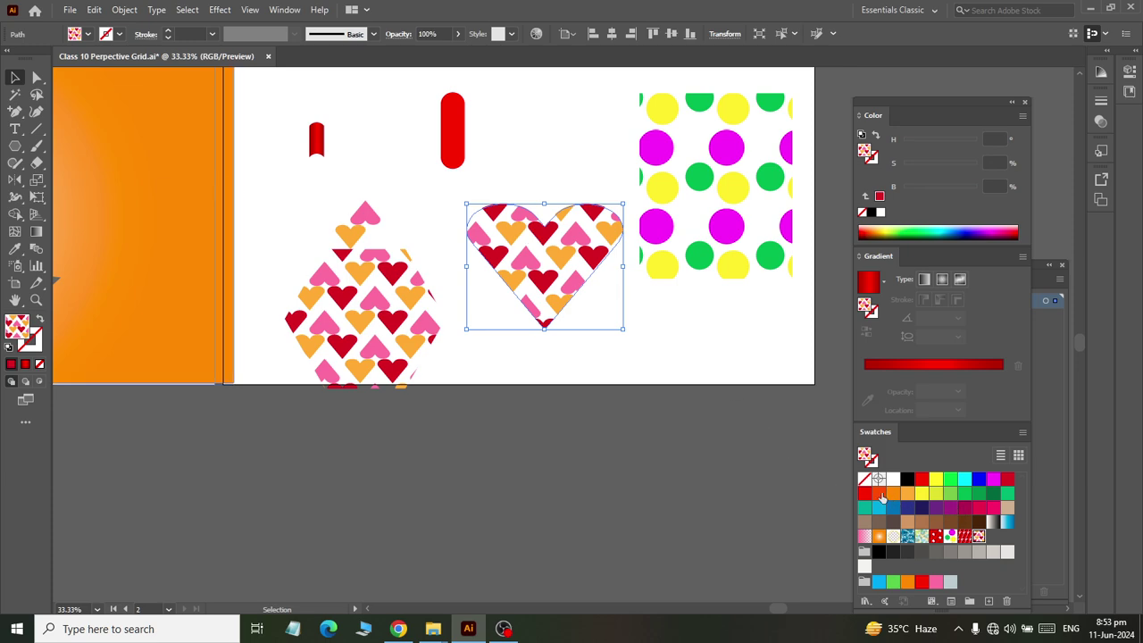
pyautogui.click(950, 492)
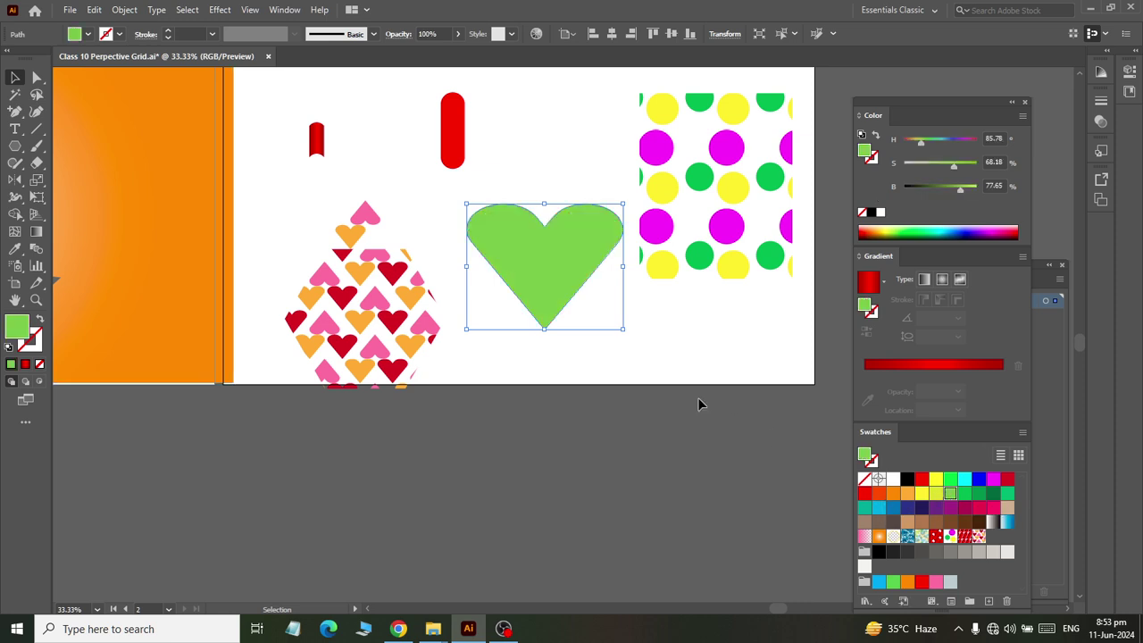
pyautogui.keyDown('ctrl'); pyautogui.click(520, 304); pyautogui.keyUp('ctrl')
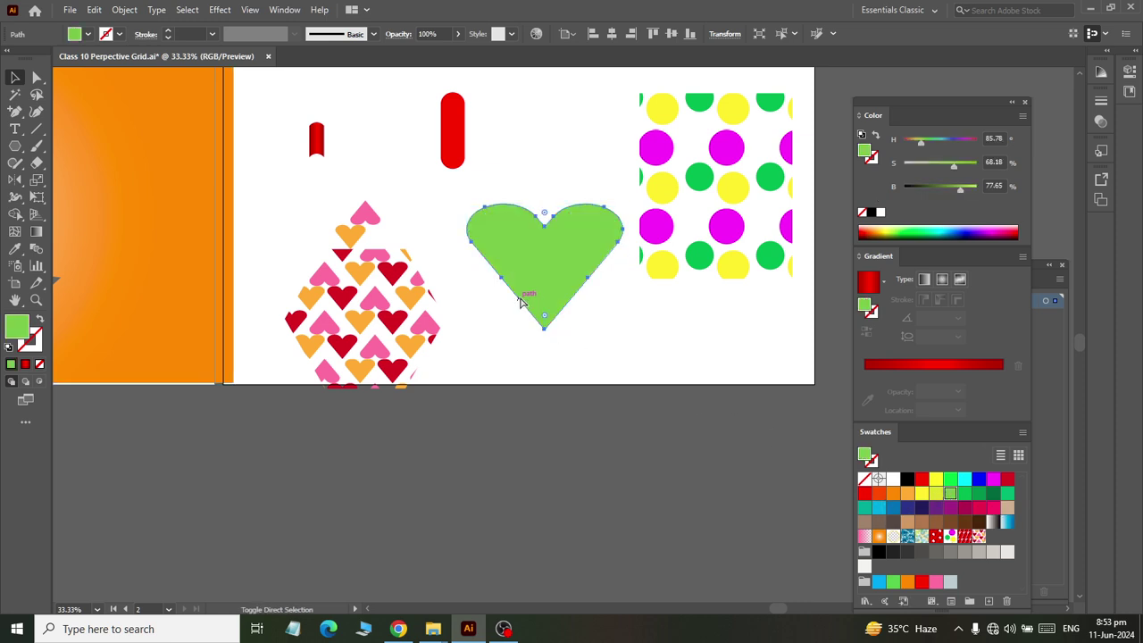
pyautogui.click(584, 431)
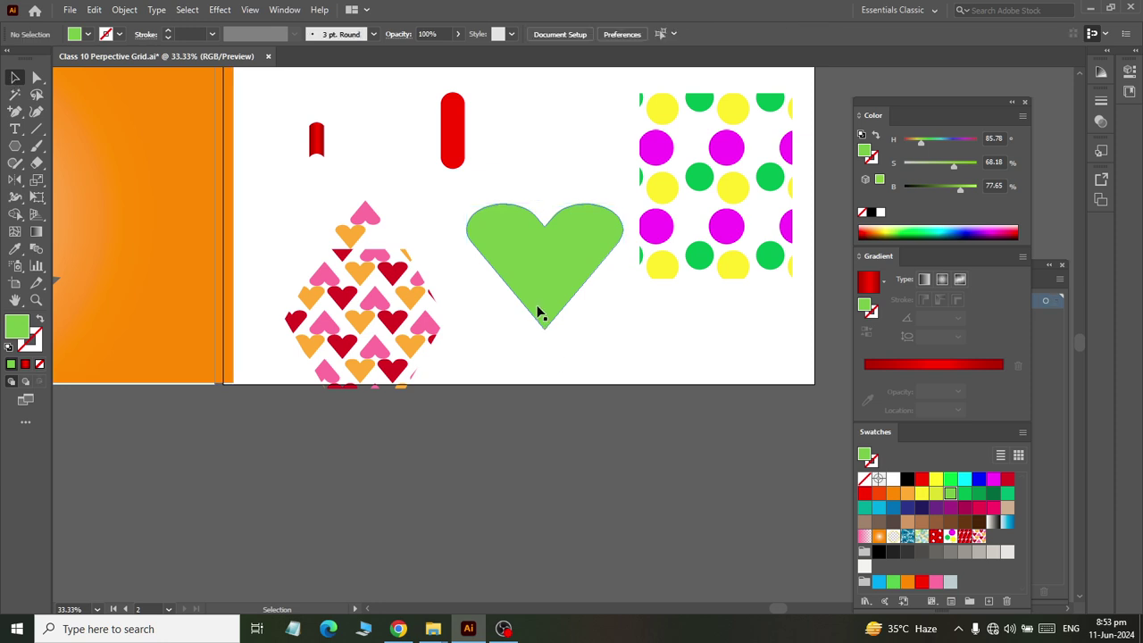
pyautogui.click(538, 313)
pyautogui.click(978, 535)
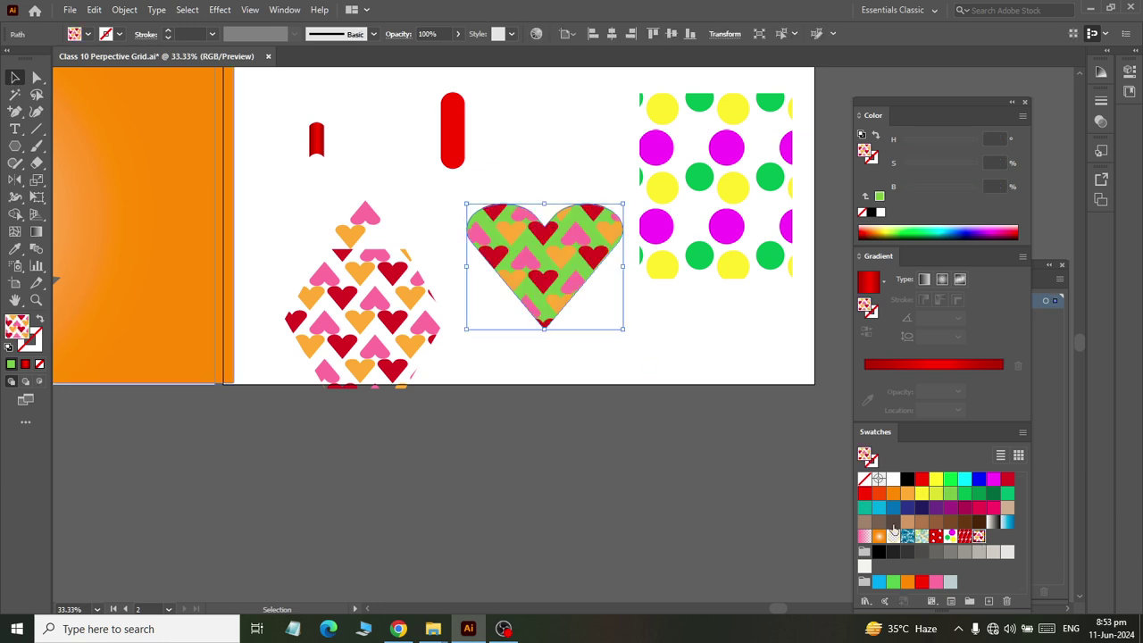
pyautogui.click(692, 446)
# Duplicate the patterned hexagon down-right and fill the original hexagon with solid cyan
pyautogui.scroll(2, 587, 223)
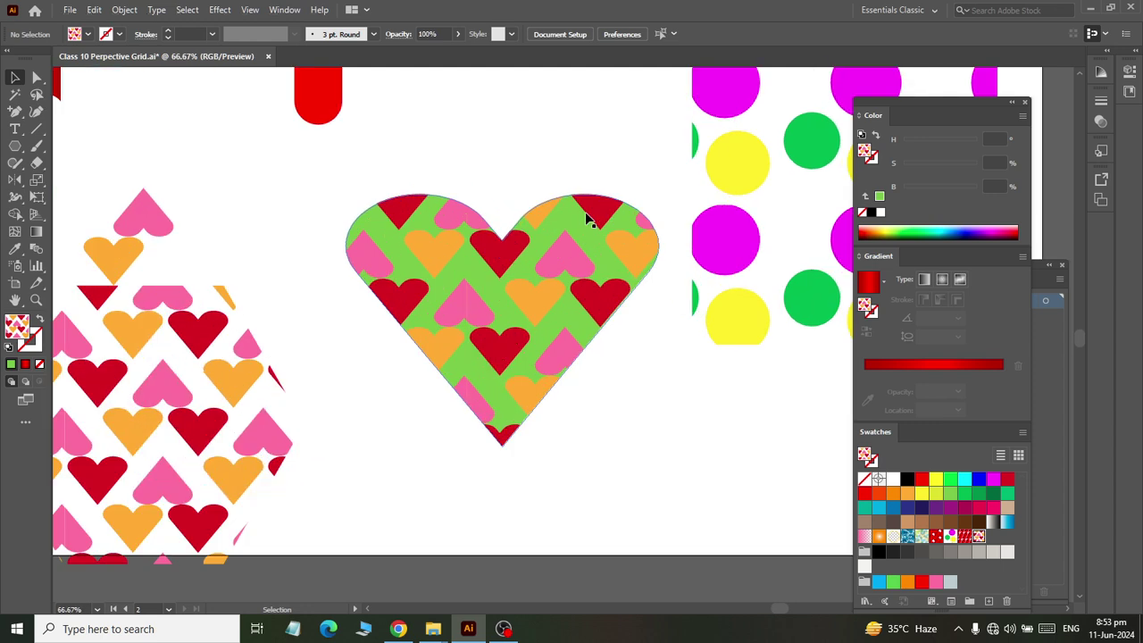
pyautogui.scroll(-1, 587, 223)
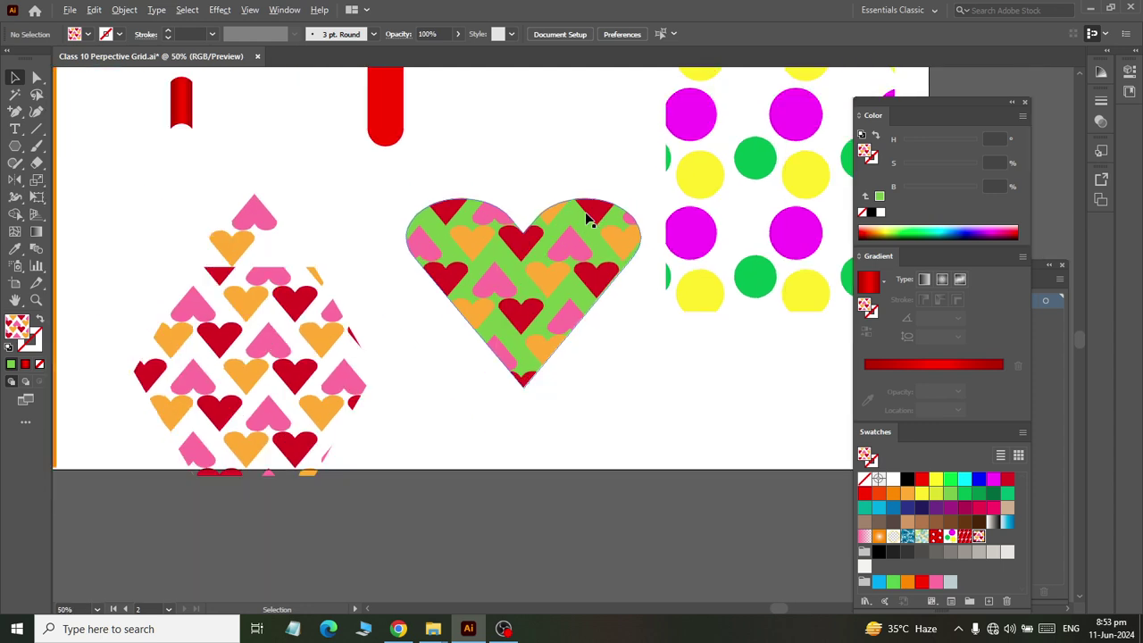
pyautogui.click(286, 313)
pyautogui.press('v')
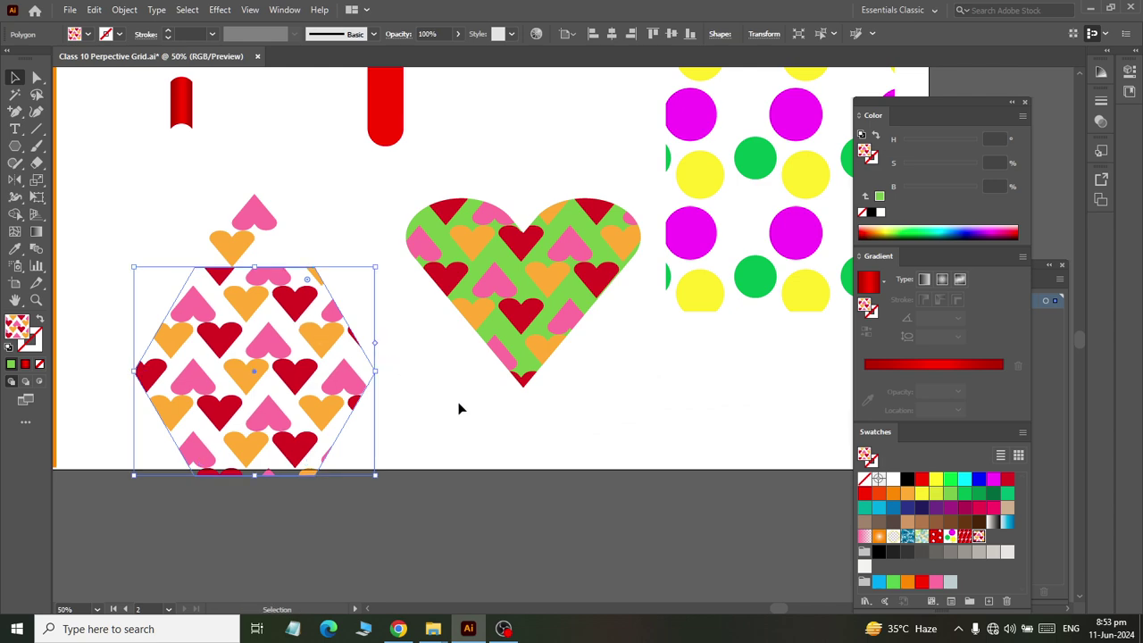
pyautogui.moveTo(294, 375); pyautogui.dragTo(205, 343)
pyautogui.click(191, 301)
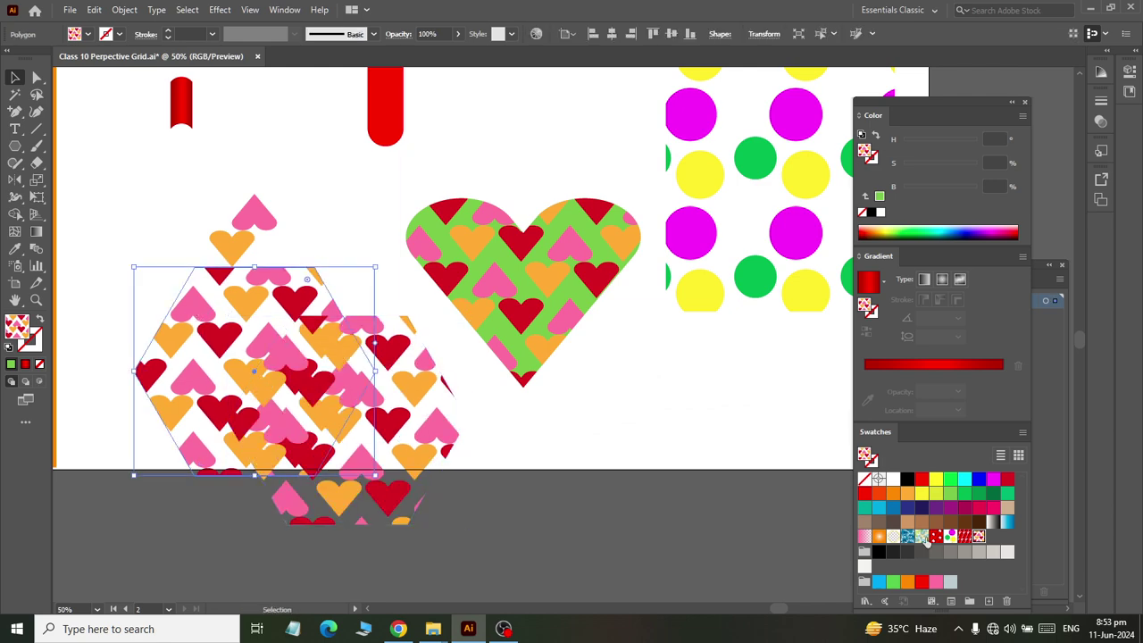
pyautogui.click(878, 507)
# Center-align both hexagons horizontally and vertically so the pattern sits over the blue
pyautogui.moveTo(482, 499); pyautogui.dragTo(188, 308)
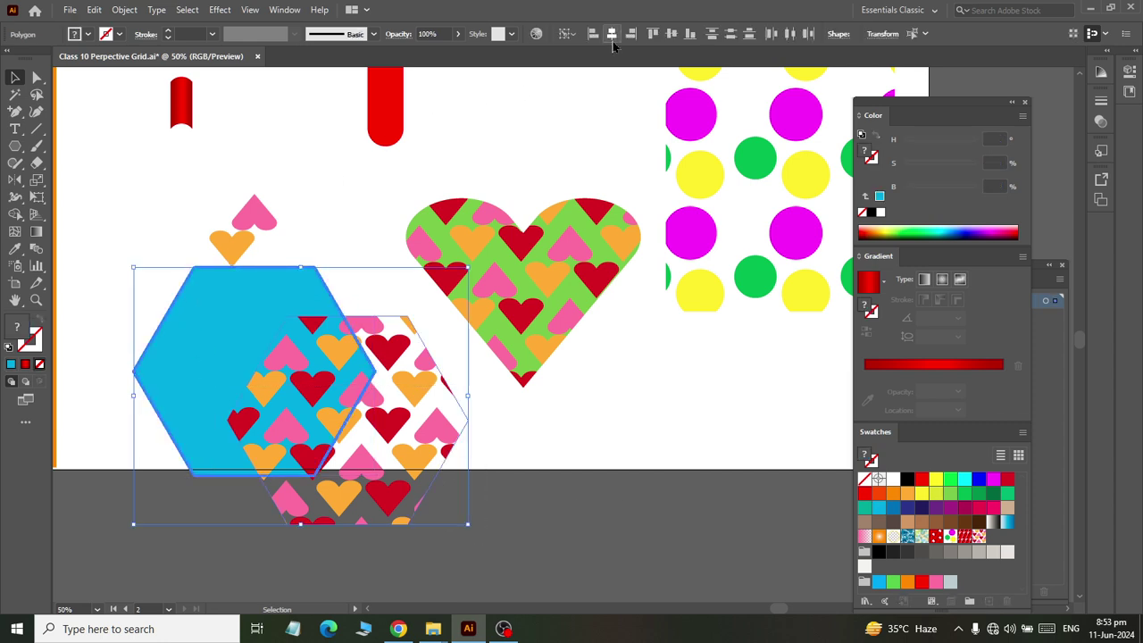
pyautogui.click(612, 34)
pyautogui.click(688, 35)
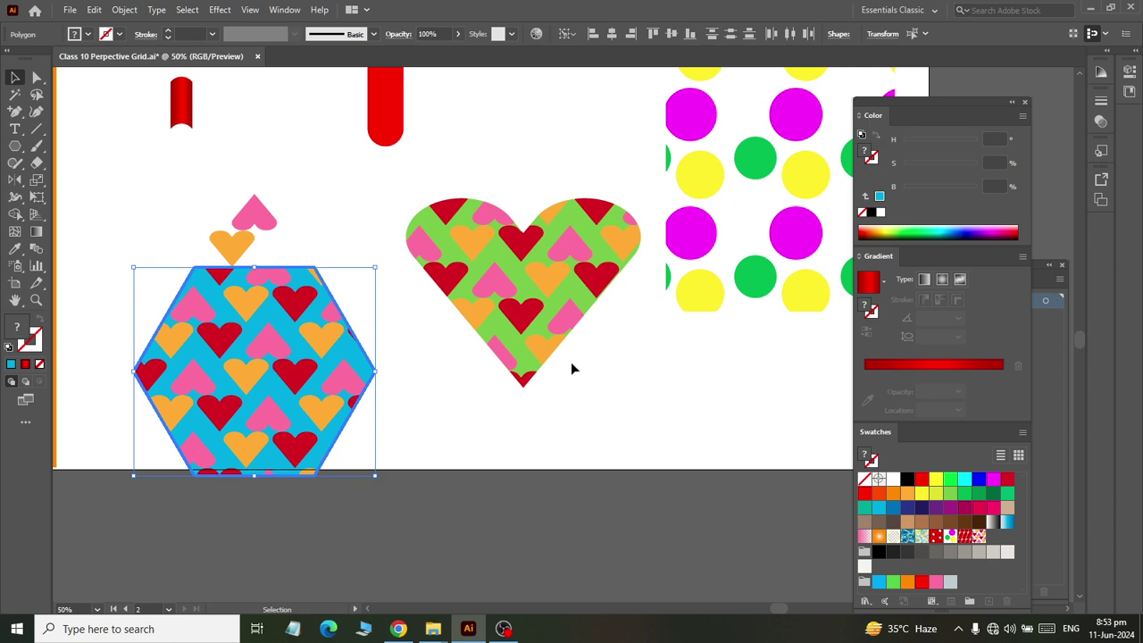
pyautogui.click(555, 425)
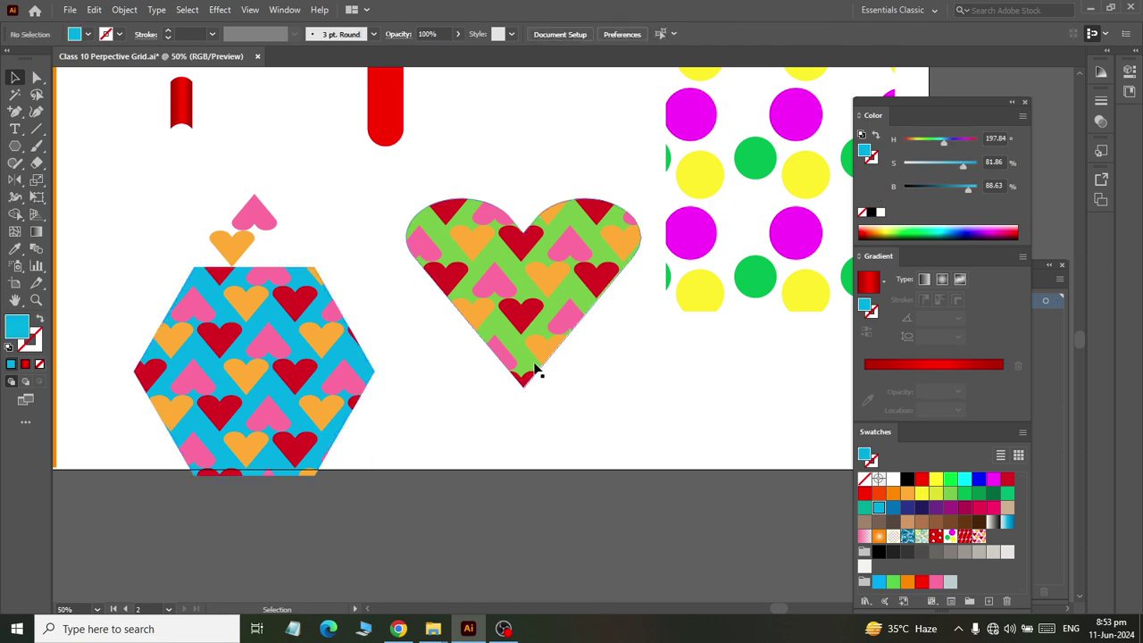
# Zoom out and pan left to bring the house artwork into view
pyautogui.scroll(2, 478, 279)
pyautogui.scroll(2, 477, 279)
pyautogui.keyDown('alt'); pyautogui.scroll(-1, 480, 281); pyautogui.keyUp('alt')
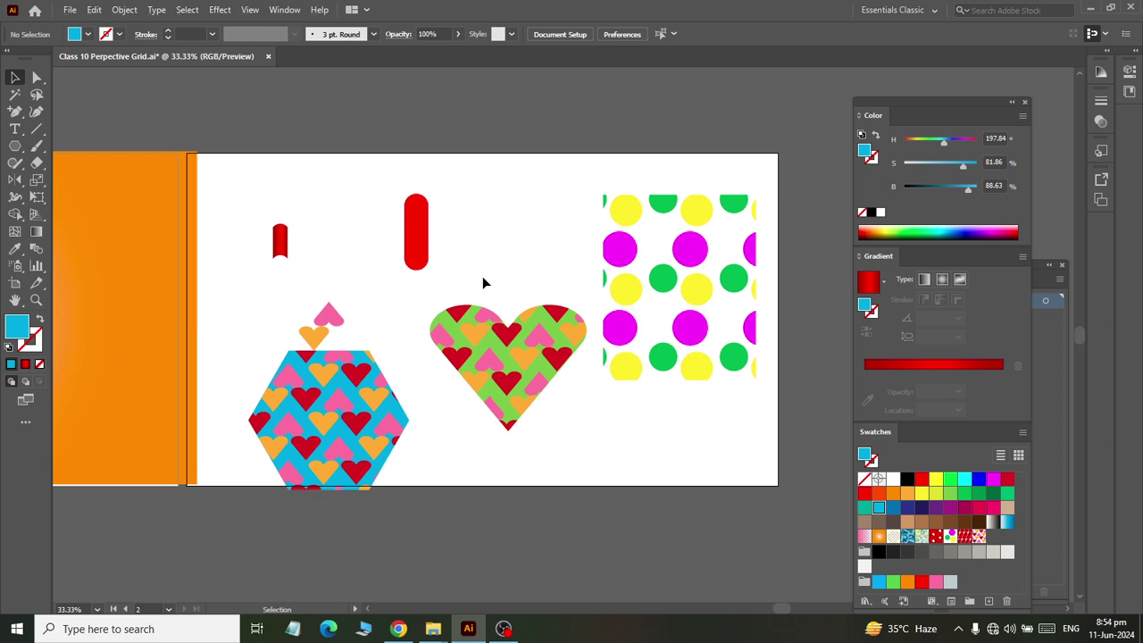
pyautogui.hscroll(-2, 228, 230)
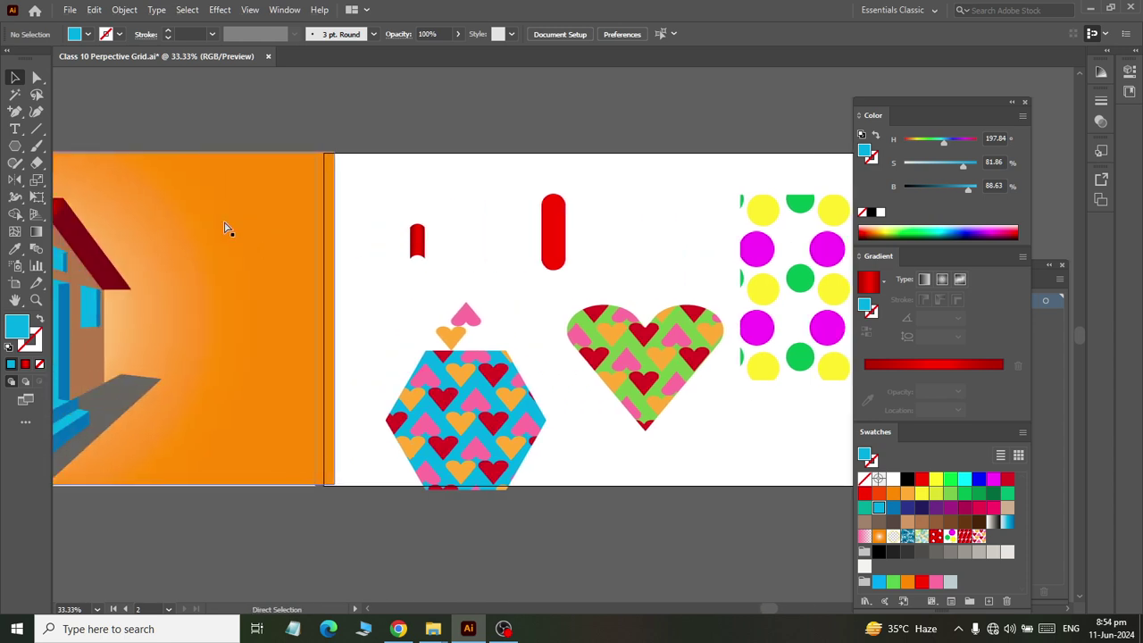
pyautogui.hscroll(-3, 224, 227)
pyautogui.hscroll(-2, 226, 227)
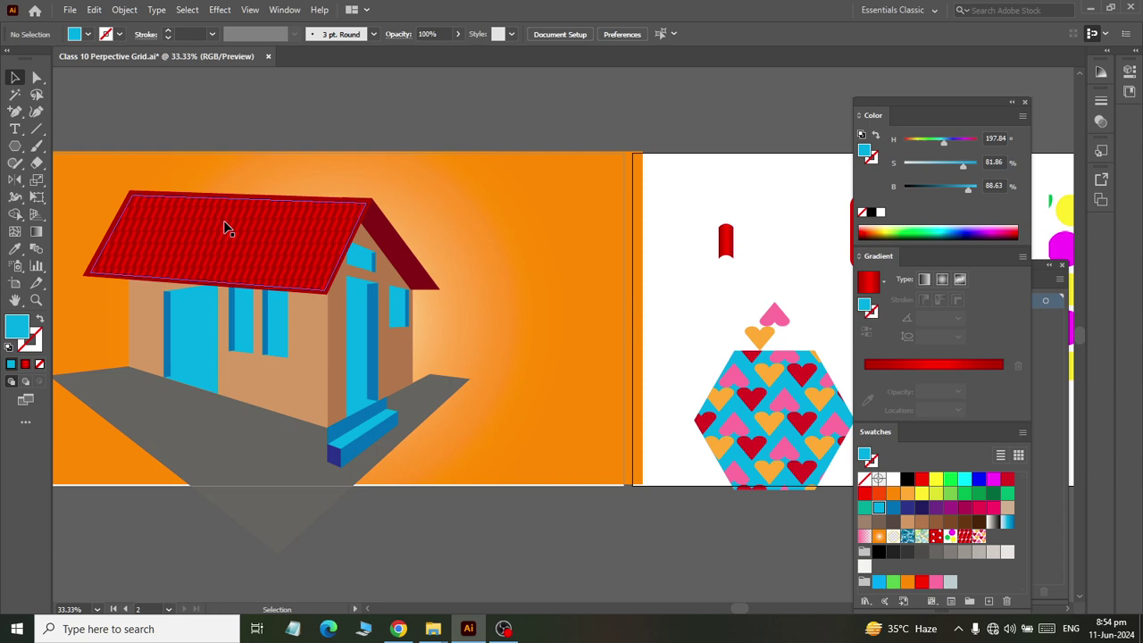
# Bring the tan front wall to front, then send it back three levels behind roof and windows
pyautogui.click(310, 401)
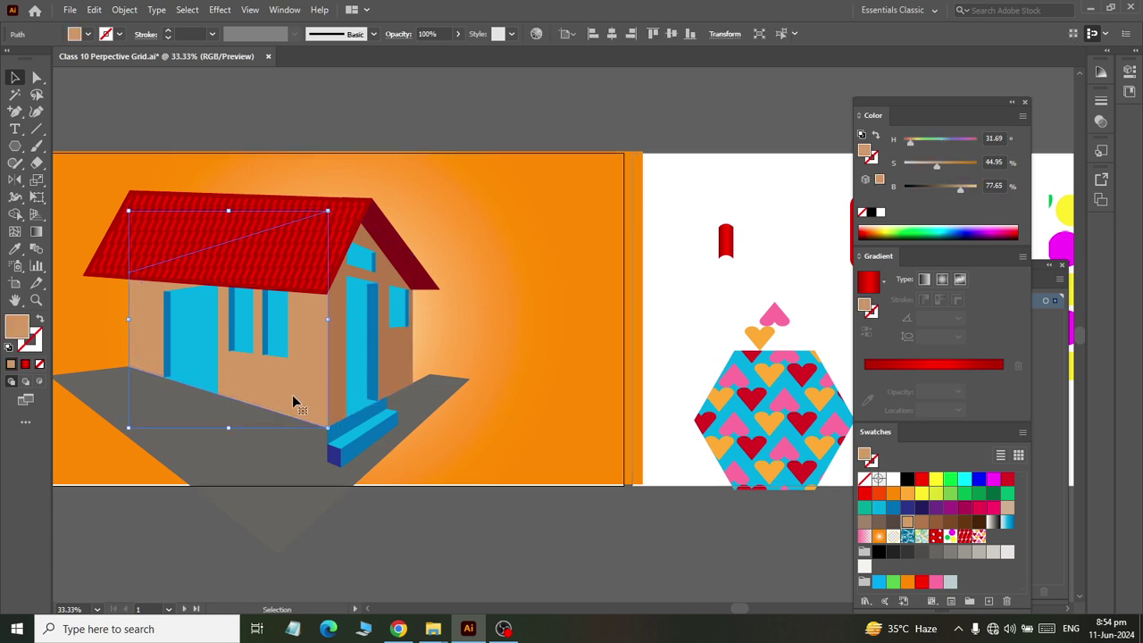
pyautogui.click(726, 309)
pyautogui.click(317, 394)
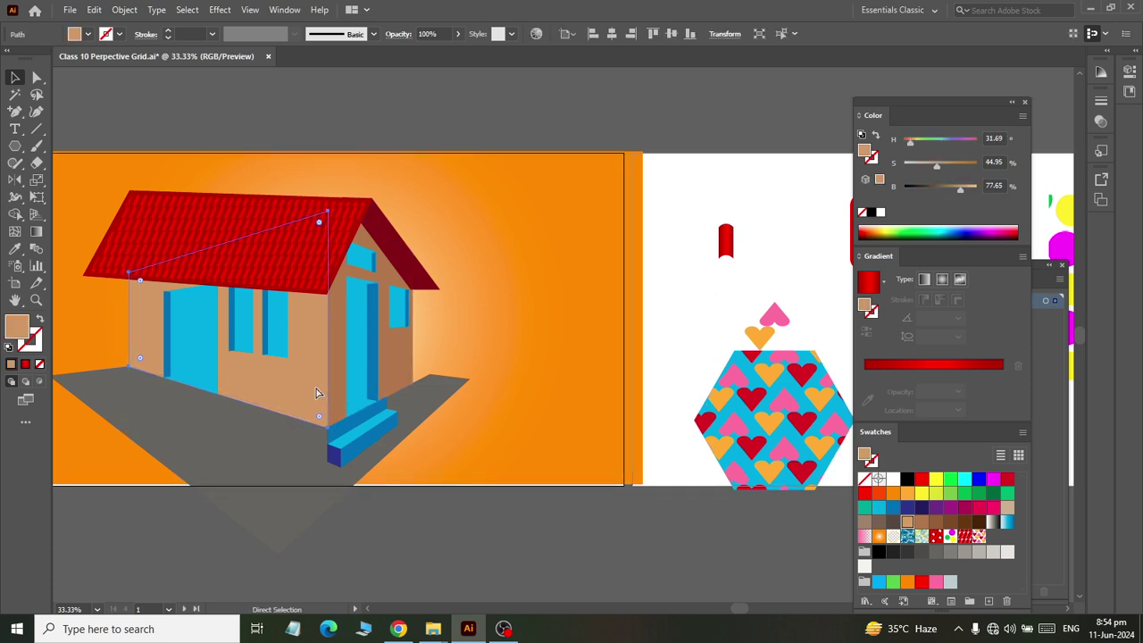
pyautogui.hotkey('ctrl', 'shift', ']')
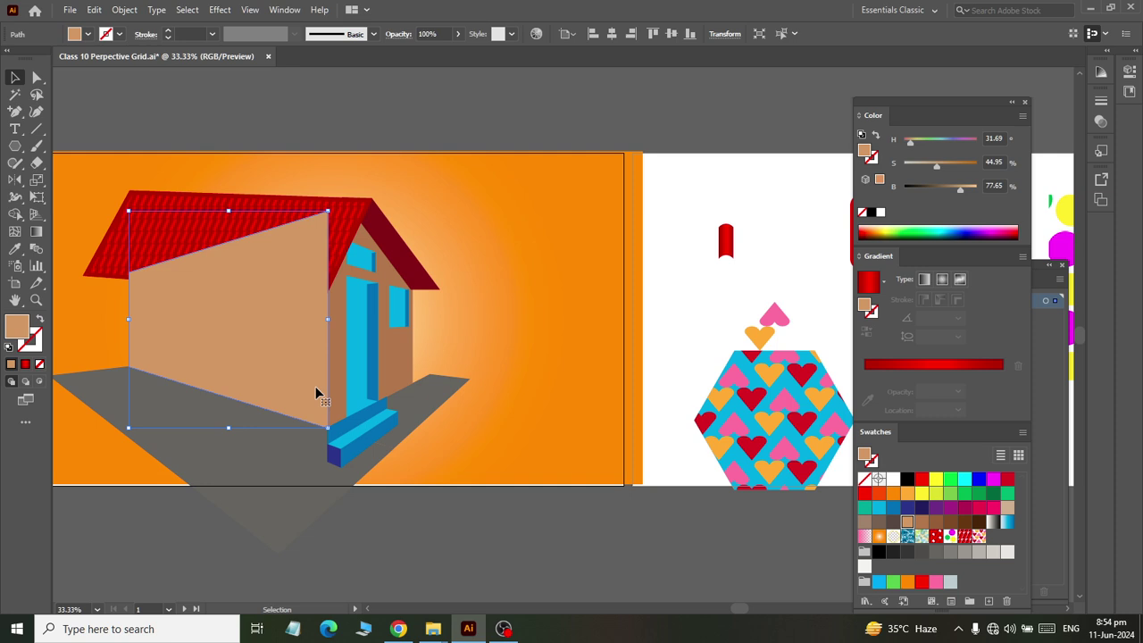
pyautogui.press('a')
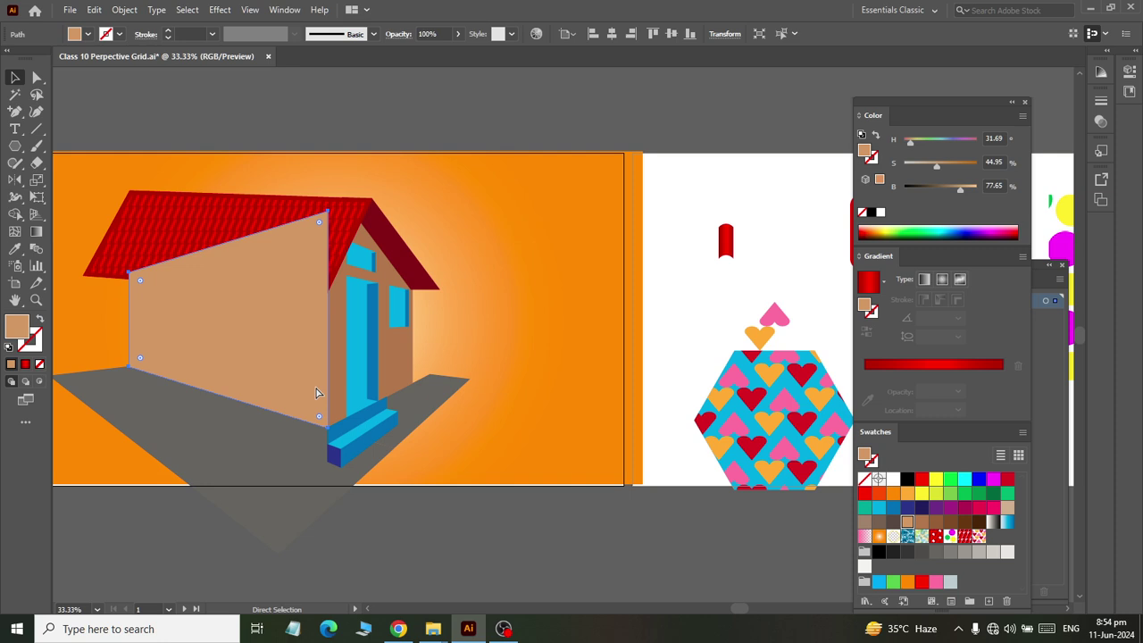
pyautogui.hotkey('ctrl', '[')
pyautogui.hotkey('ctrl', '[')
pyautogui.hotkey('ctrl', '[')
pyautogui.hotkey('ctrl', '[')
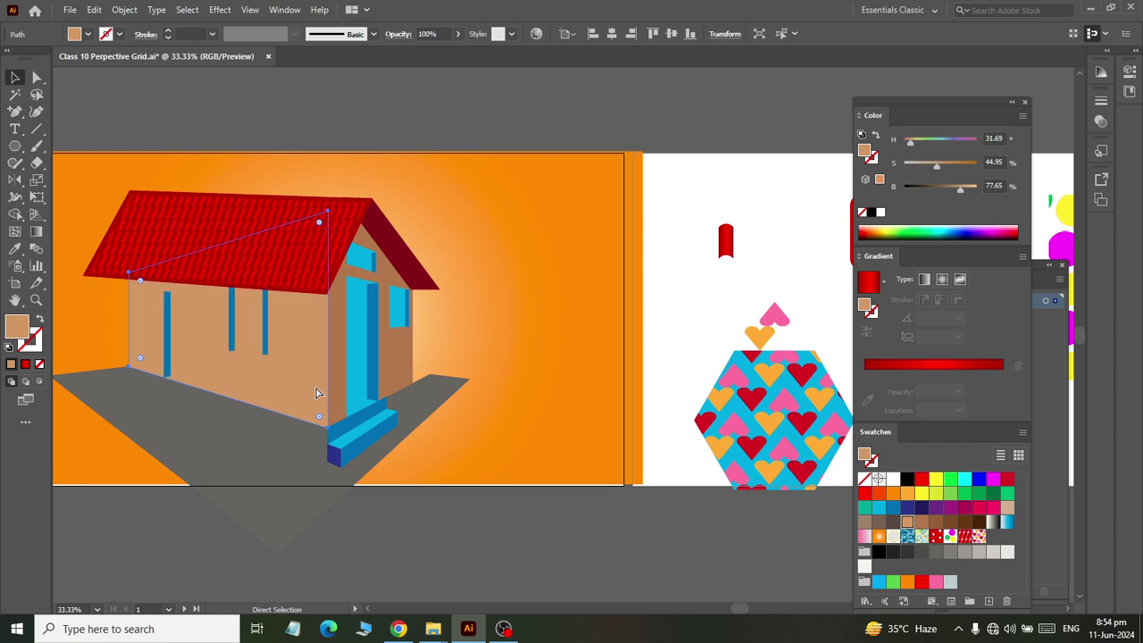
pyautogui.hotkey('ctrl', '[')
pyautogui.hotkey('ctrl', '[')
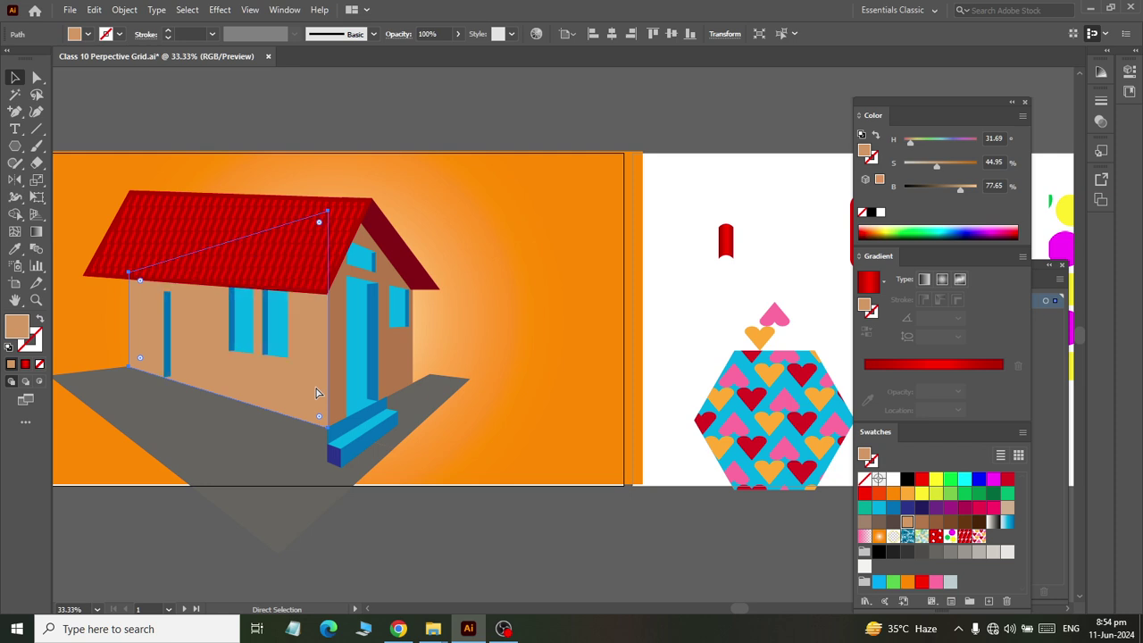
pyautogui.hotkey('ctrl', '[')
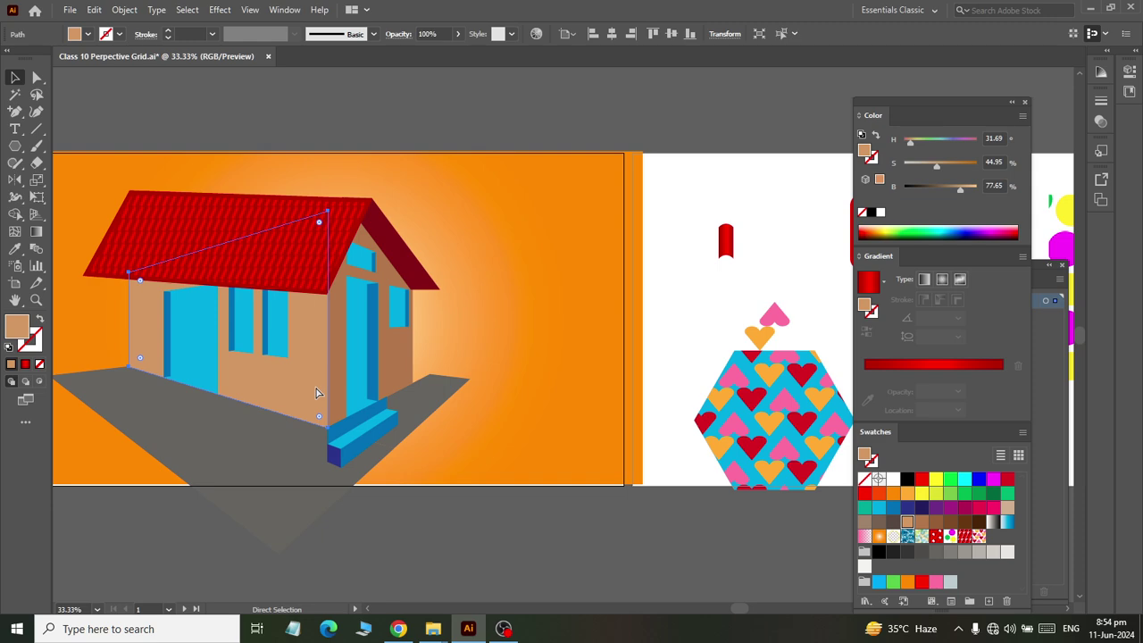
pyautogui.click(401, 523)
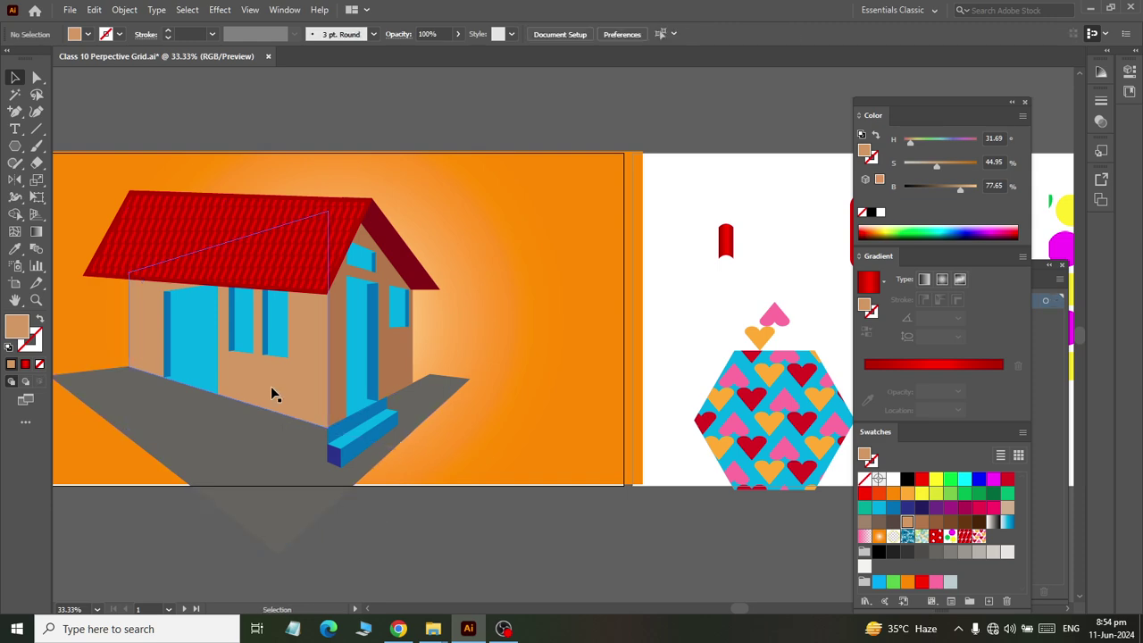
pyautogui.press('v')
pyautogui.click(273, 390)
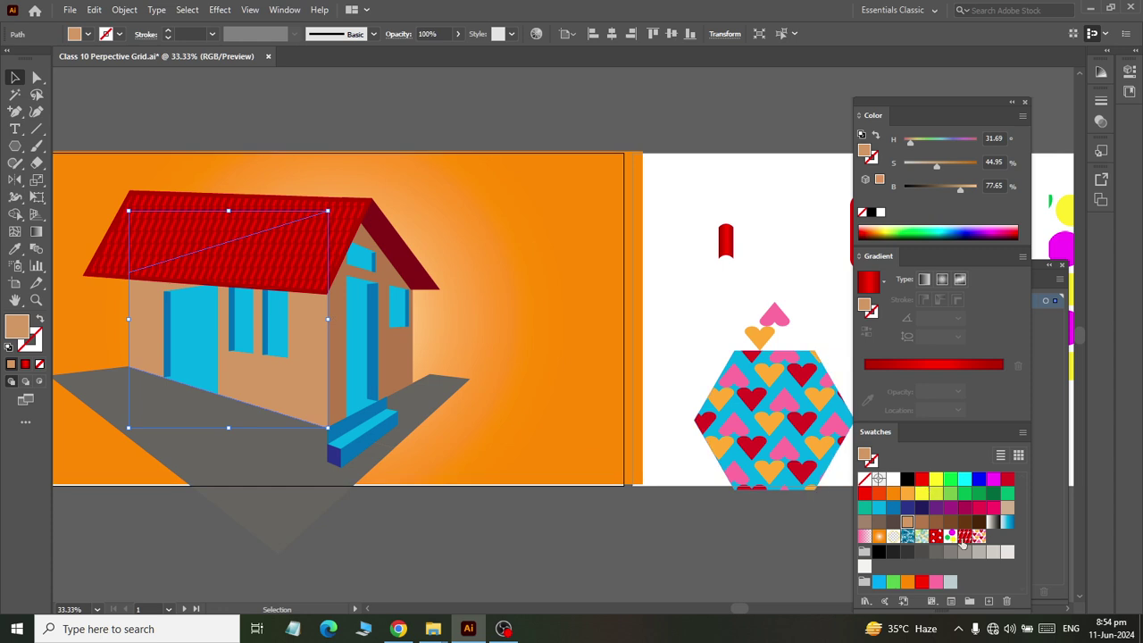
# Try several pattern fills on the front wall, settling on BallsDesign dots and opening it for editing
pyautogui.click(964, 537)
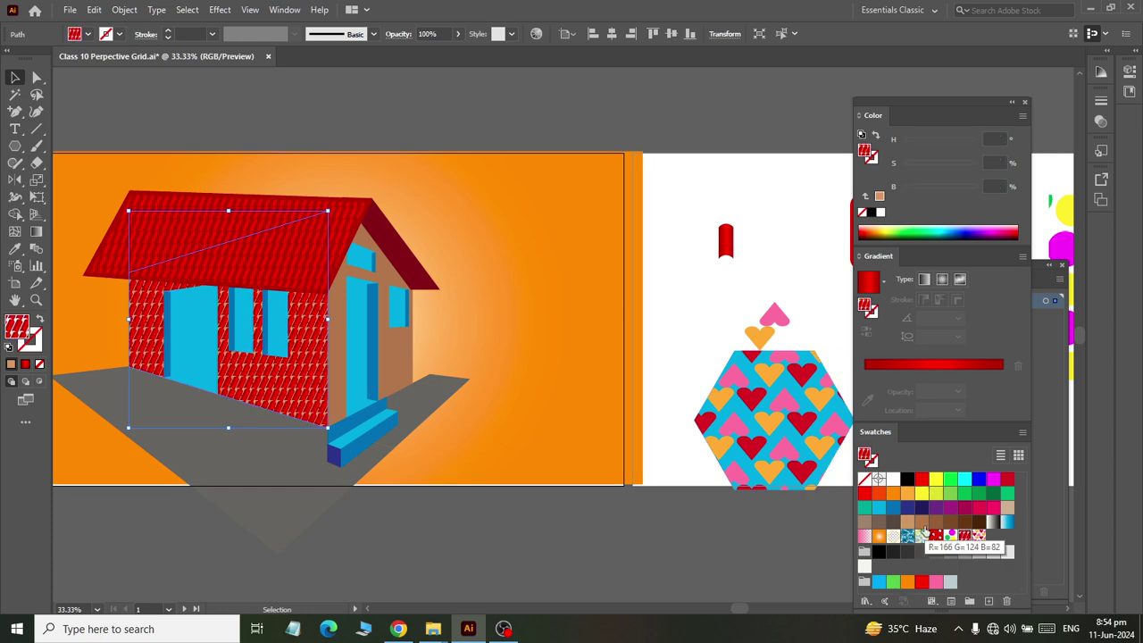
pyautogui.click(937, 536)
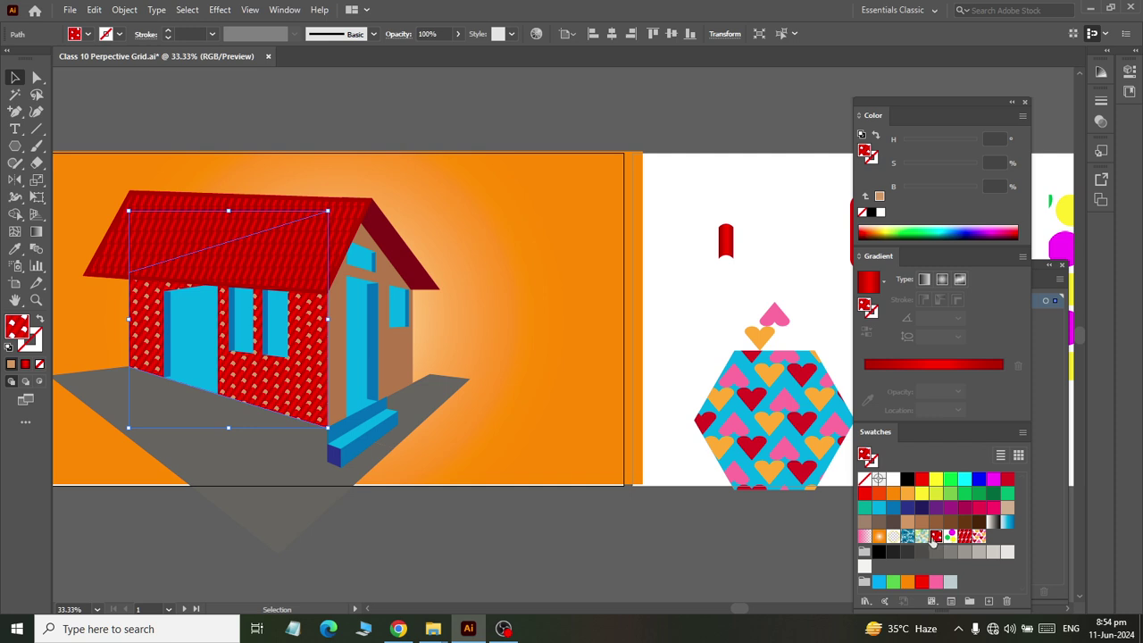
pyautogui.click(923, 537)
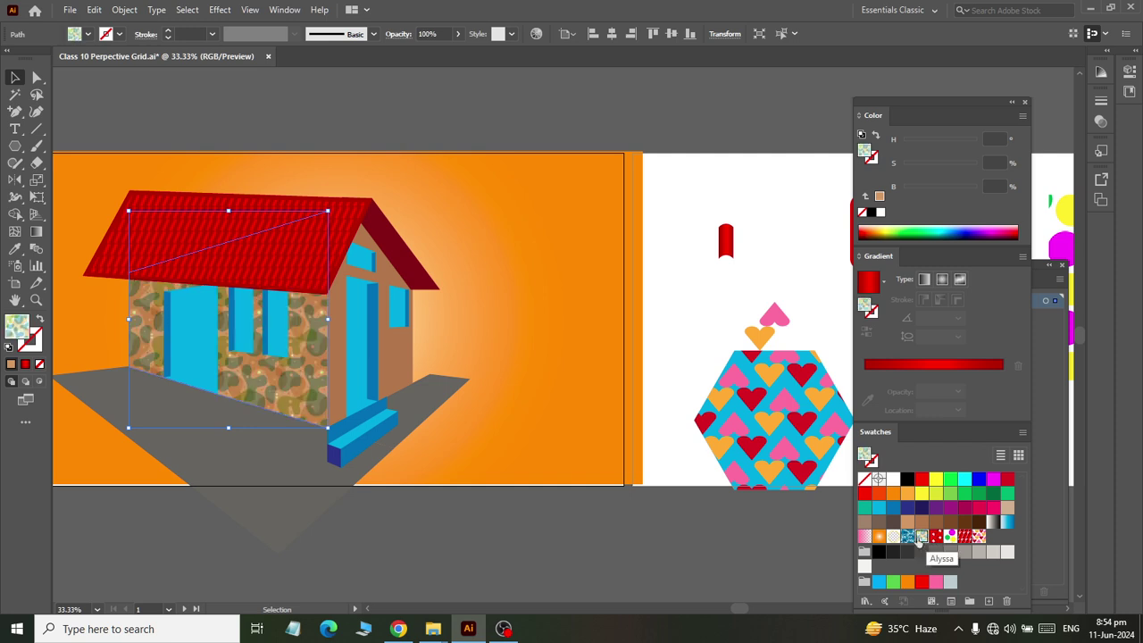
pyautogui.click(907, 536)
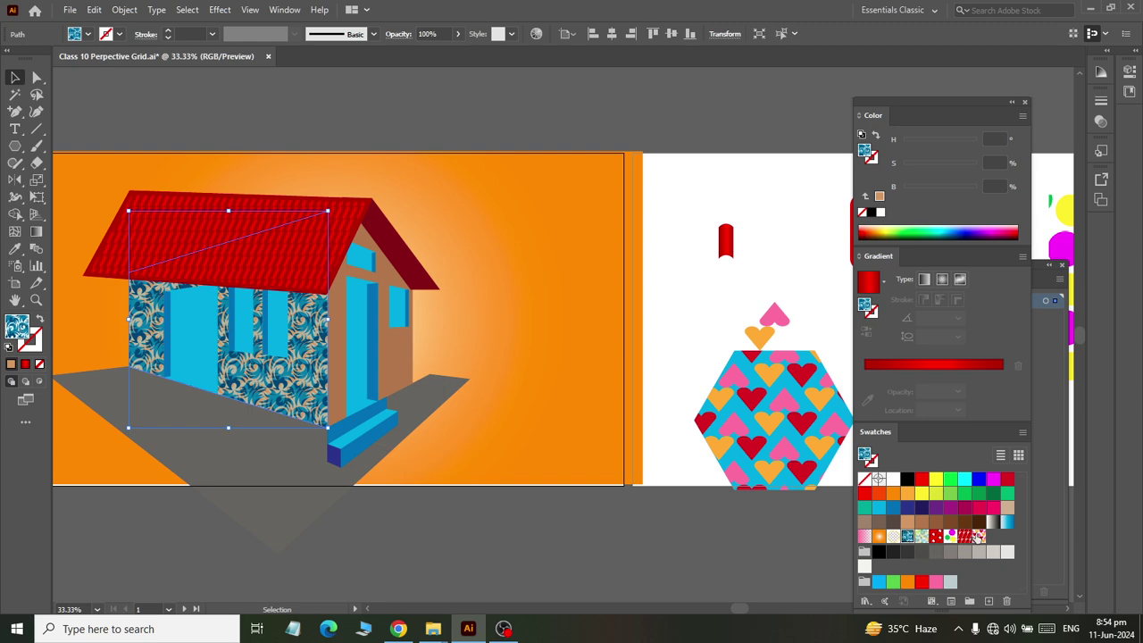
pyautogui.click(979, 537)
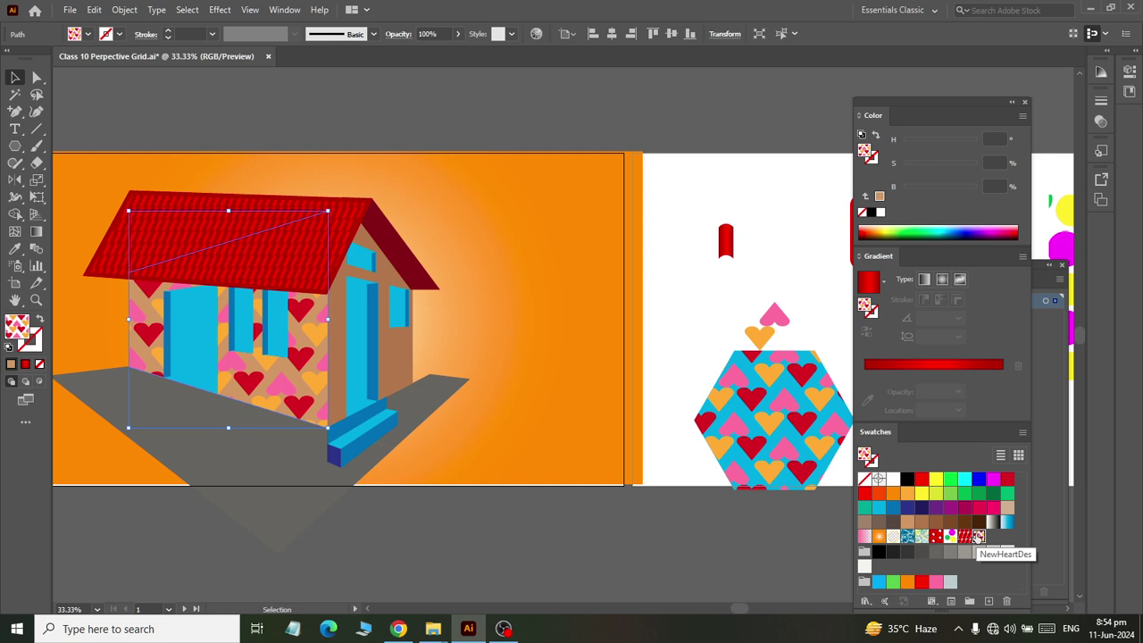
pyautogui.click(951, 536)
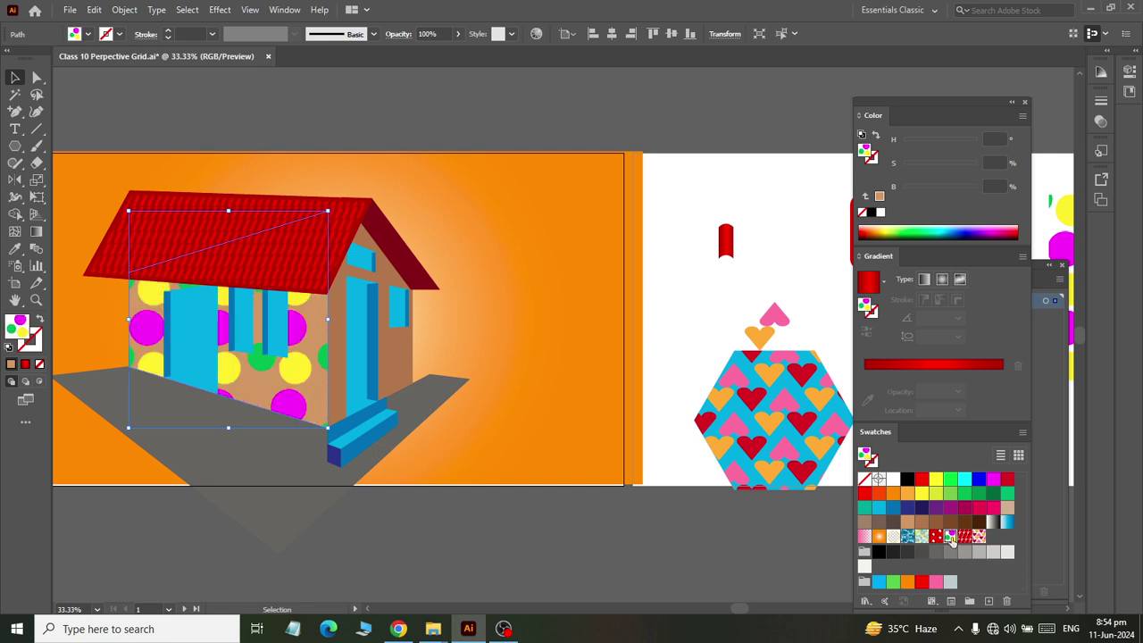
pyautogui.doubleClick(951, 536)
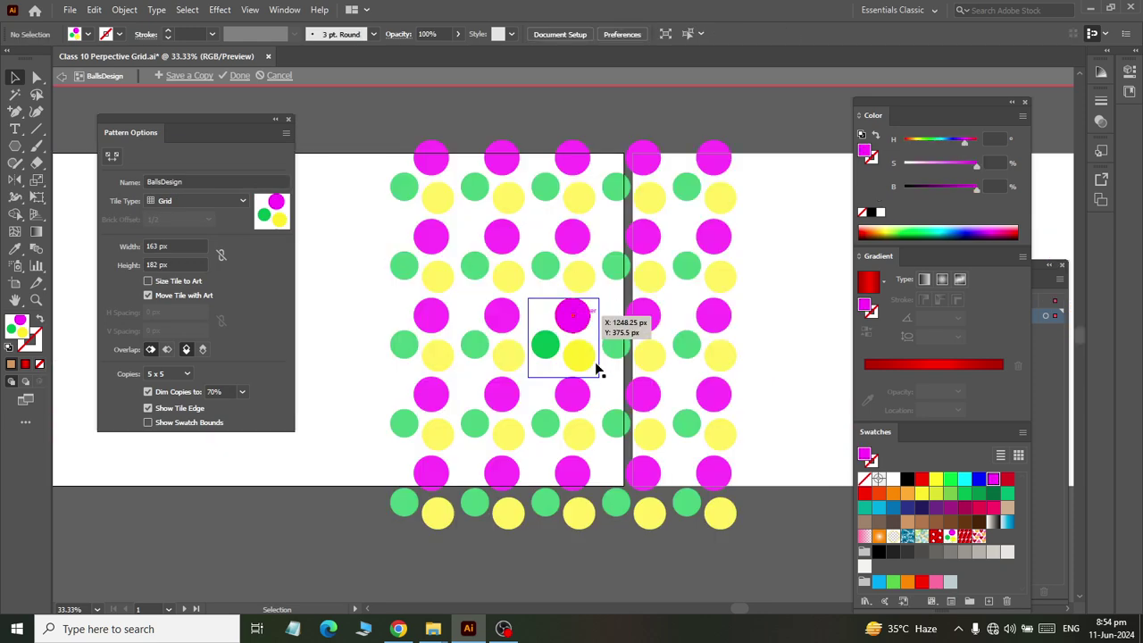
# Select all three circles in the BallsDesign tile and scale them down to a small cluster
pyautogui.moveTo(596, 367); pyautogui.dragTo(597, 370)
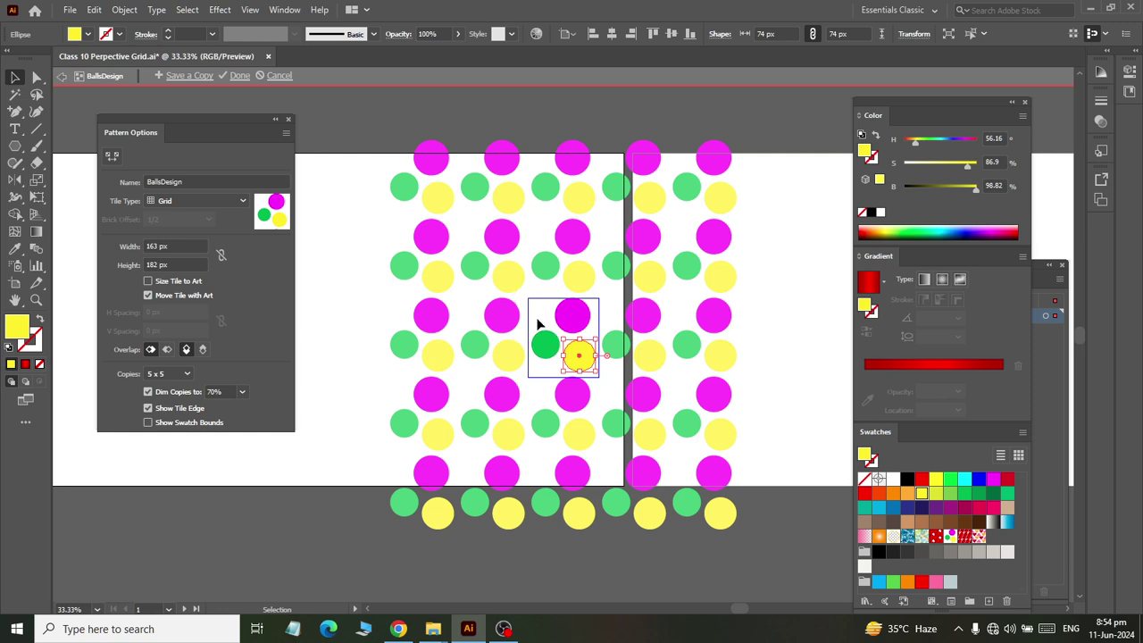
pyautogui.click(532, 300)
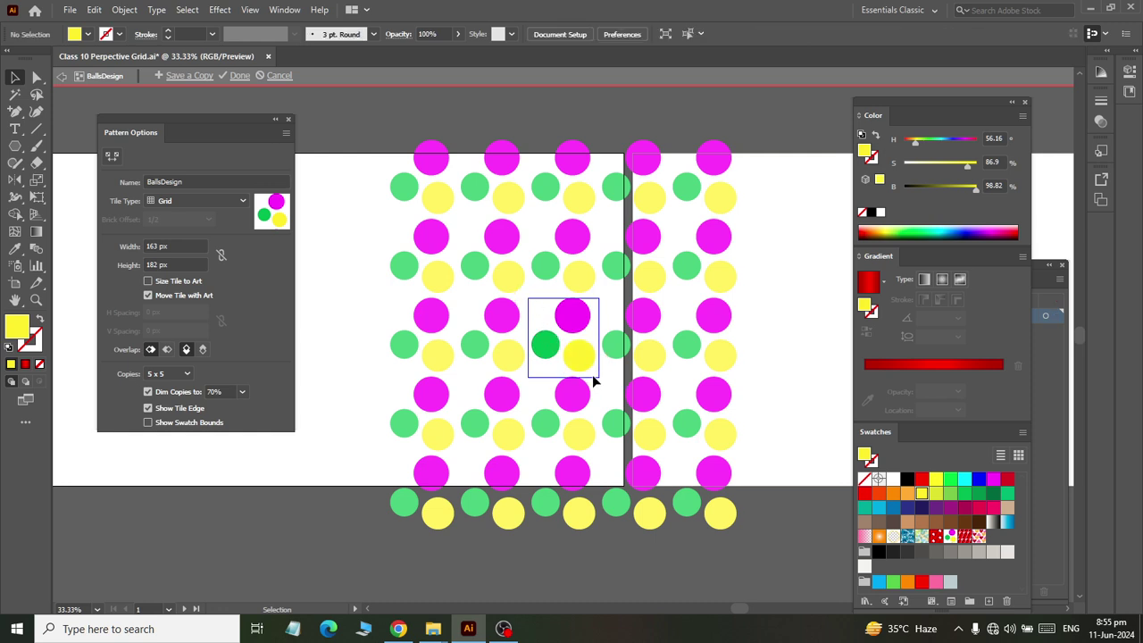
pyautogui.hotkey('ctrl', 'a')
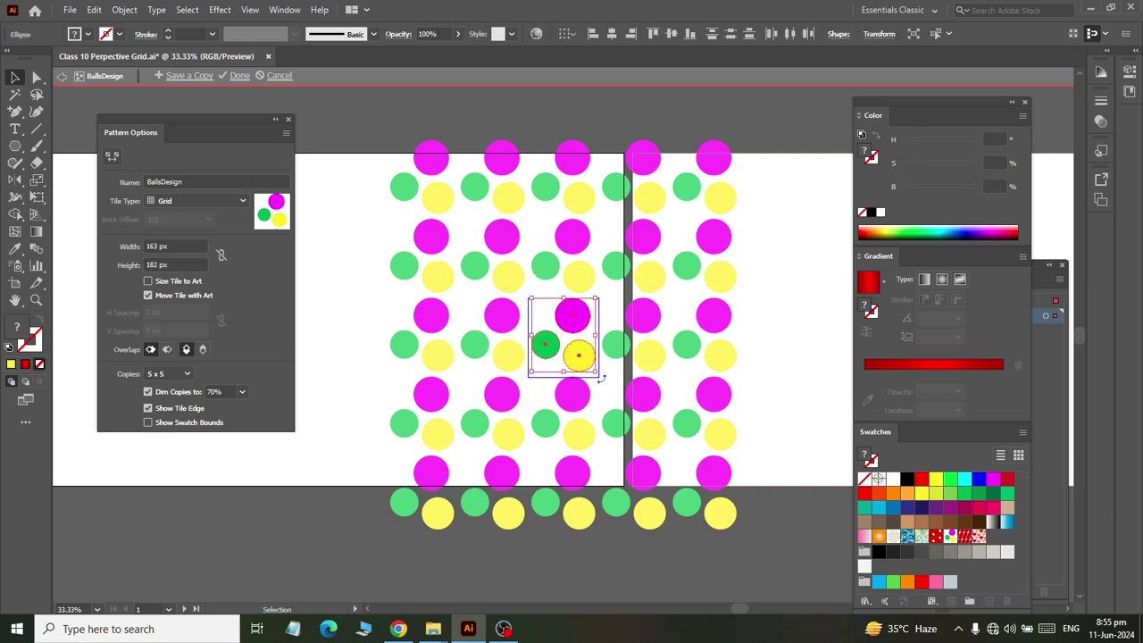
pyautogui.moveTo(598, 375); pyautogui.dragTo(574, 367)
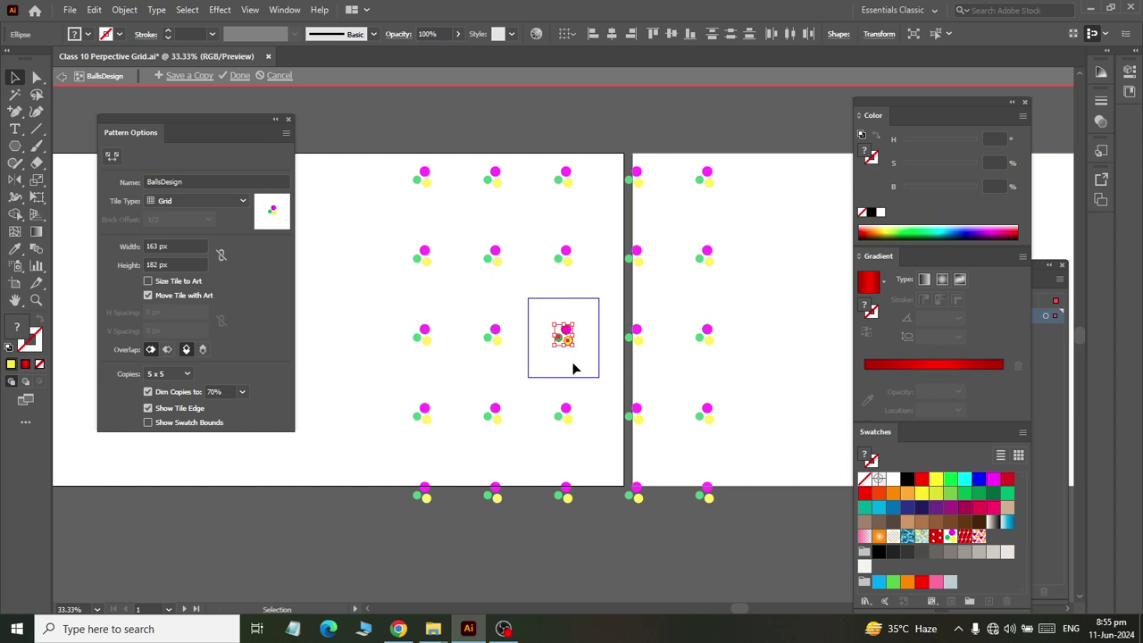
# Set tile width 161 px, Brick by Column tiling and Size Tile to Art, then apply
pyautogui.doubleClick(174, 245)
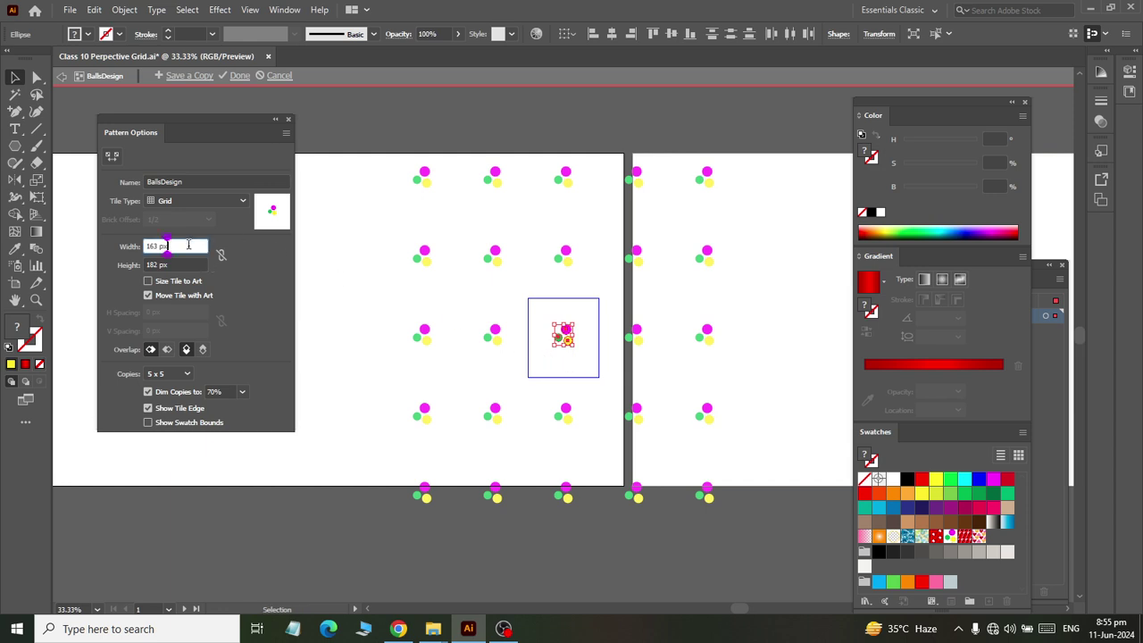
pyautogui.write('161')
pyautogui.press('Return')
pyautogui.click(193, 200)
pyautogui.click(193, 243)
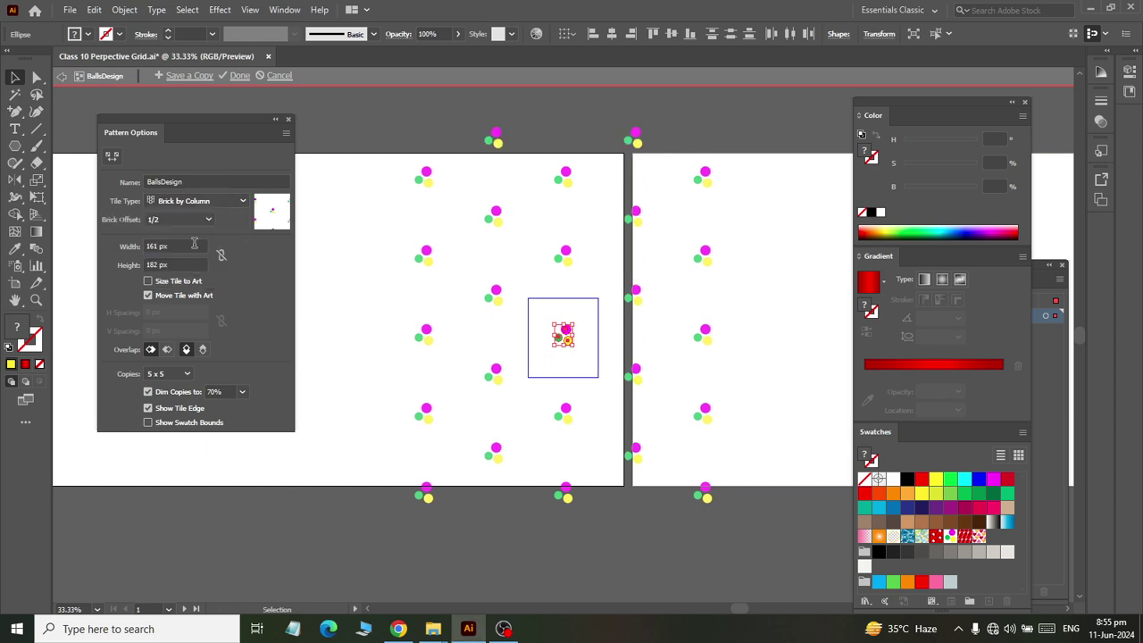
pyautogui.click(181, 246)
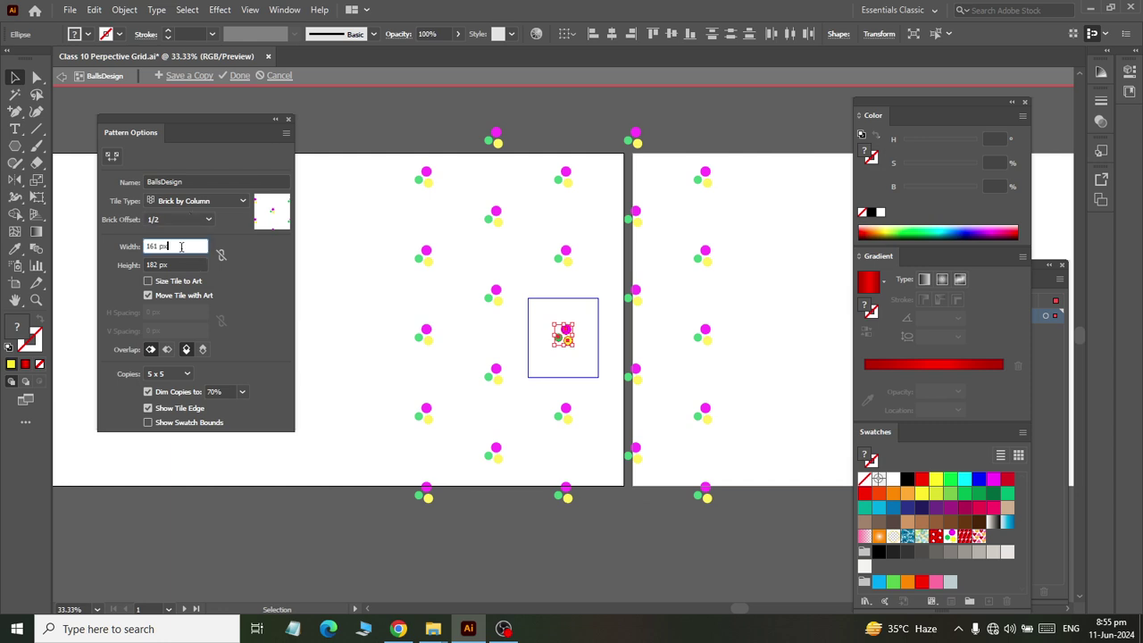
pyautogui.click(162, 284)
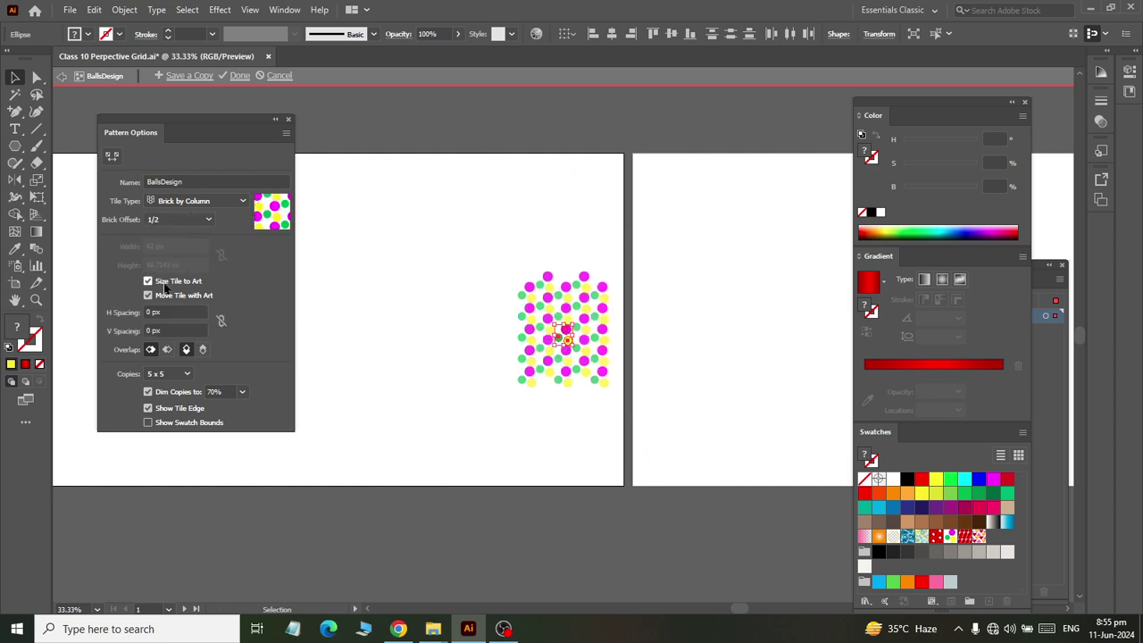
pyautogui.click(238, 75)
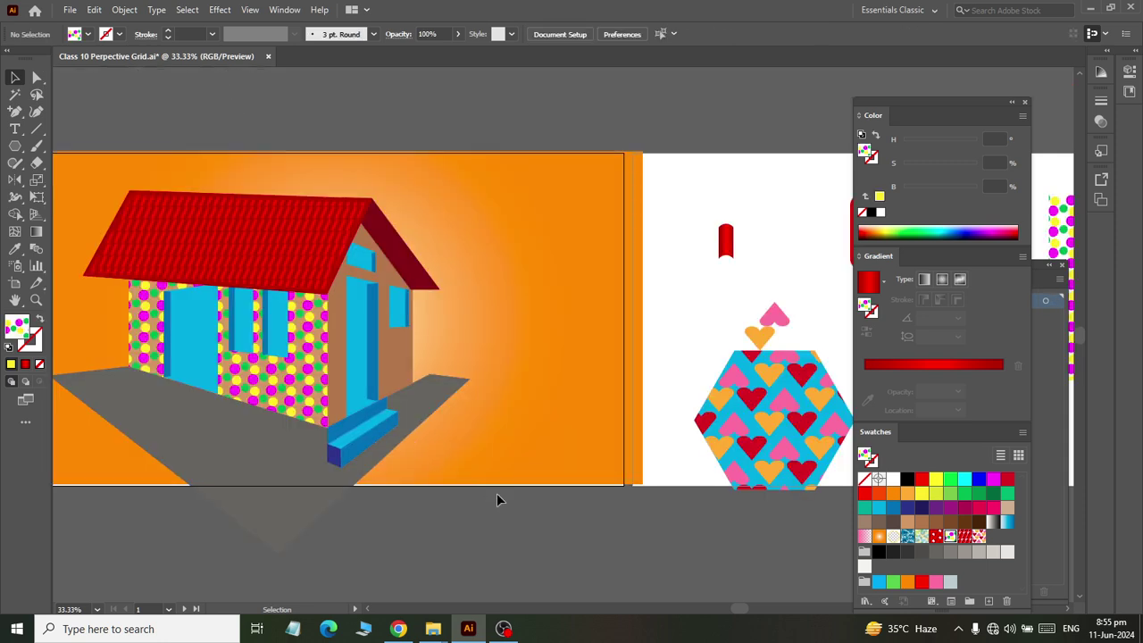
# Swap the front wall's fill from the dots, via red tile, to the NewHeartDes heart pattern
pyautogui.click(964, 537)
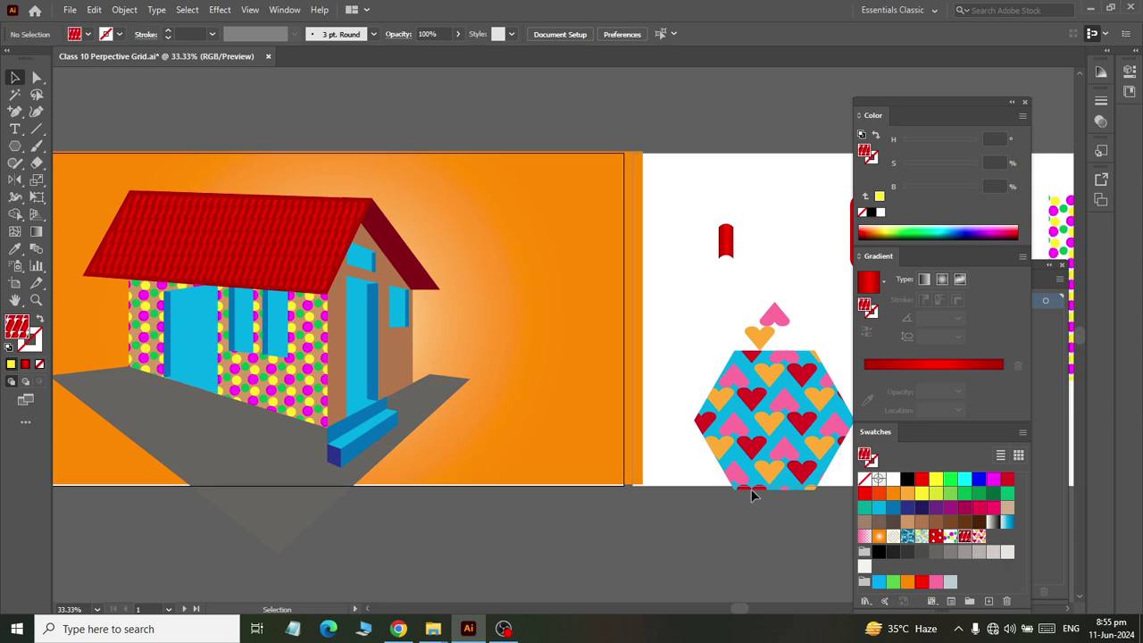
pyautogui.click(306, 409)
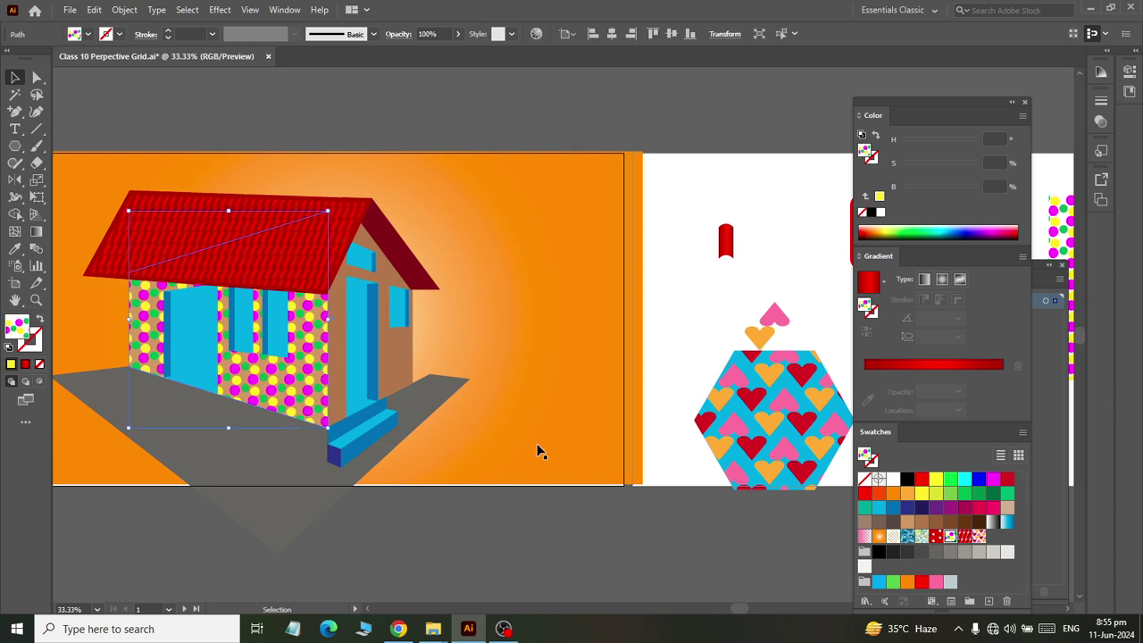
pyautogui.click(922, 536)
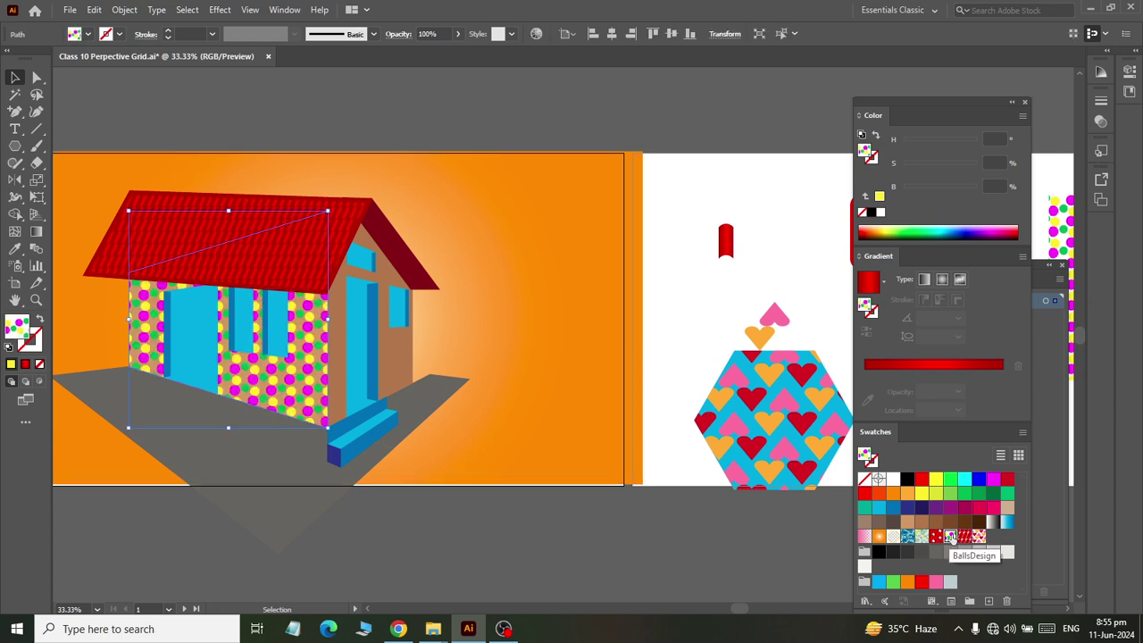
pyautogui.click(964, 537)
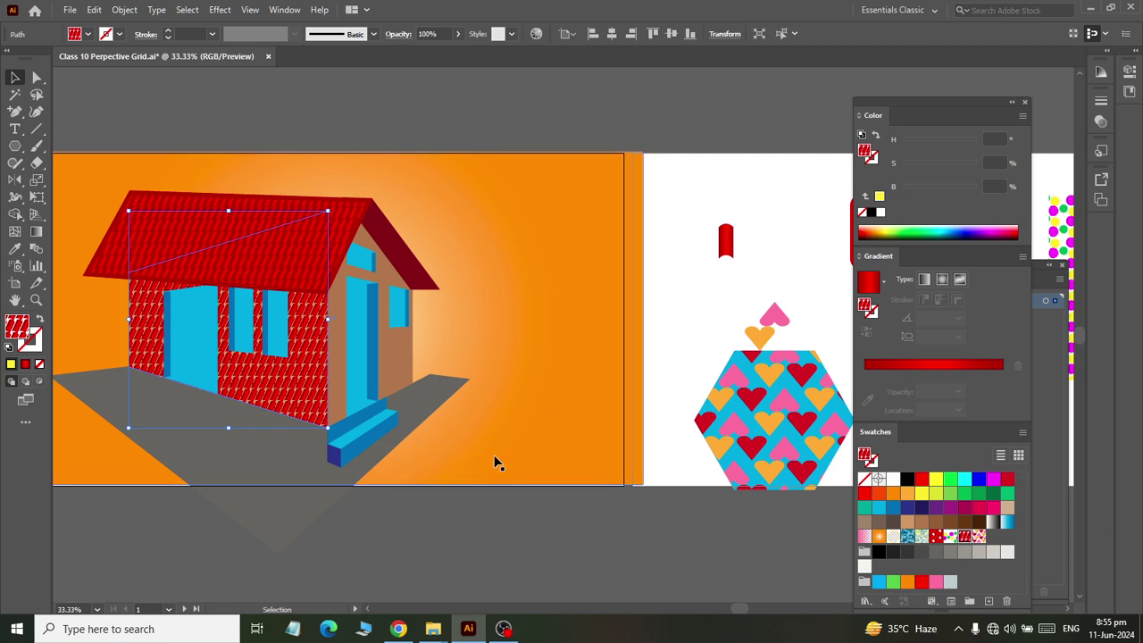
pyautogui.scroll(3, 298, 426)
pyautogui.scroll(-2, 298, 427)
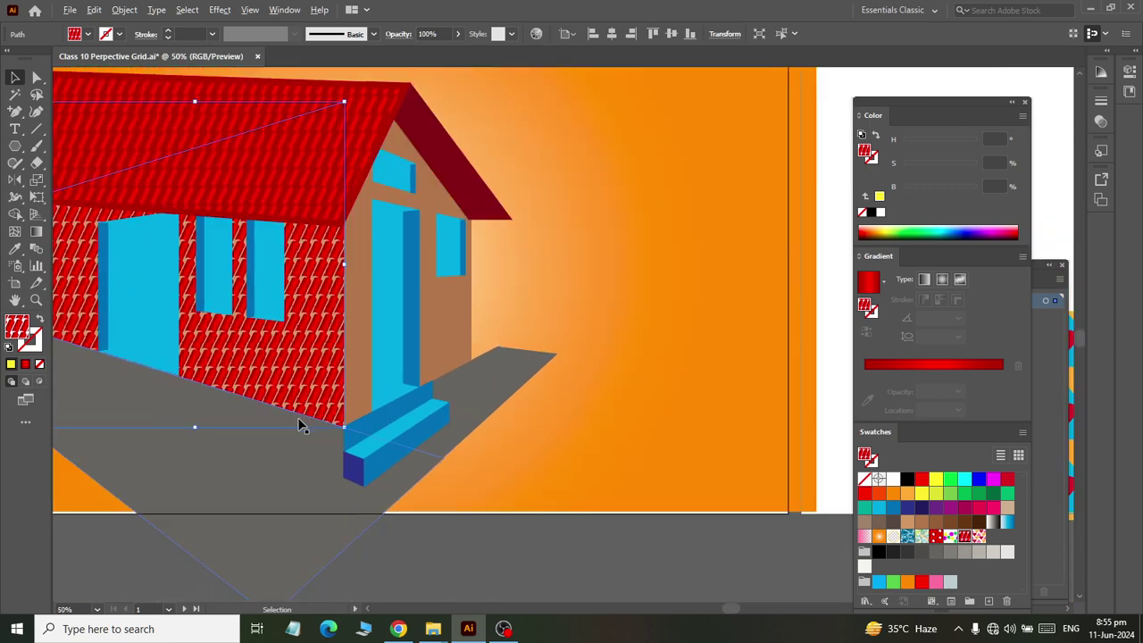
pyautogui.scroll(-1, 298, 427)
pyautogui.click(977, 537)
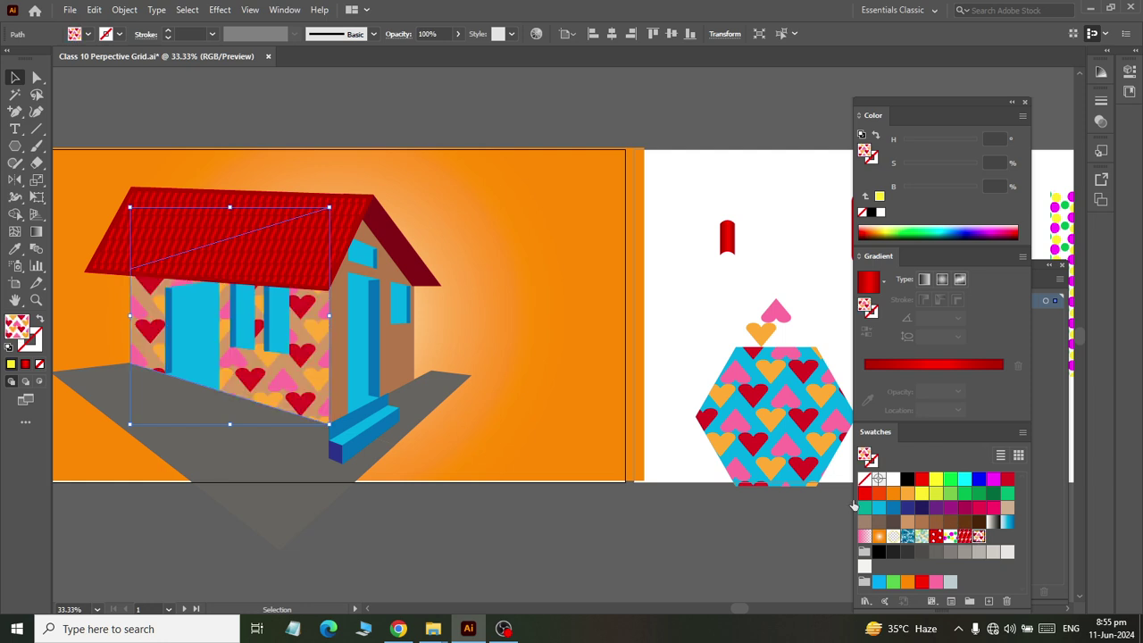
# Shrink the NewHeartDes hearts, enable Size Tile to Art, and apply Hex by Column tiling
pyautogui.doubleClick(977, 536)
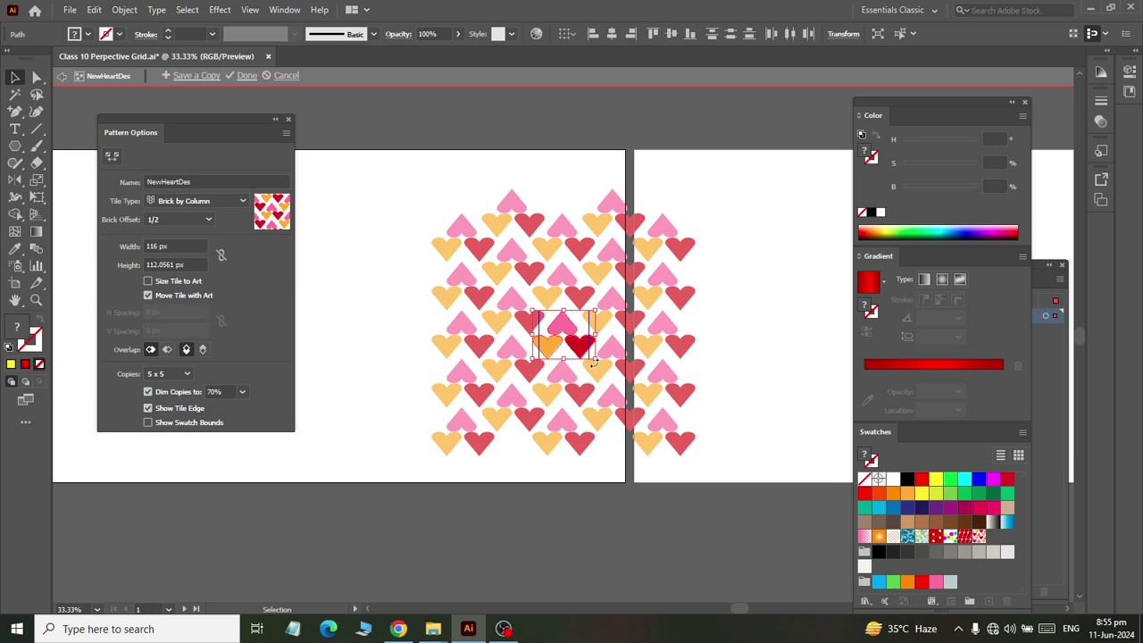
pyautogui.moveTo(591, 362); pyautogui.dragTo(572, 354)
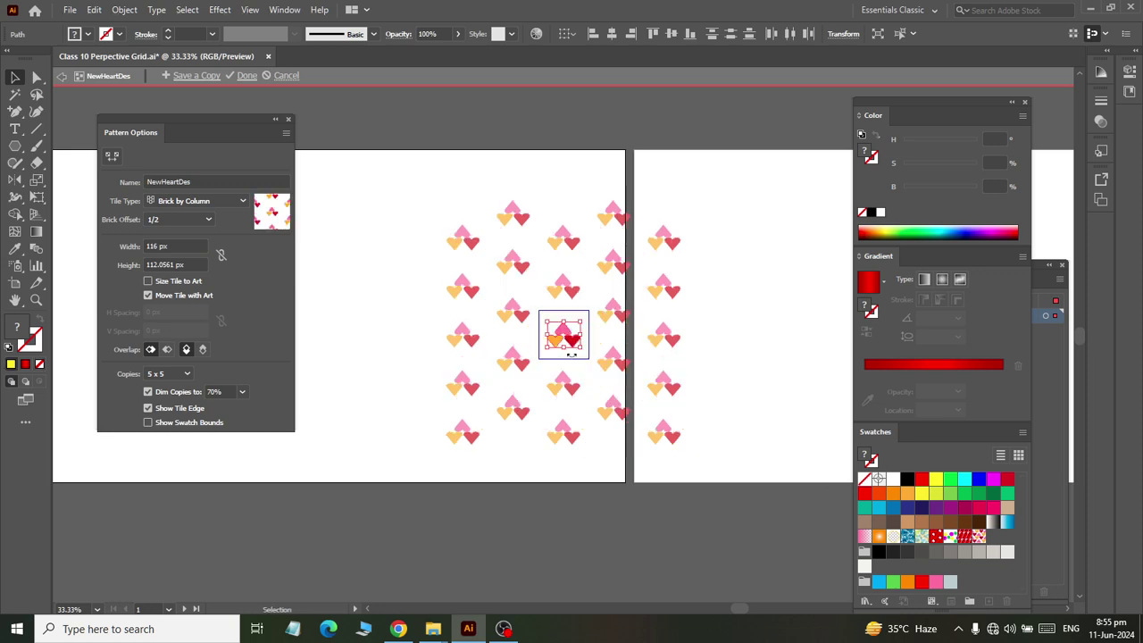
pyautogui.click(183, 282)
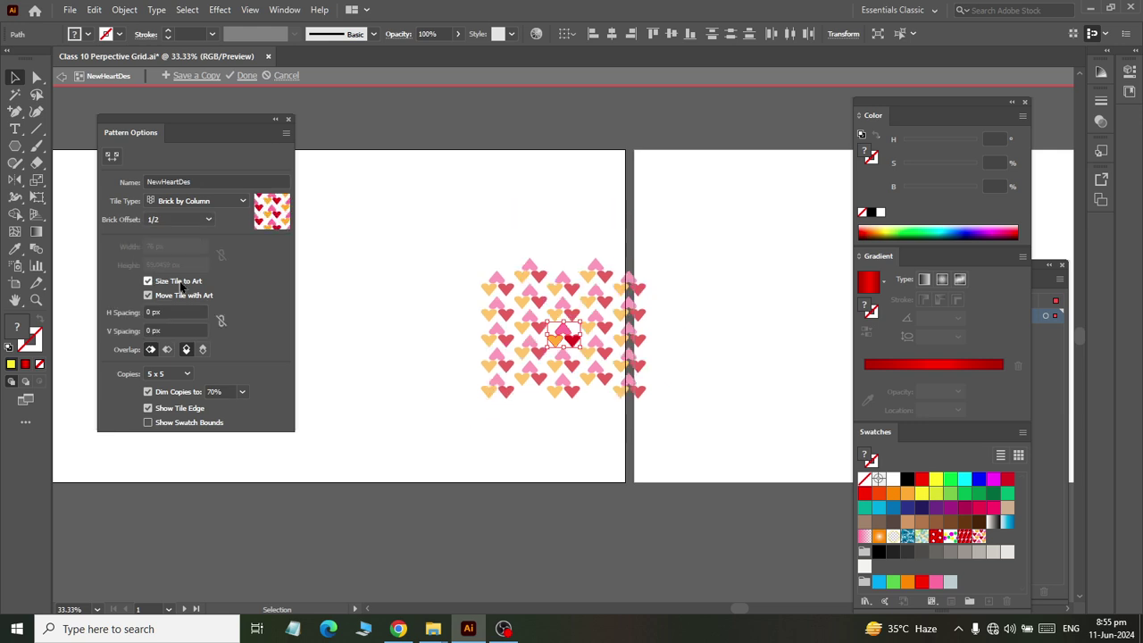
pyautogui.click(188, 201)
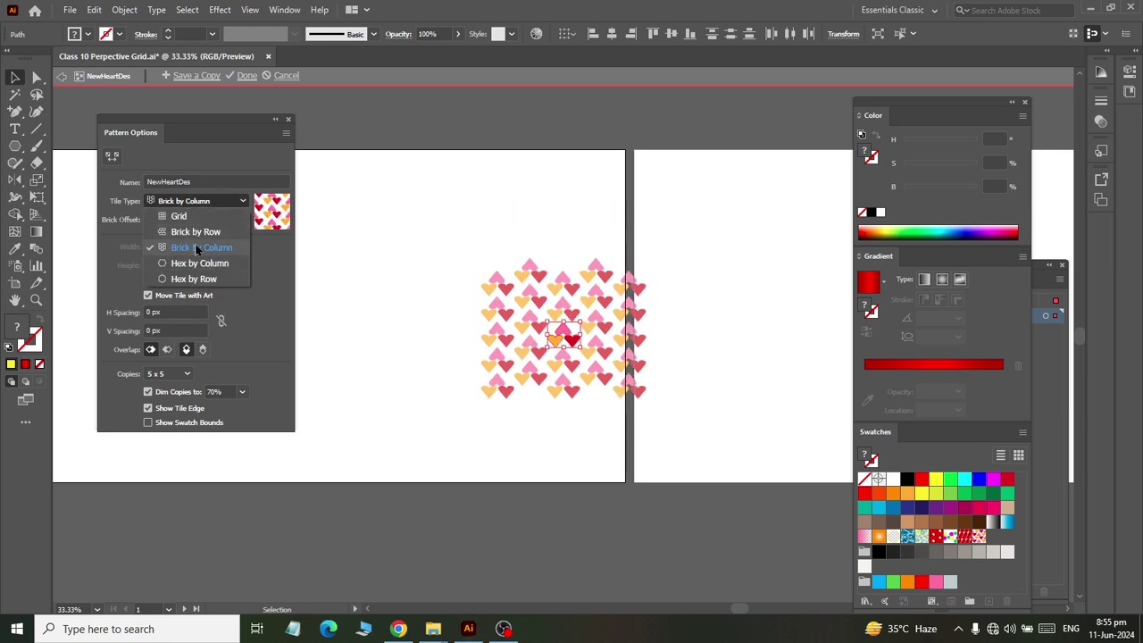
pyautogui.click(194, 230)
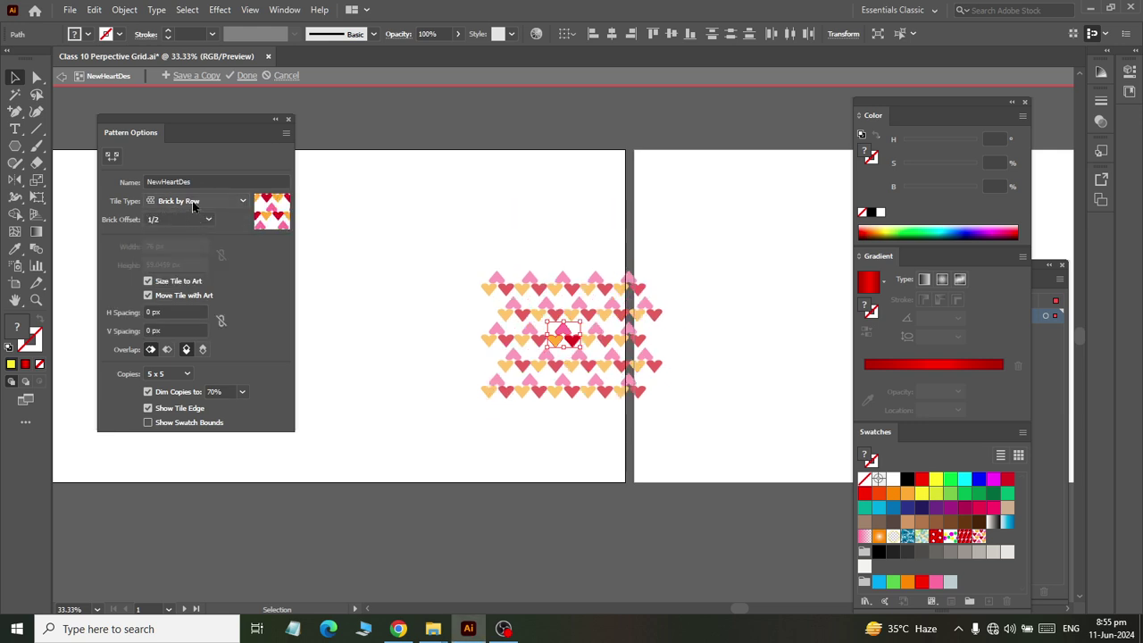
pyautogui.click(195, 201)
pyautogui.click(199, 265)
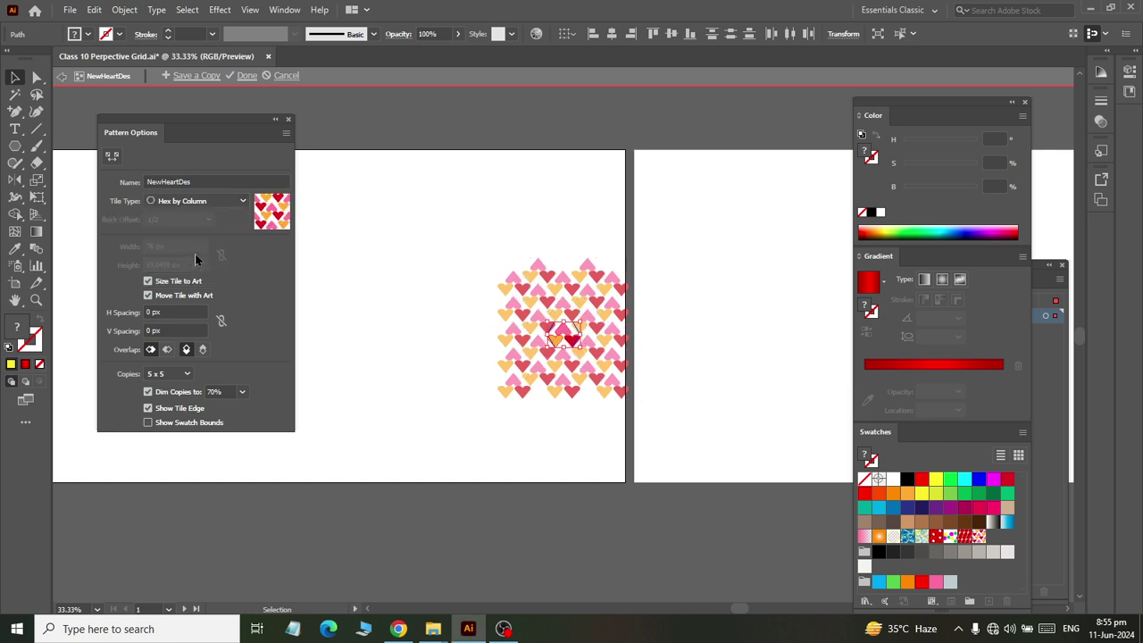
pyautogui.click(243, 75)
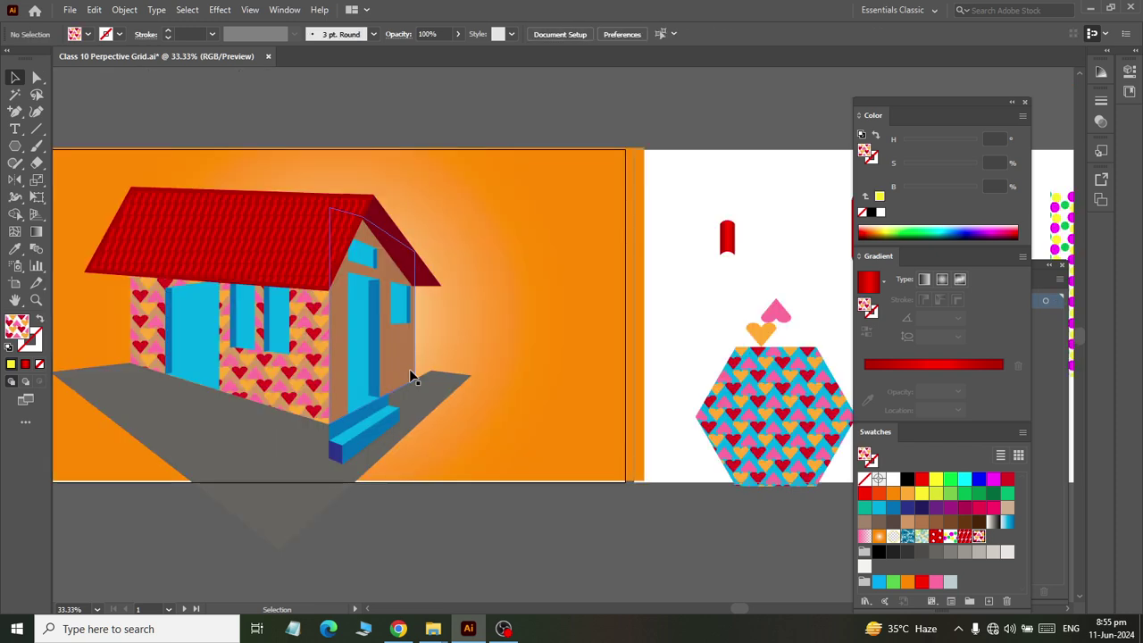